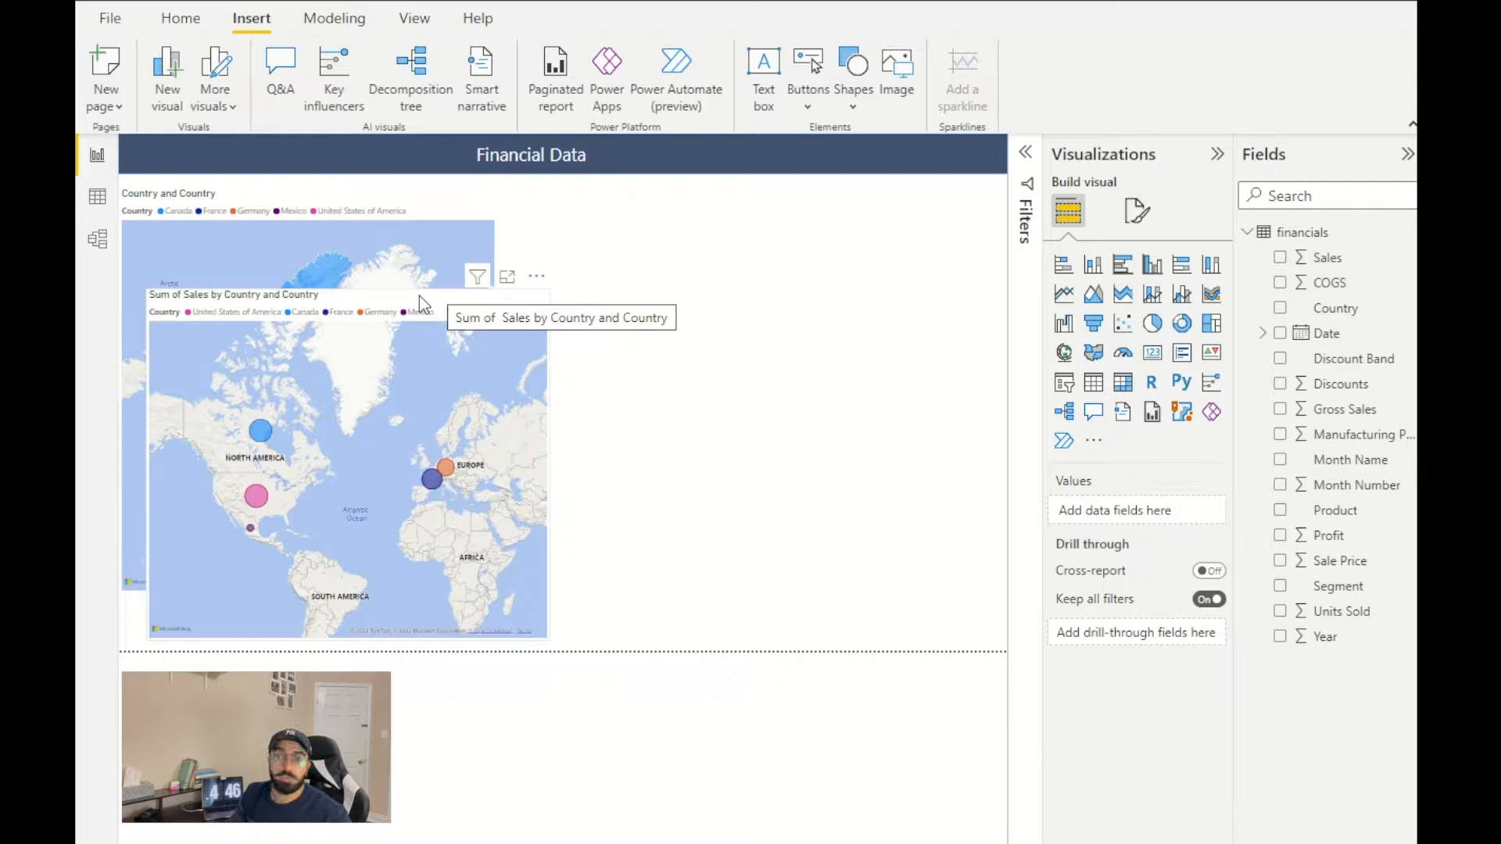
- Move the Sum of Sales by Country map up, closer to the Financial Data header
left_click_drag(424, 297, 410, 245)
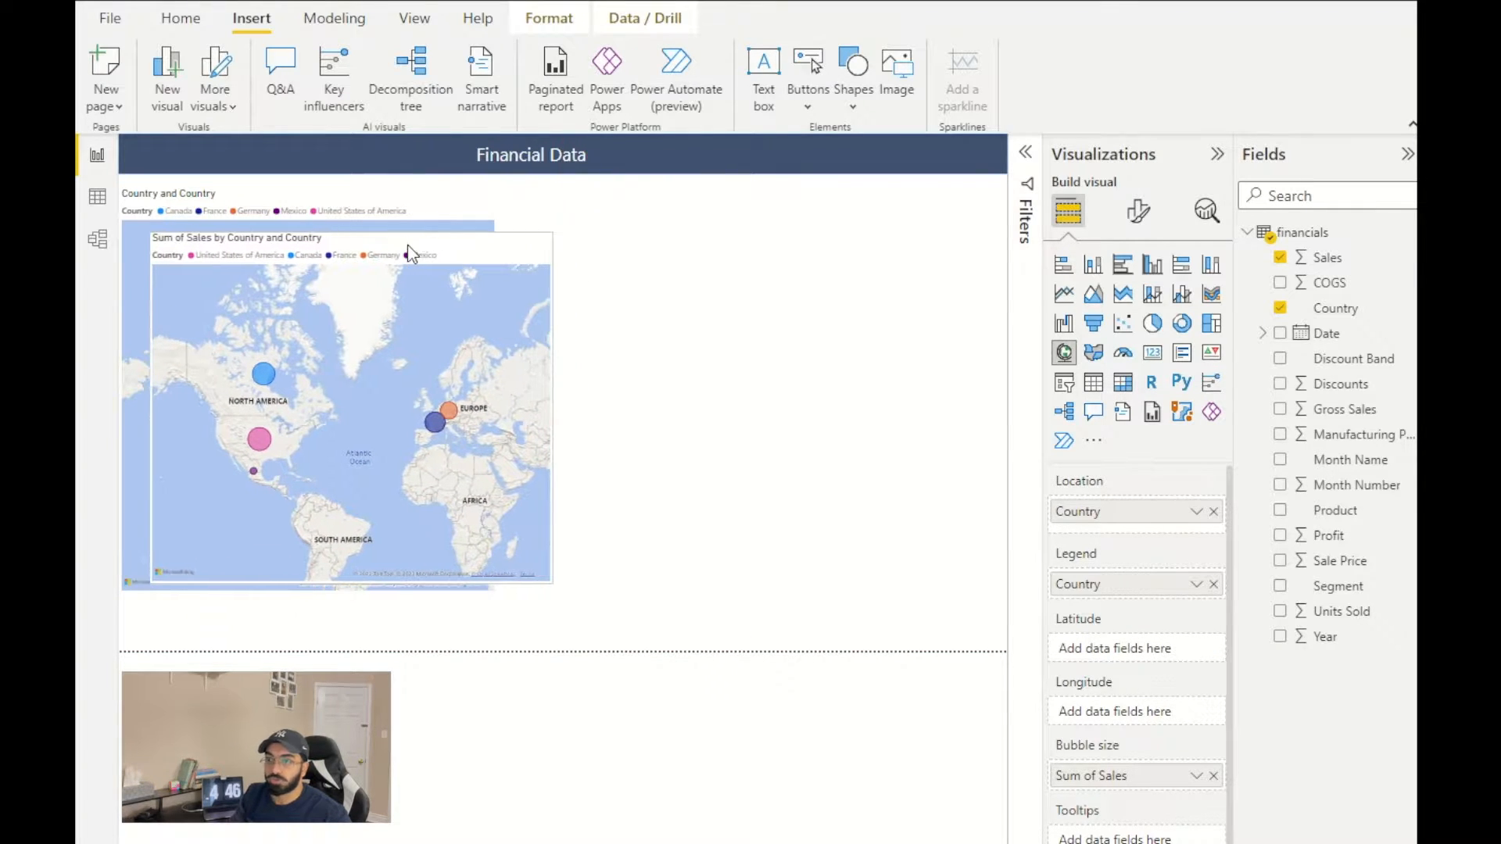
left_click(710, 238)
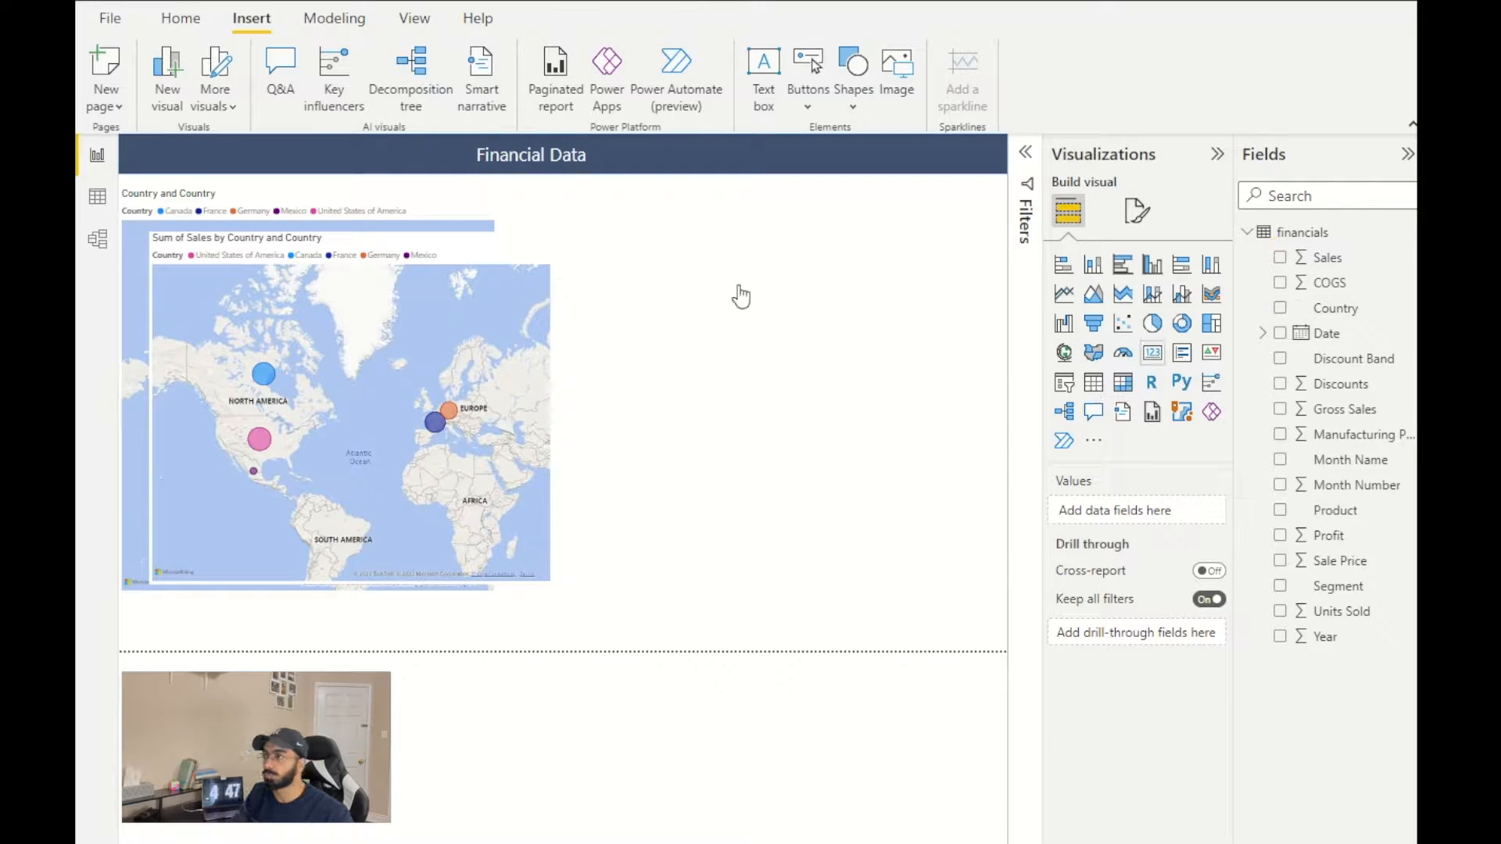
- Review the financials table data and the distinct values in the Segment column
left_click(98, 200)
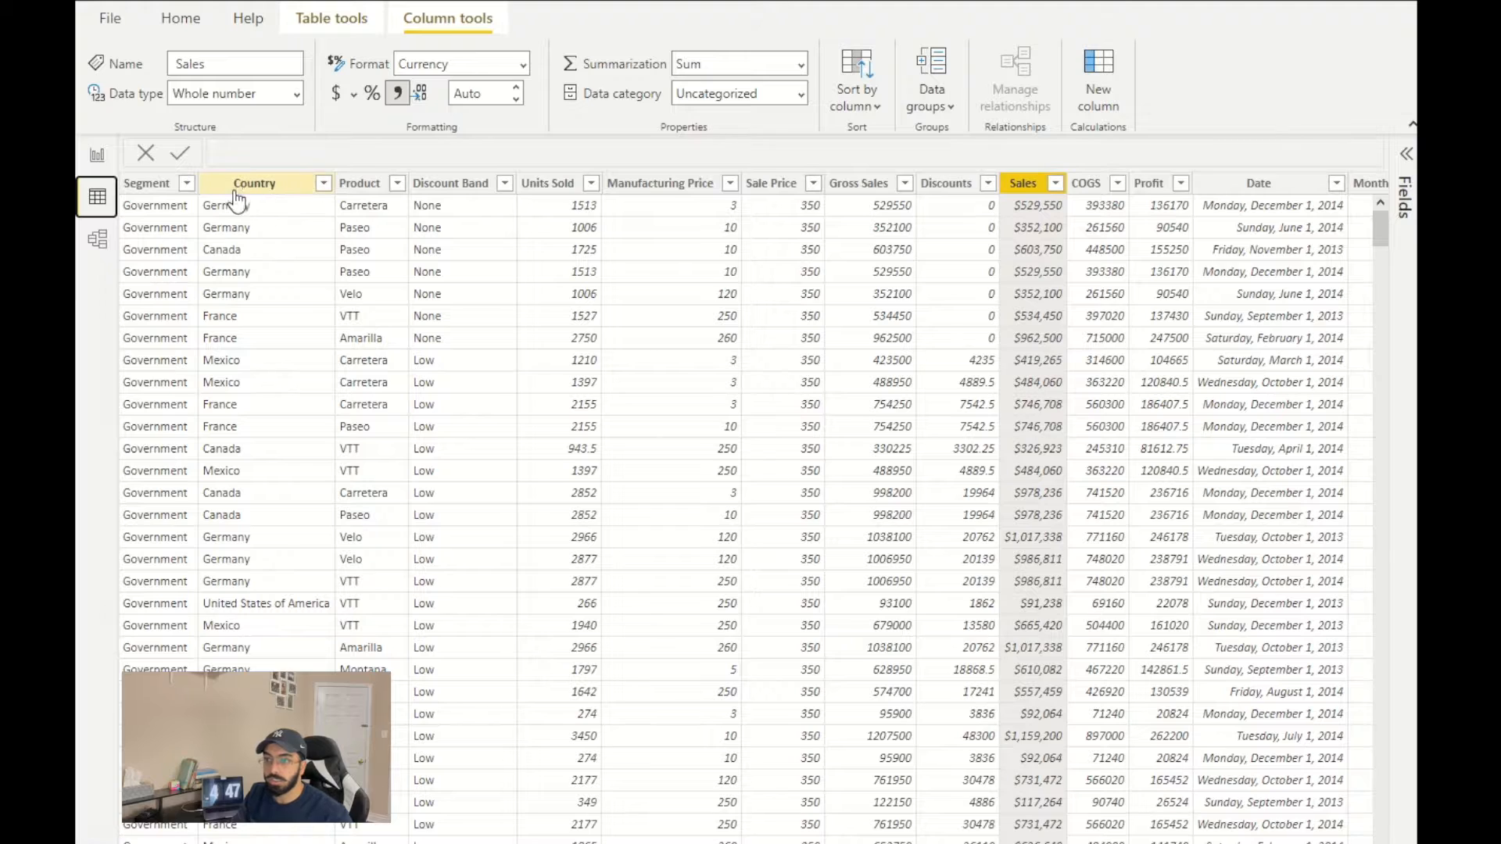
left_click(186, 183)
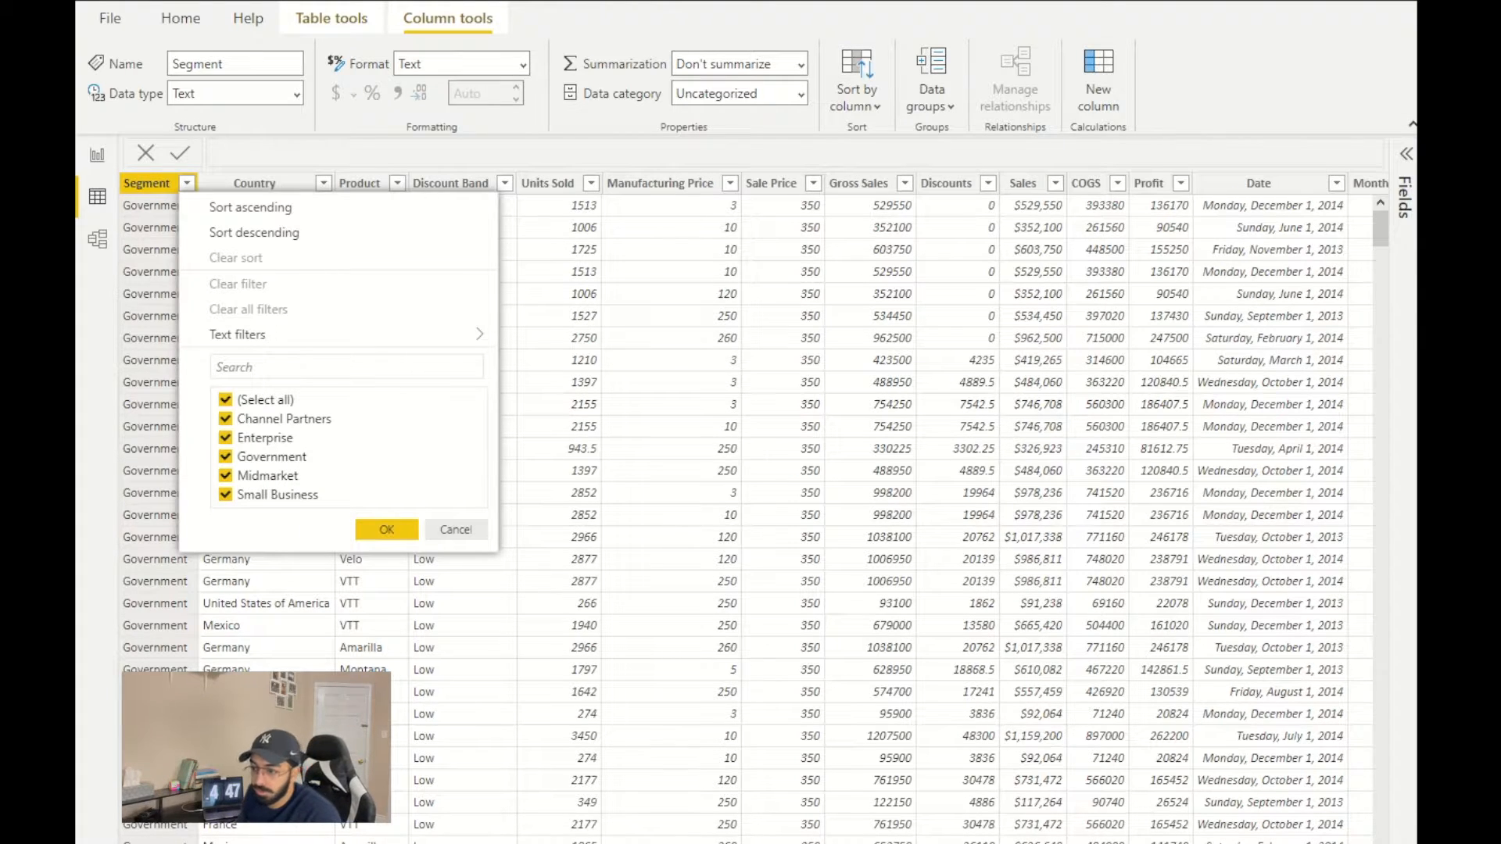
key("Escape")
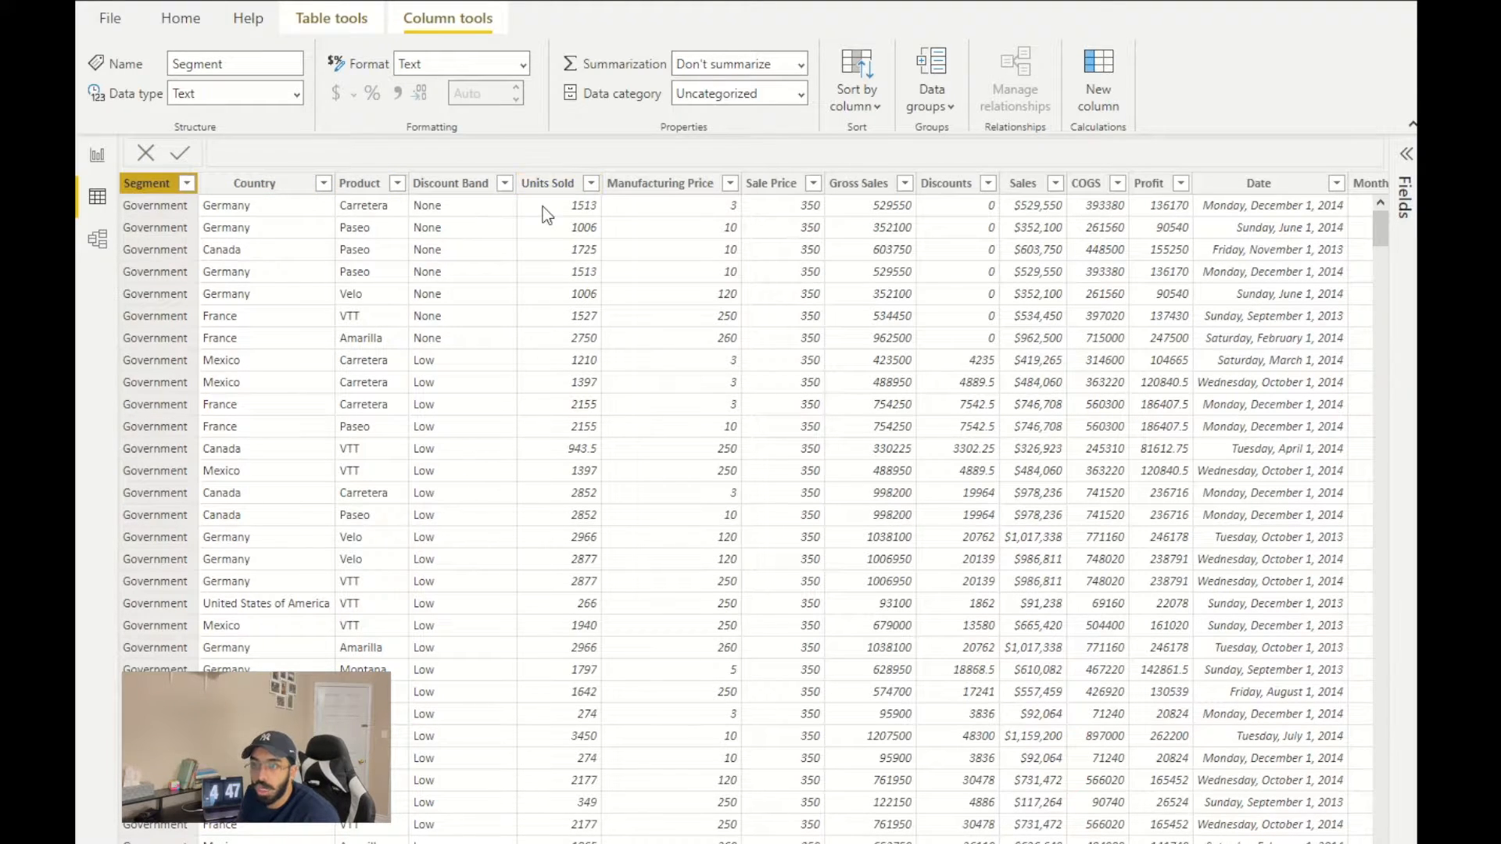
left_click(97, 155)
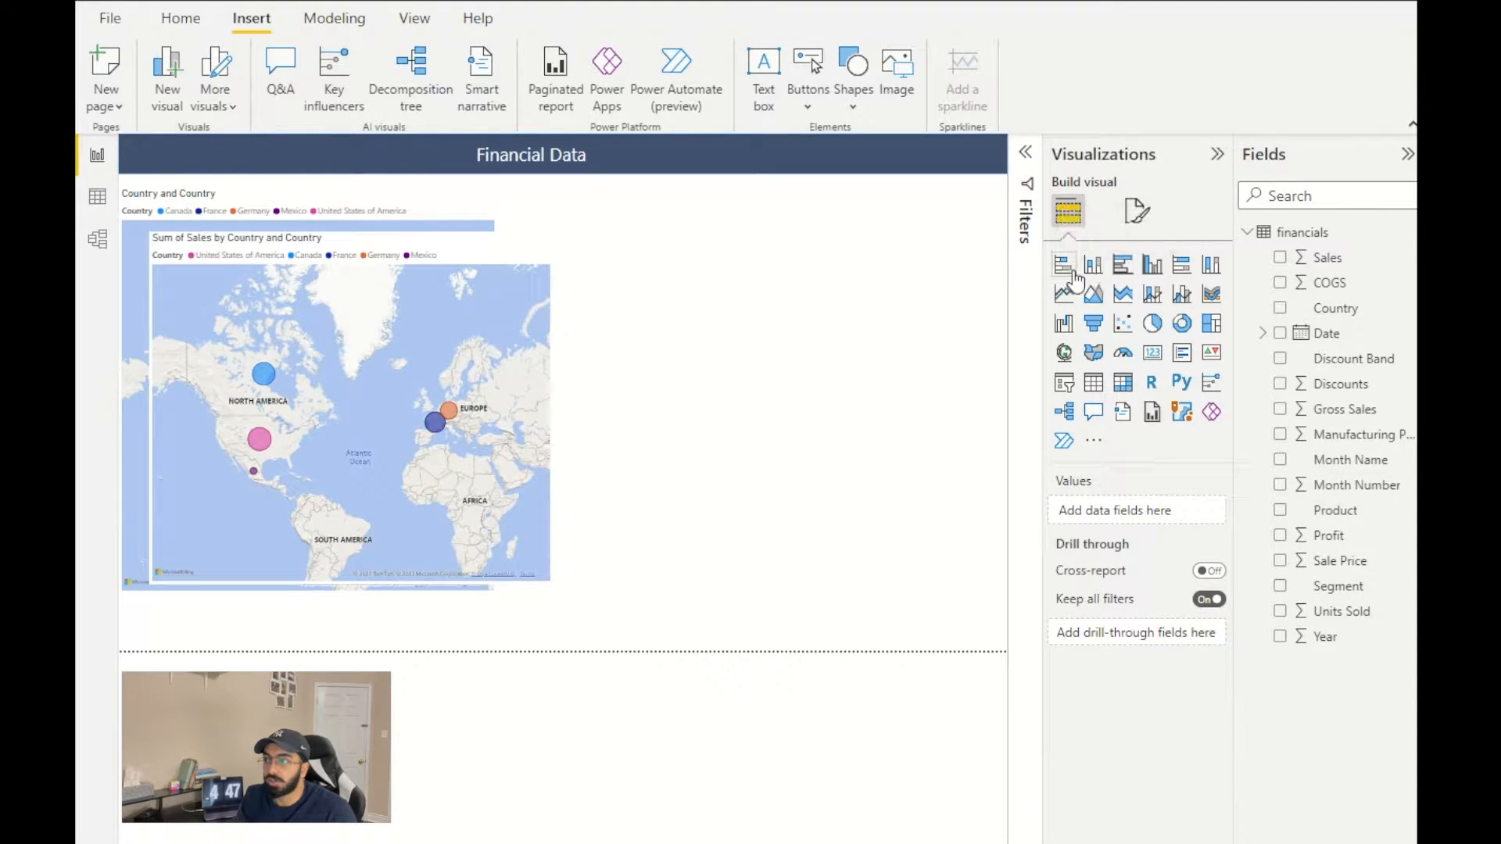
- Add a clustered column chart with Segment on the X-axis, Units Sold on the Y-axis and Product as the legend
left_click(1152, 264)
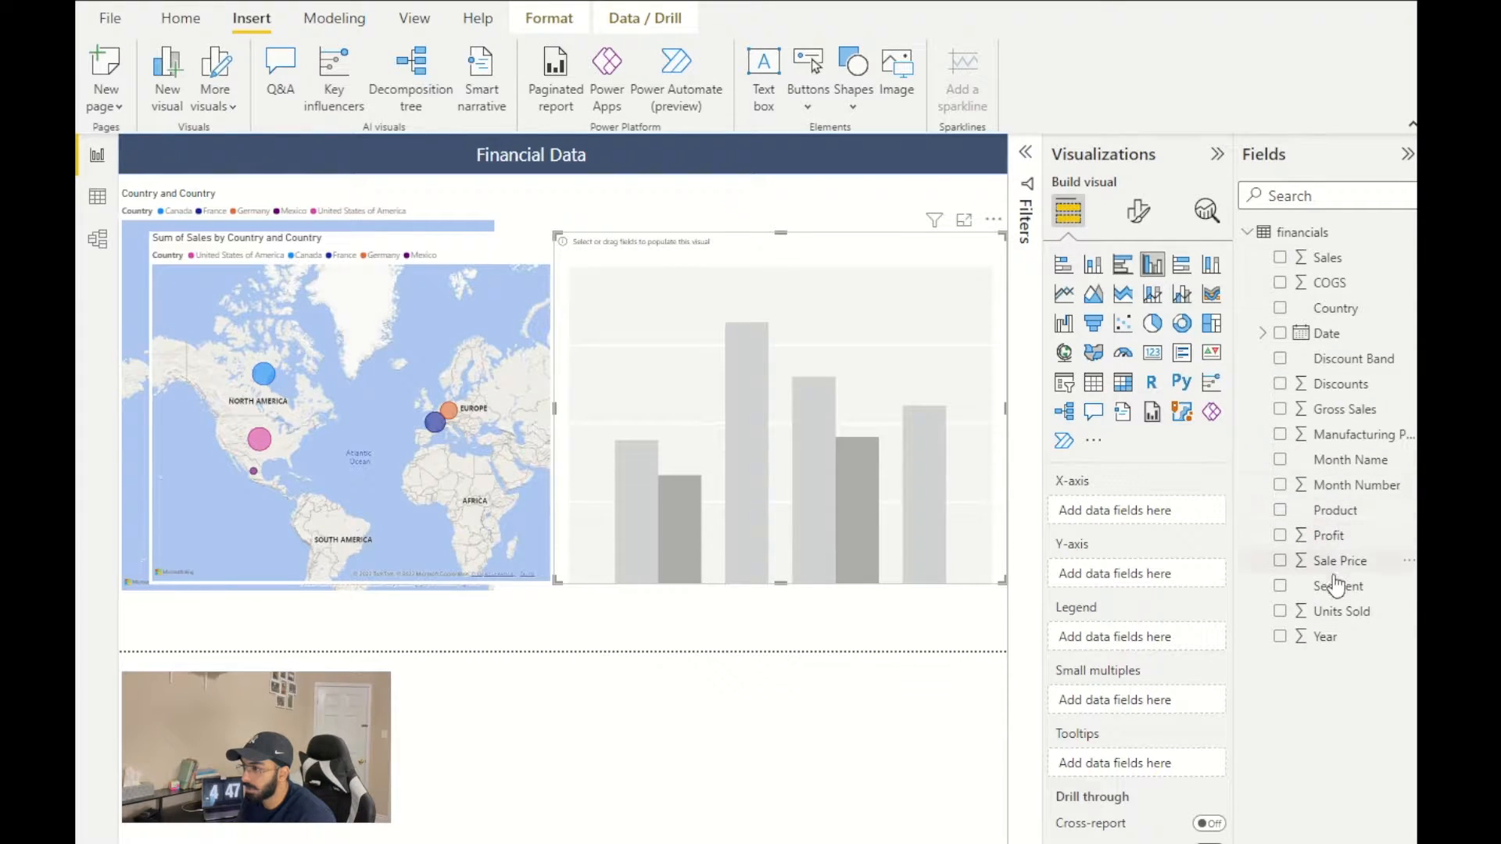
left_click(1280, 586)
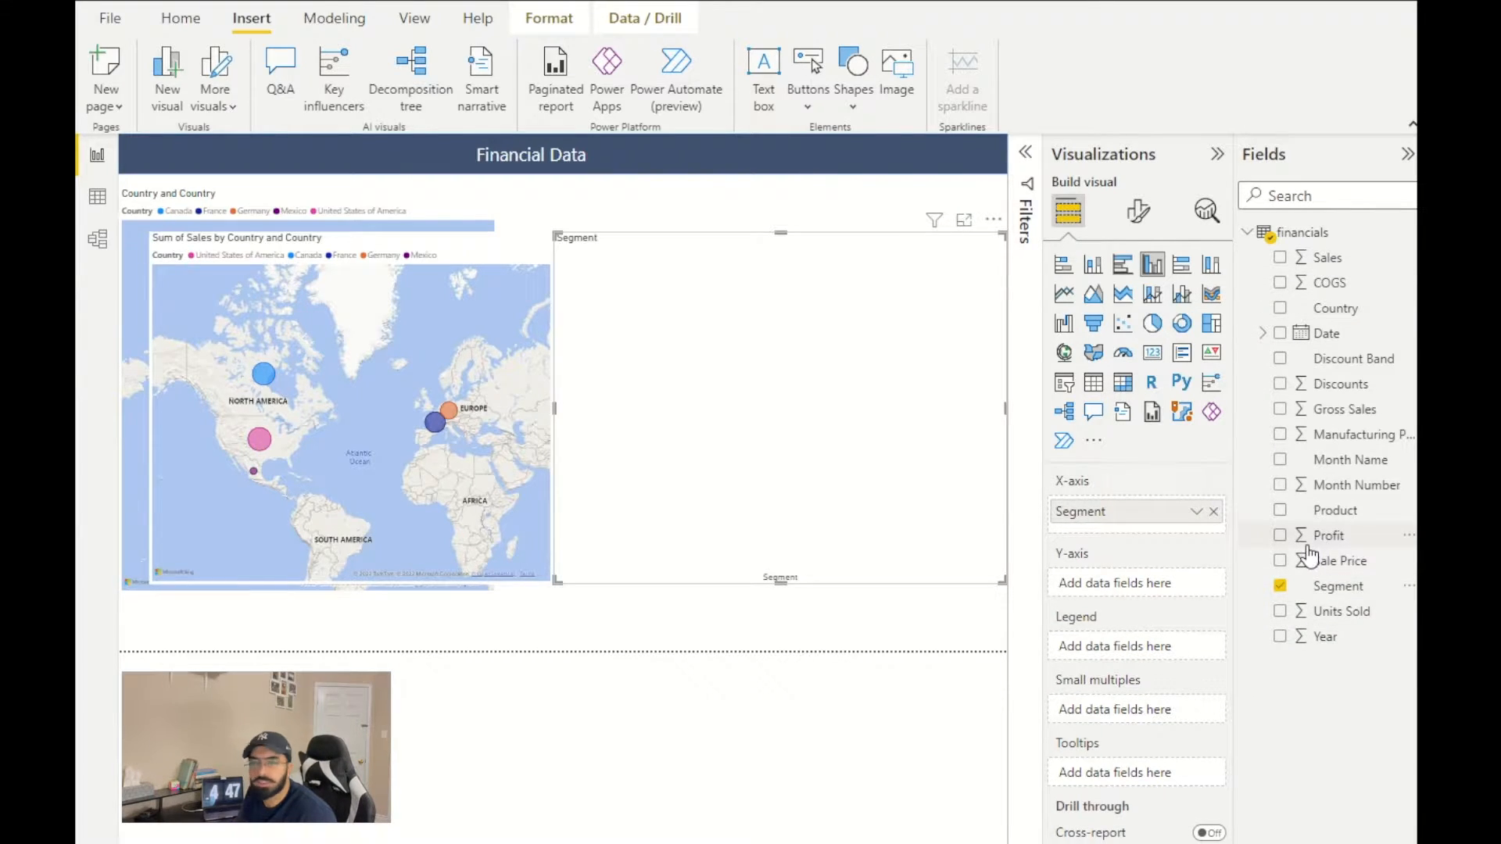
left_click(110, 194)
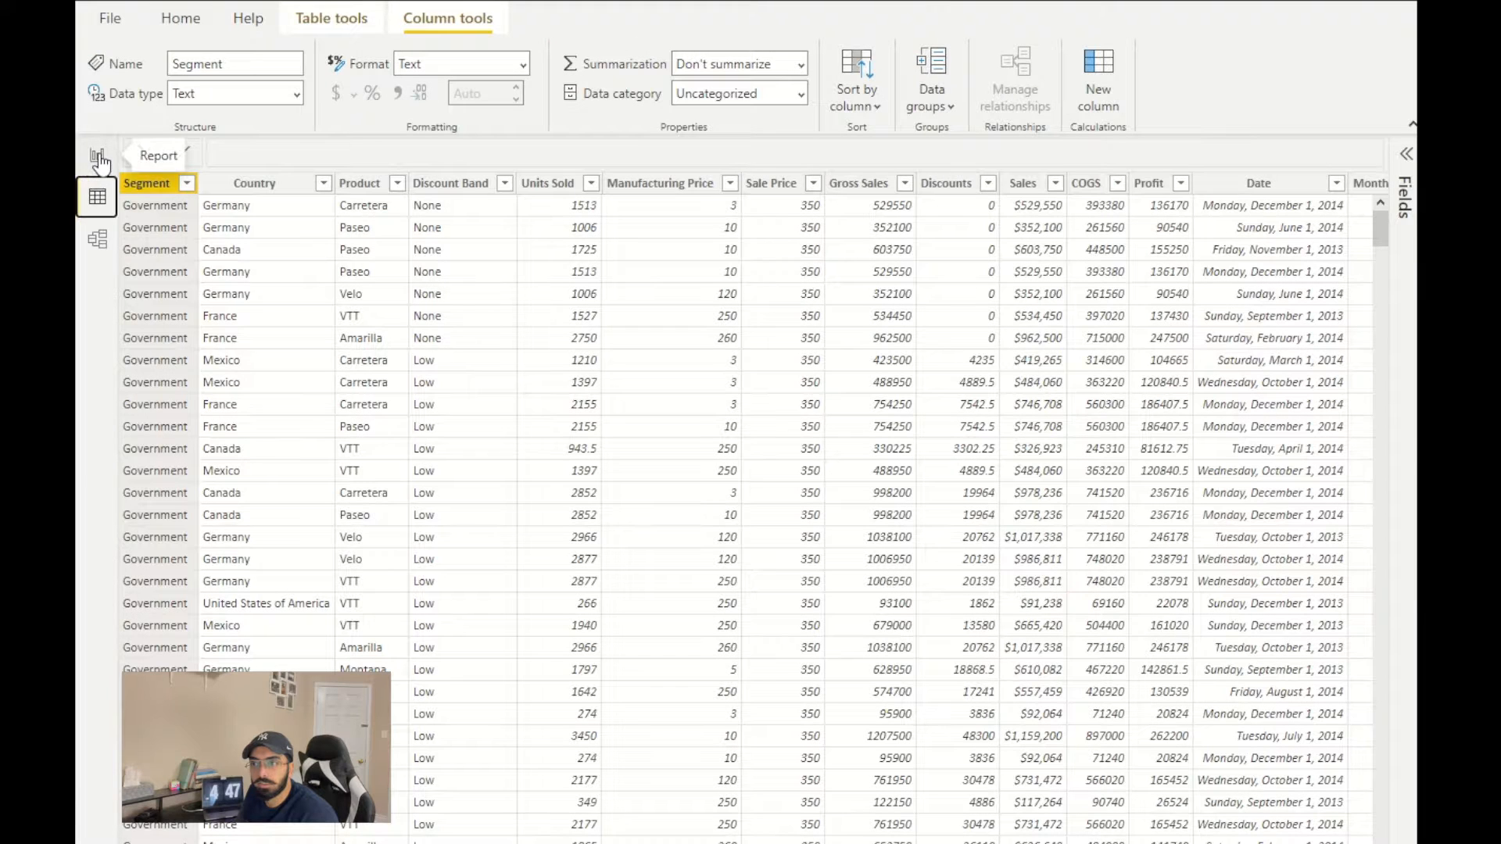
left_click(97, 155)
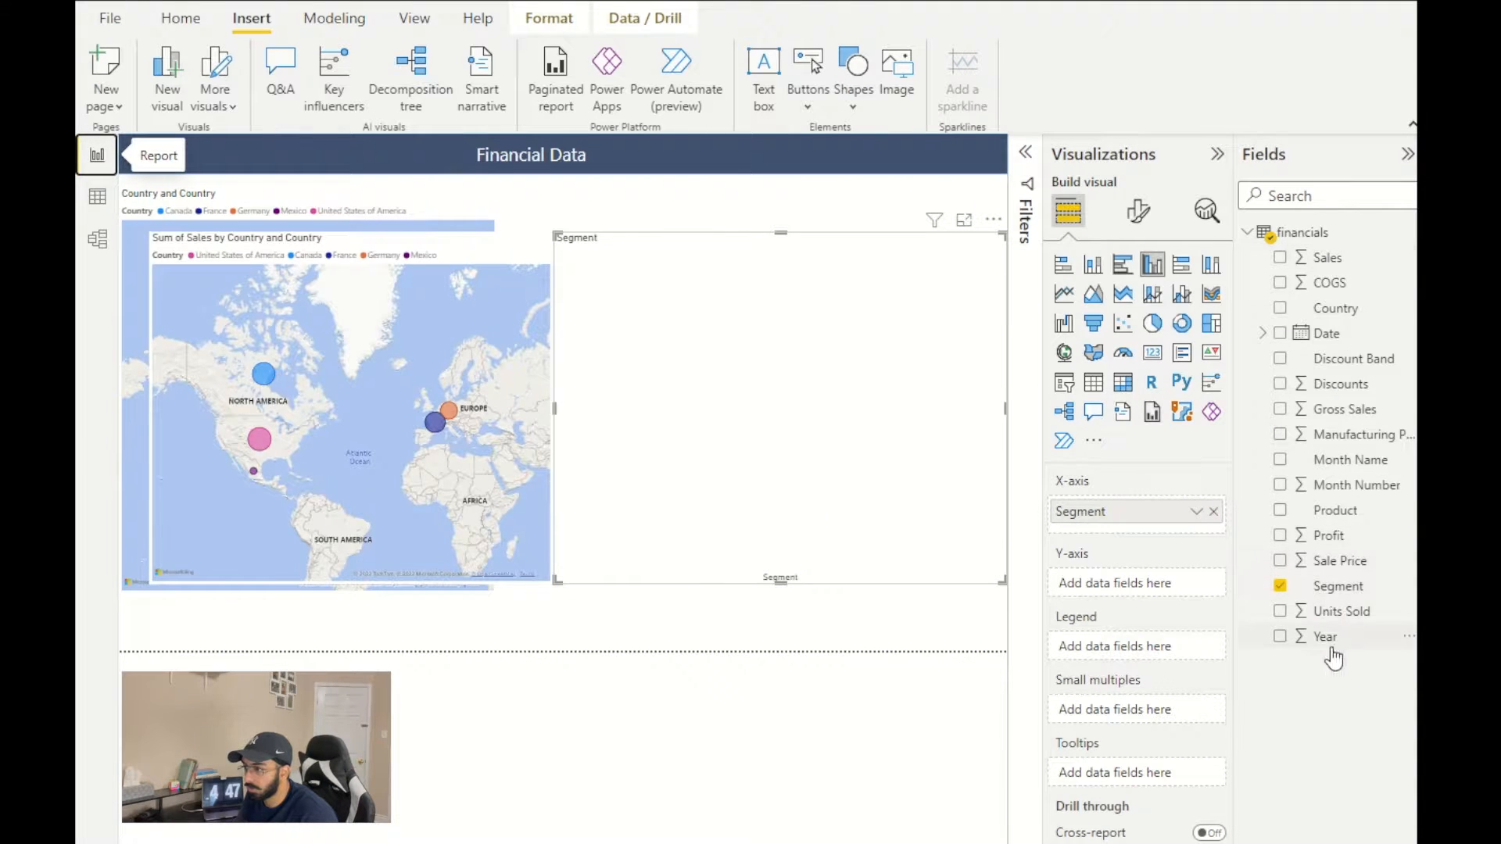
left_click_drag(1311, 526, 1141, 648)
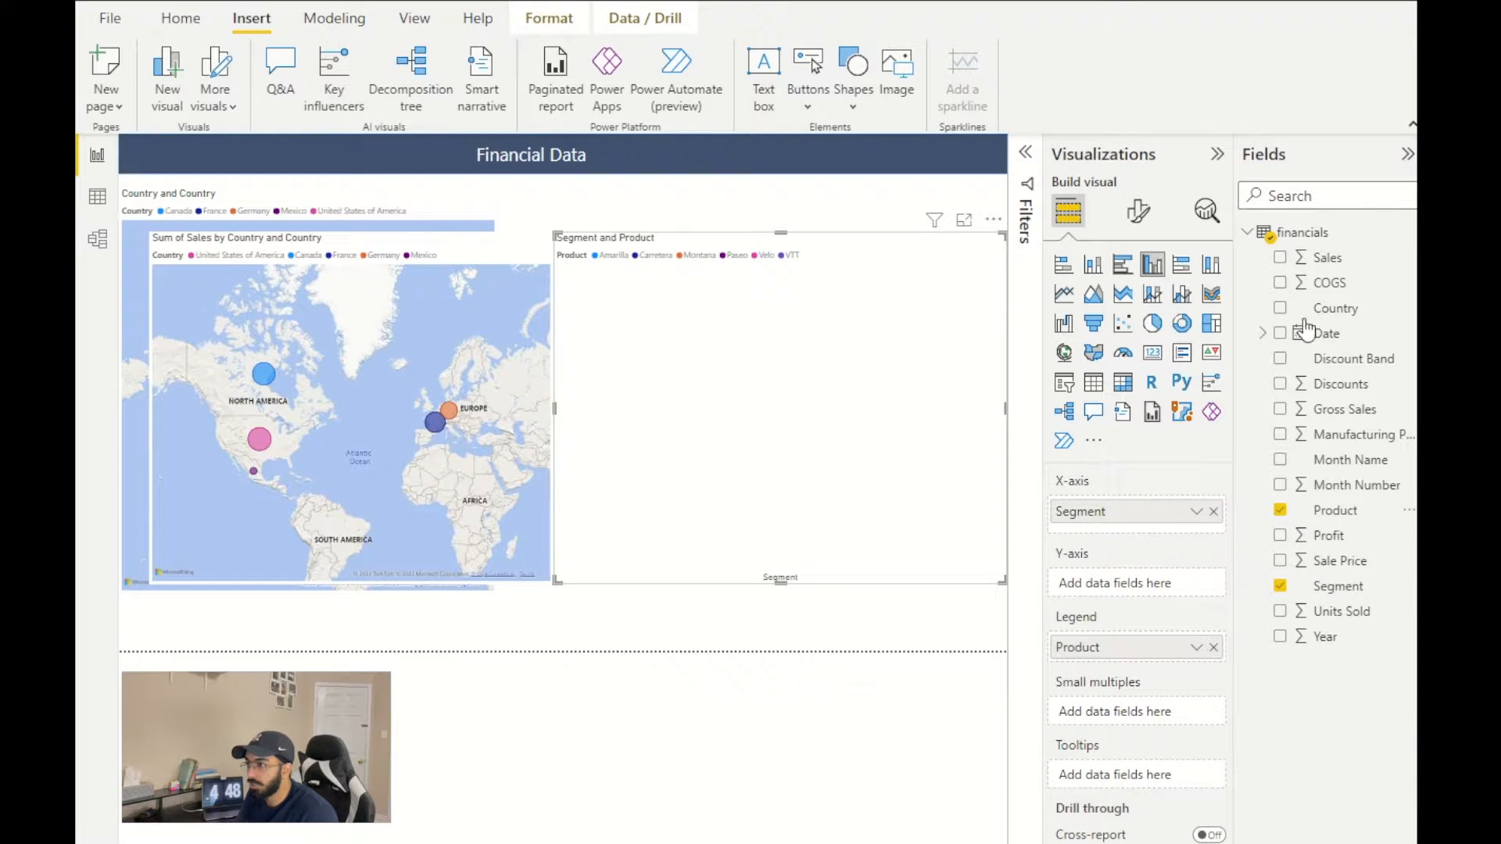
left_click_drag(1362, 618, 1170, 590)
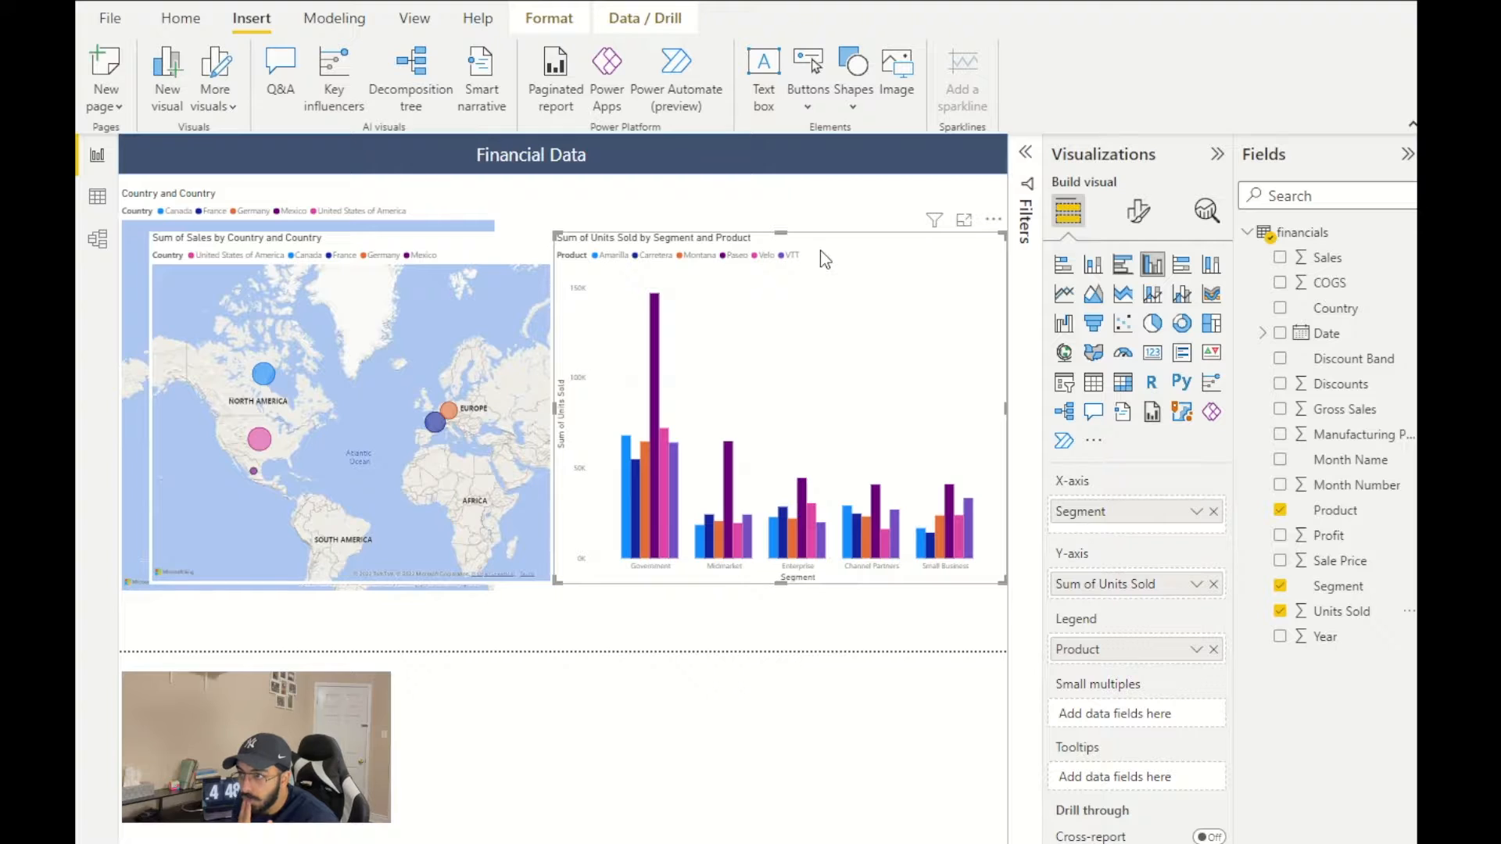
- Convert the chart to a stacked column chart, then shrink it and place it beside the map, just below the header
left_click(1099, 270)
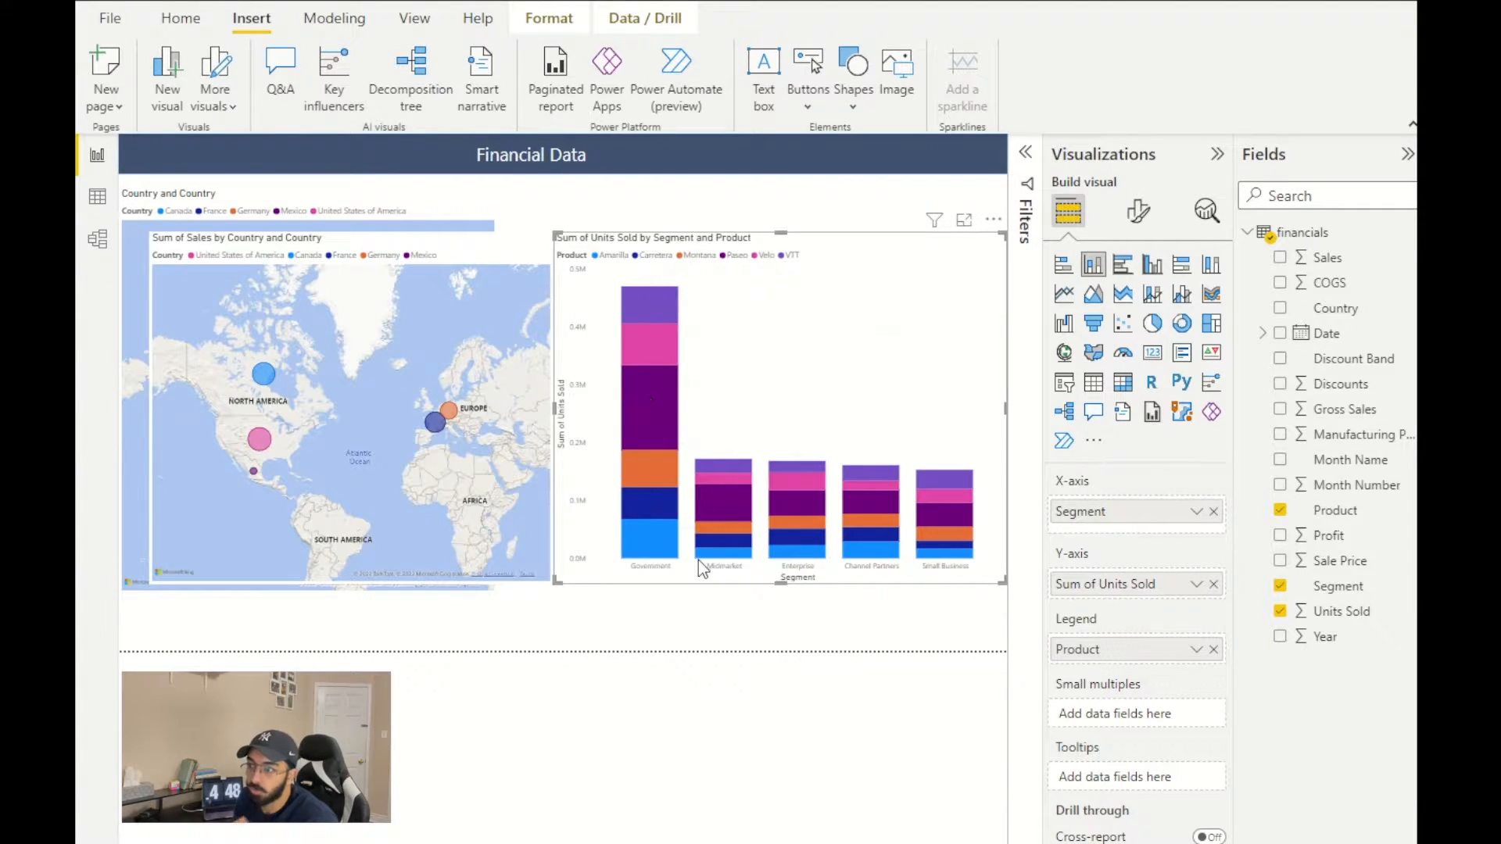
left_click_drag(556, 580, 583, 603)
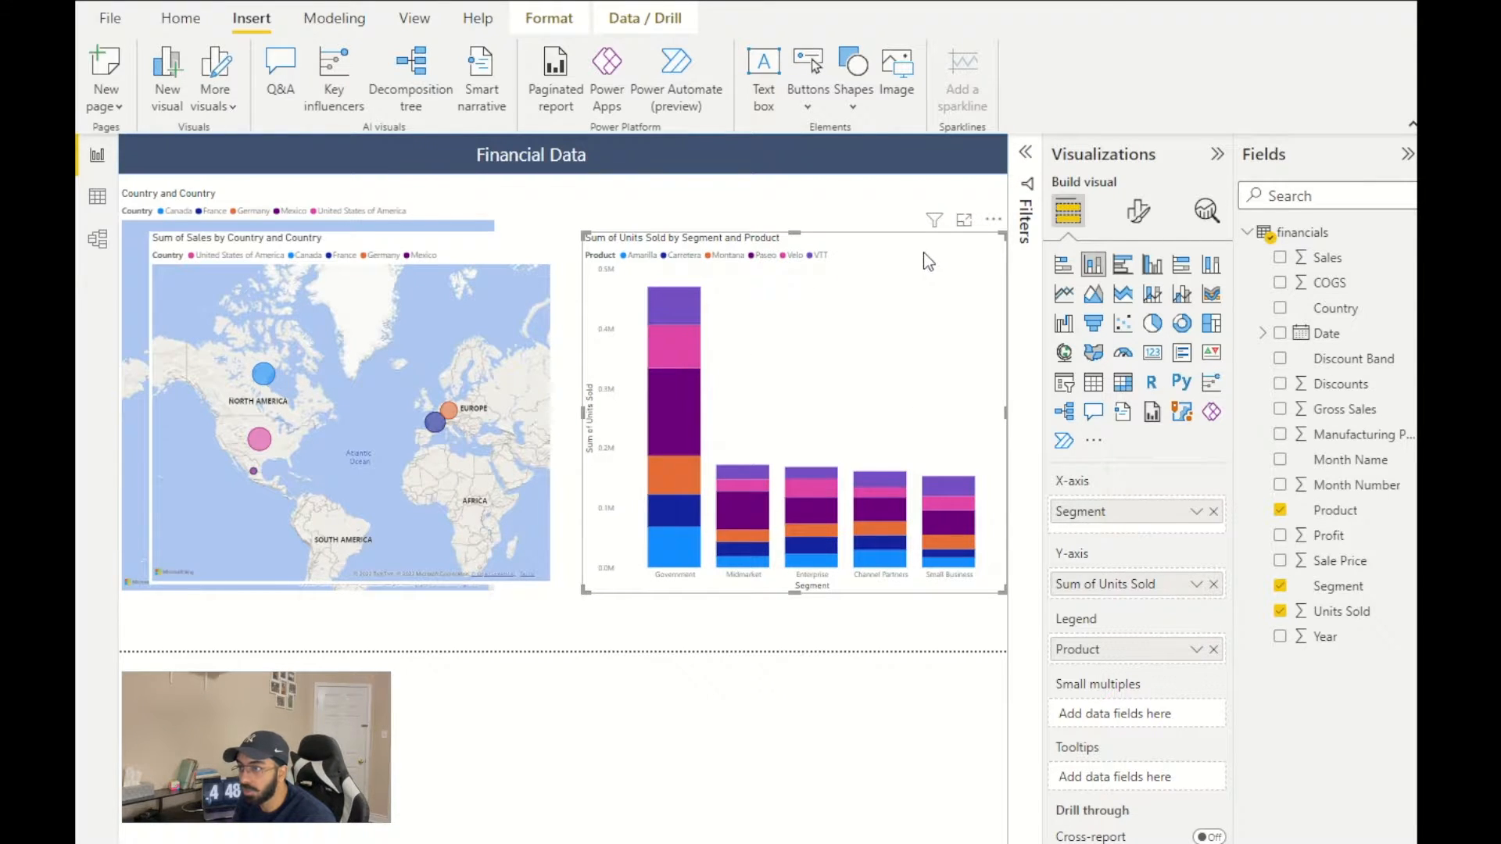
left_click_drag(928, 262, 921, 240)
left_click_drag(990, 565, 950, 485)
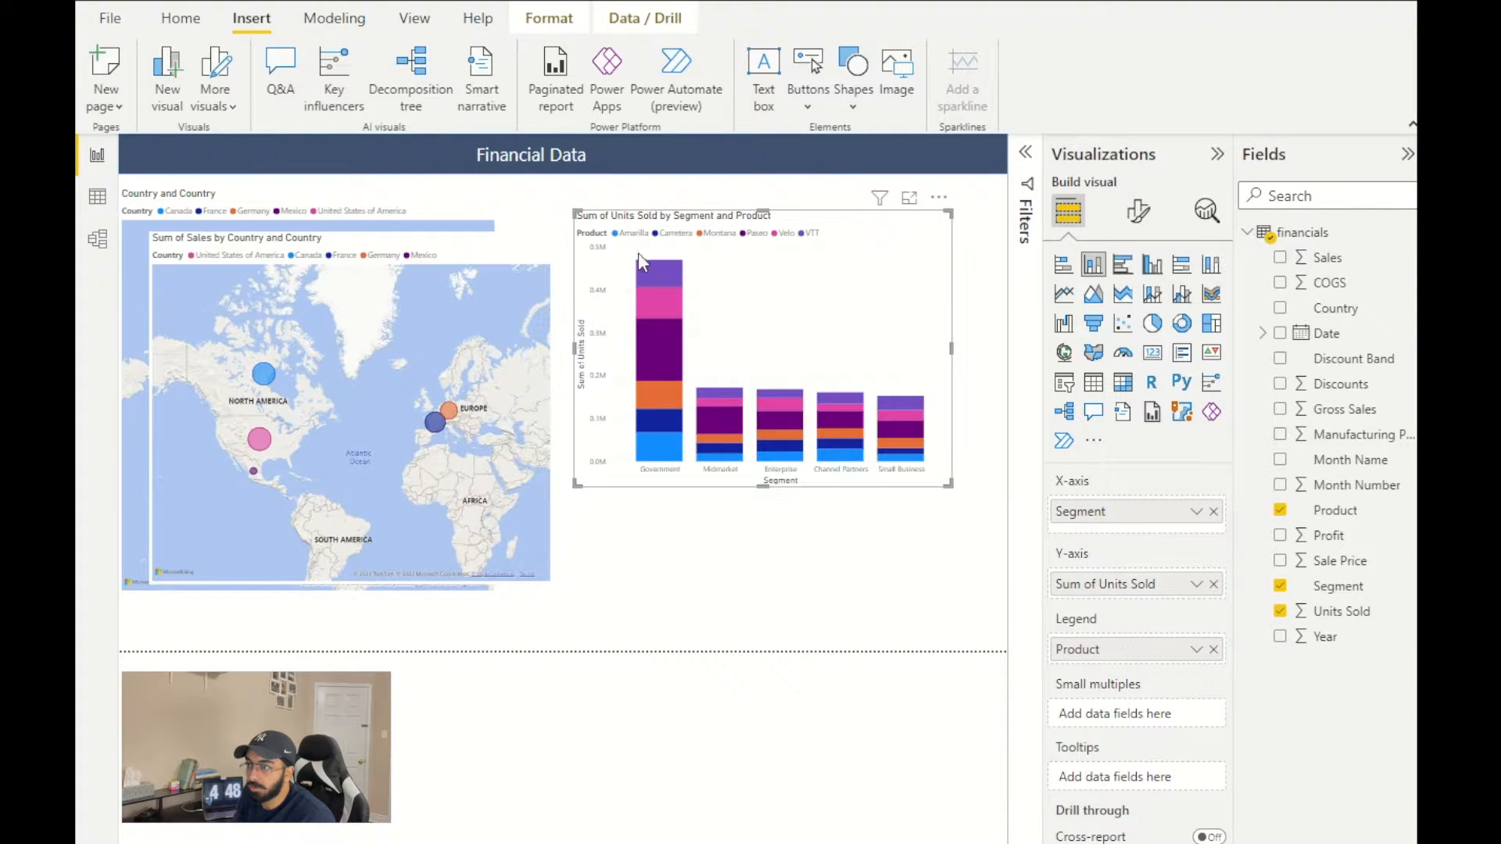
- Turn off the column chart's legend title and set the legend position to Top center
left_click(1139, 211)
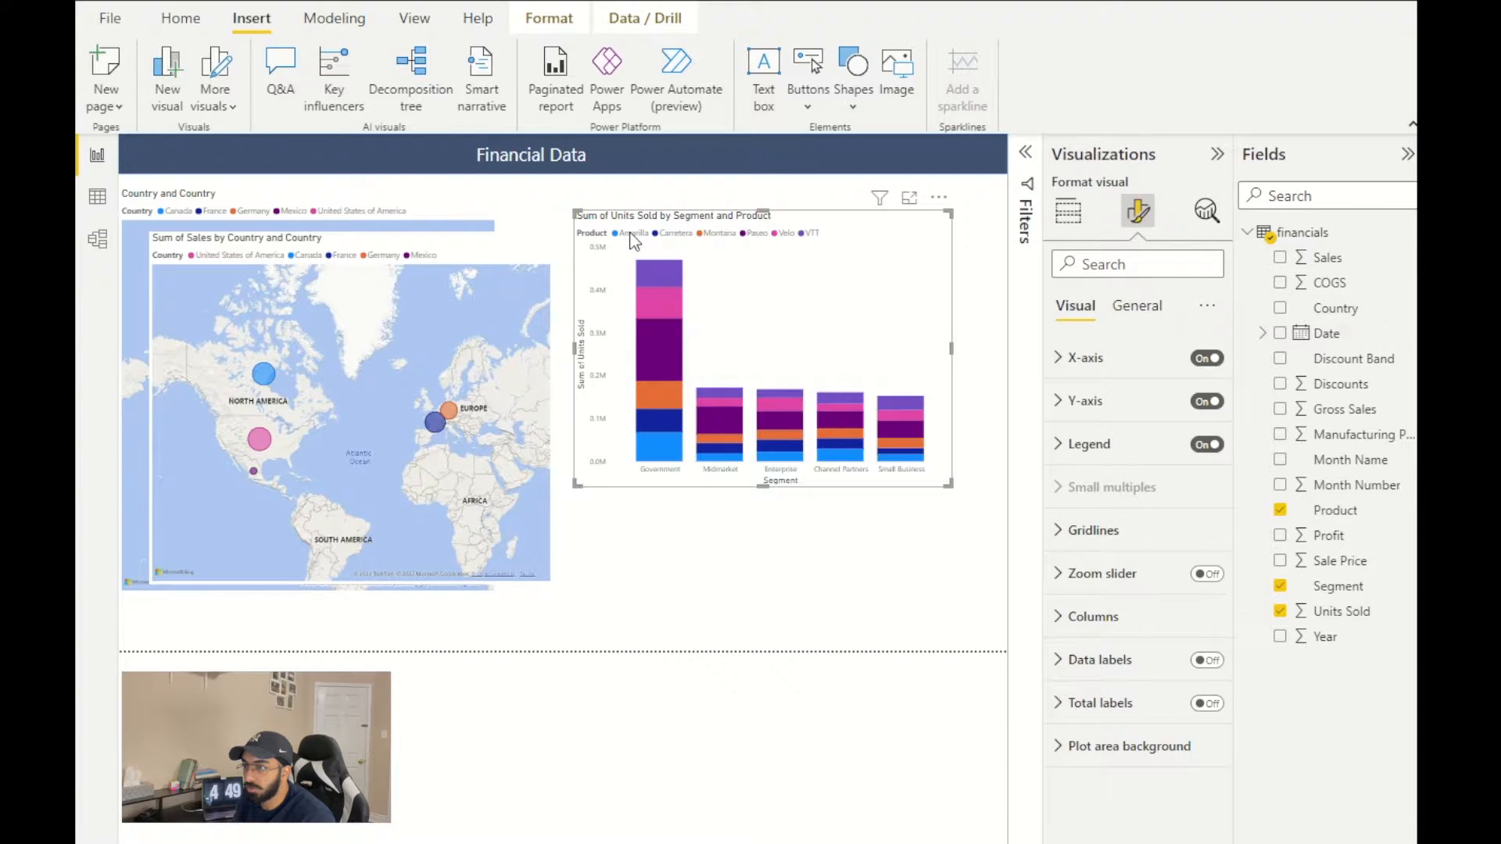
left_click(1079, 444)
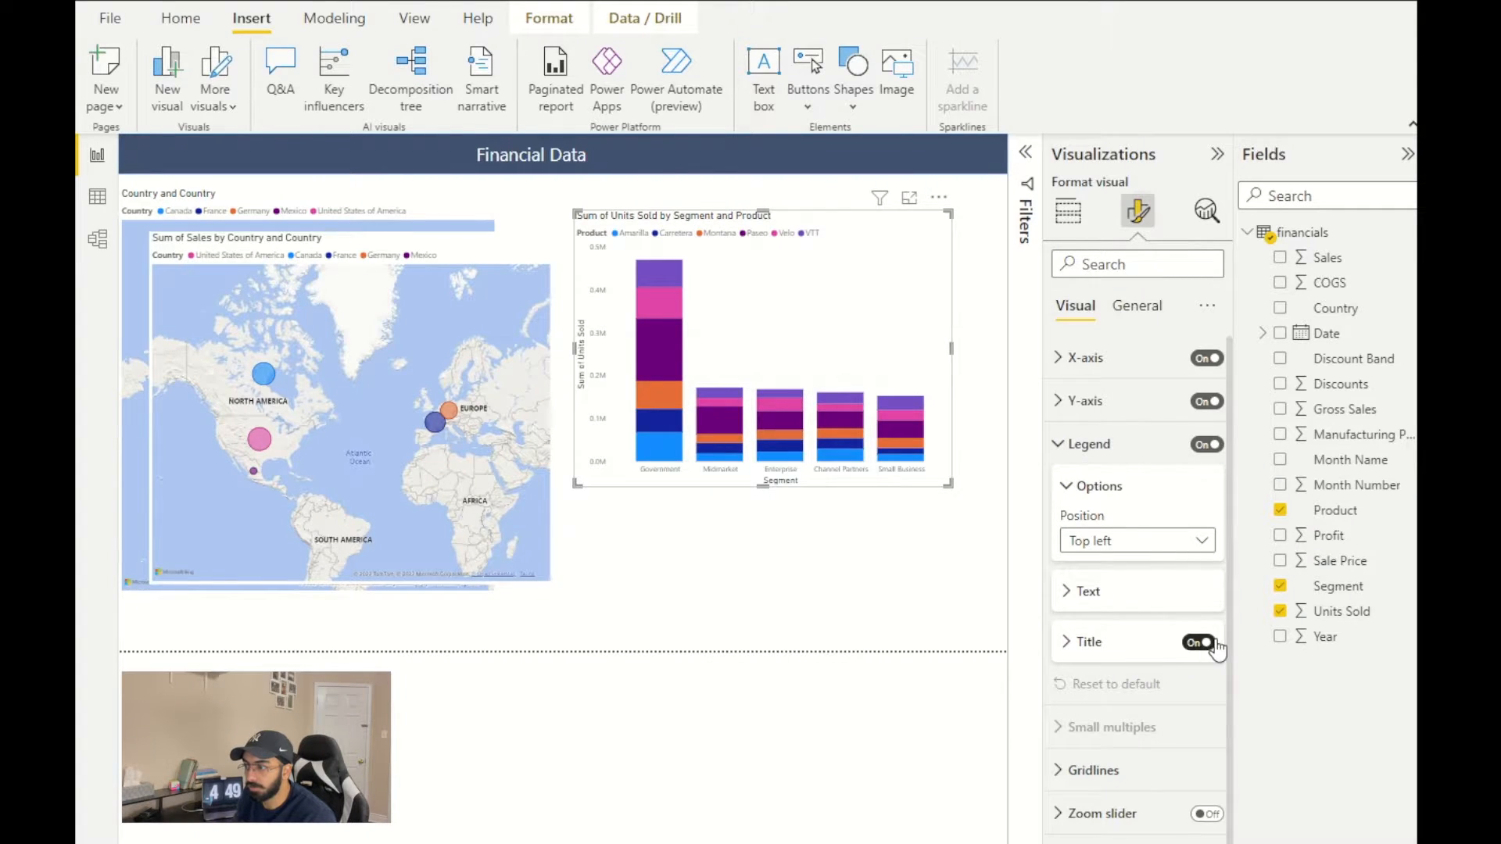
left_click(1194, 643)
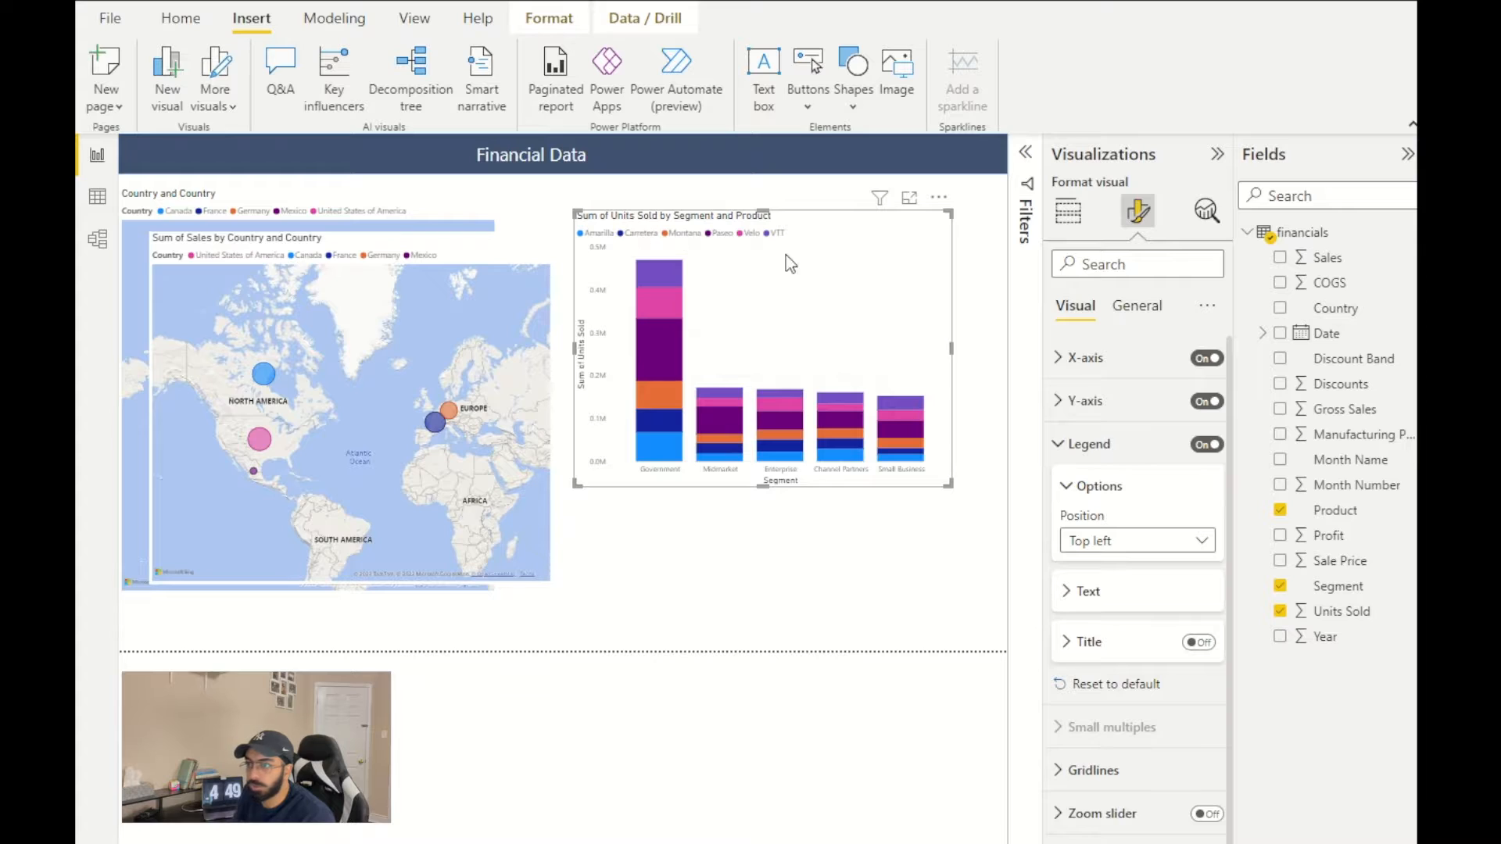
left_click(1151, 553)
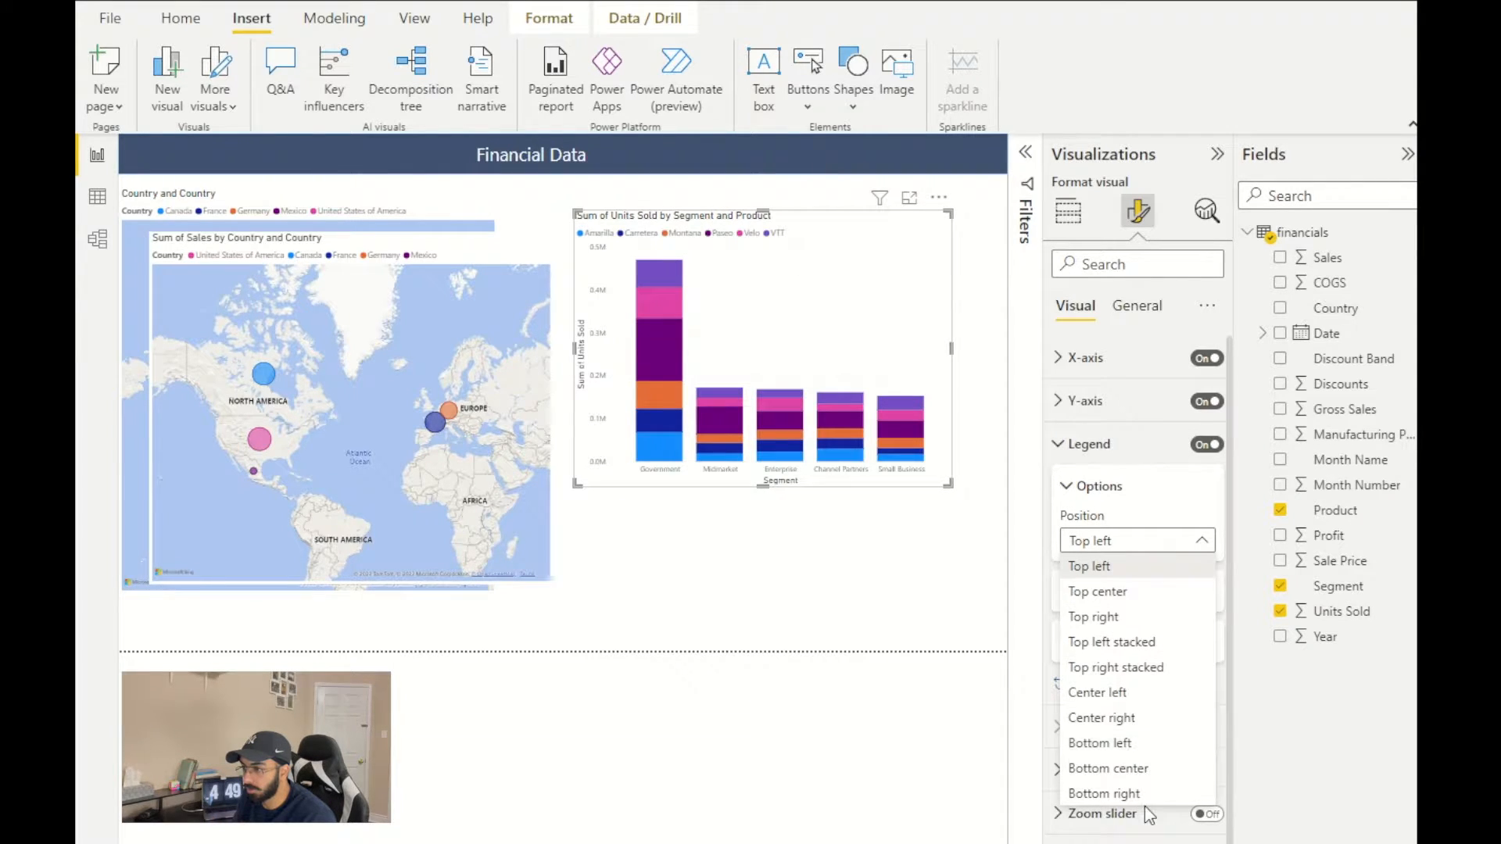
left_click(1121, 593)
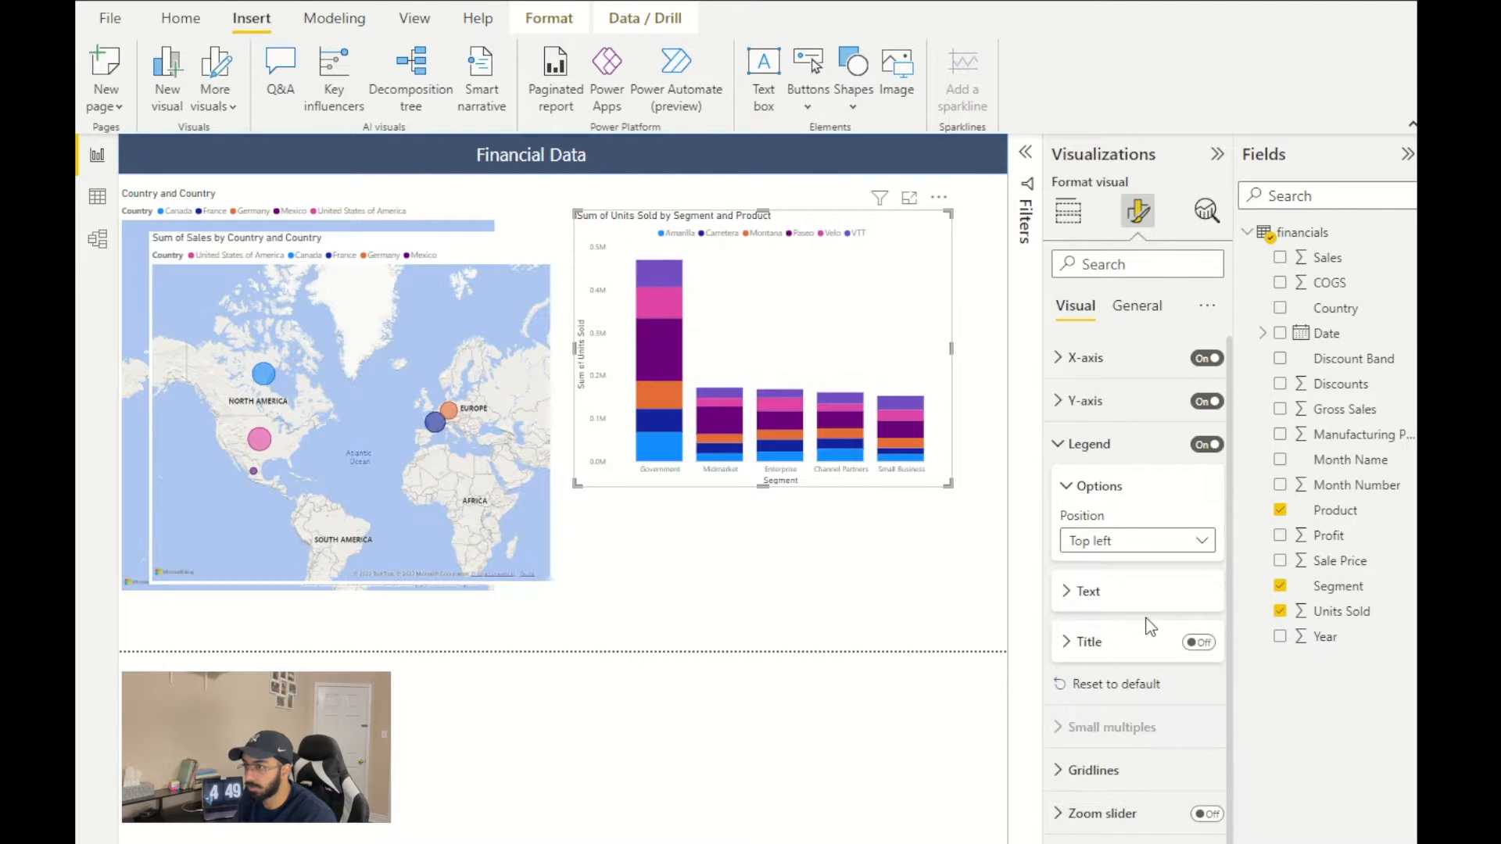
left_click(1087, 446)
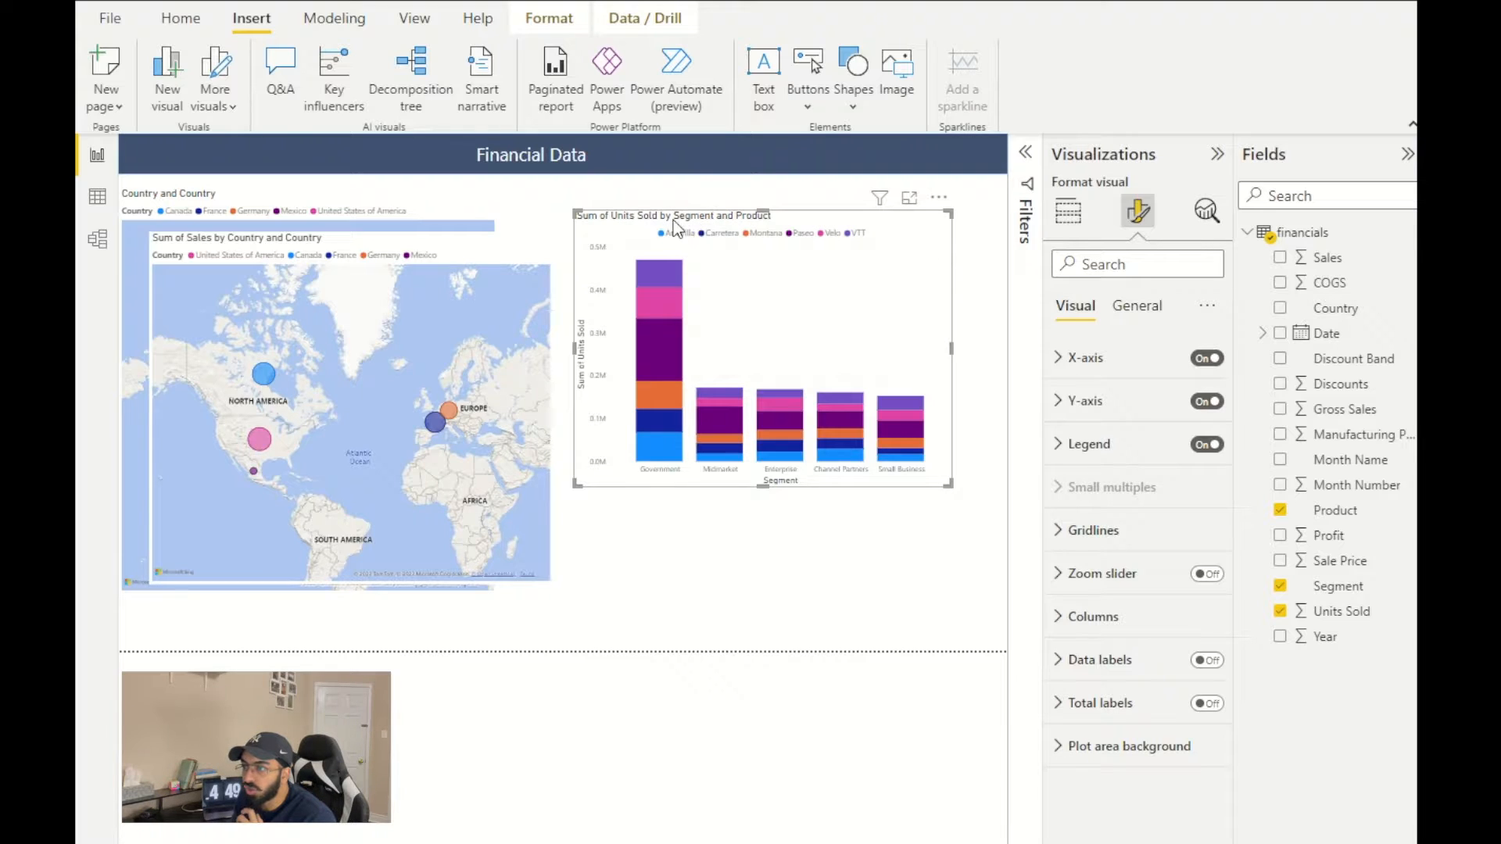
- Replace the column chart's title text with "Units Sold via Segment and roduct"
left_click(1143, 309)
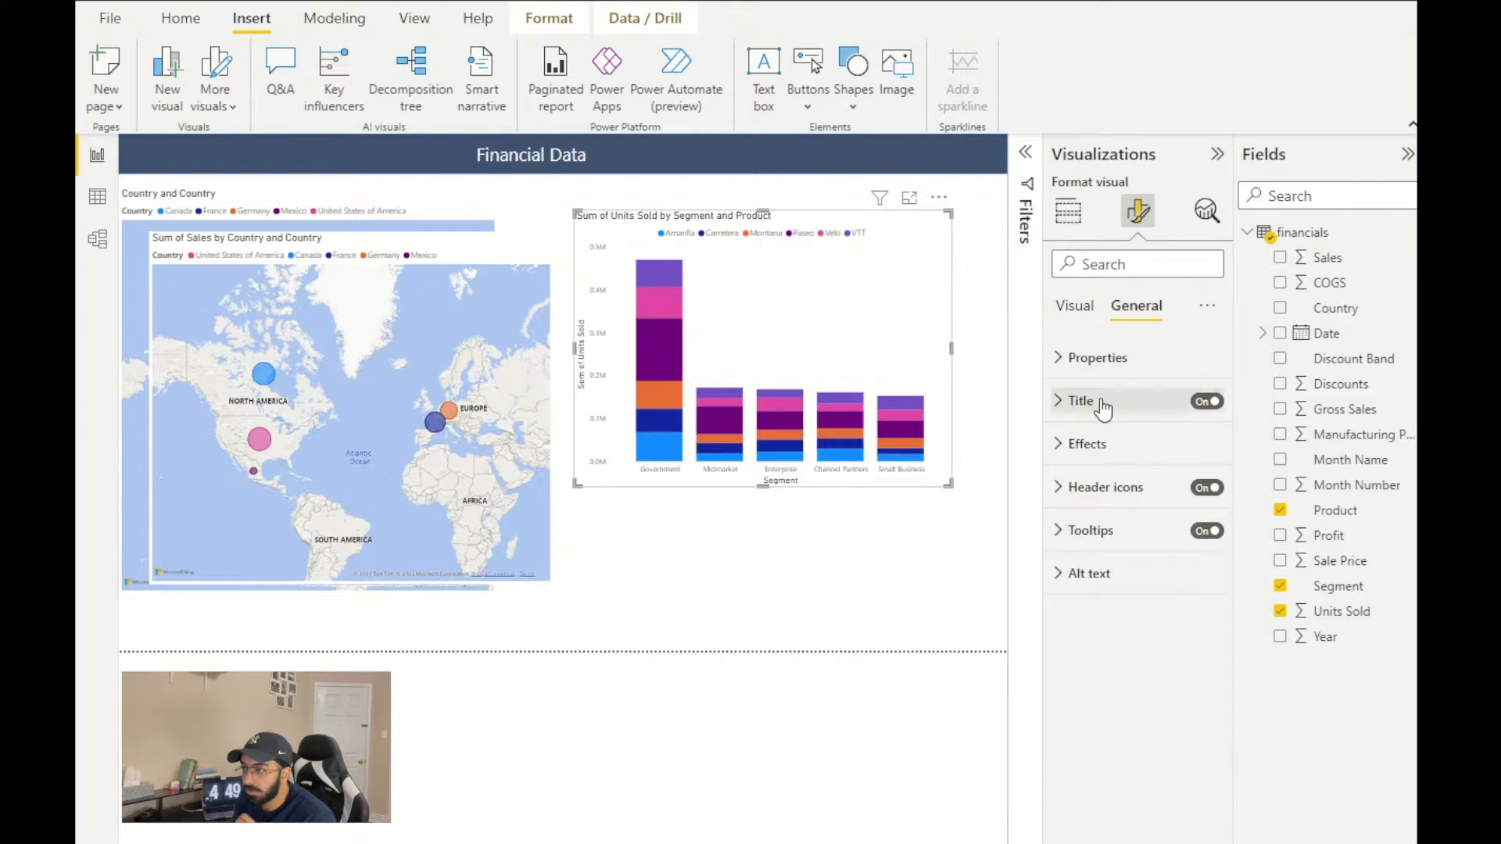
left_click(1067, 407)
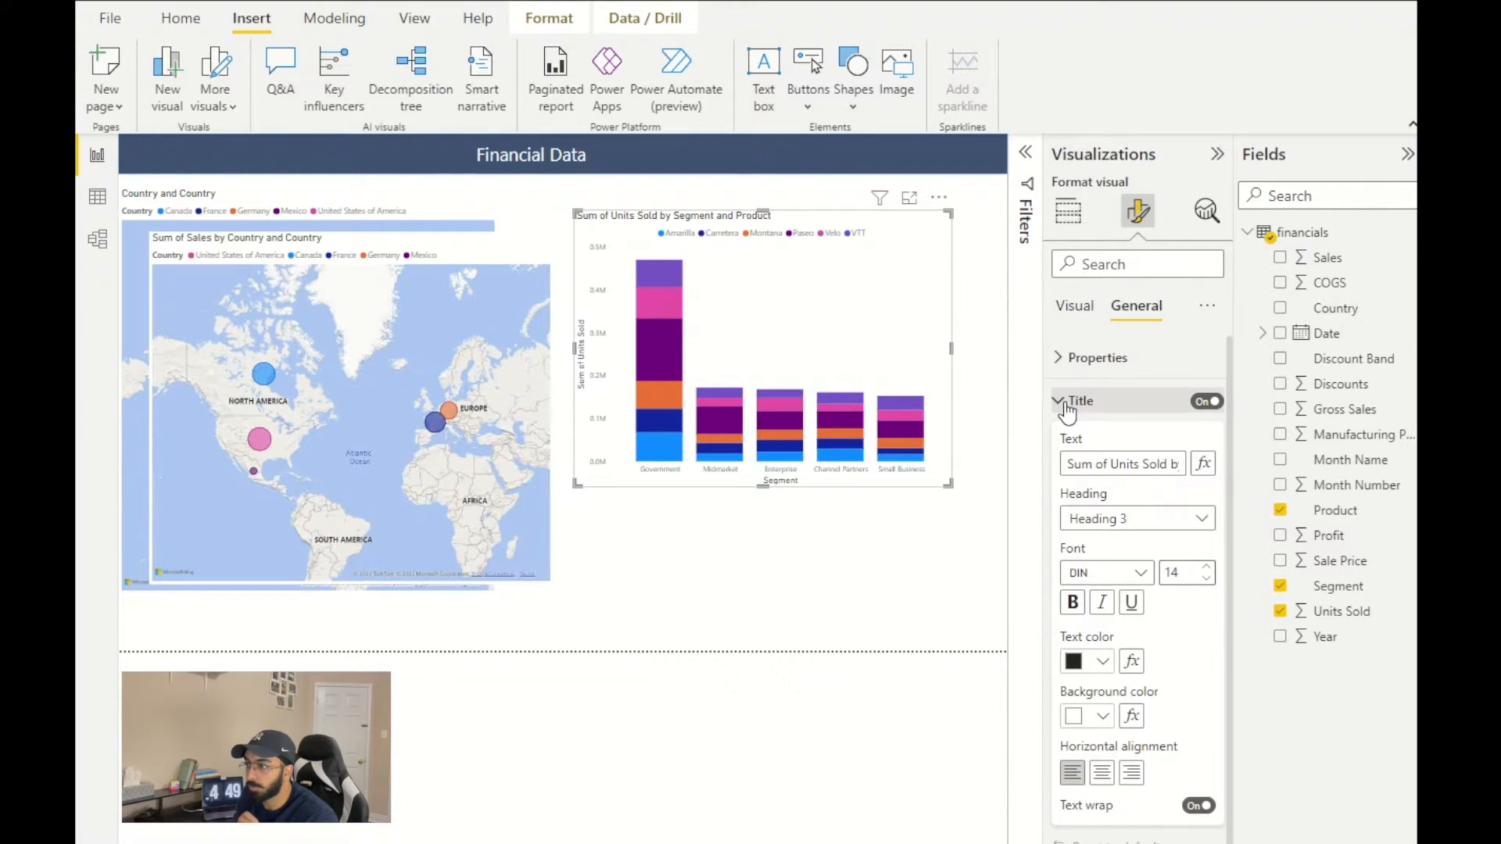
triple_click(1157, 469)
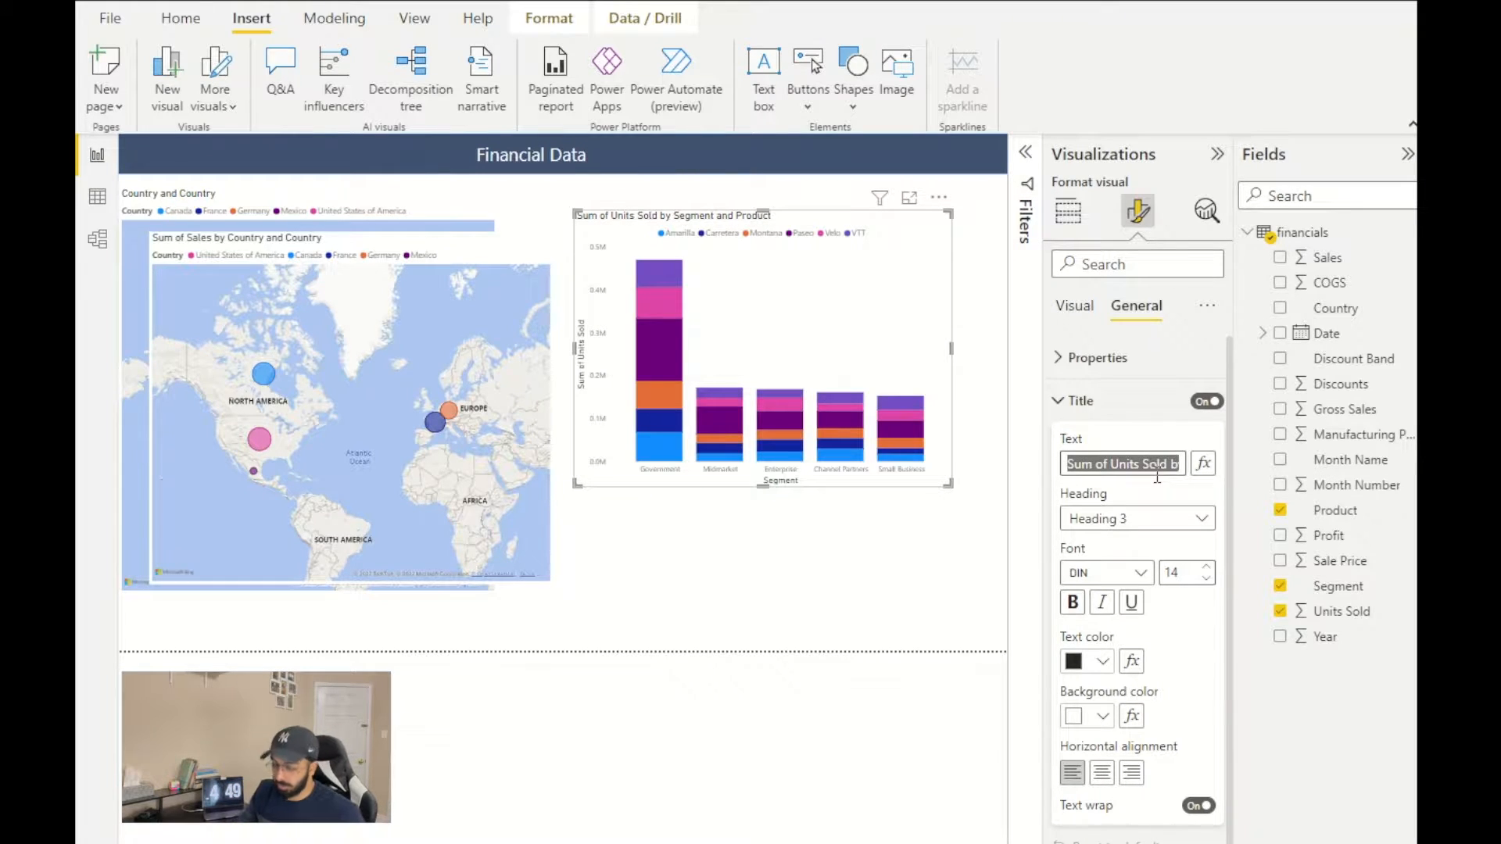
type("Units Sold vi")
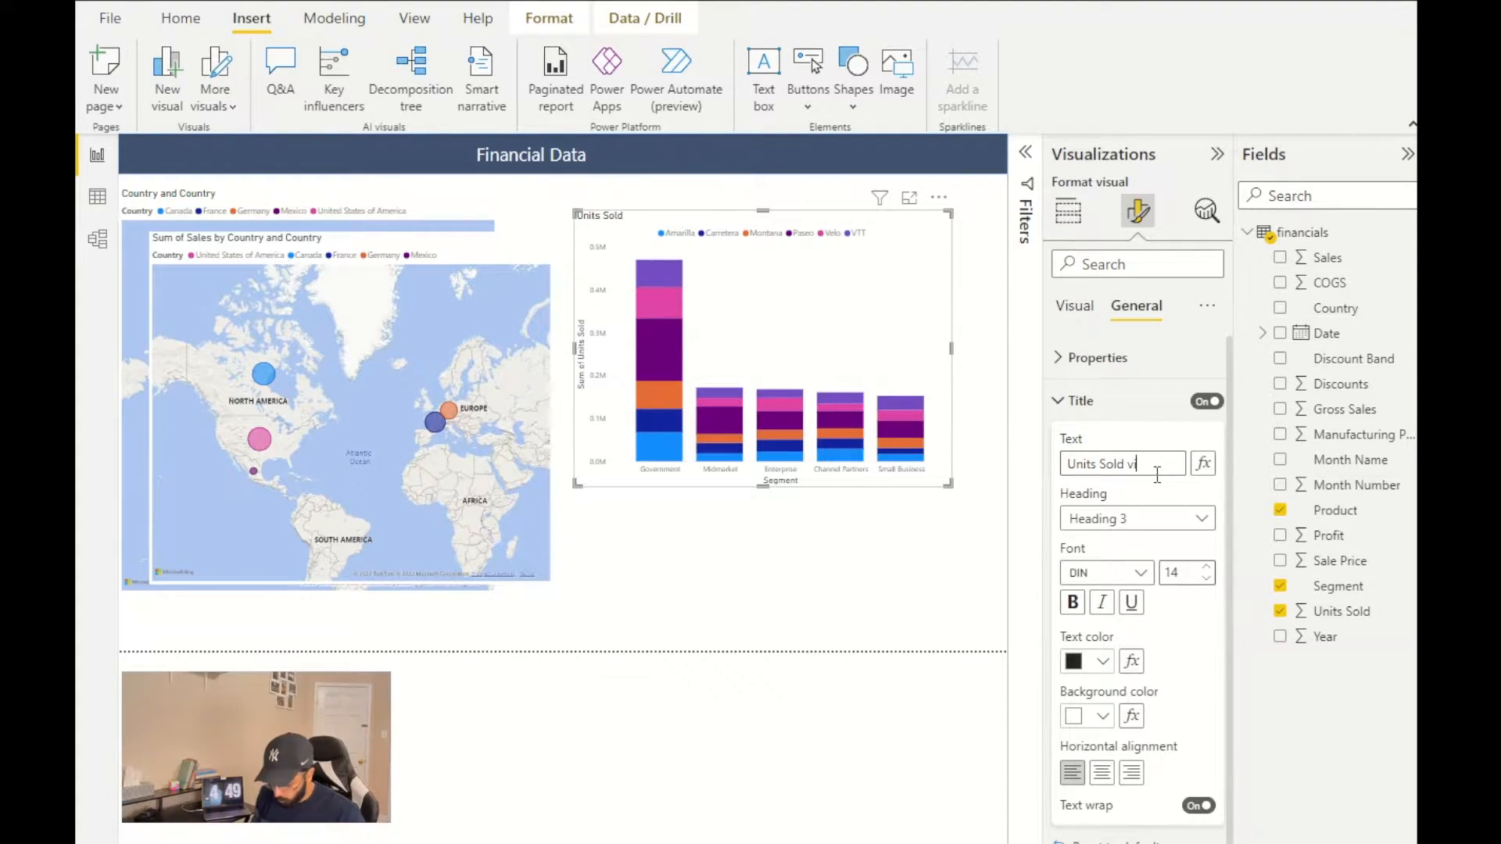
type("ent")
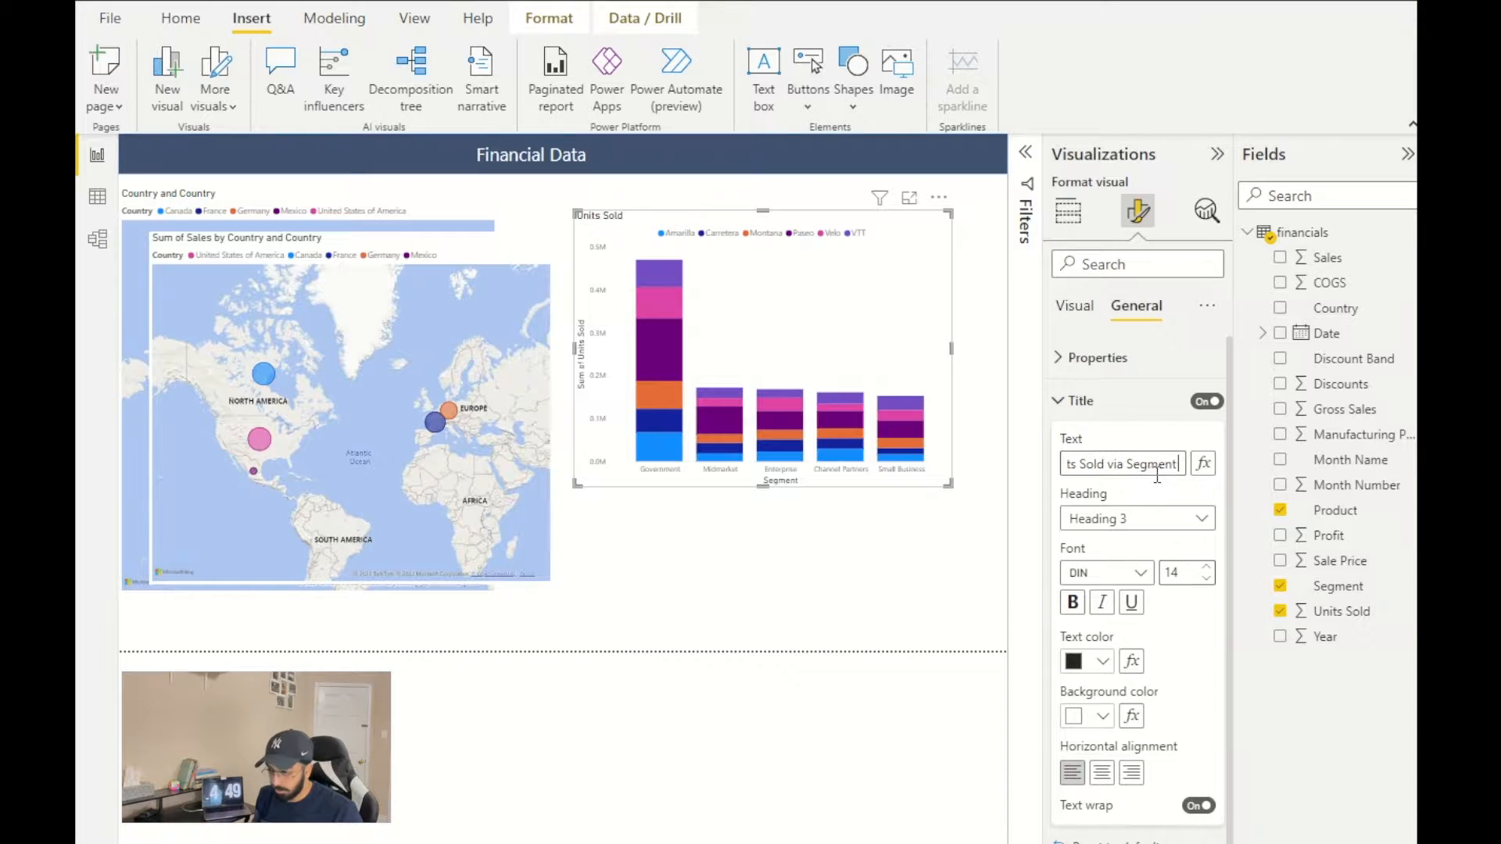
type(" and Poduct")
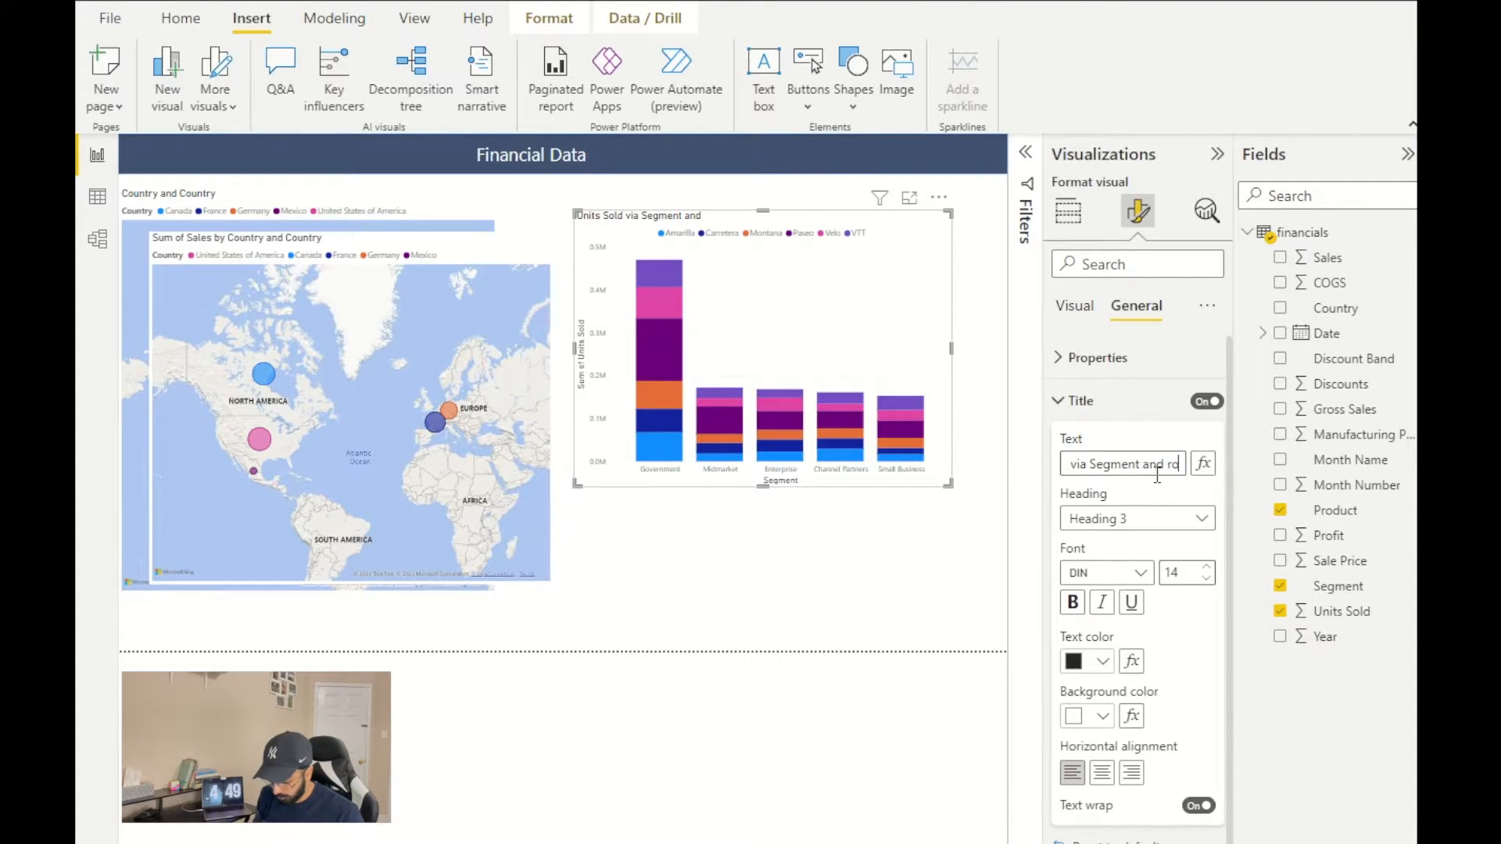
- Replace the word "via" with "By" in the column chart's title
key("Left")
key("Left")
key("Left")
key("Left")
key("Left")
key("Left")
key("Left")
key("Left")
key("Left")
key("Left")
key("Left")
key("Left")
key("Left")
key("Left")
key("Left")
key("Left")
key("Left")
key("Left")
key("Left")
key("Left")
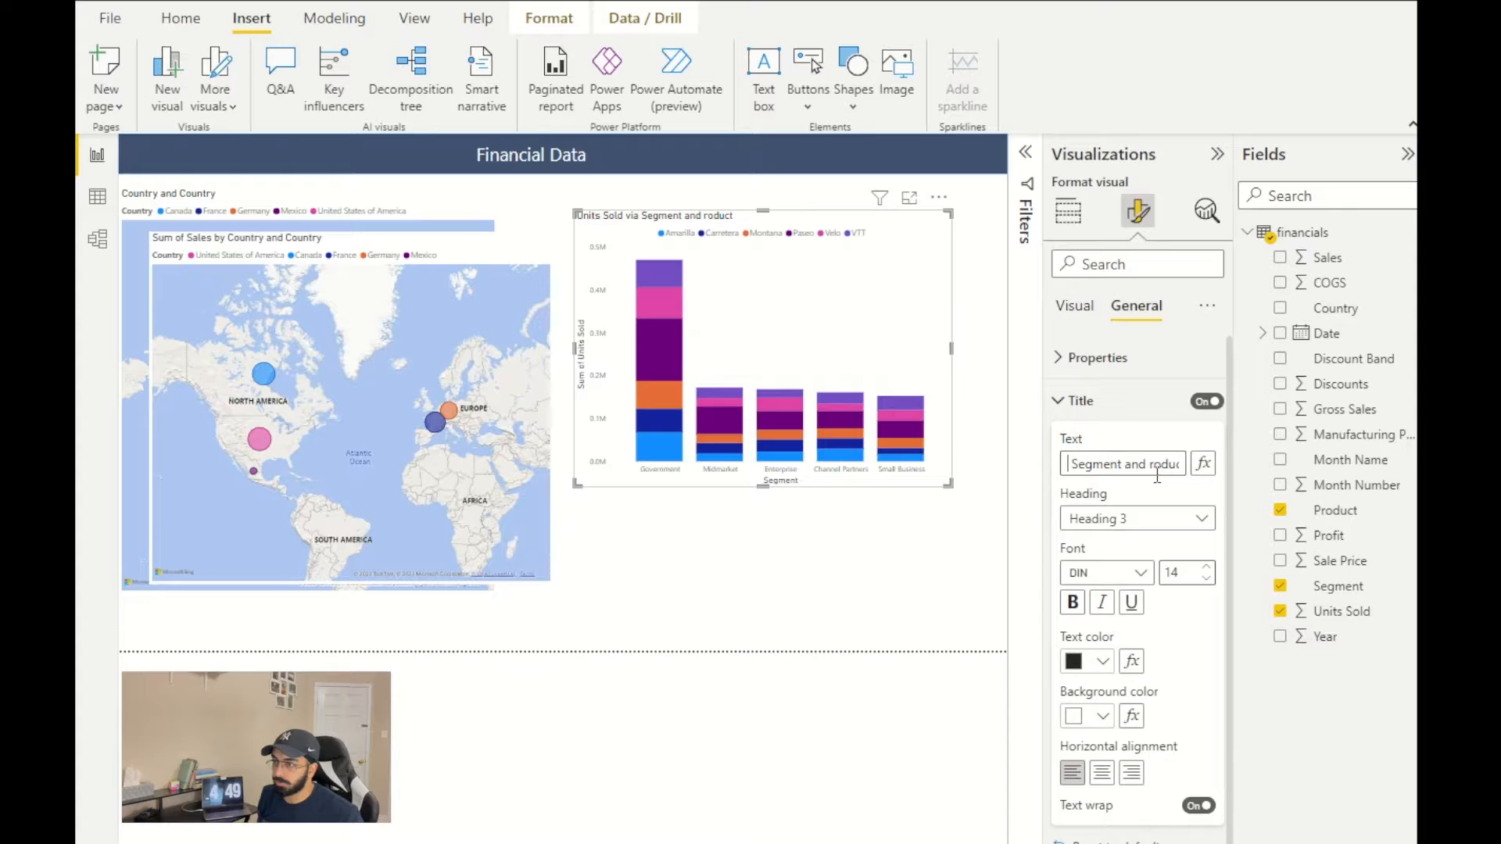
key("Delete")
key("Delete")
key("Delete")
type("By")
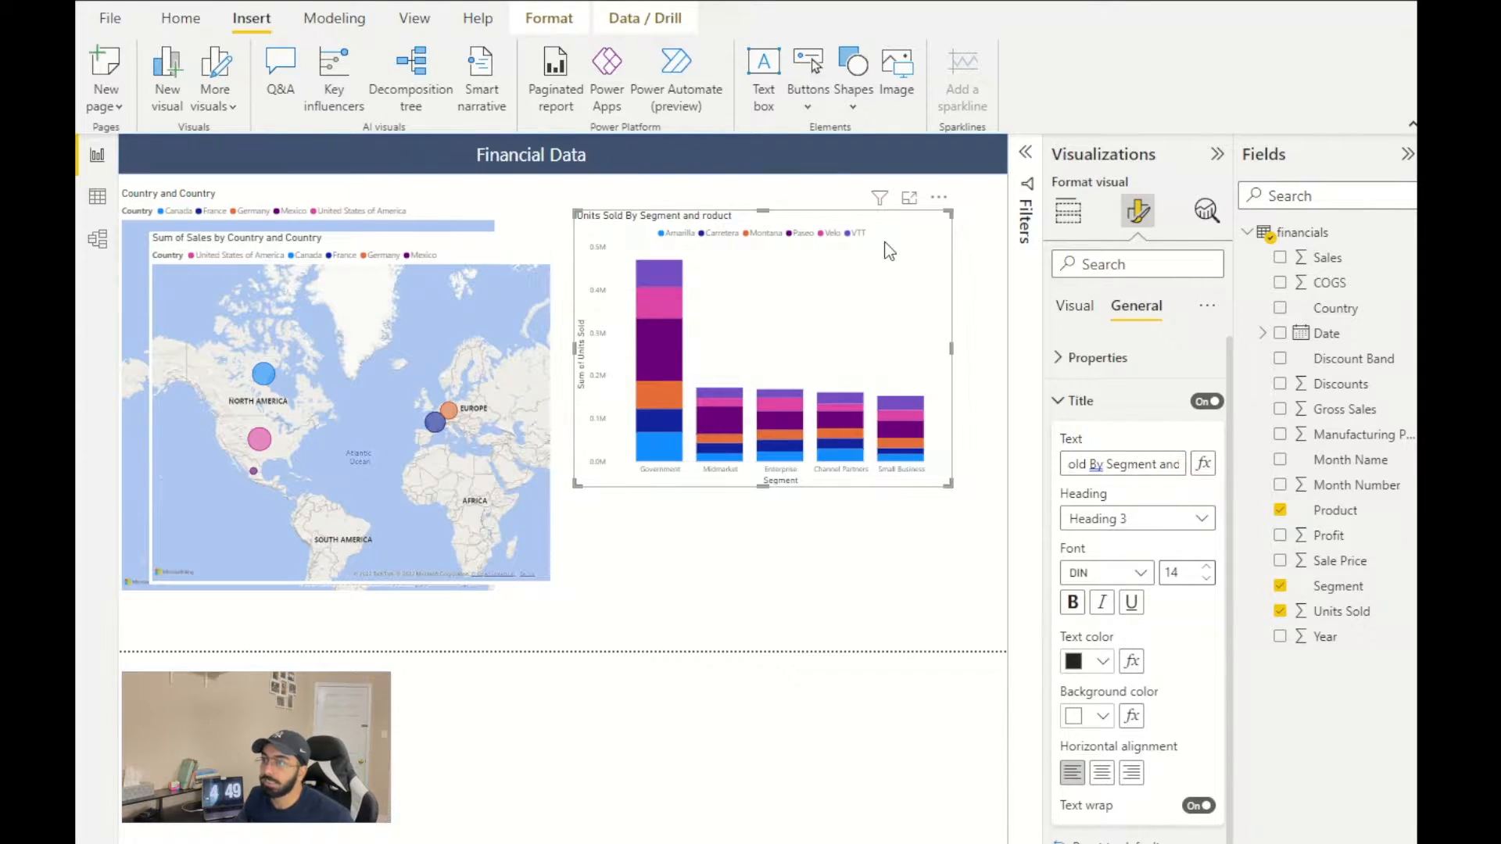
- Correct the chart title's spelling and capitalization so it reads "Units Sold by Segment and Product"
left_click(1171, 472)
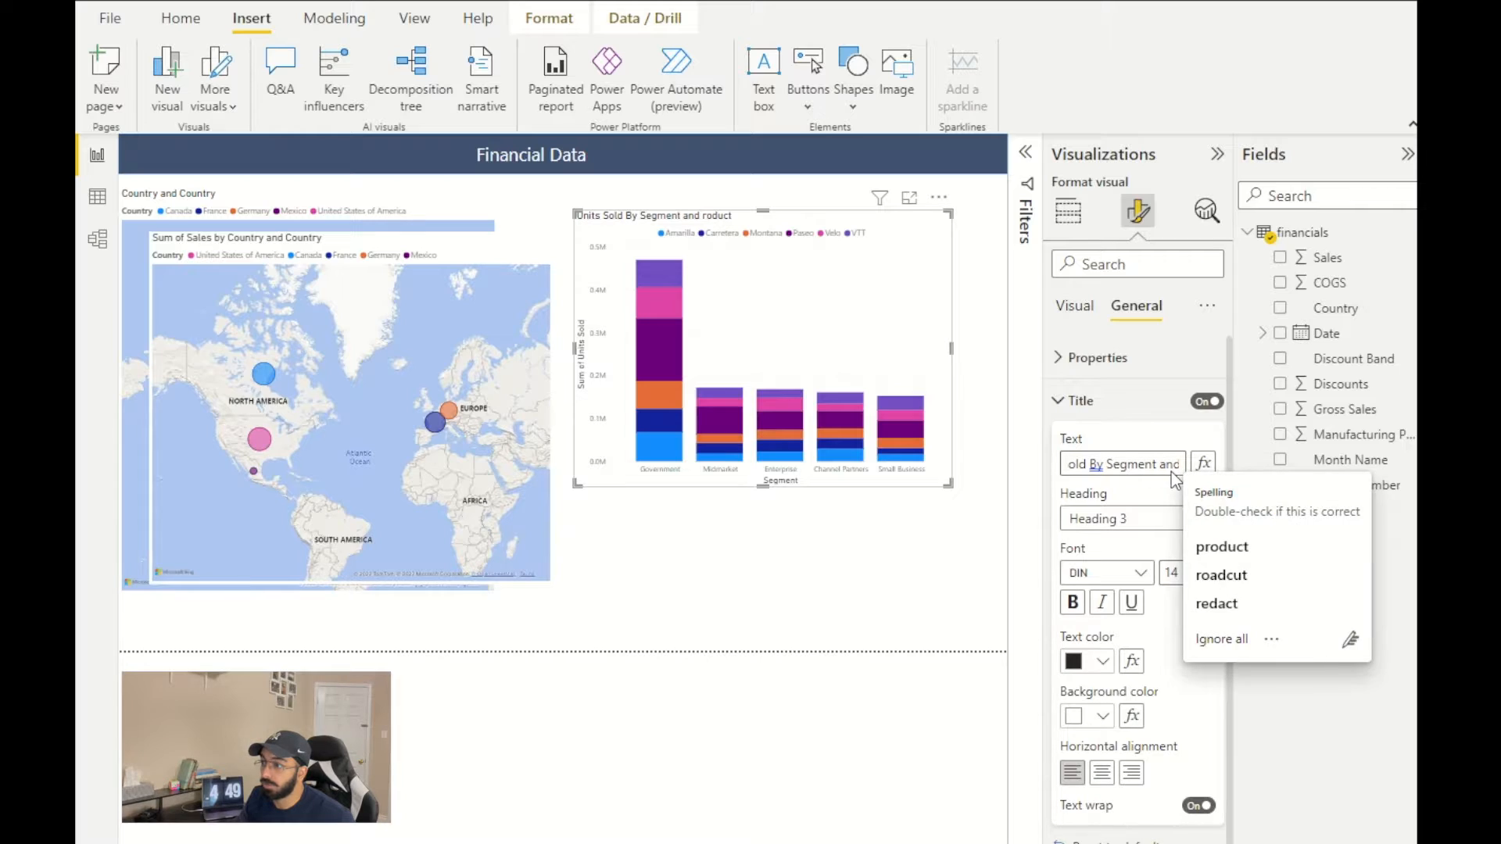
left_click(1153, 466)
key("Right")
key("Right")
key("Right")
key("Right")
key("Right")
key("Right")
key("Right")
key("Right")
key("Right")
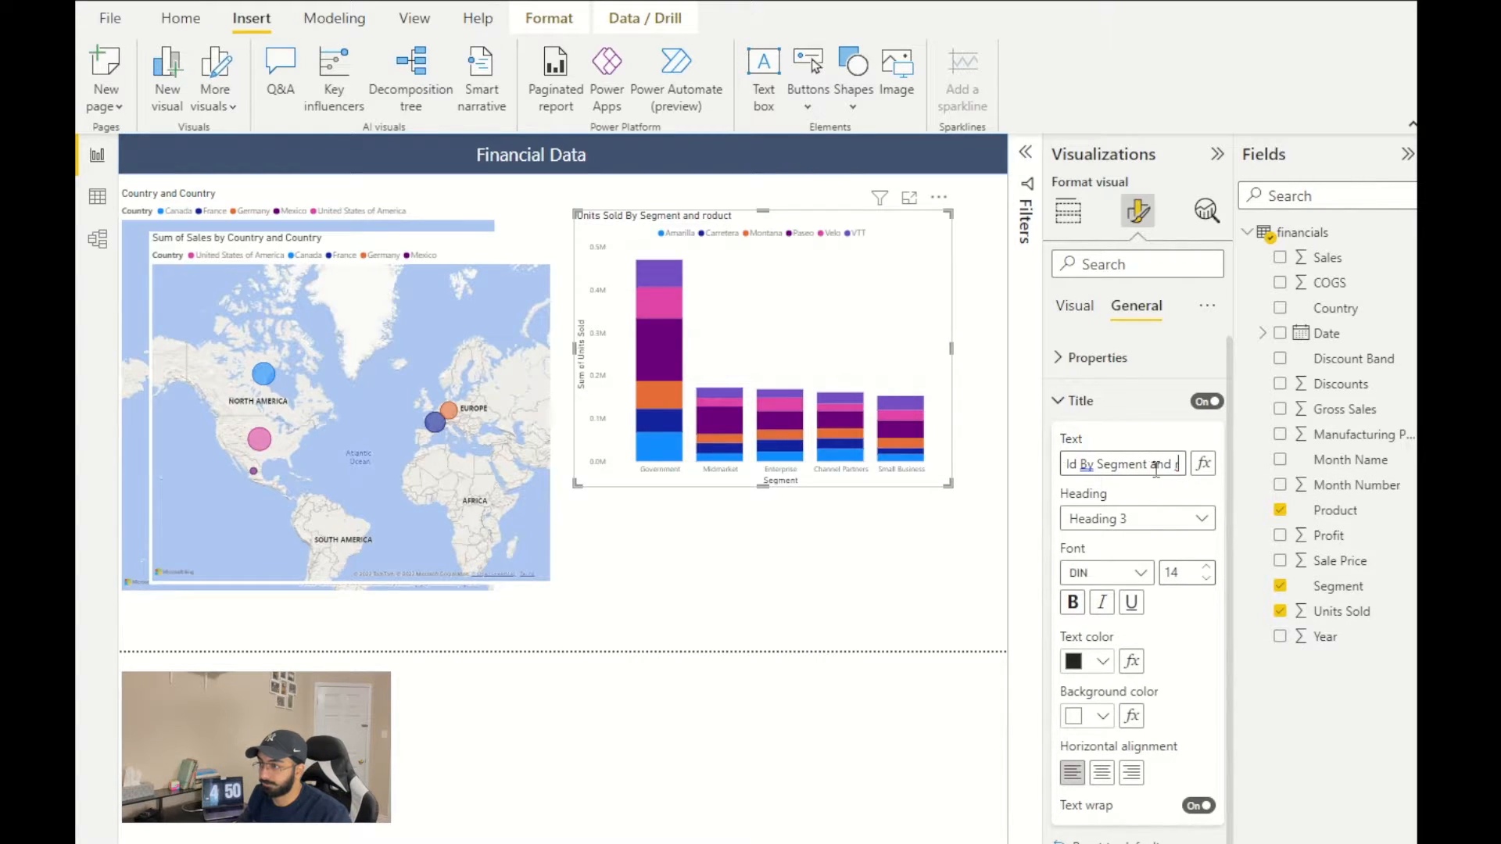
type("P")
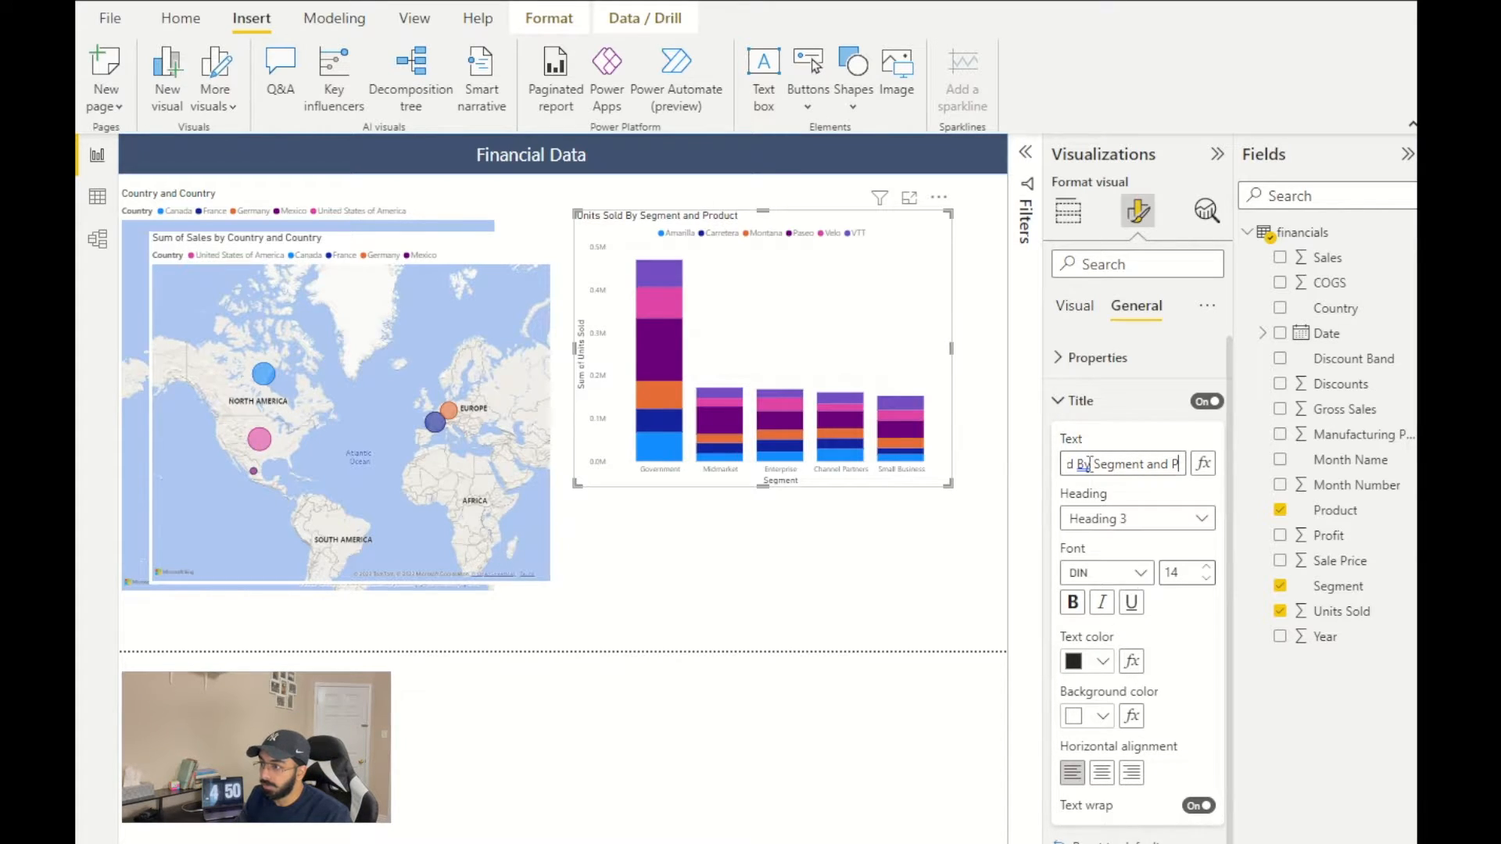
type("b")
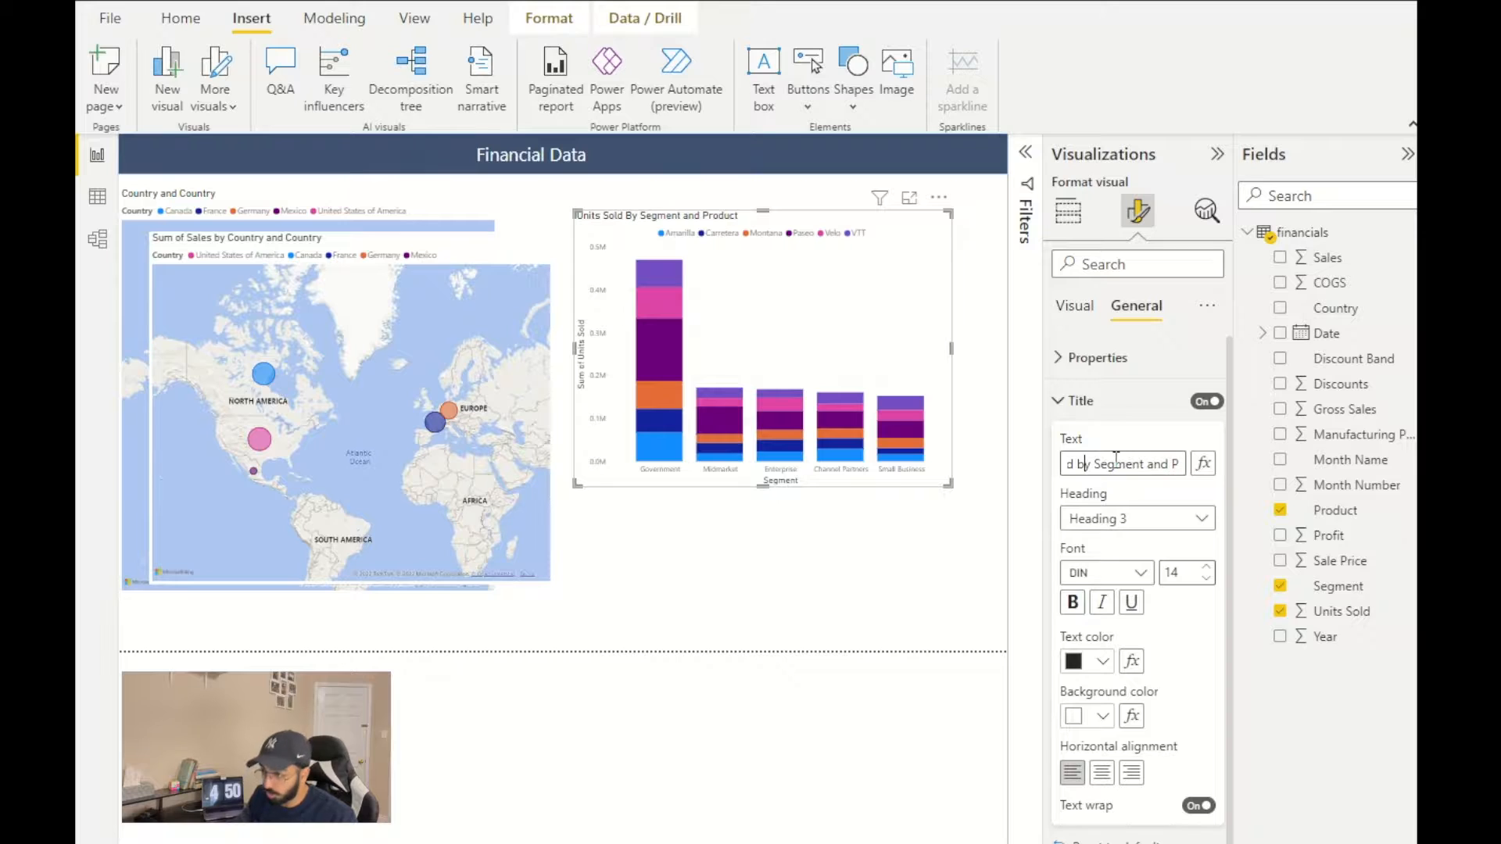
- Format the column chart's title in Segoe UI at size 13 and center it horizontally
left_click(1142, 578)
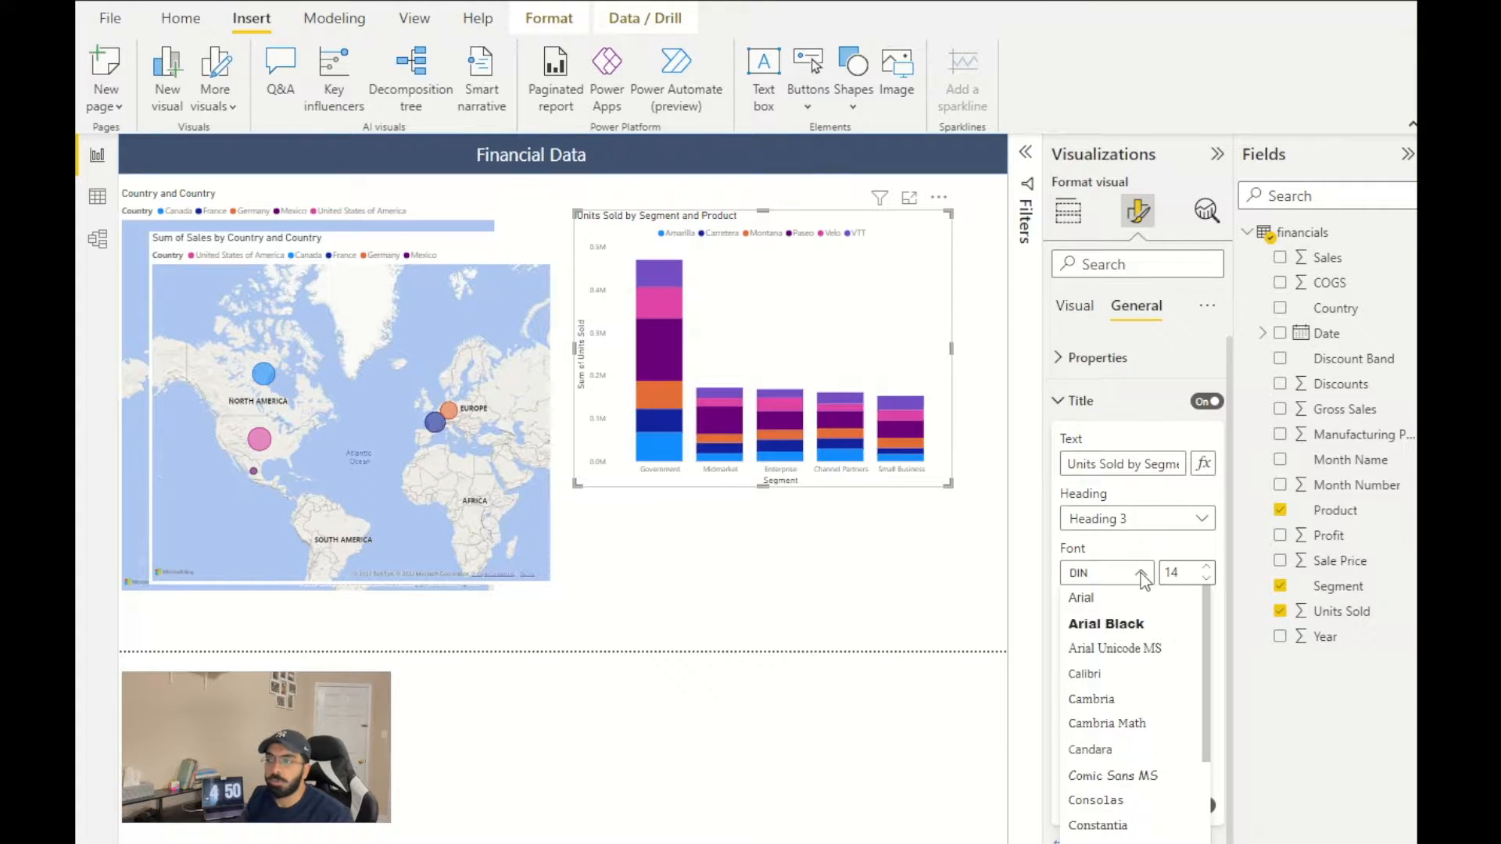
scroll(1119, 696, "down", 3)
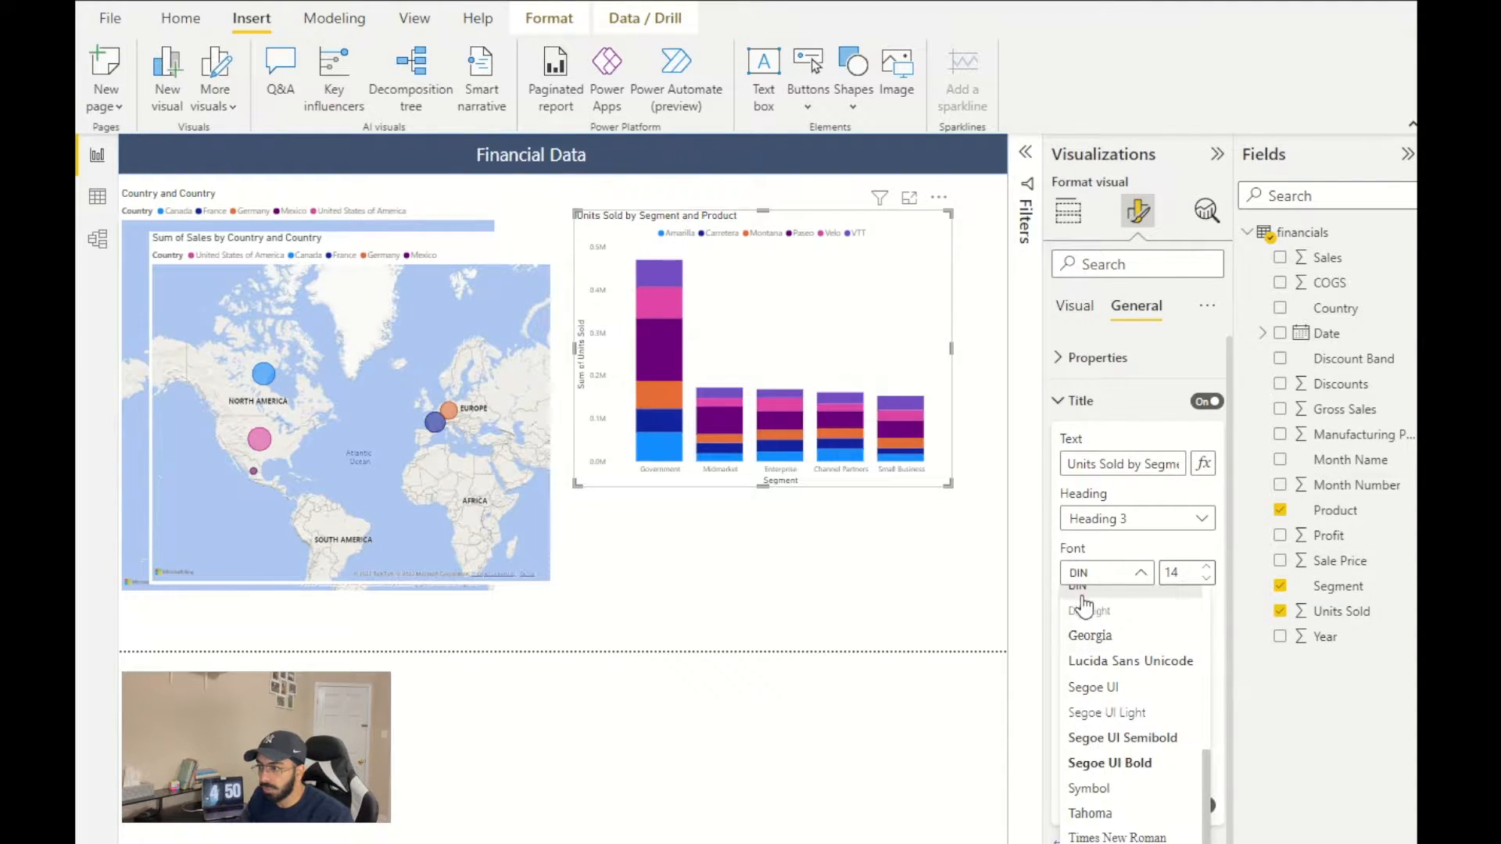
left_click(1096, 692)
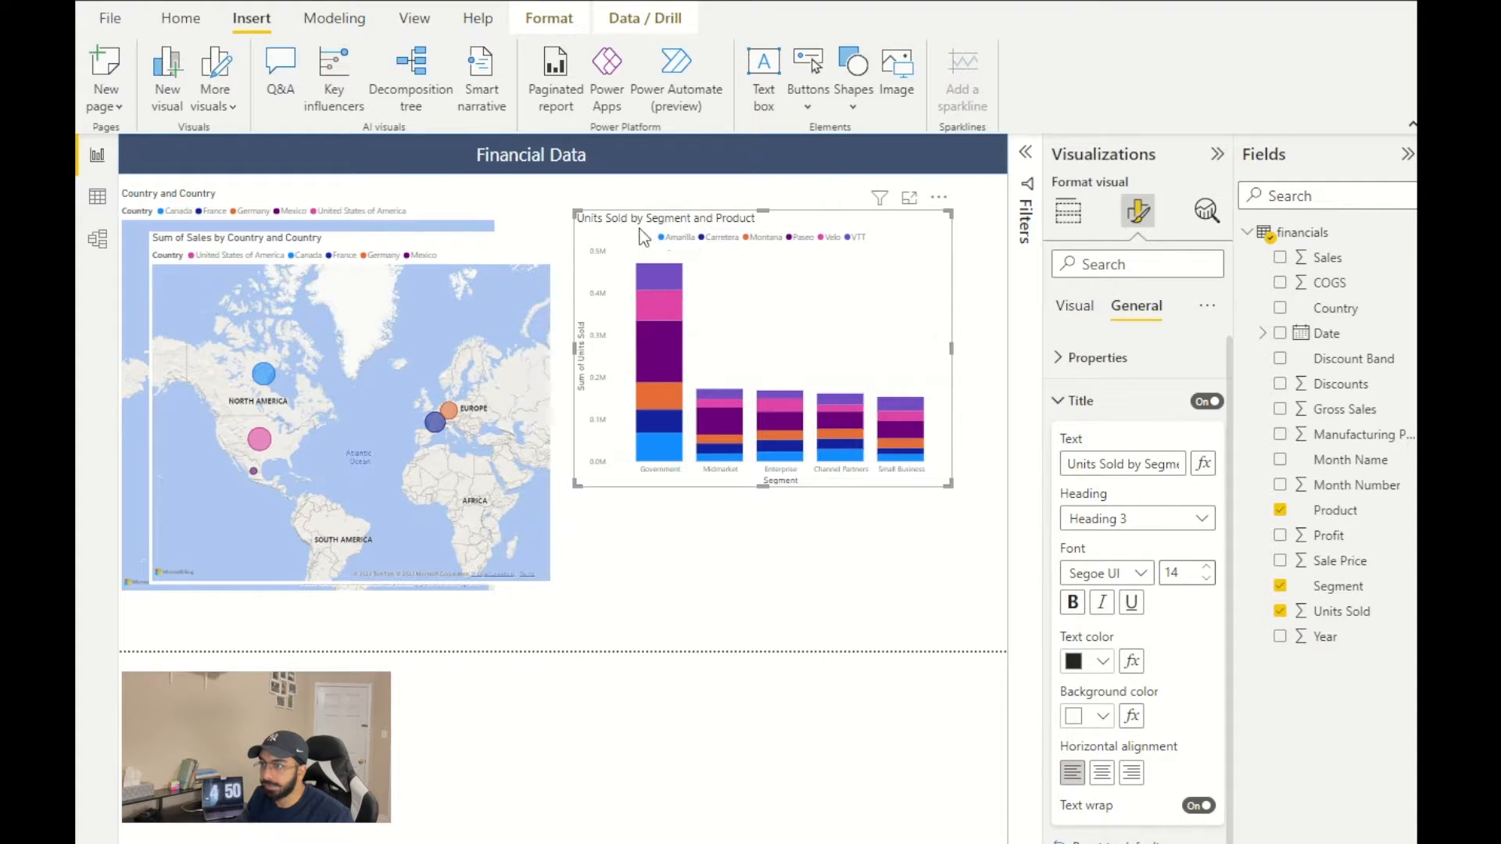
left_click(1206, 581)
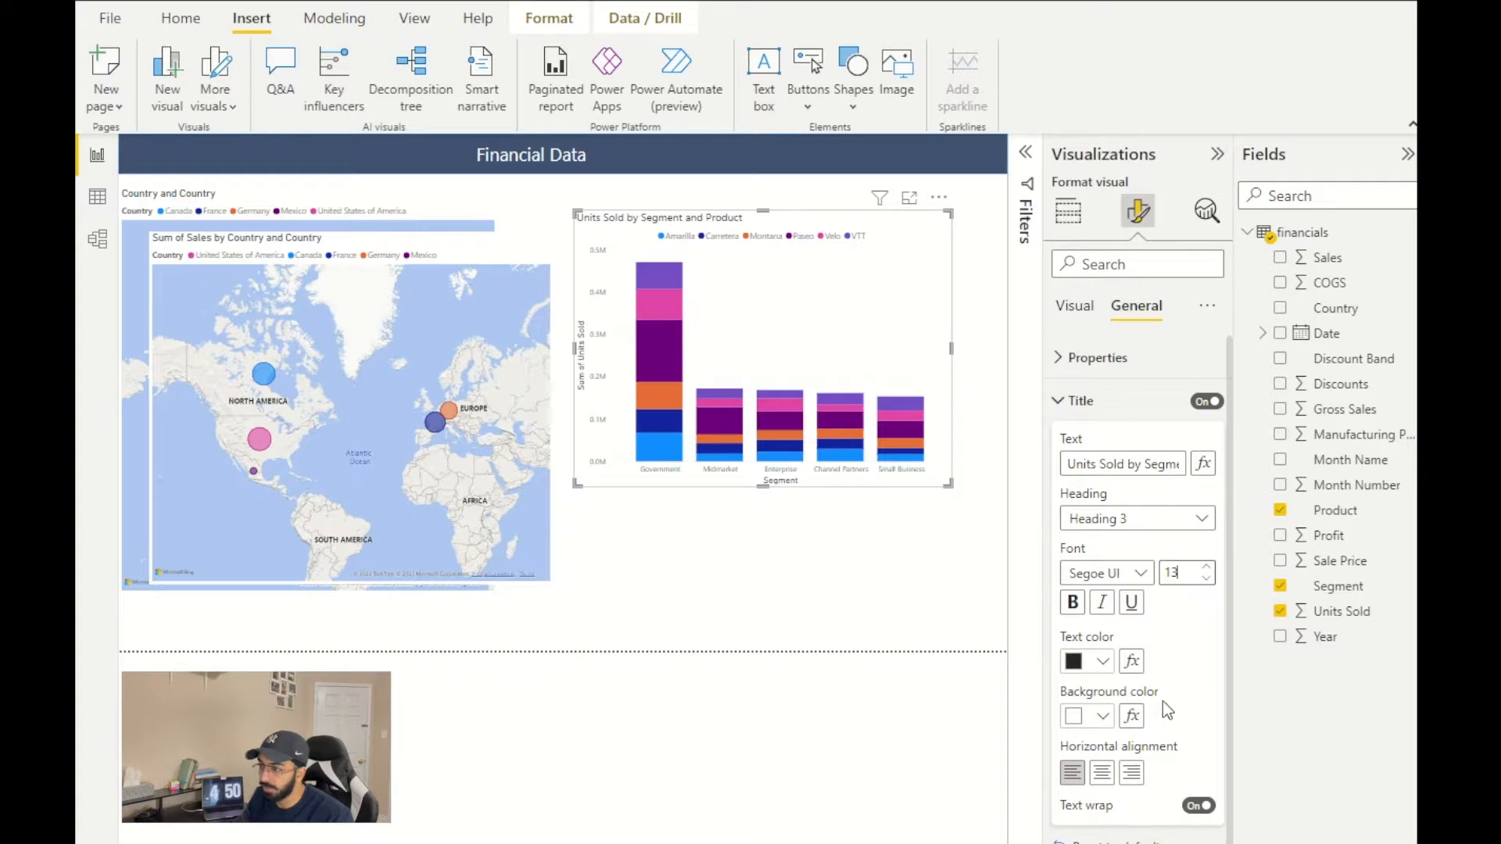
left_click(1102, 772)
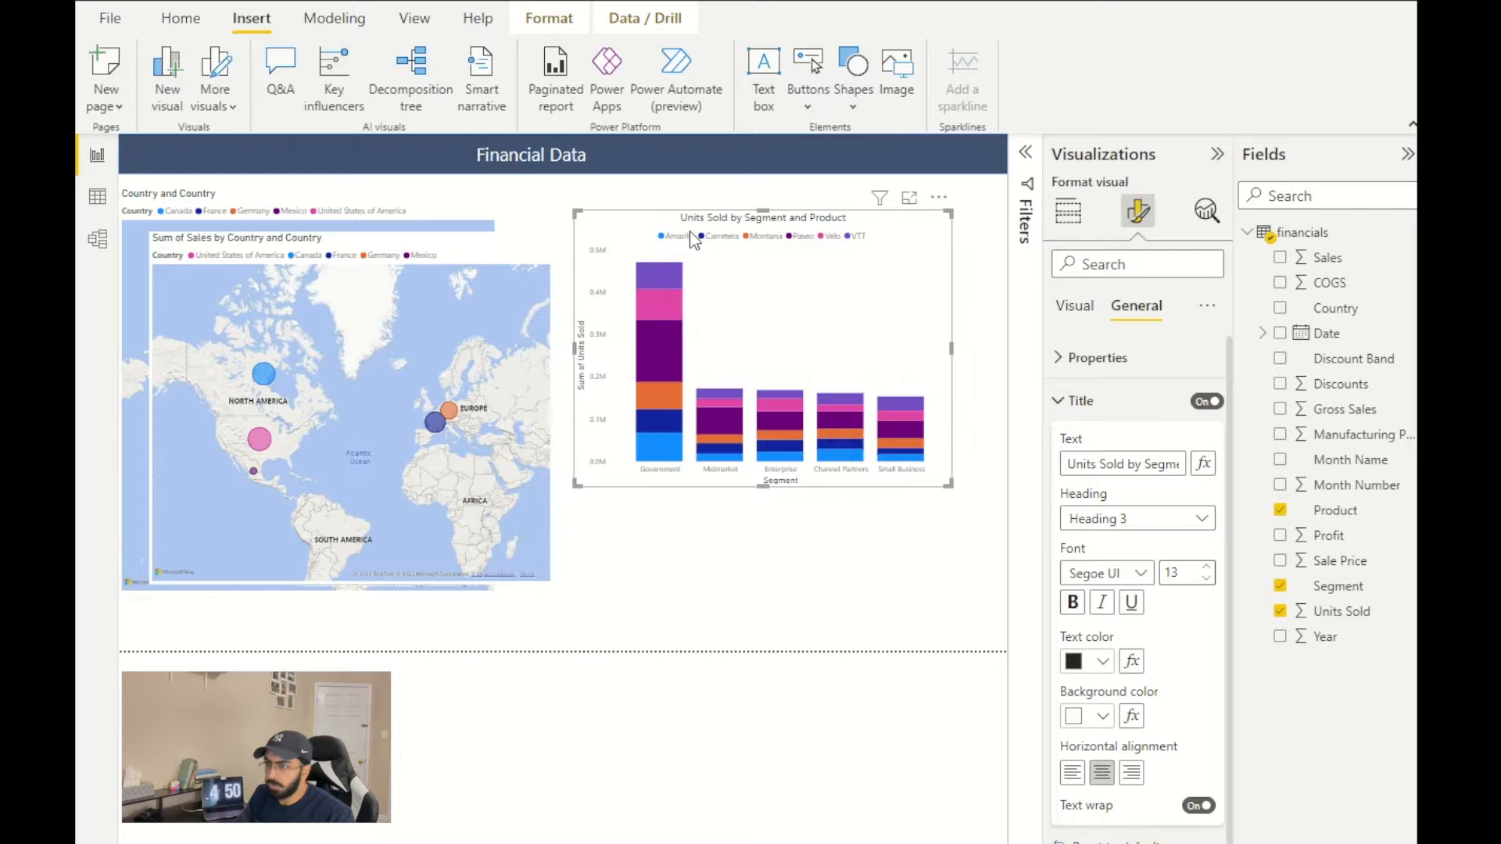
- Give the column chart's title a dark blue background and white text
left_click(1103, 662)
left_click(1109, 716)
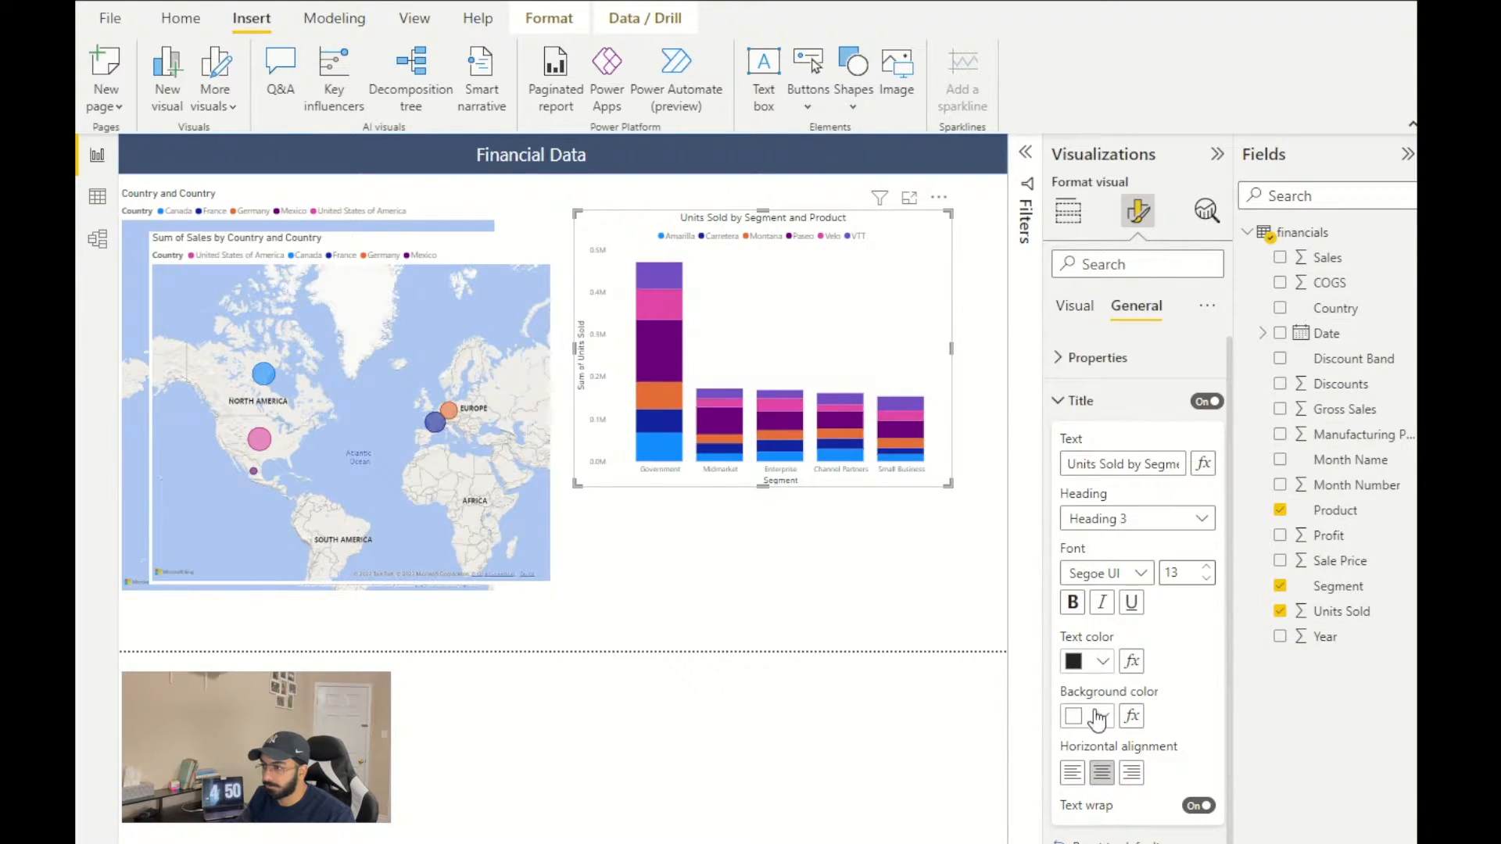
left_click(1105, 715)
left_click(1146, 575)
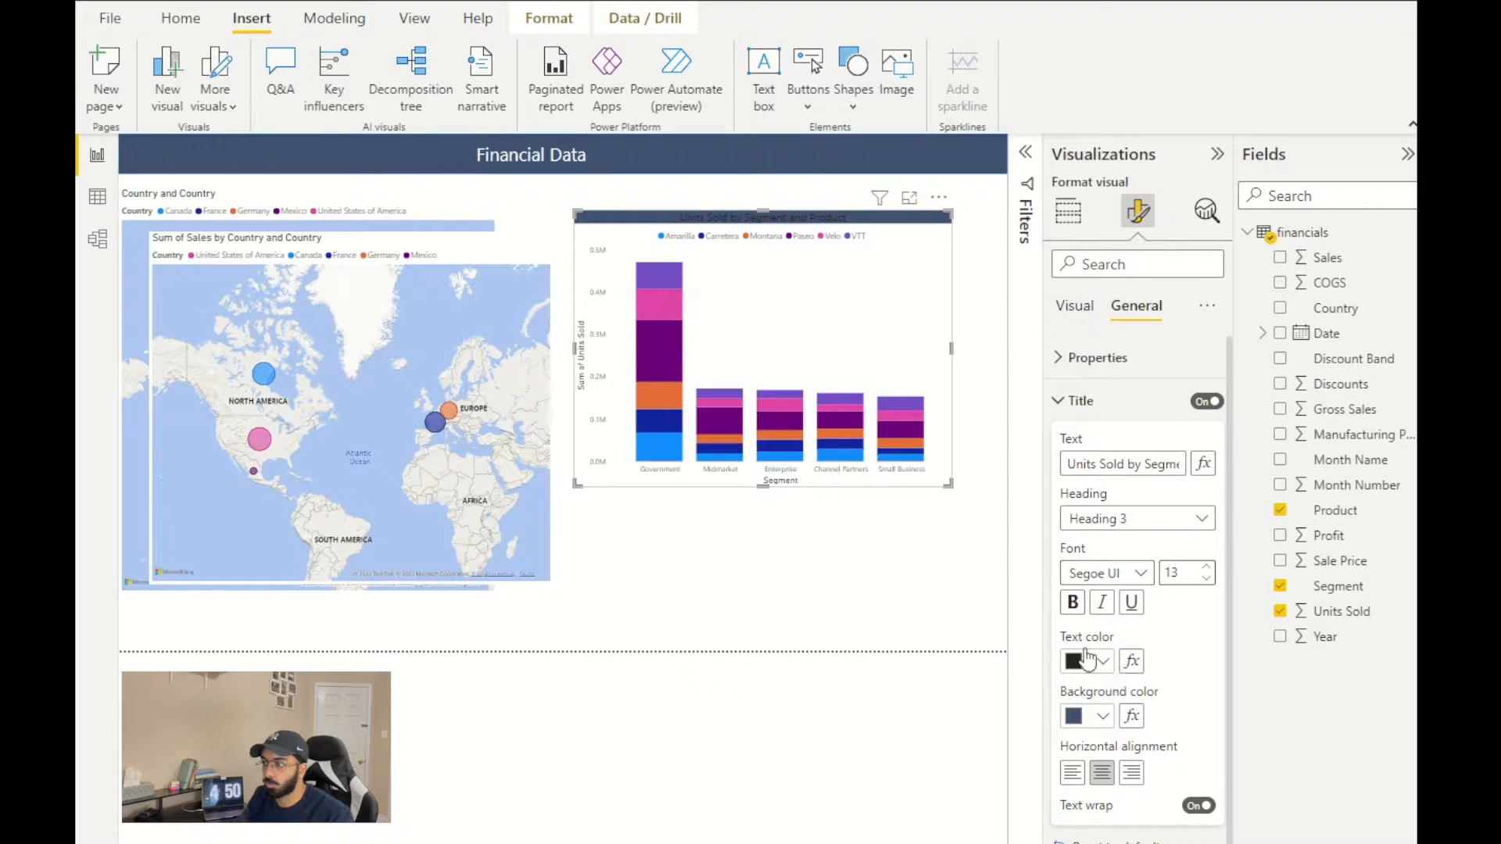
left_click(1088, 661)
left_click(1088, 344)
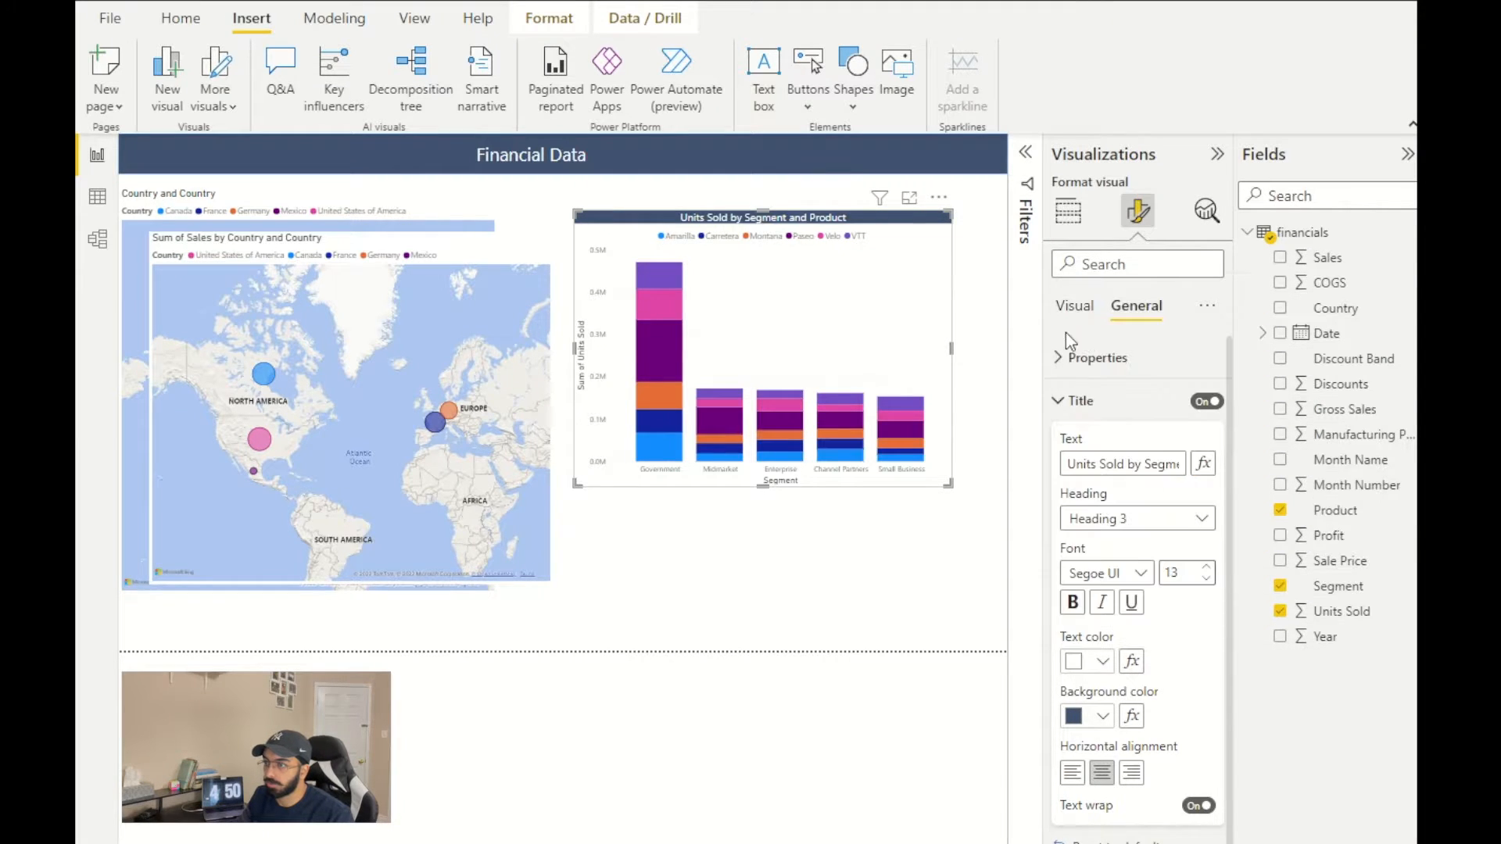
left_click(1076, 401)
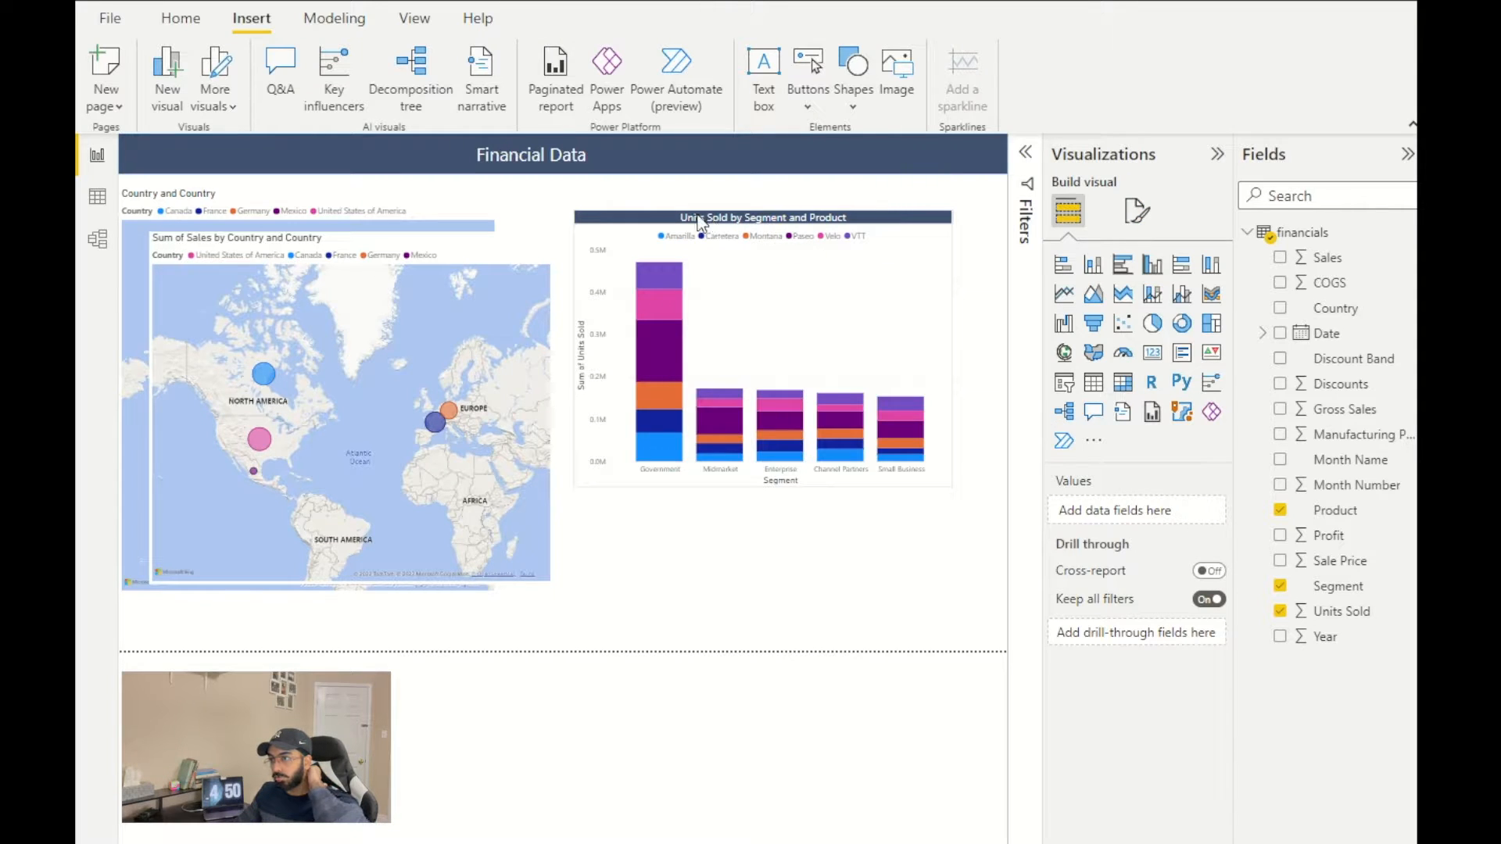
- Turn on the visual border and shadow effects for the units sold column chart
left_click(697, 216)
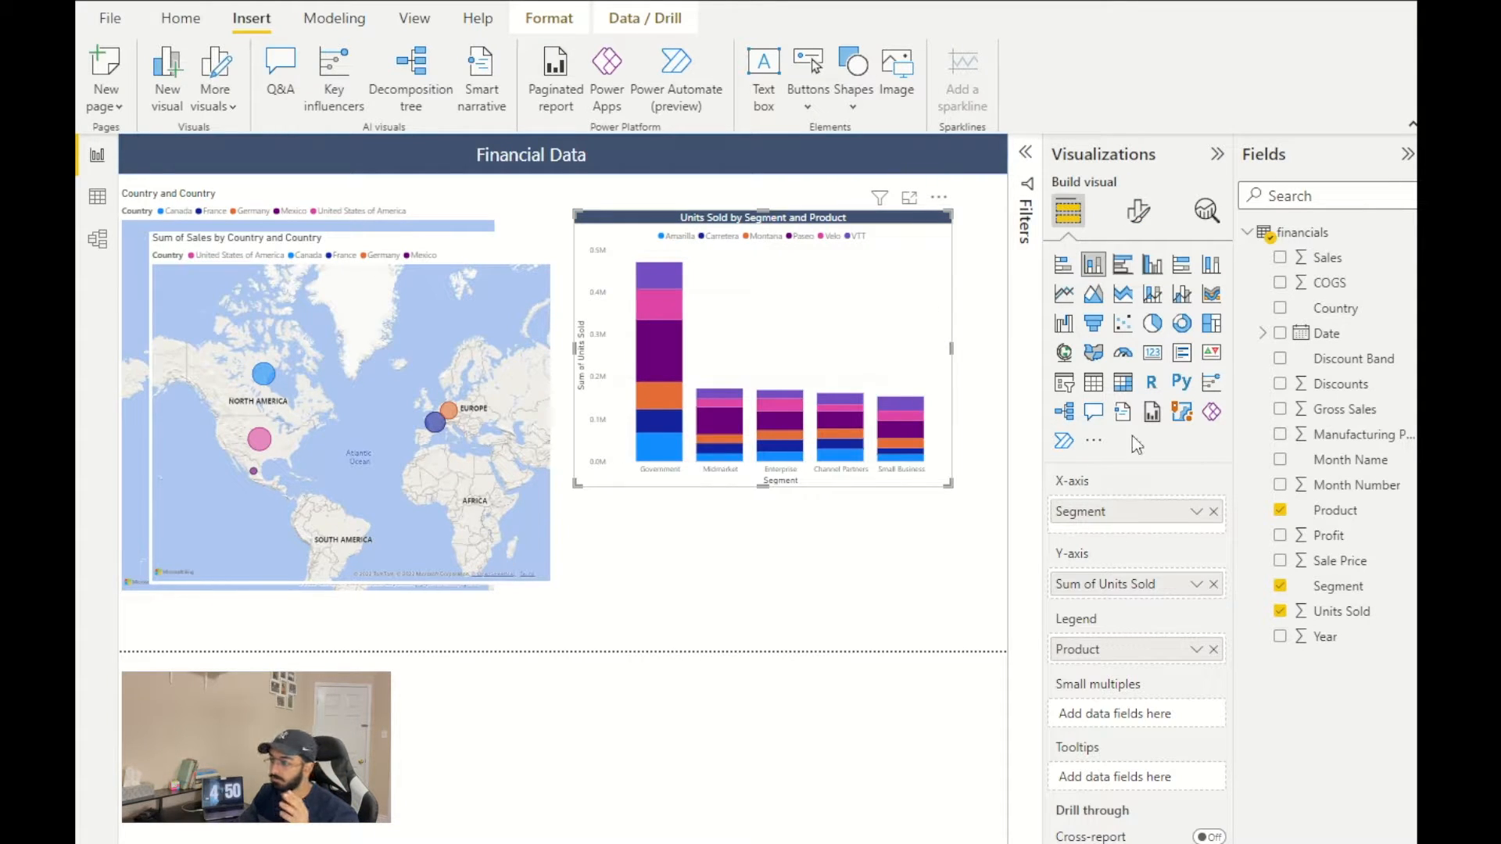
left_click(1139, 209)
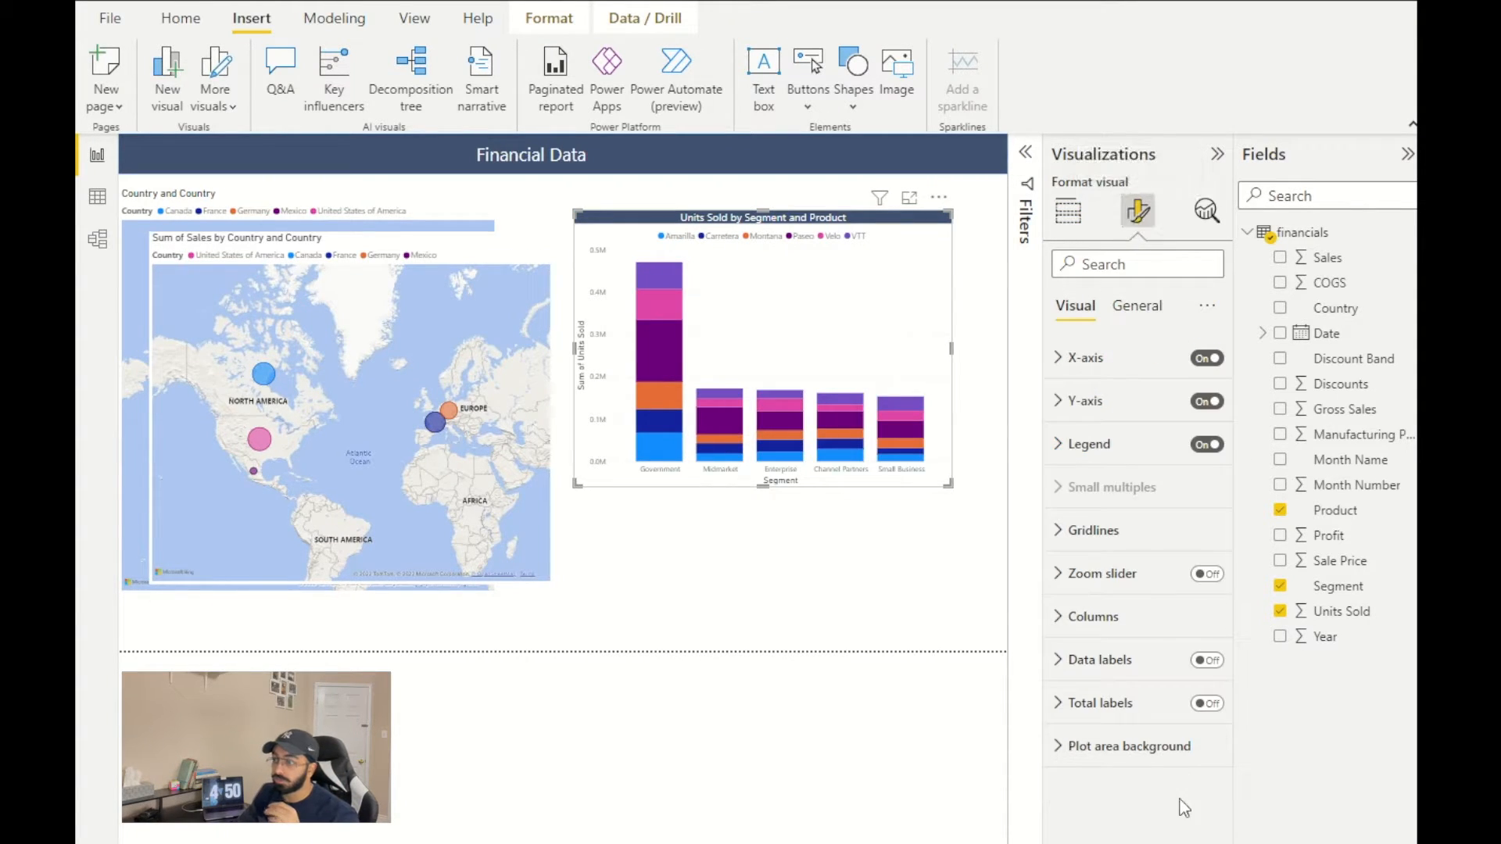
left_click(1079, 231)
left_click(1138, 209)
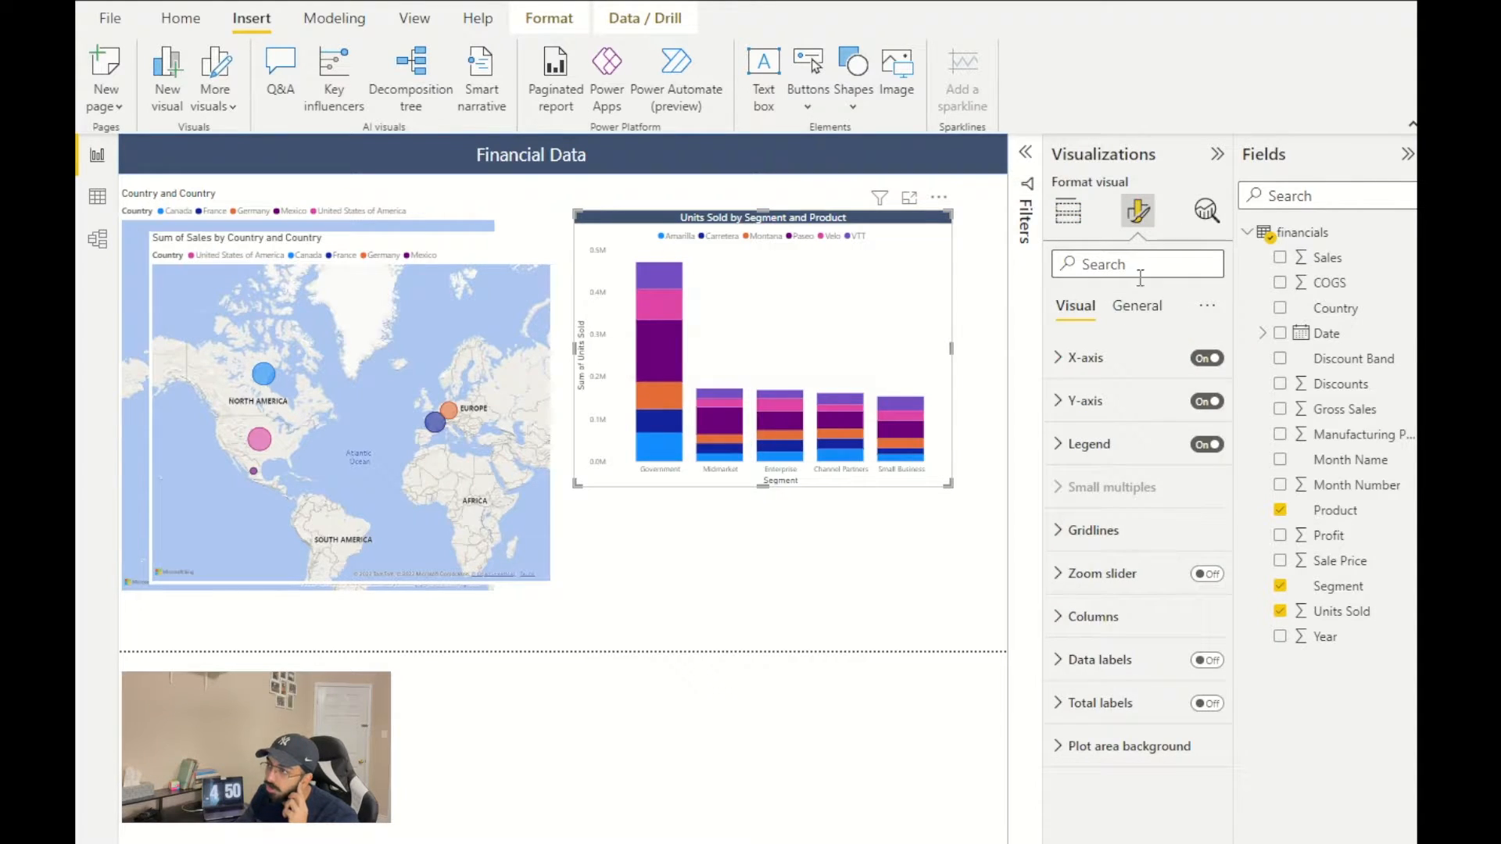
left_click(1129, 310)
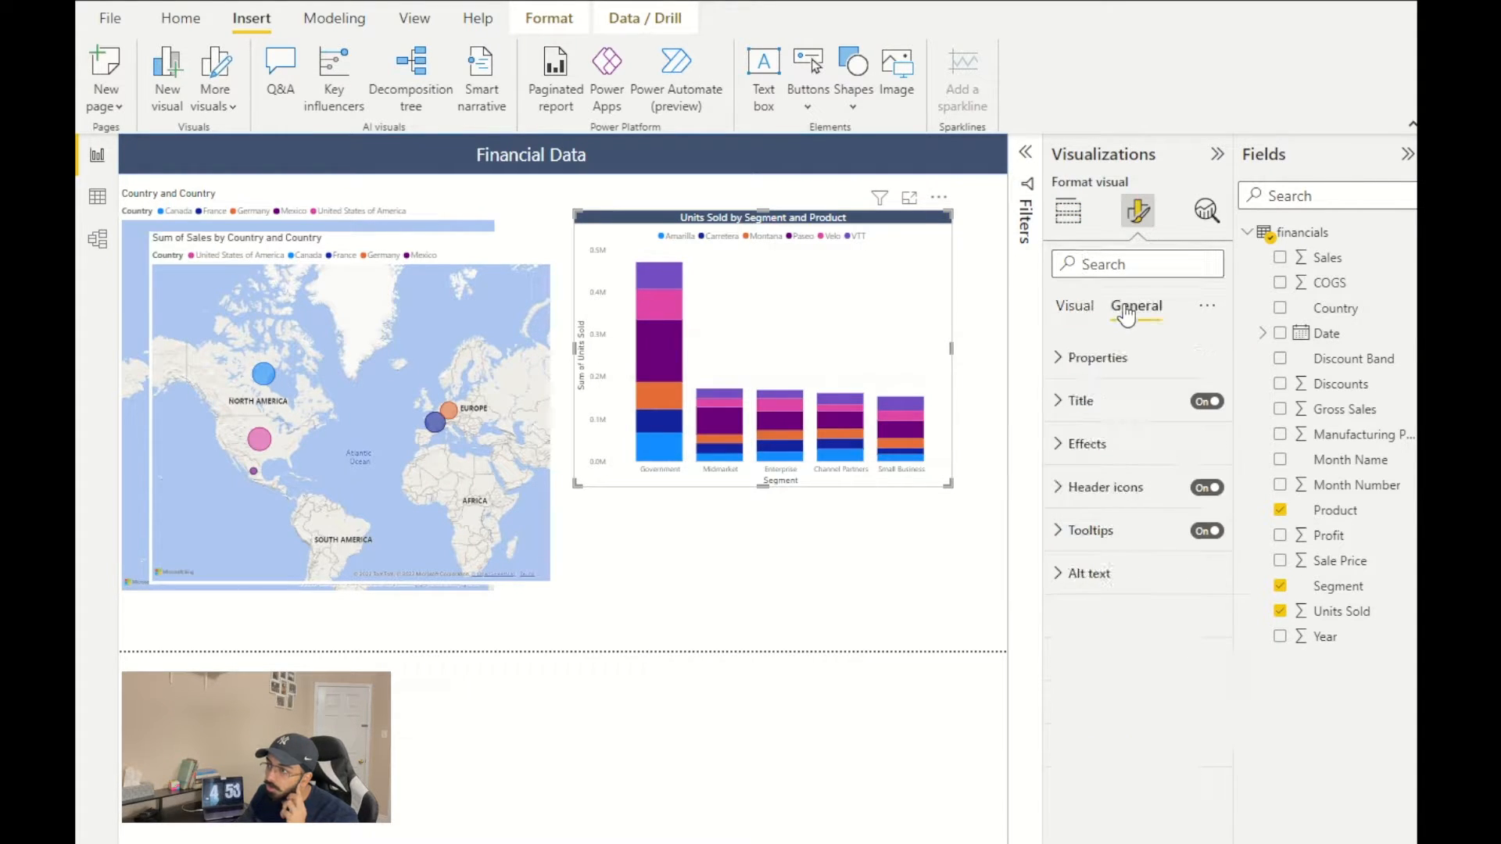
left_click(1055, 449)
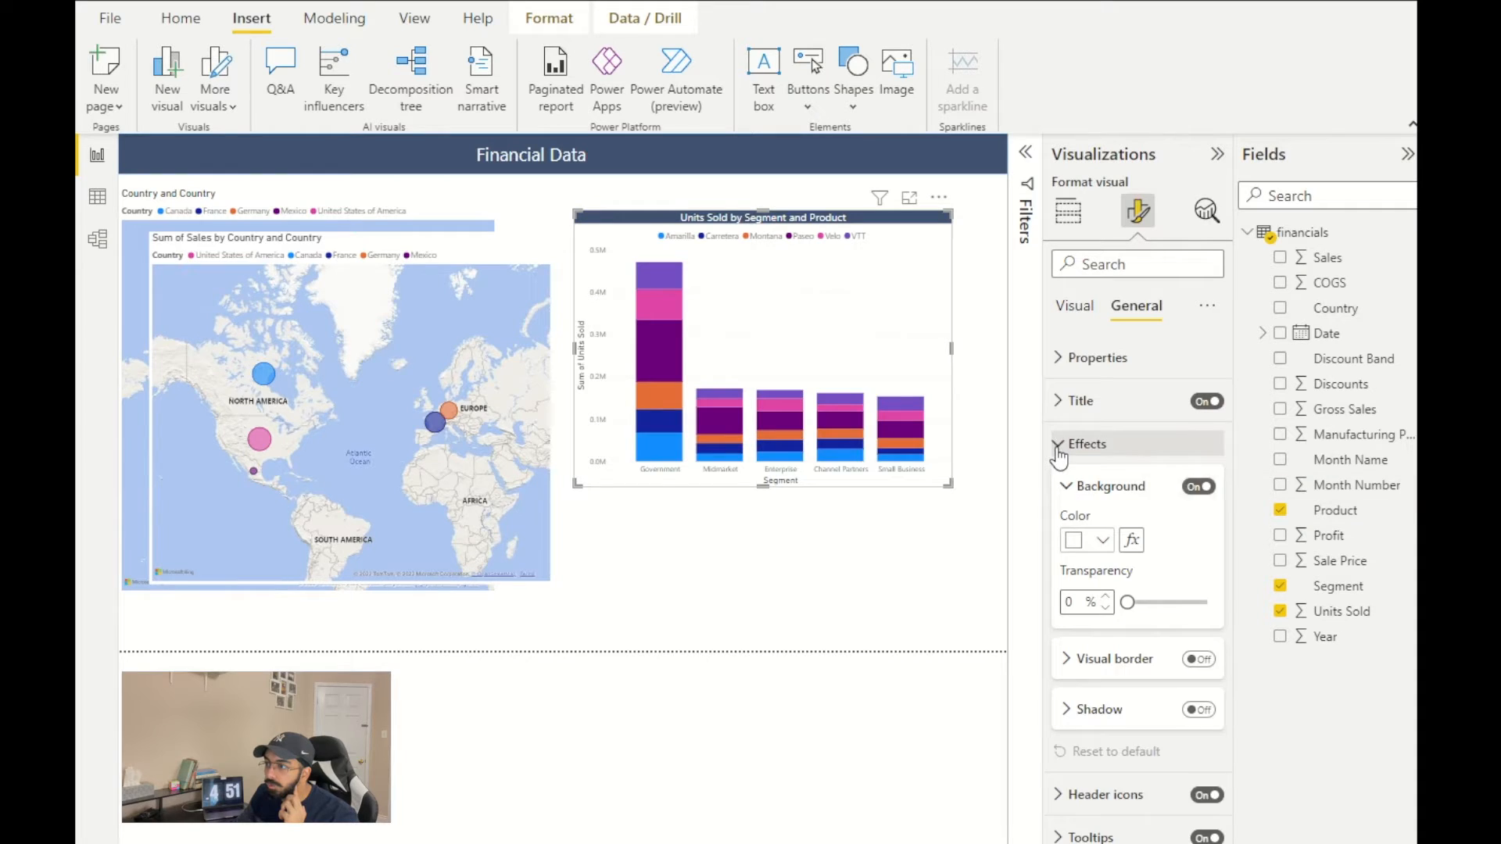
left_click(1198, 661)
left_click(1213, 713)
left_click(814, 533)
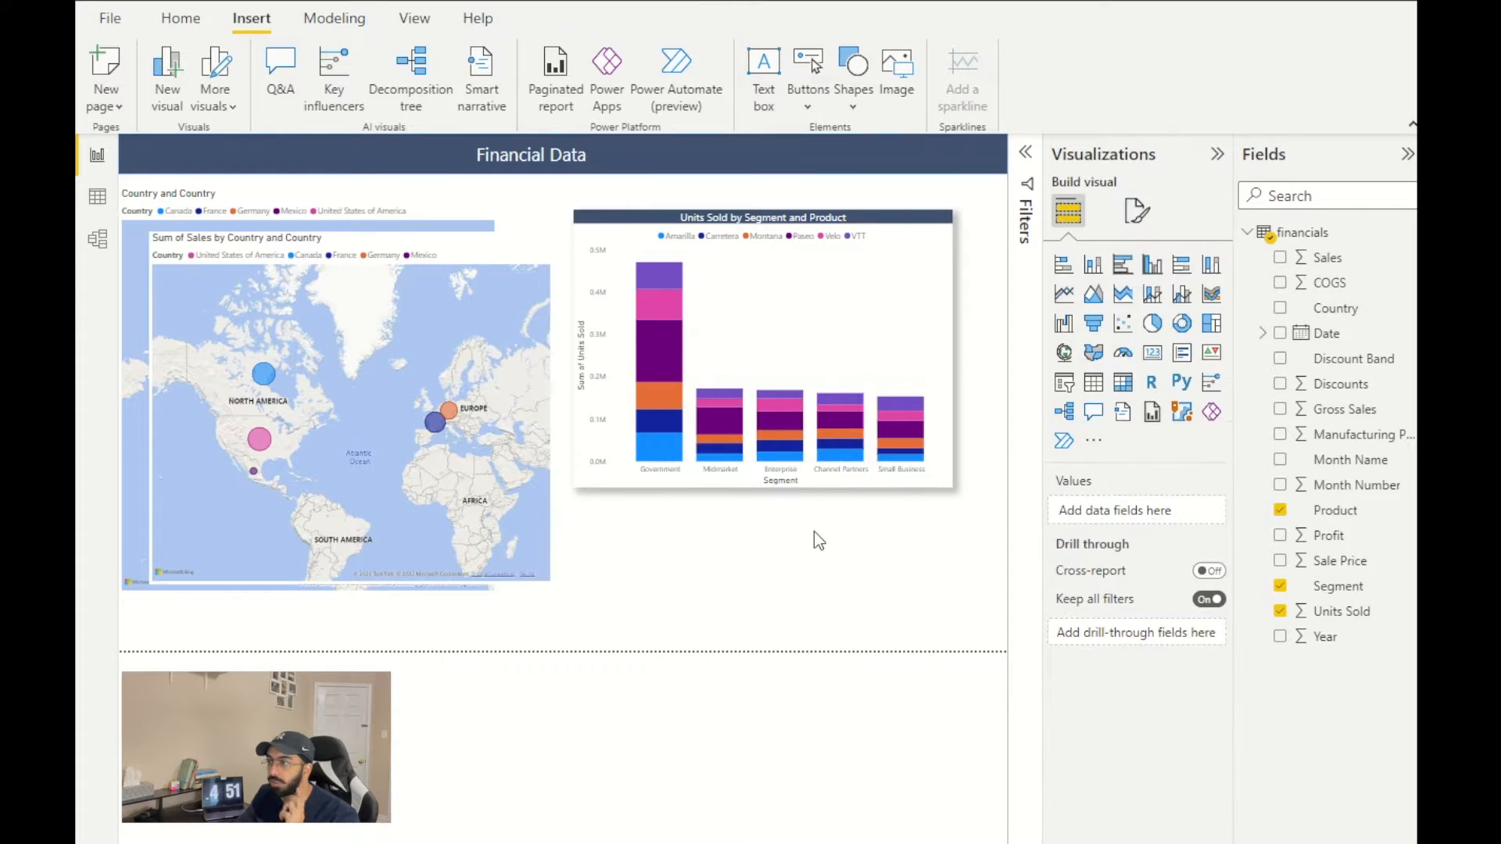
- Turn off the shadow effect of the units sold column chart
left_click(891, 266)
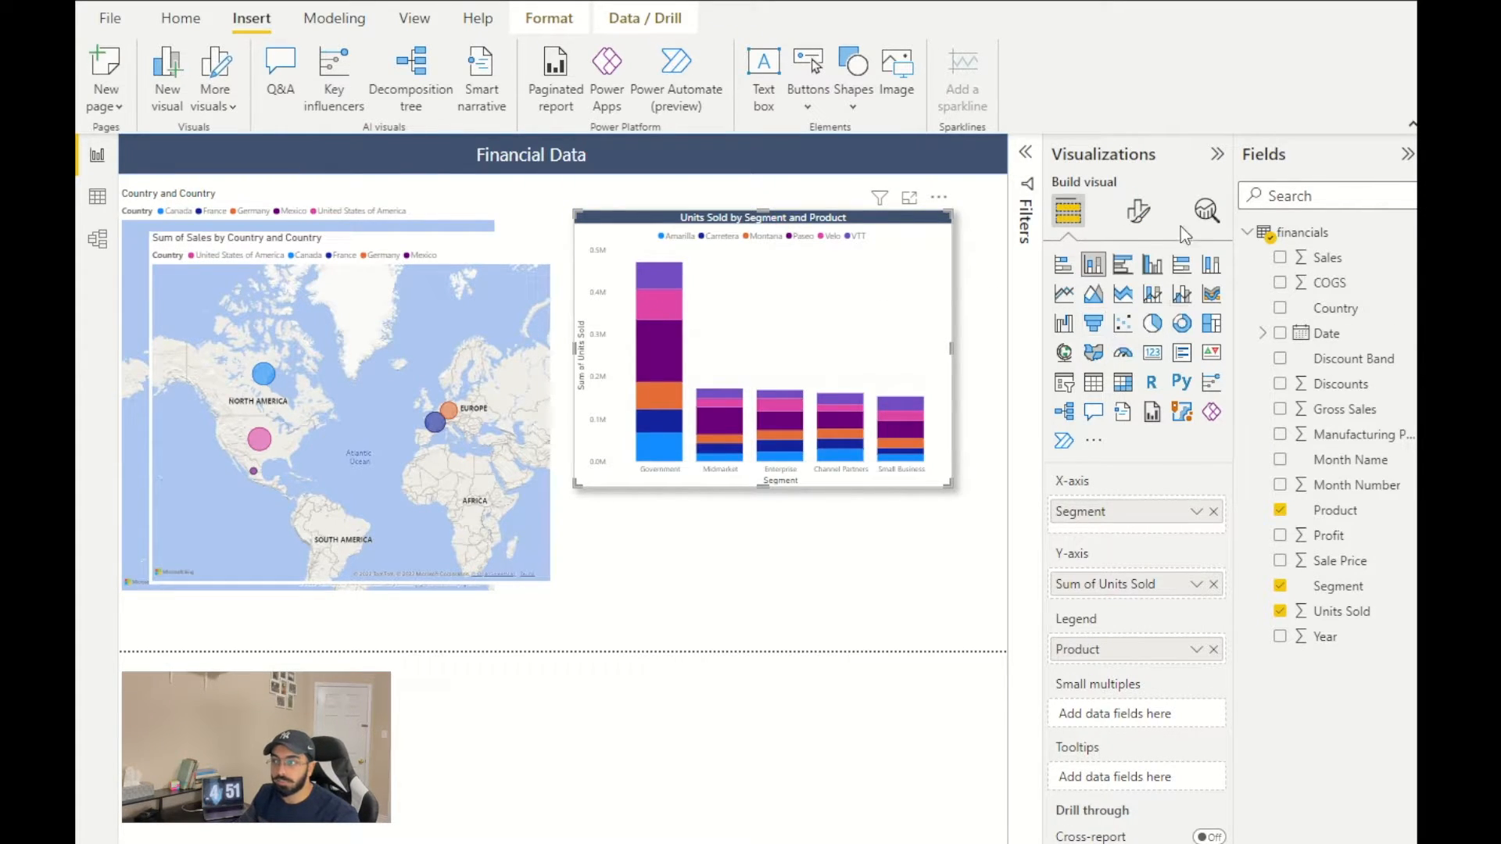
left_click(1139, 213)
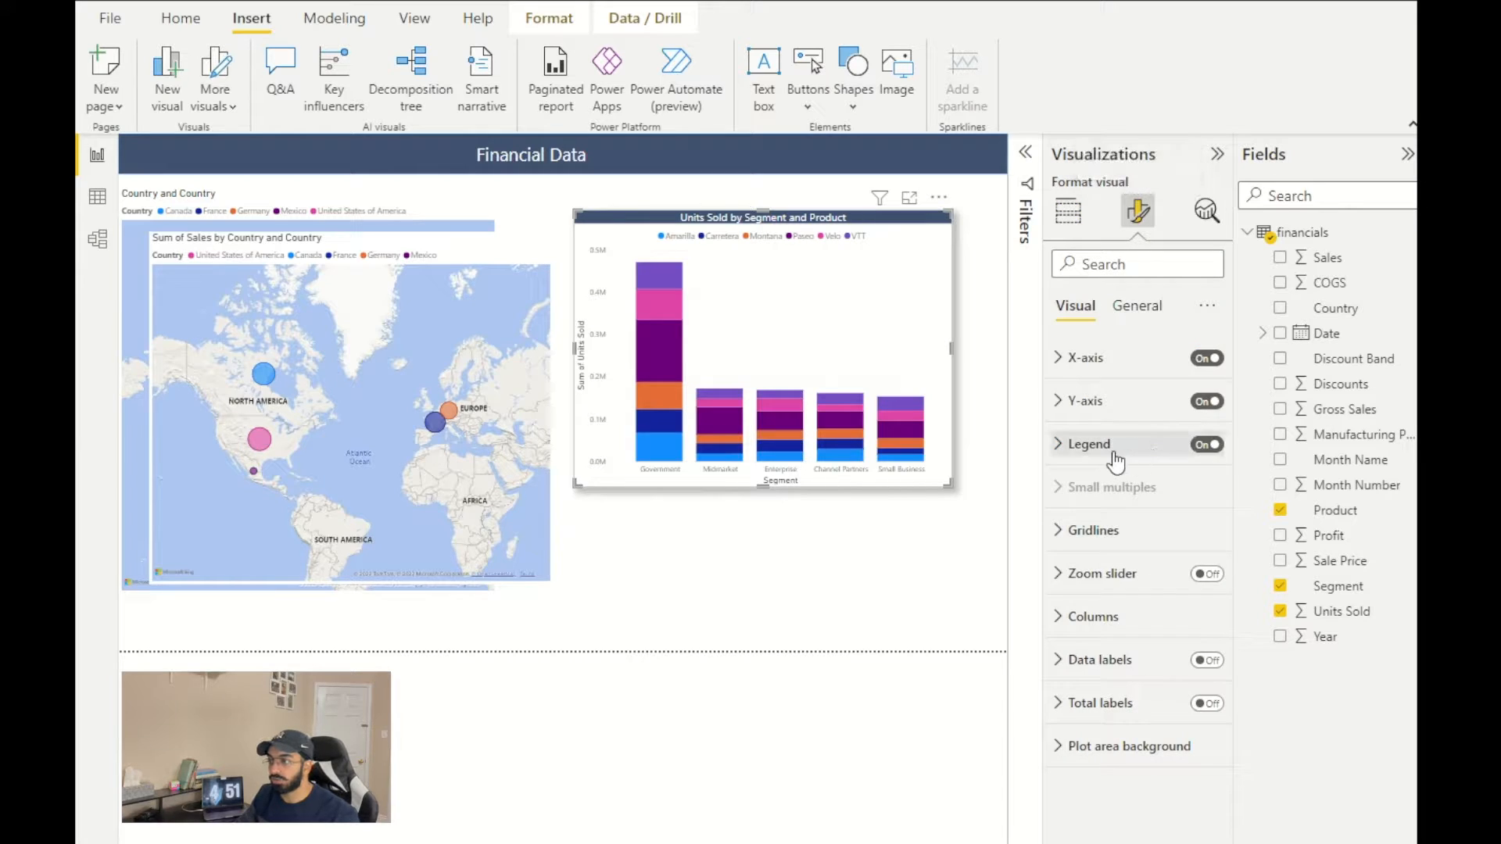
left_click(1138, 306)
left_click(1061, 445)
left_click(1196, 706)
left_click(912, 617)
- Move the units sold chart up beneath the report header and shrink it from its lower-left corner
left_click(821, 222)
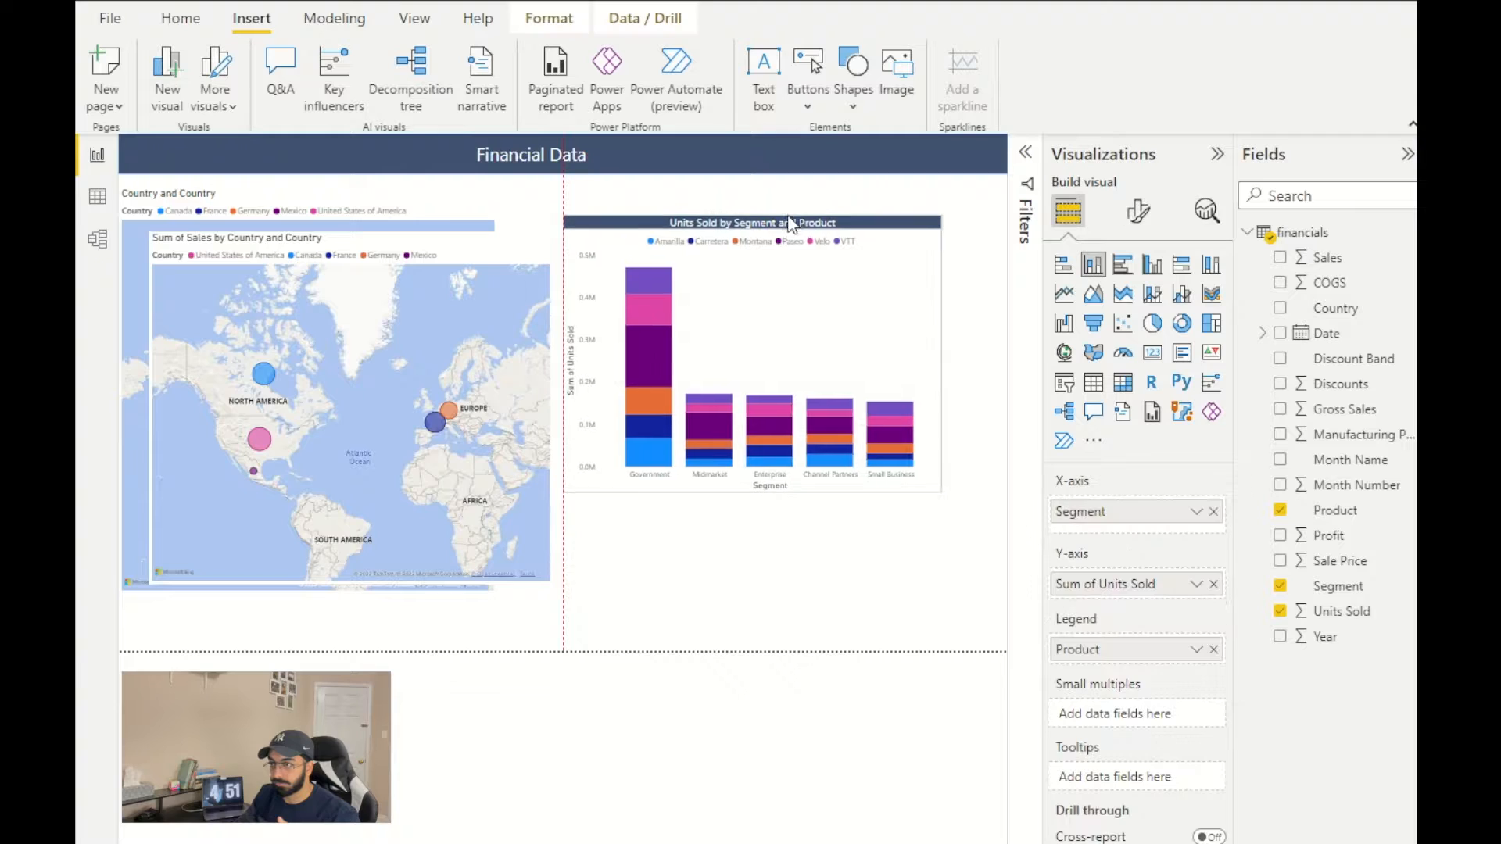
left_click_drag(821, 223, 829, 201)
left_click_drag(585, 464, 698, 407)
left_click(690, 505)
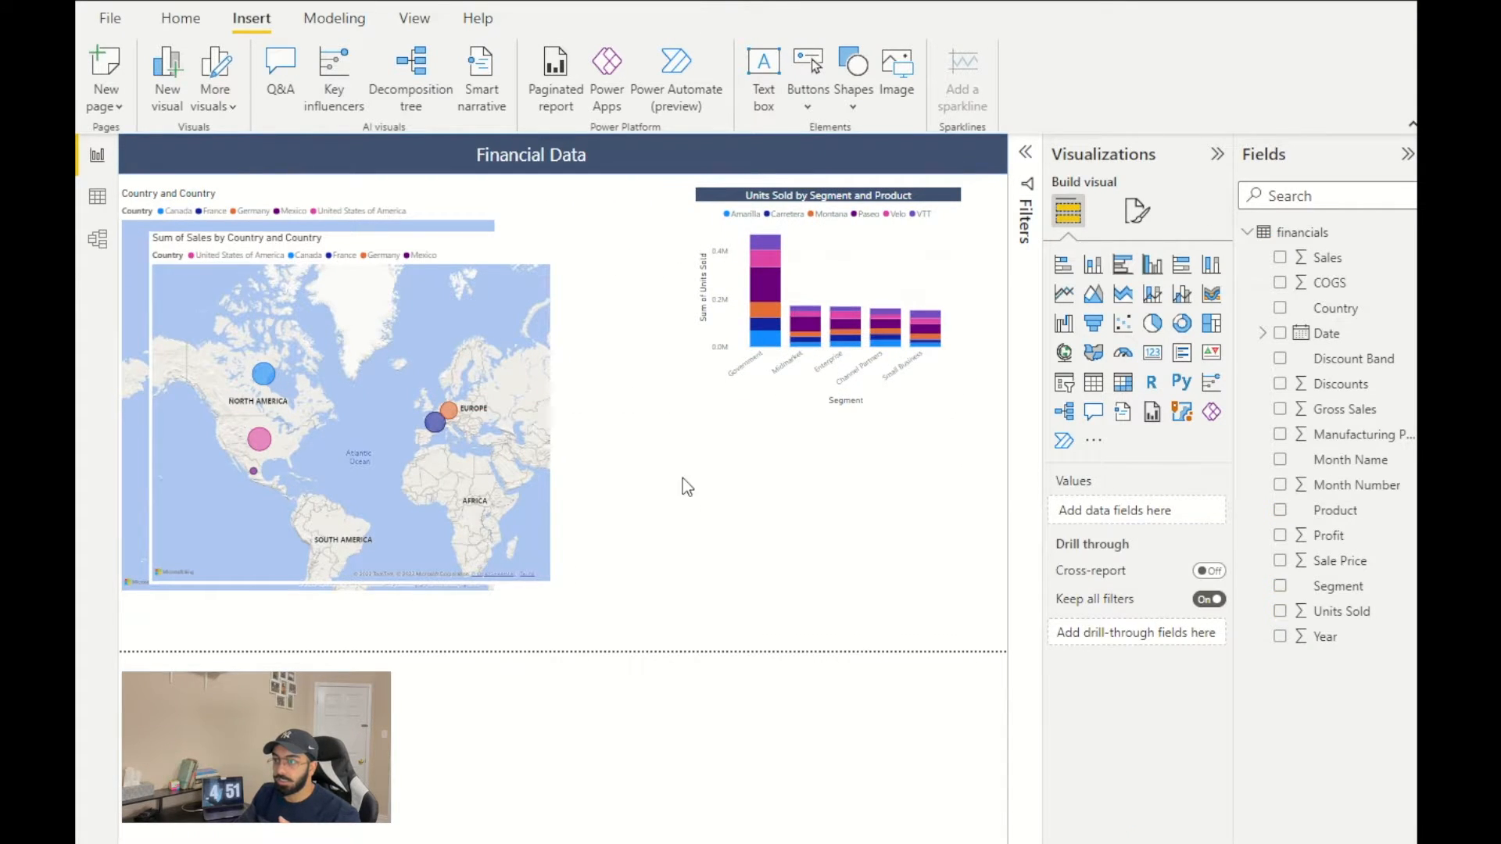
- Examine the date values in the Date column of the financials table, leaving the column unfiltered, and return to the report
left_click(97, 196)
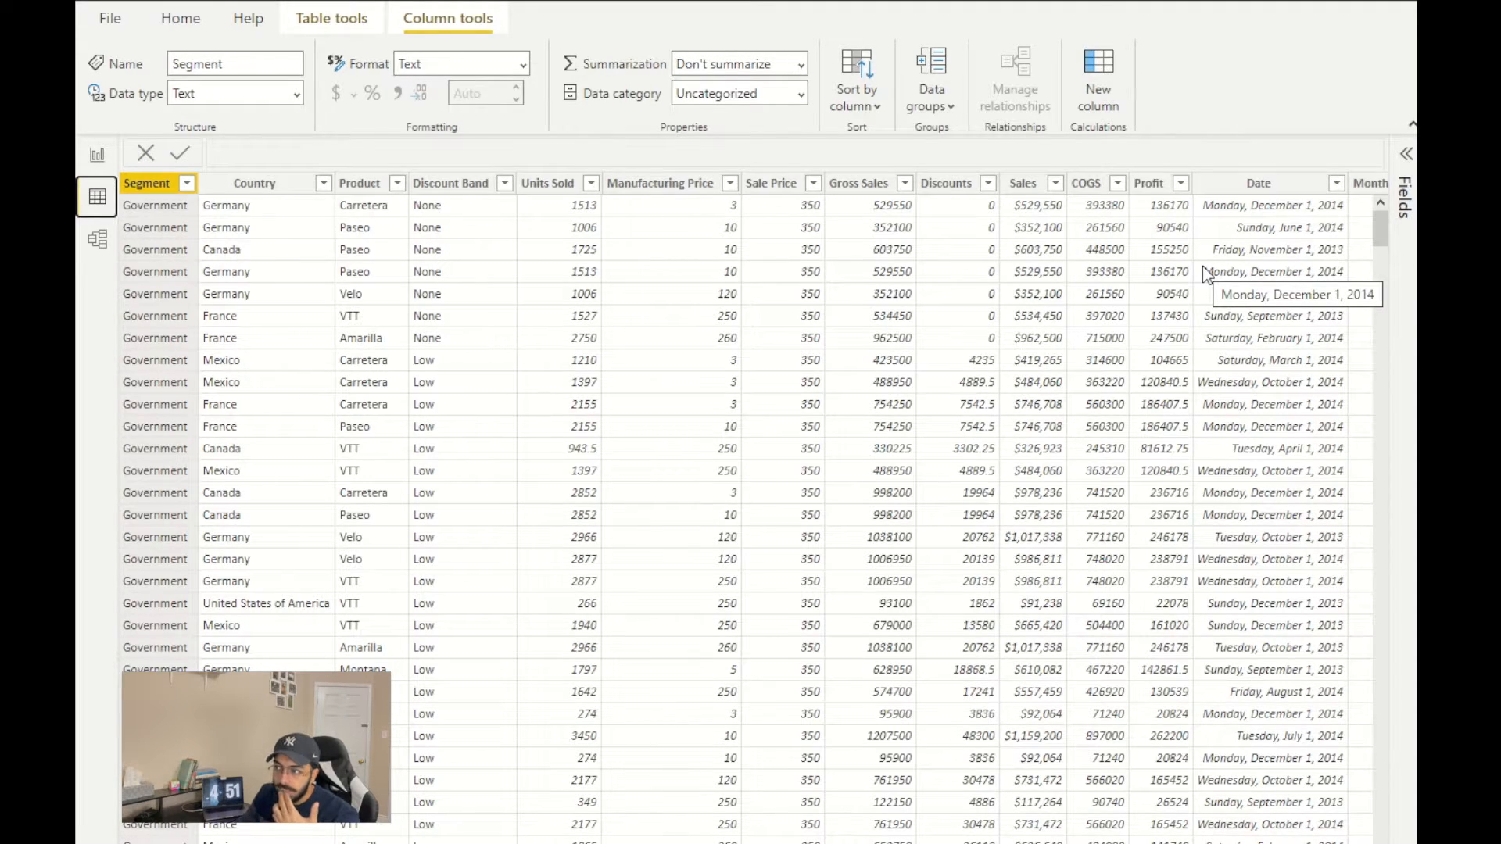
left_click(1338, 184)
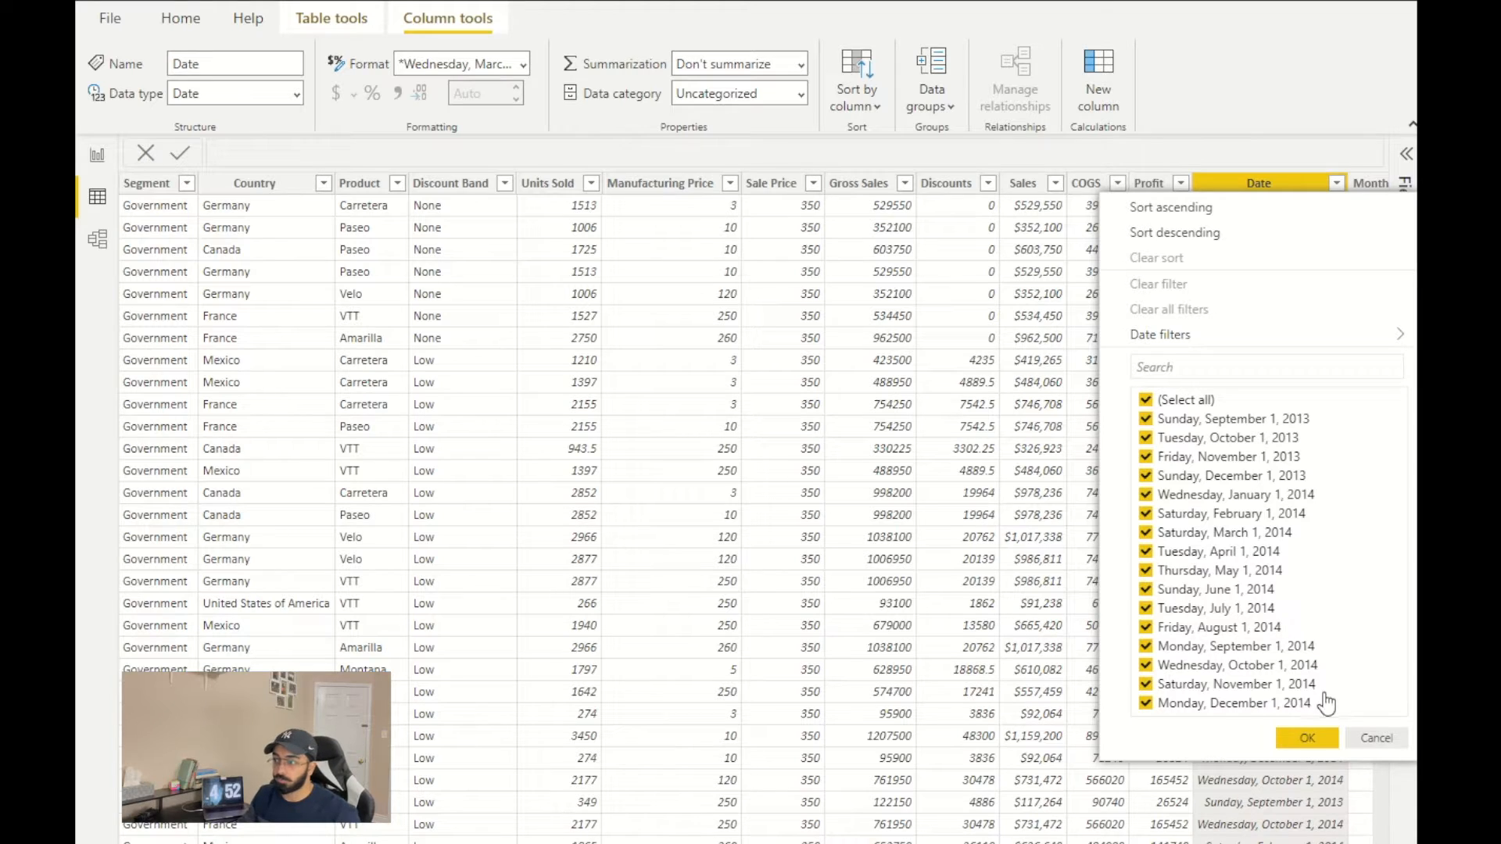
left_click(1376, 738)
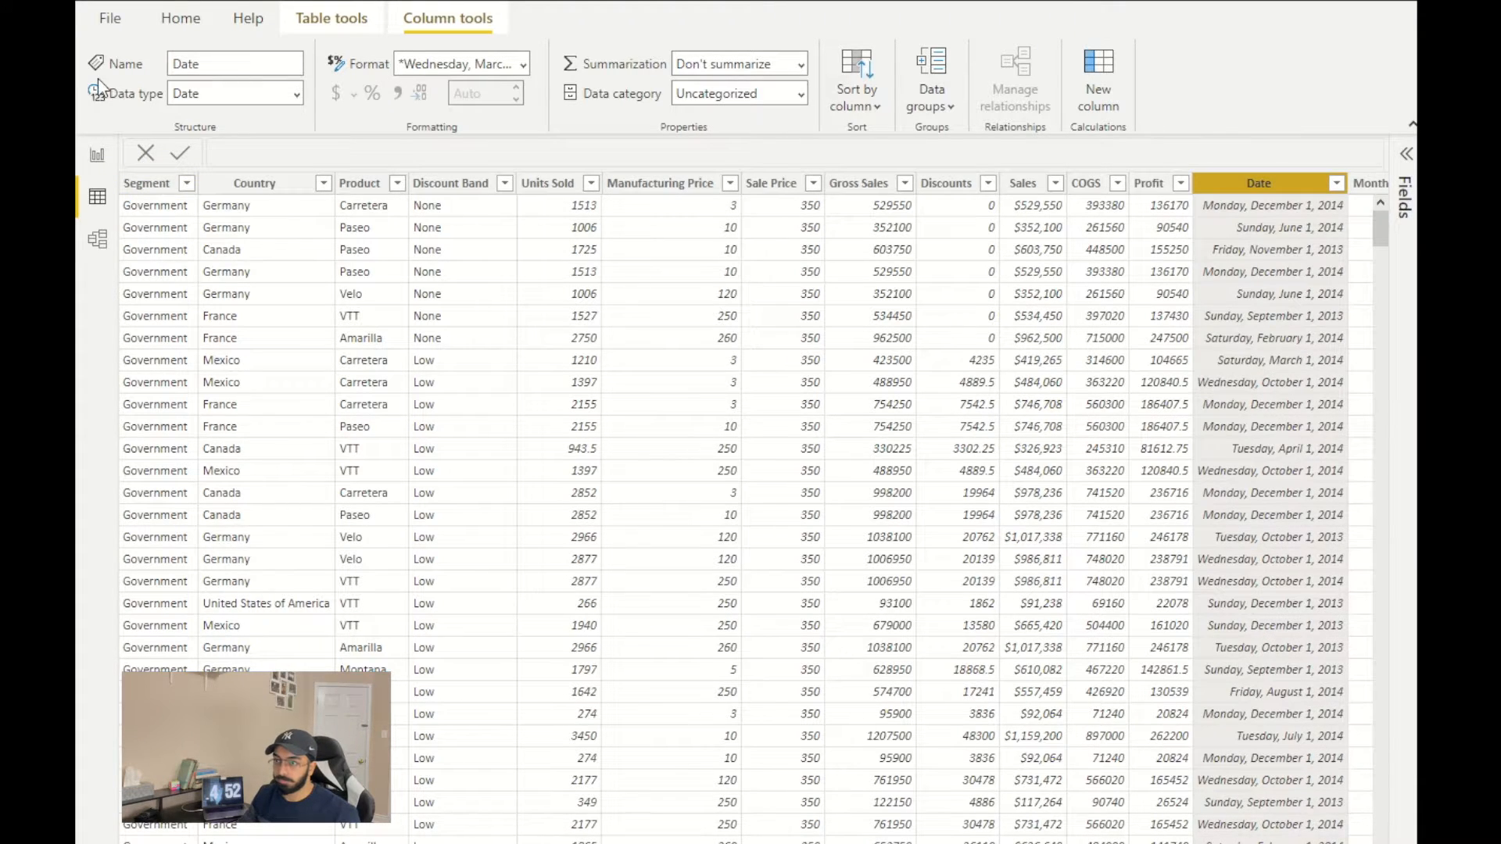
left_click(99, 158)
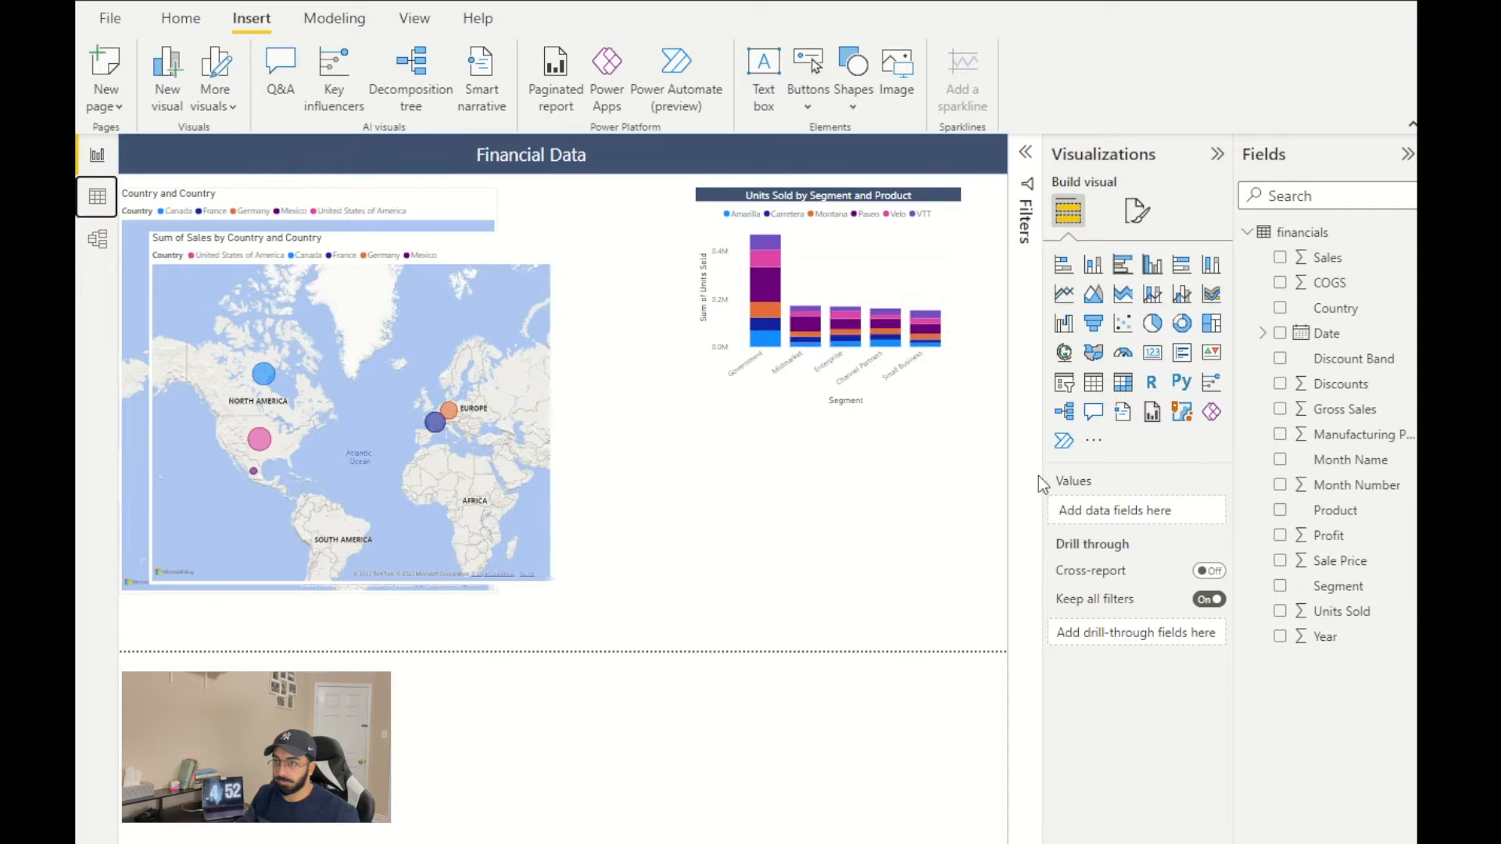
- Add a clustered column chart with the Date field on its X-axis, using plain Date instead of the Date Hierarchy
left_click(1152, 265)
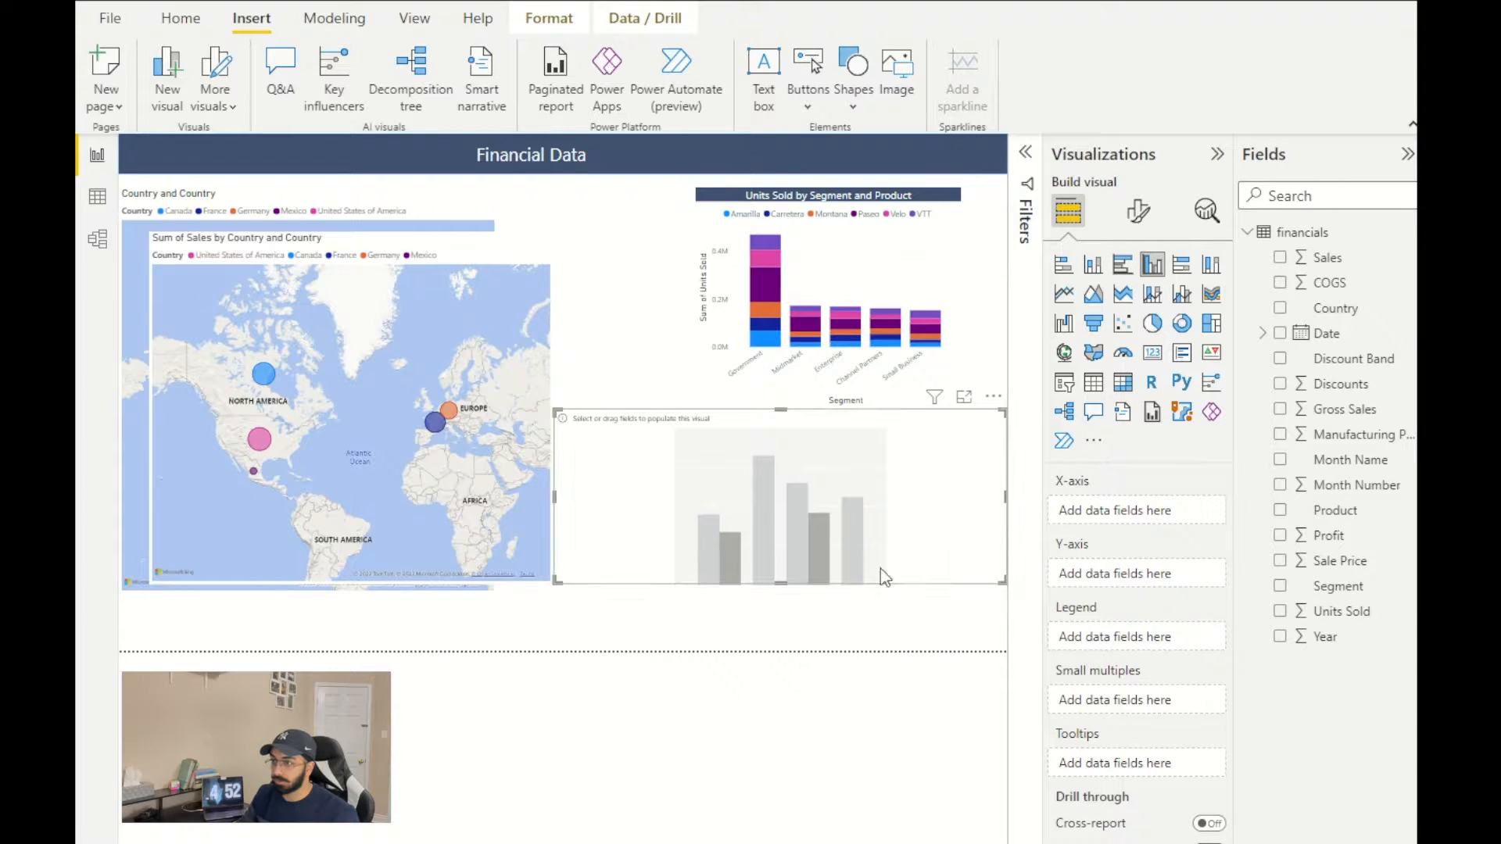
left_click(1279, 333)
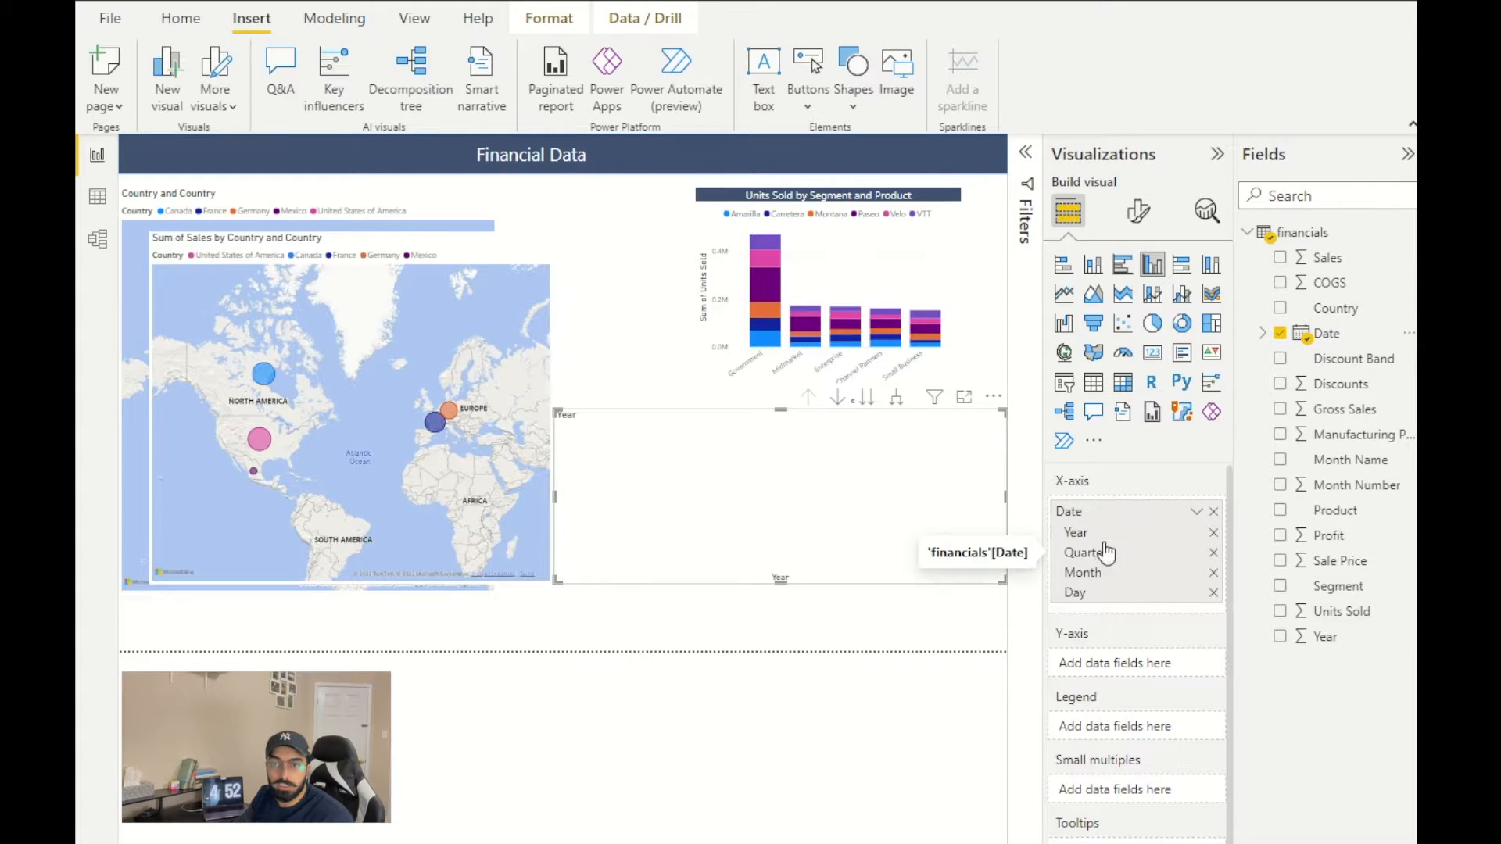
left_click(1197, 513)
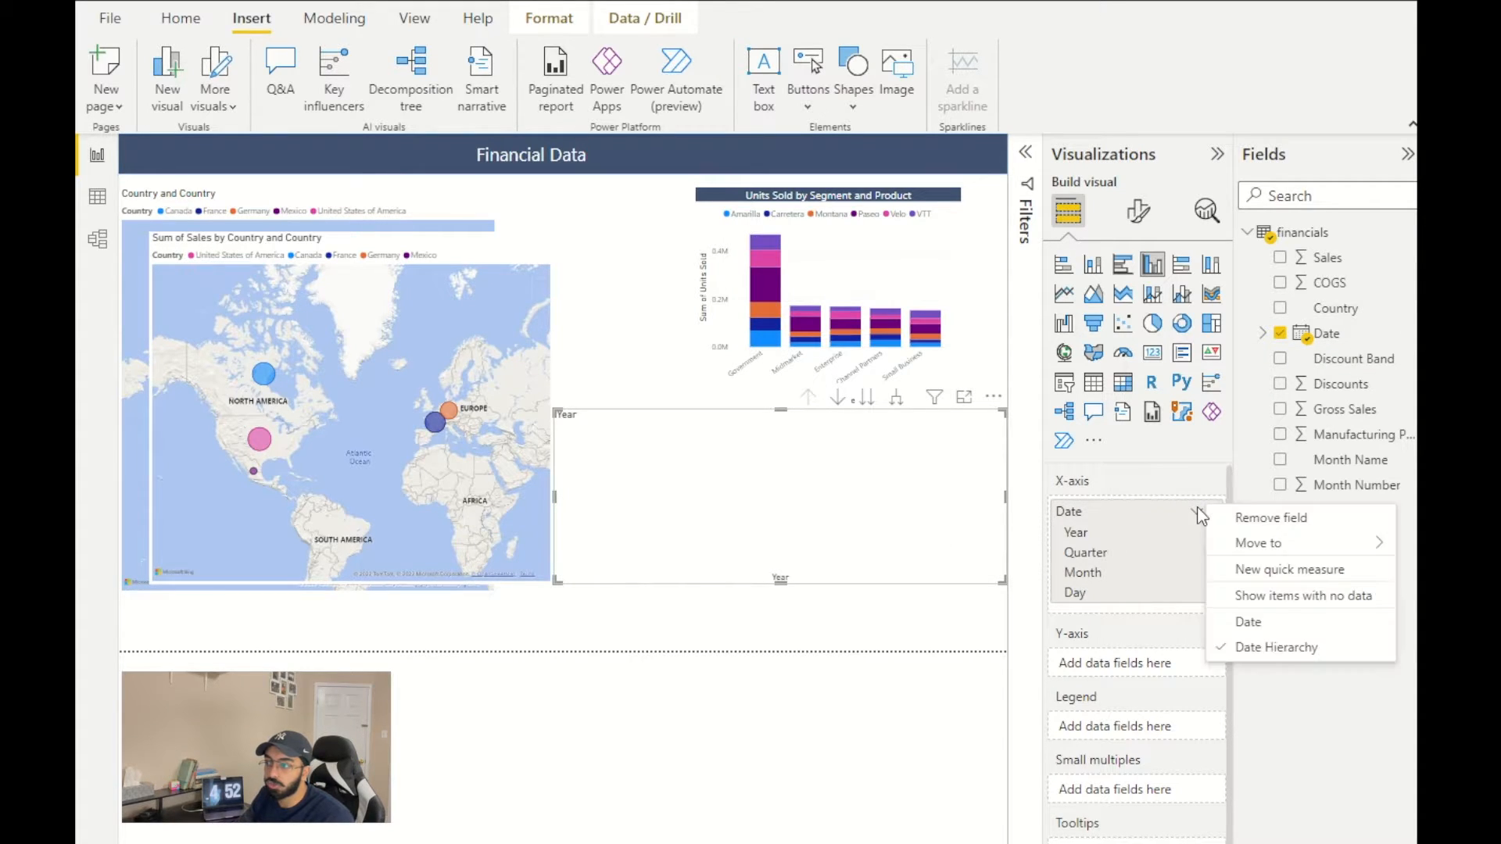
left_click(1254, 632)
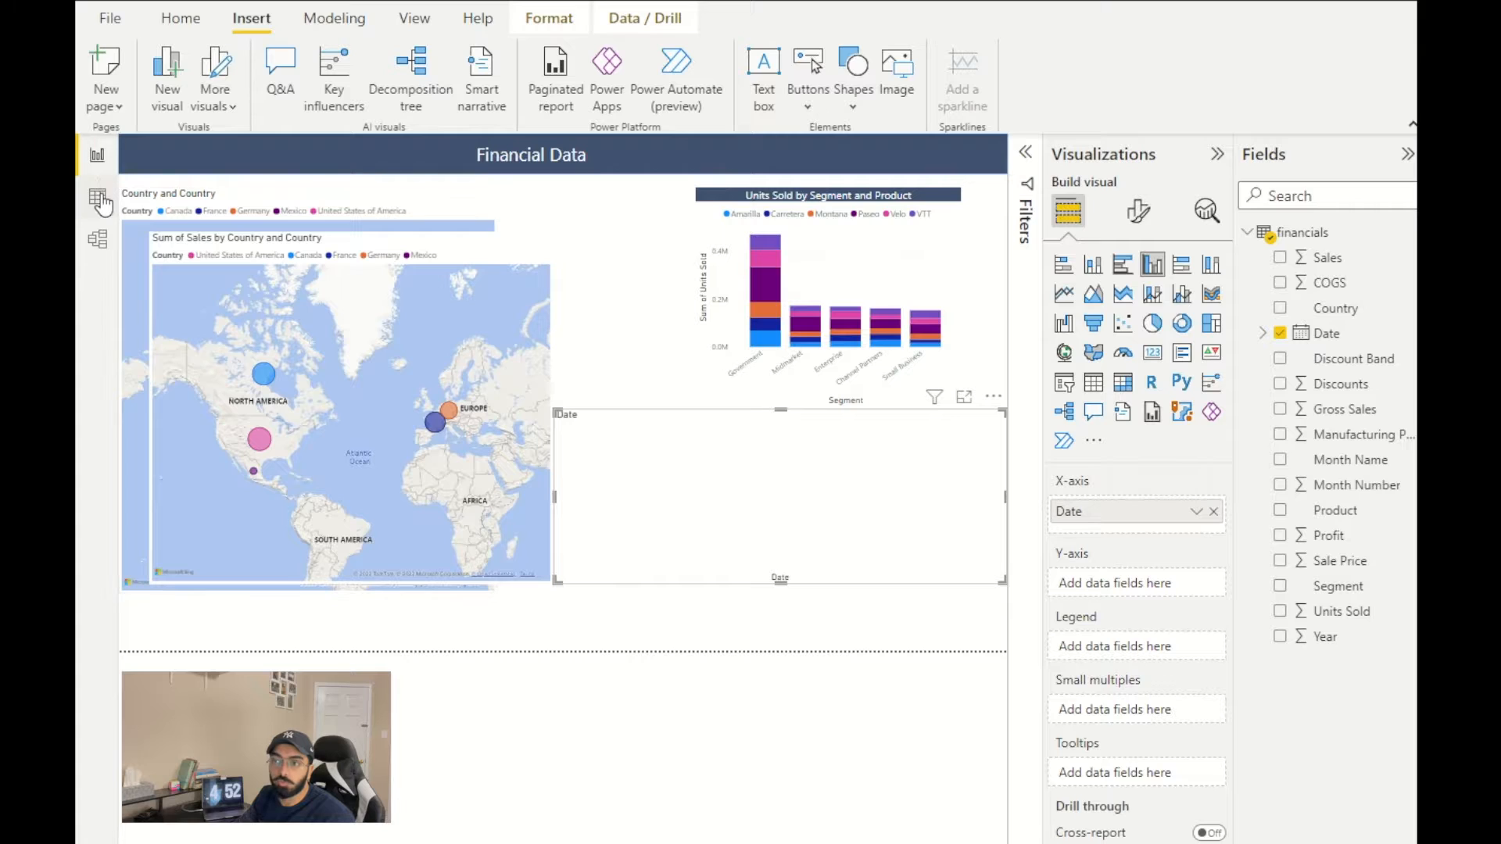
- Check the Date column in the data table and set the new chart's X-axis back to Date Hierarchy
left_click(97, 197)
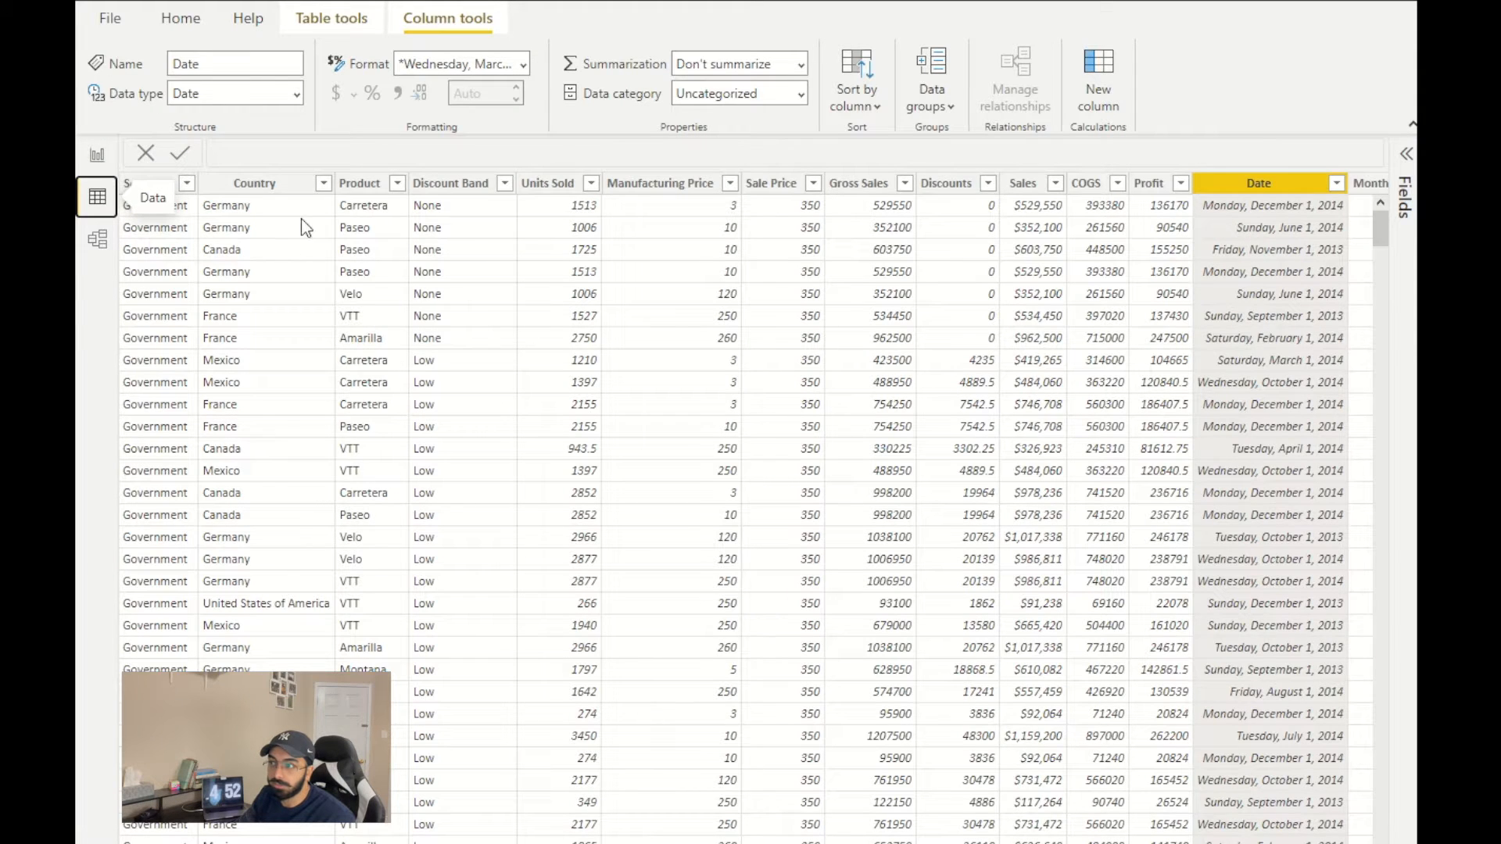
left_click(90, 163)
left_click(1194, 511)
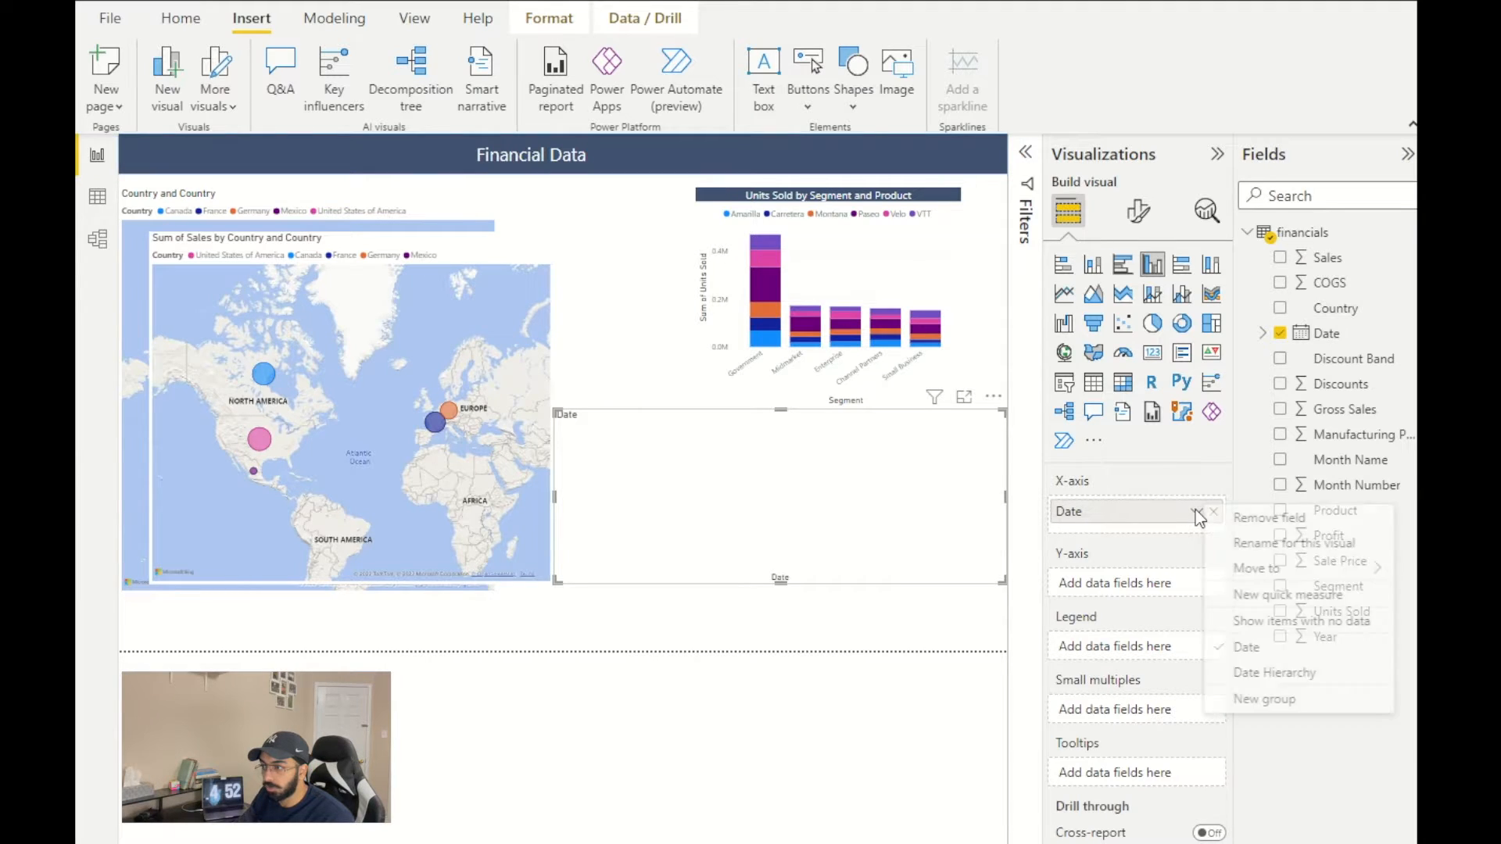
left_click(1231, 674)
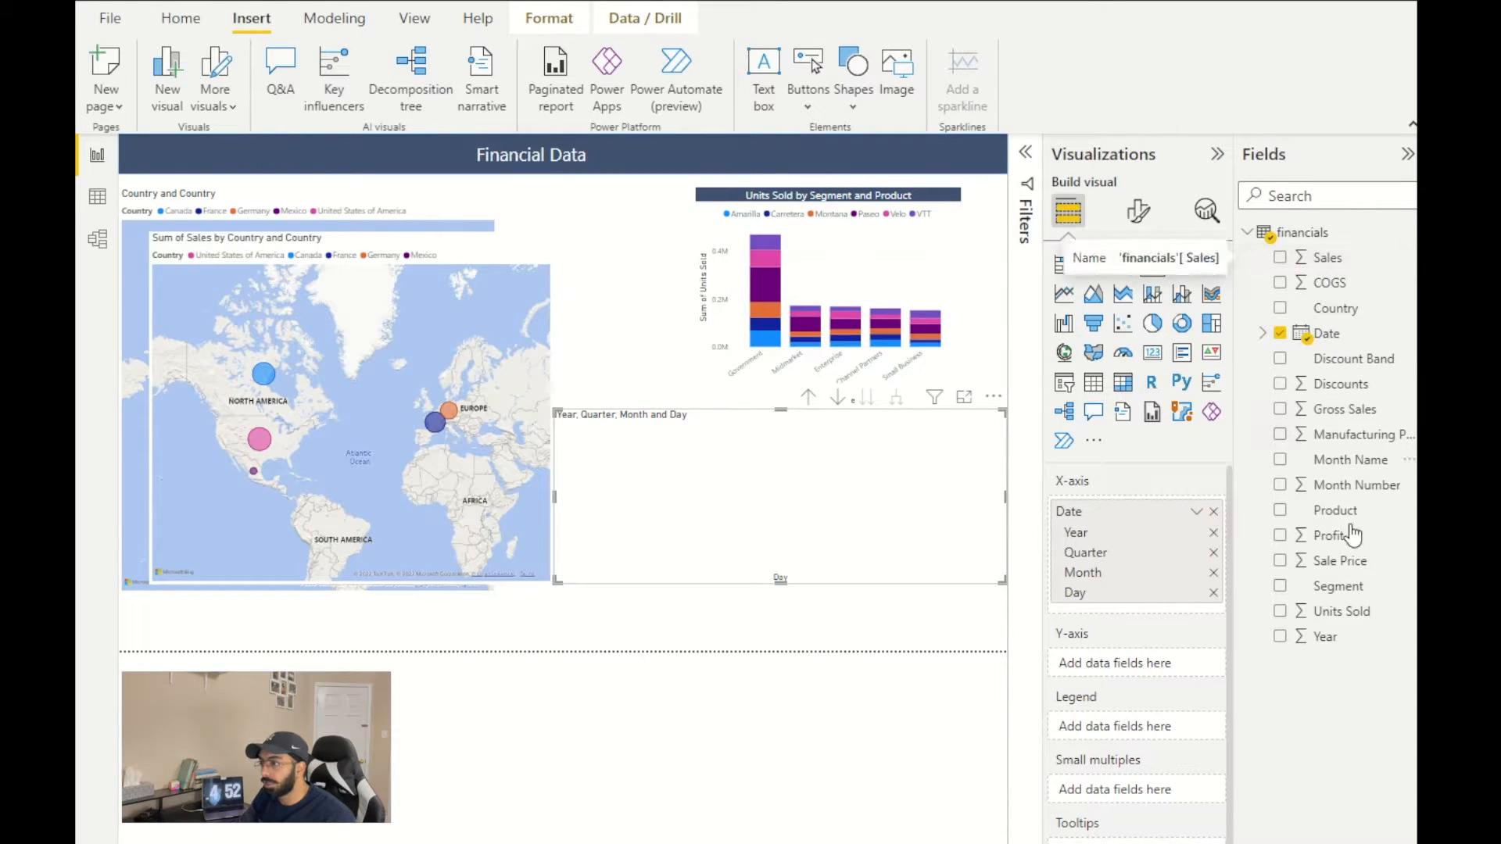
- Plot Profit on the new chart's Y-axis with Product as legend, and convert it to a stacked column chart
left_click_drag(1335, 538, 1153, 669)
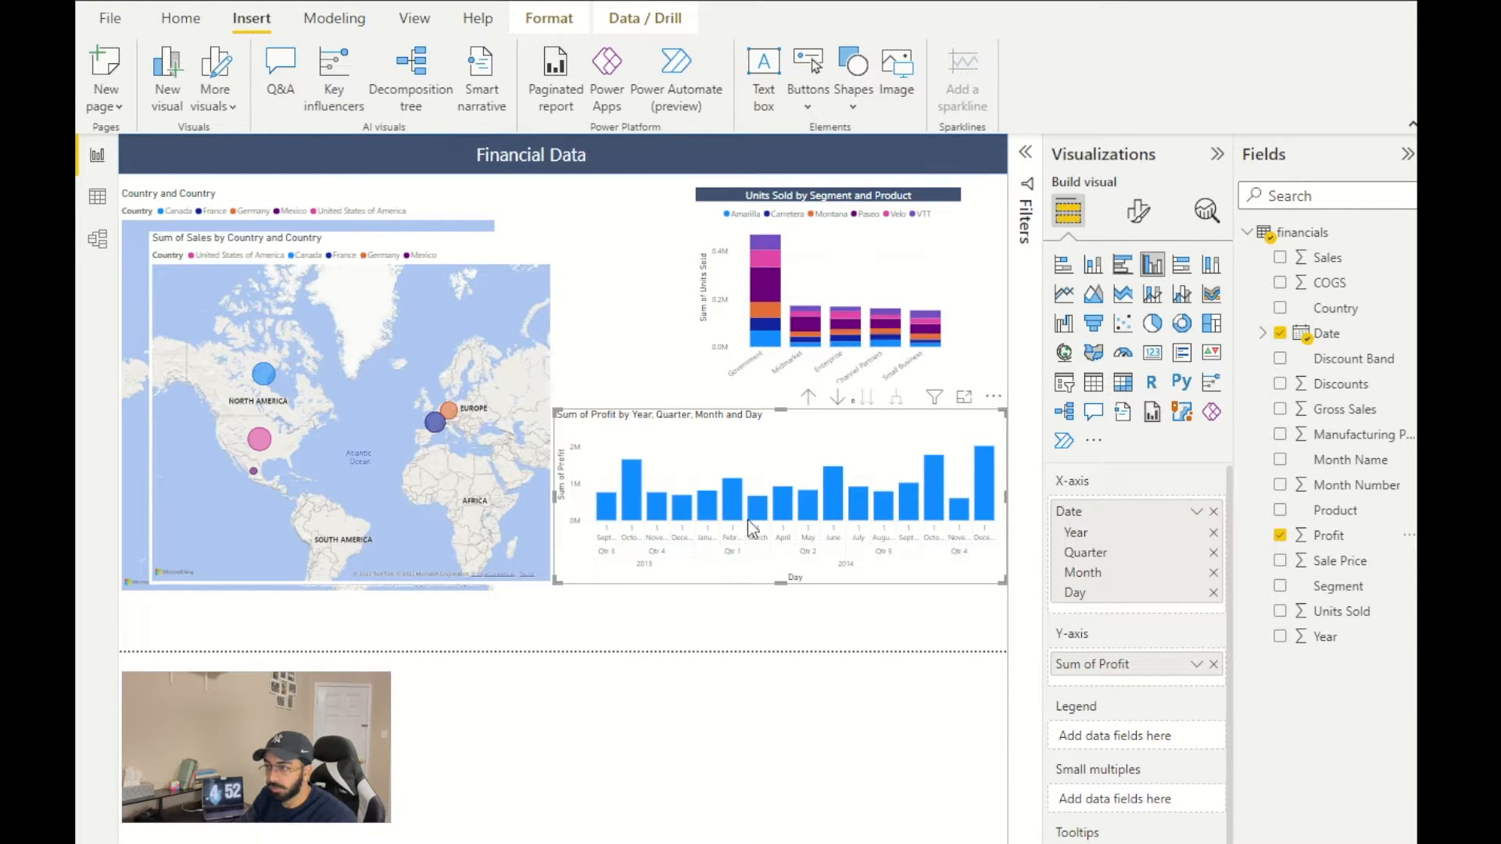
left_click_drag(1333, 511, 1140, 739)
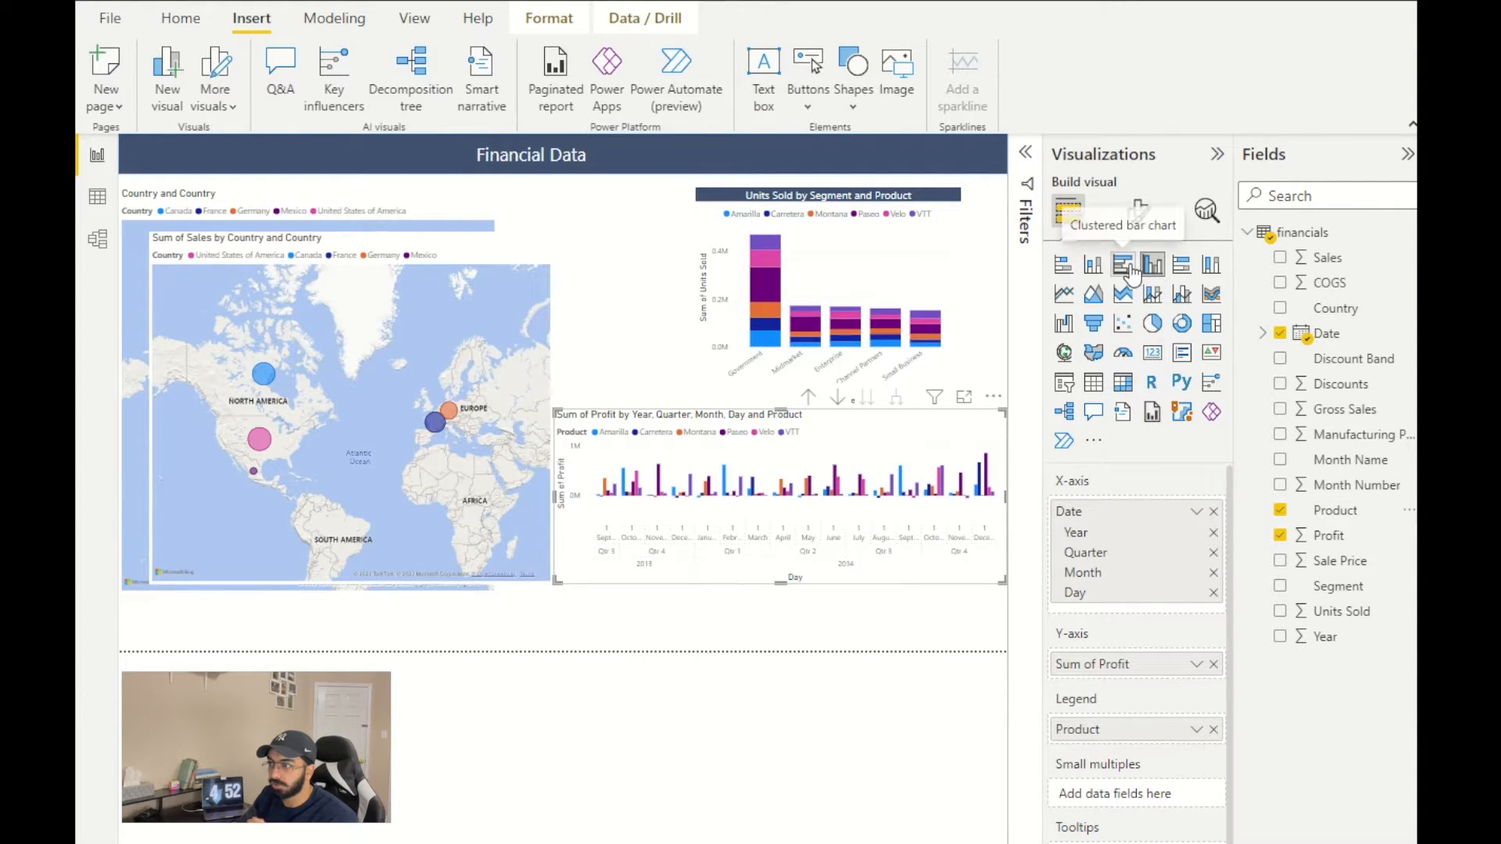
left_click(1096, 270)
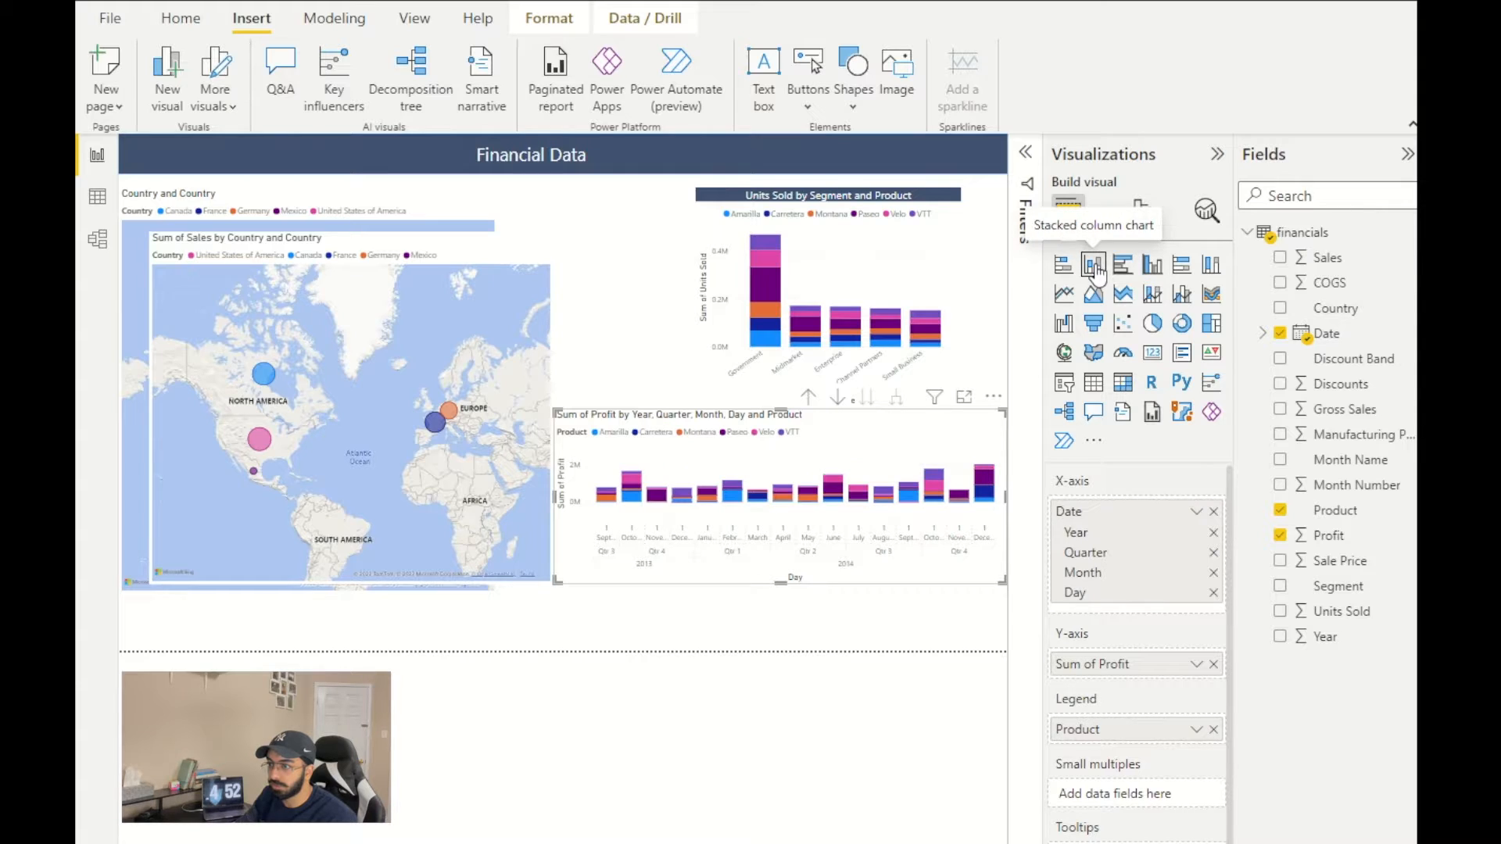
- Enlarge the profit chart from its upper-left corner and remove the Quarter level from its date axis
left_click_drag(556, 411, 539, 255)
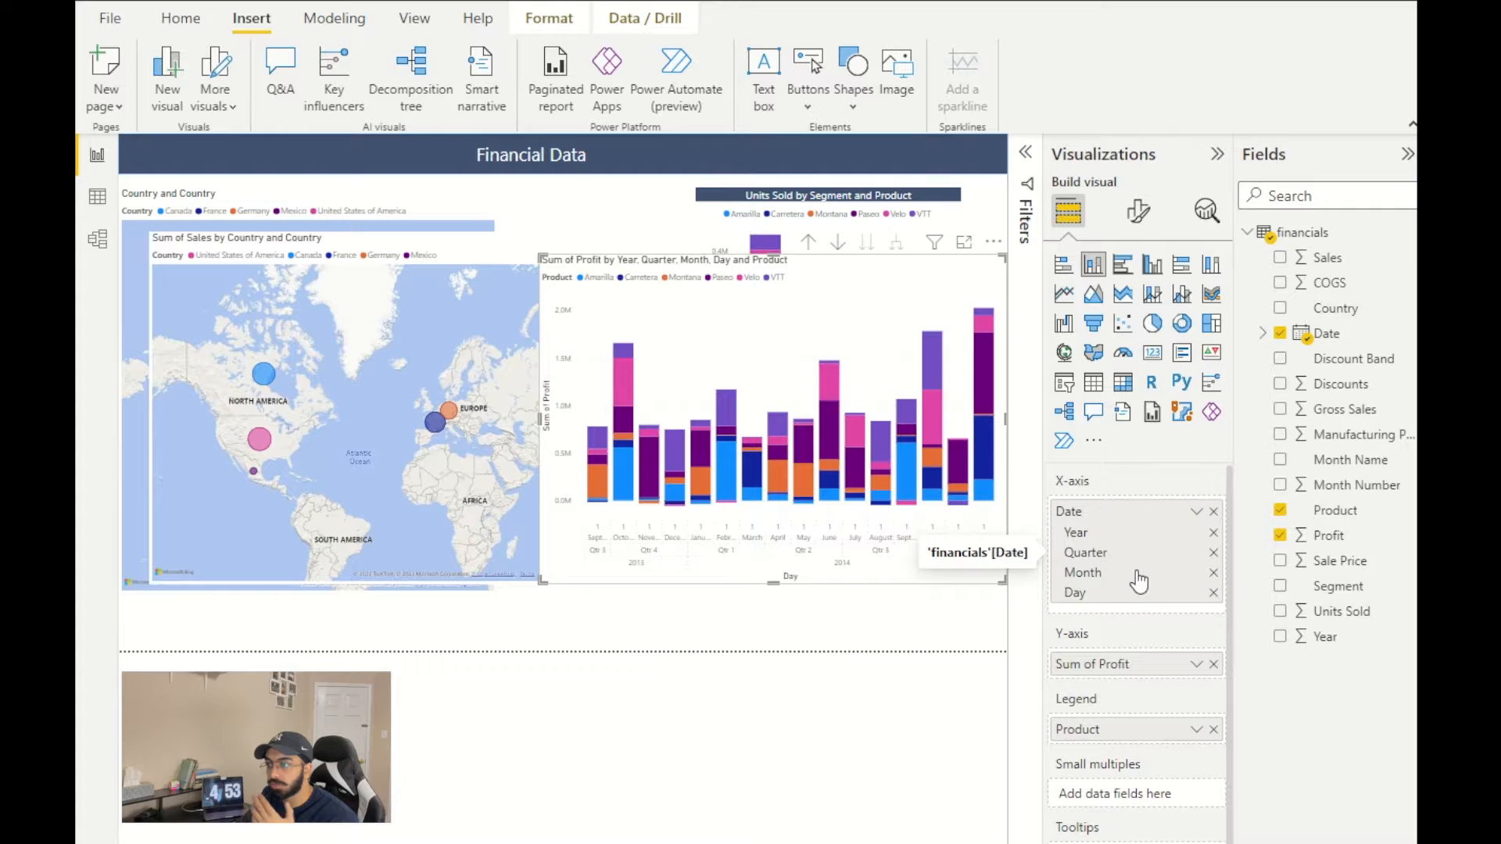
left_click(1214, 554)
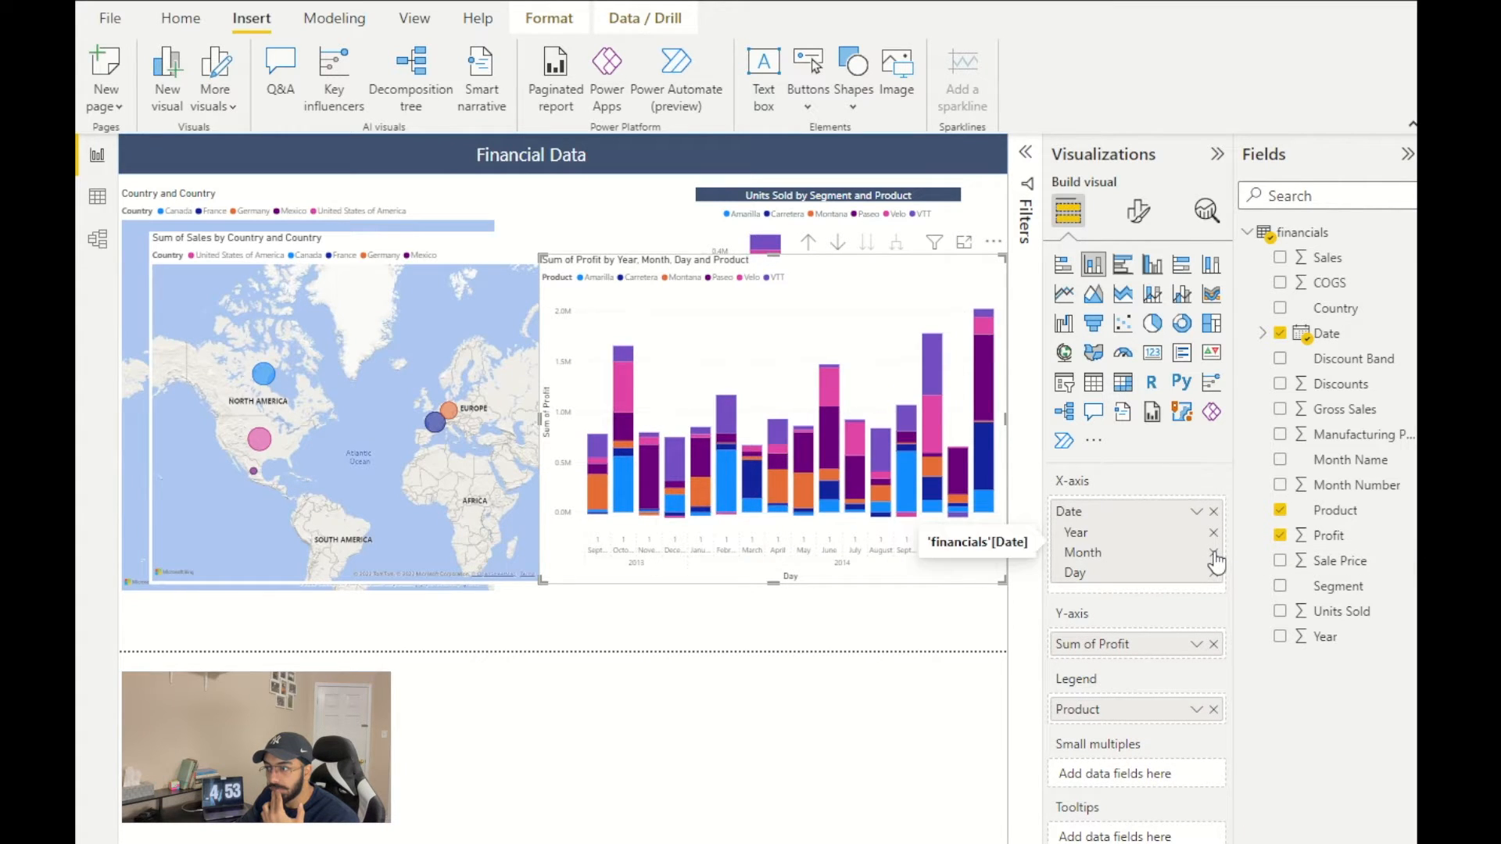
- Remove the Day level from the profit chart's date axis and take Product out of its legend
left_click(1213, 573)
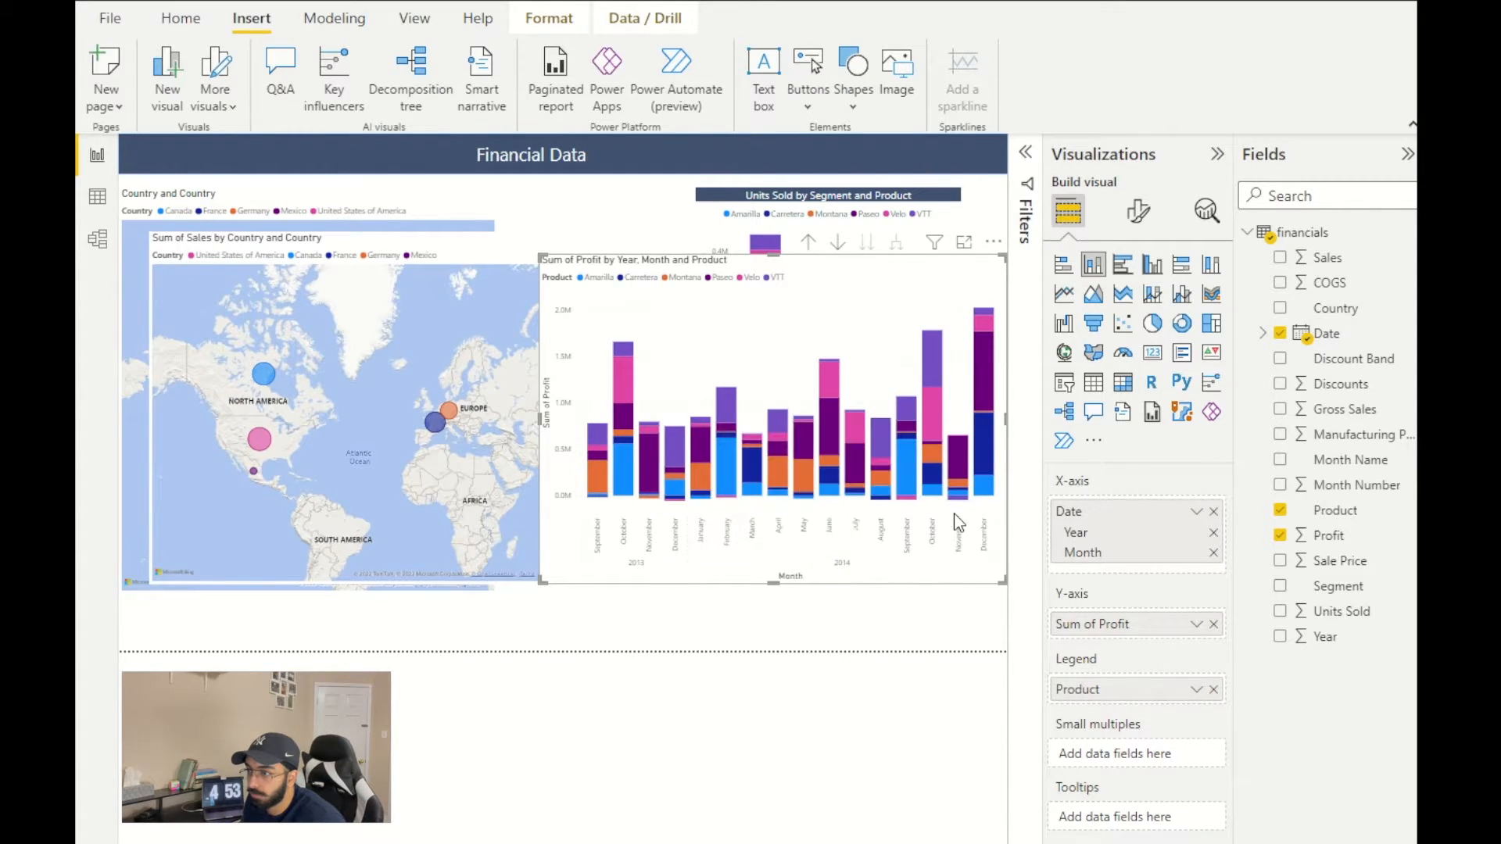
mouse_move(903, 500)
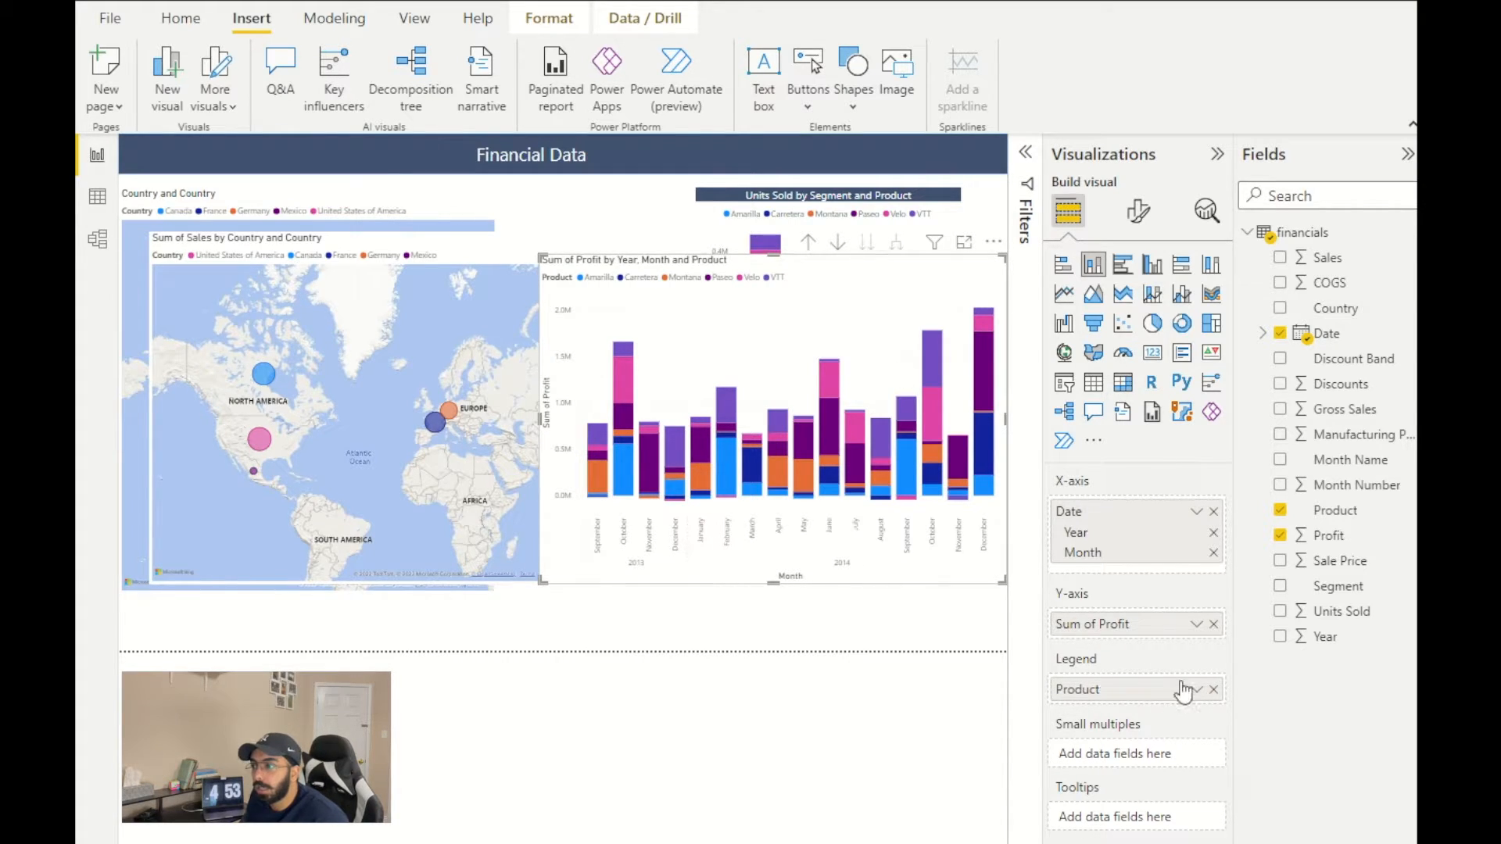
left_click(1212, 689)
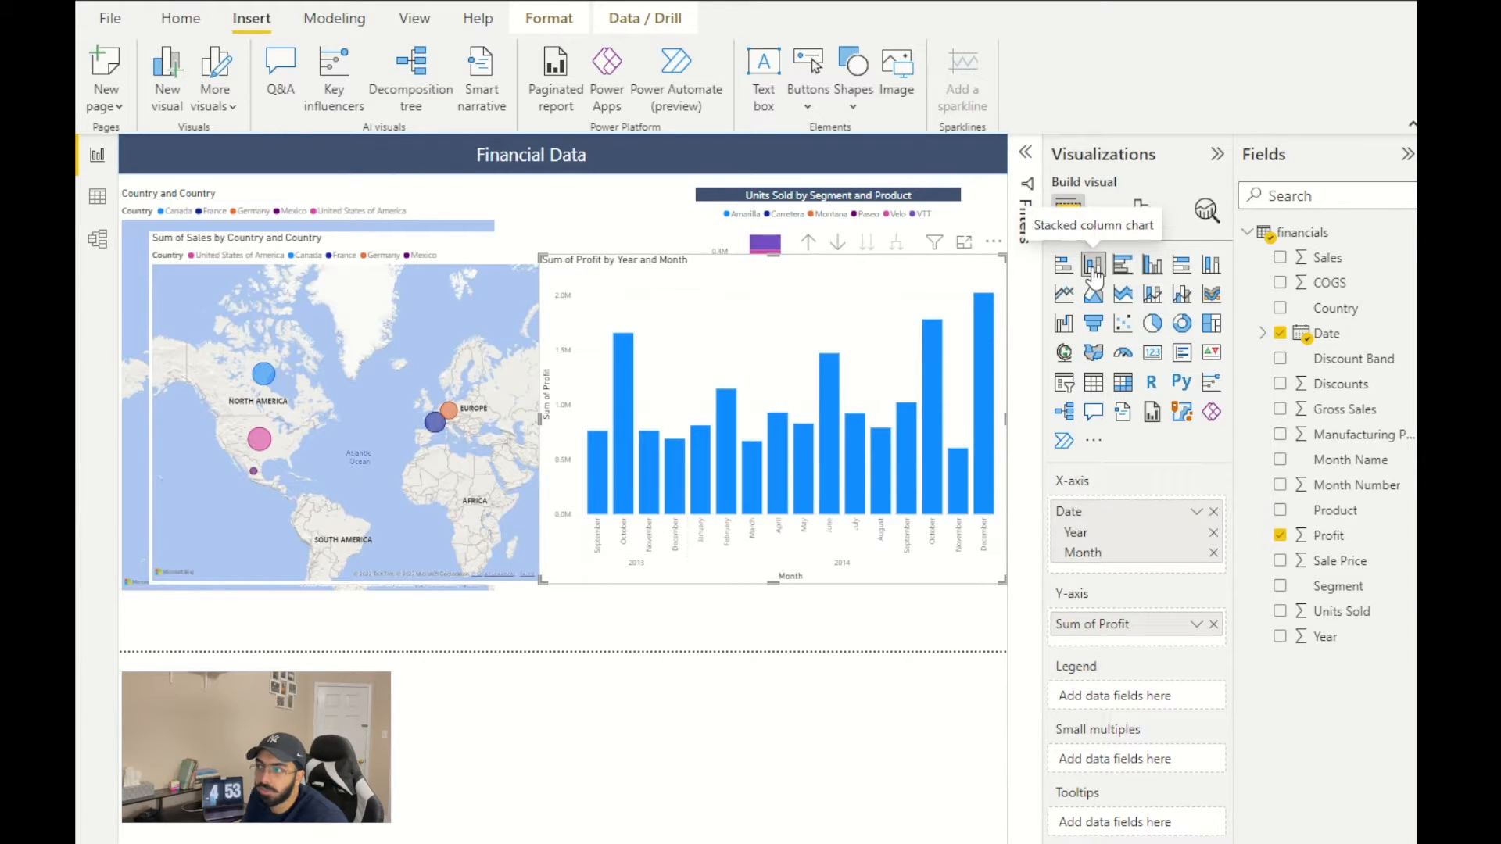
- Convert the profit chart to a line and stacked column chart with Profit as line and Sales as columns, and shrink it
left_click(1156, 305)
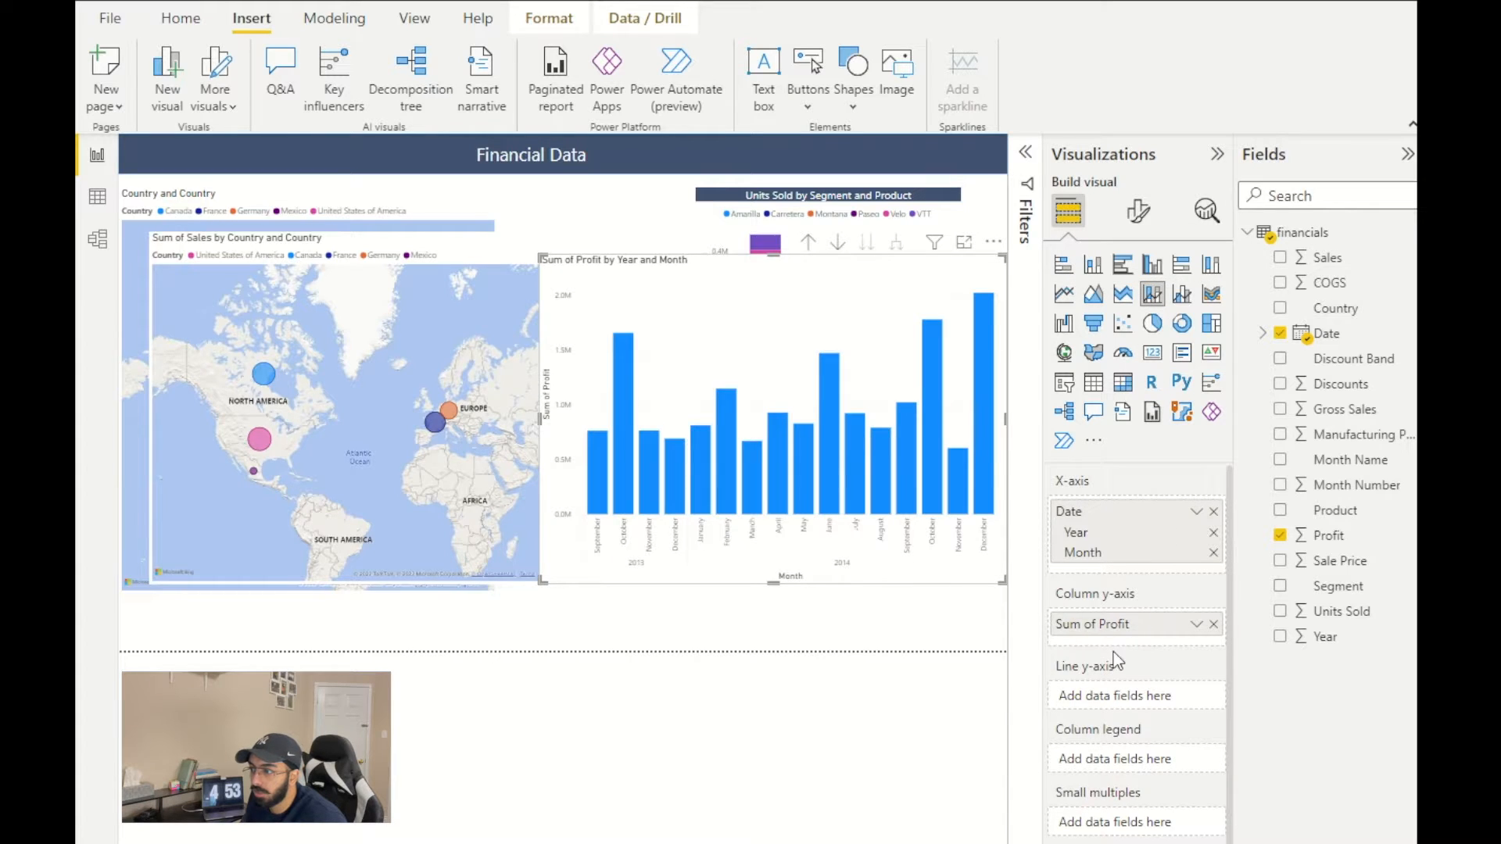
left_click_drag(1111, 637, 1122, 701)
left_click_drag(1307, 258, 1158, 626)
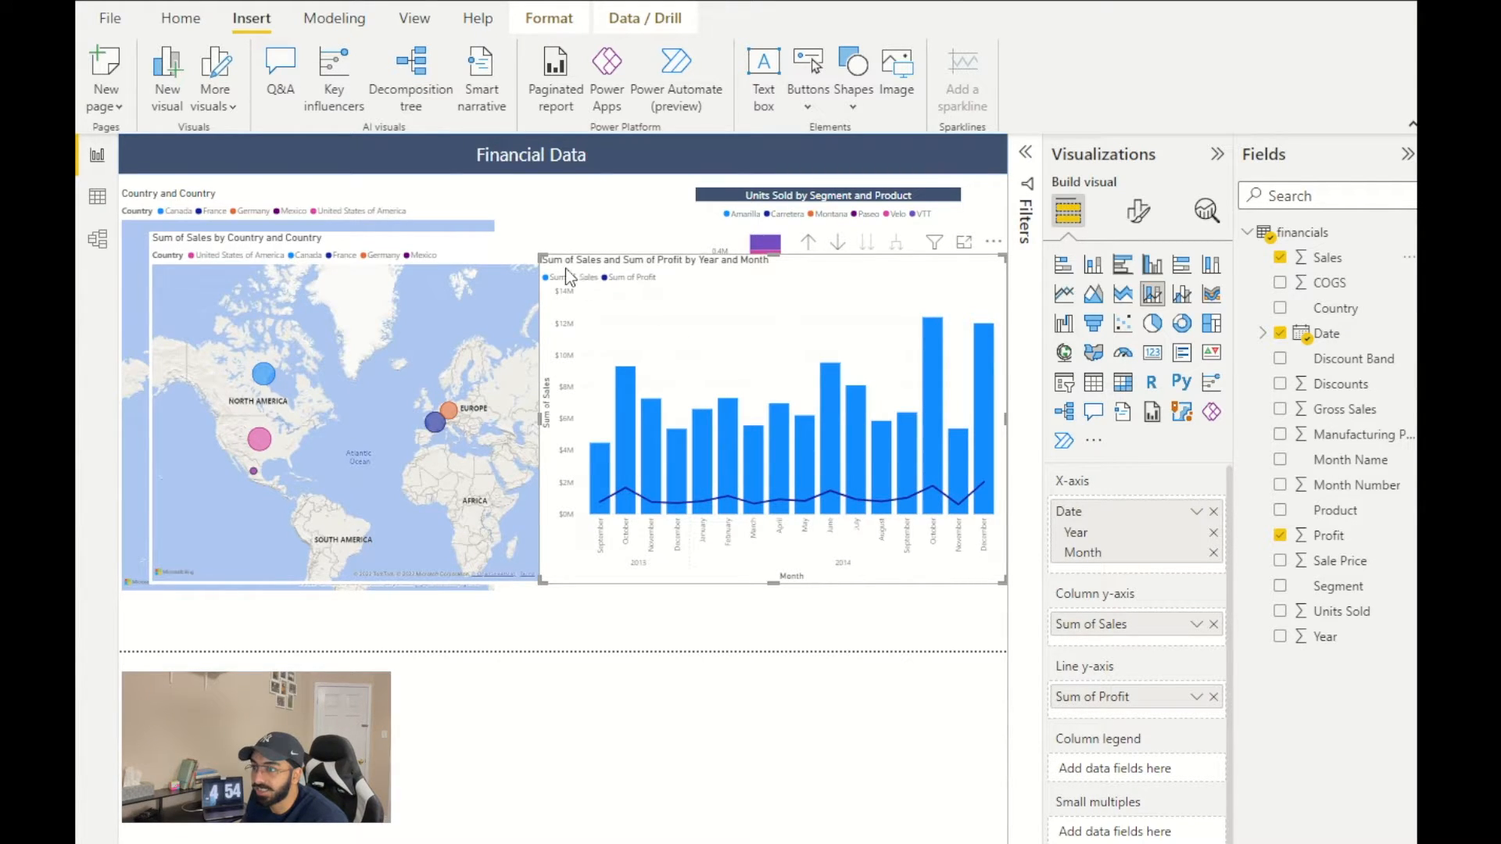
left_click_drag(541, 256, 608, 301)
left_click_drag(764, 318, 635, 308)
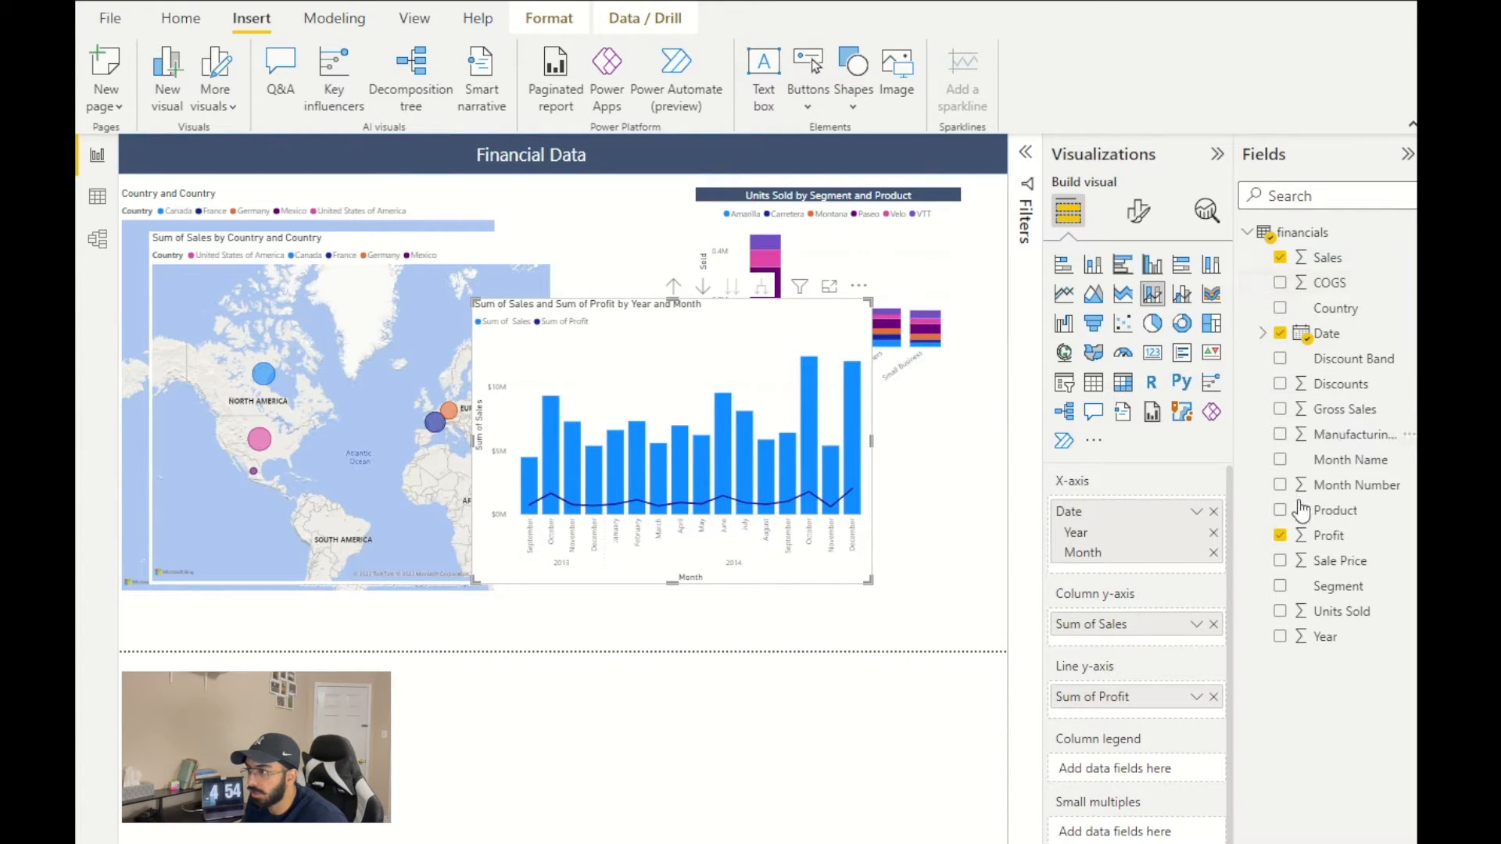
- Try Product as column legend in a line and clustered column version of the enlarged combo chart, and remove that legend again
left_click_drag(1336, 509, 1131, 778)
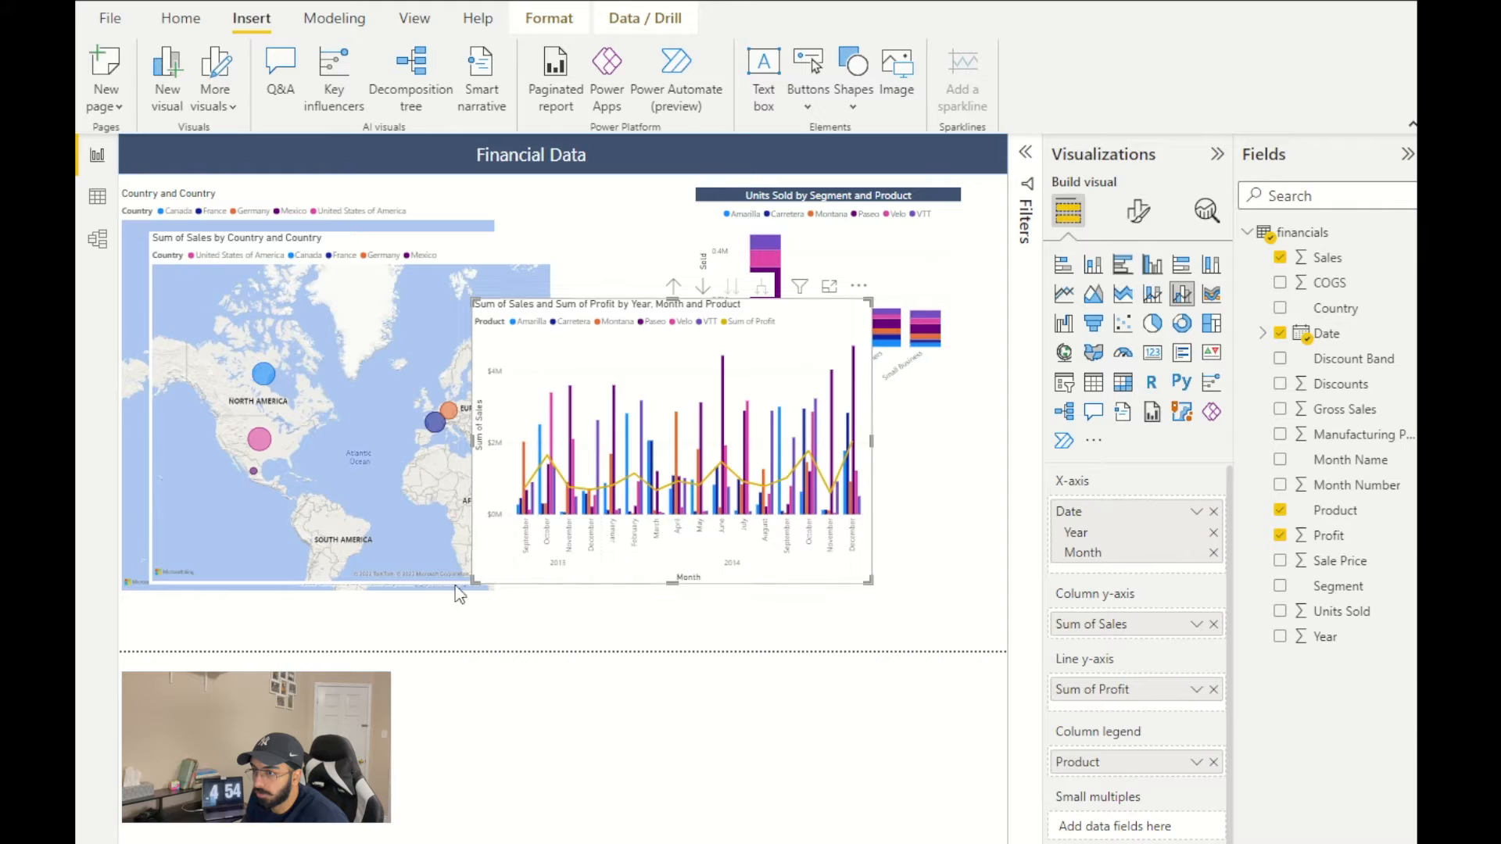
left_click_drag(179, 247, 172, 190)
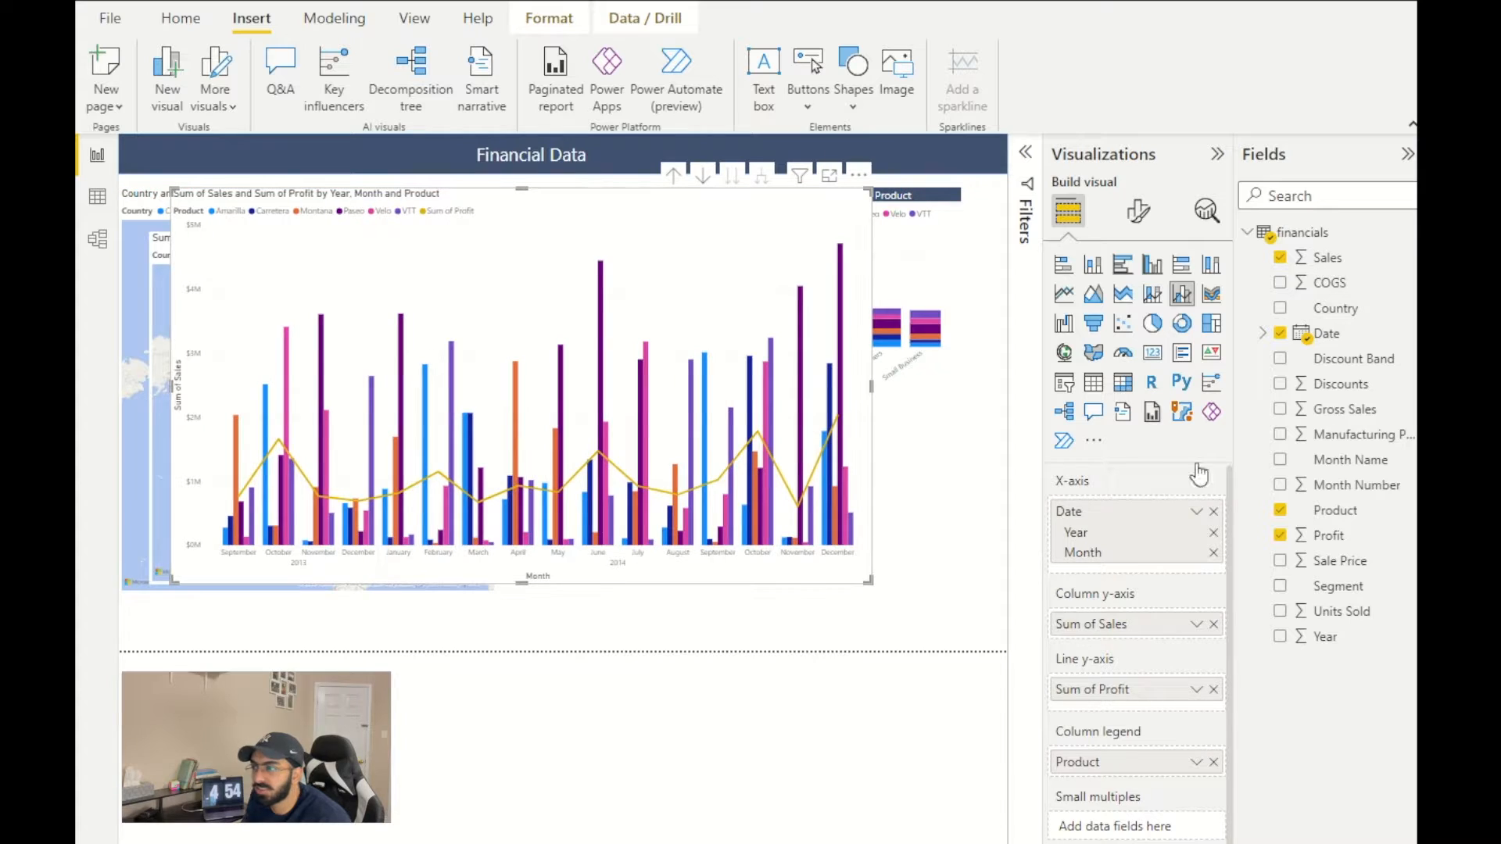
left_click(1213, 762)
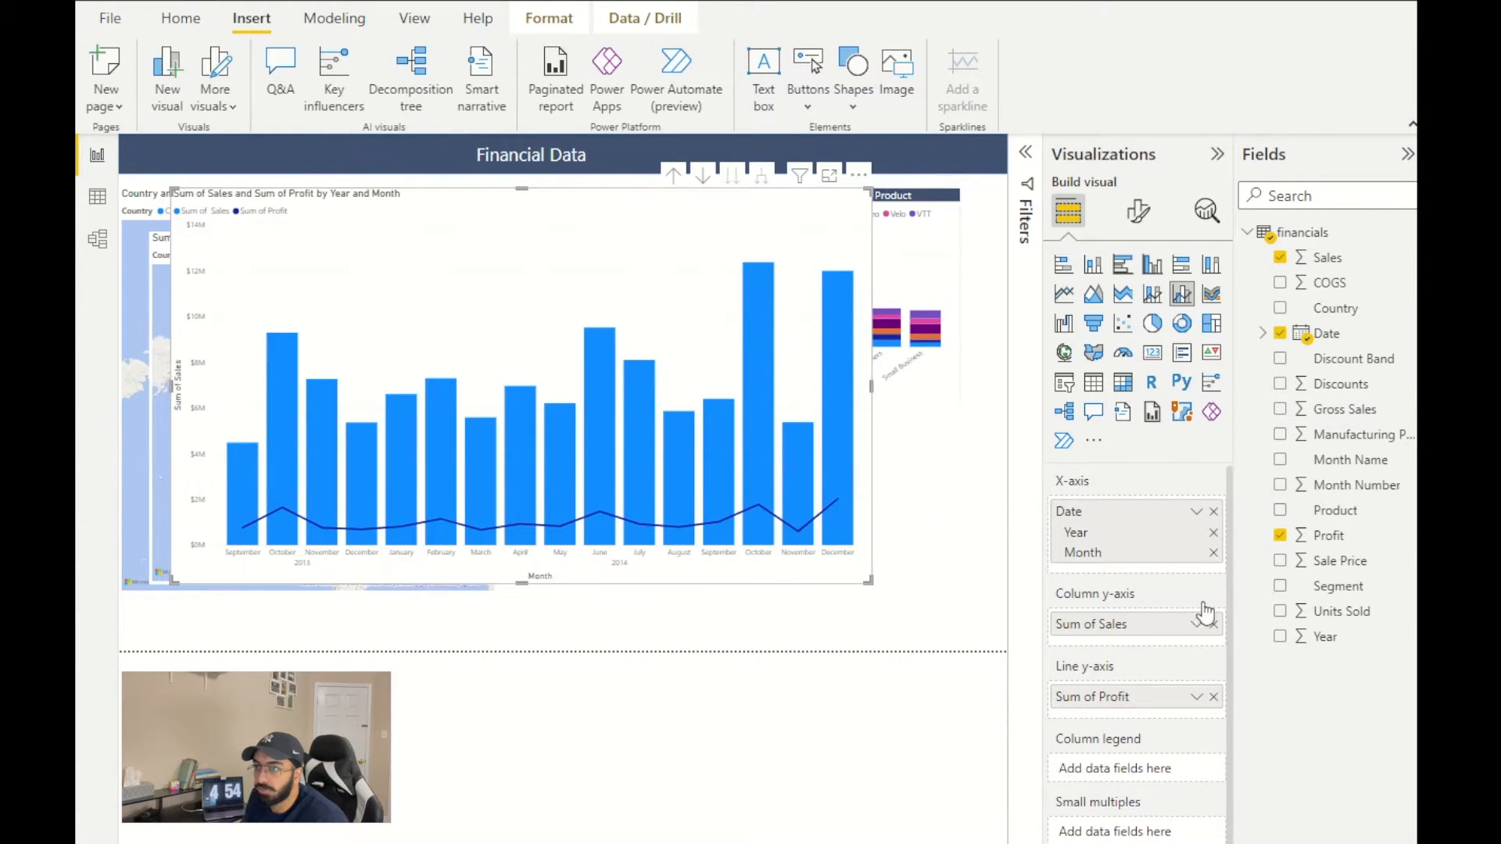
left_click(1138, 211)
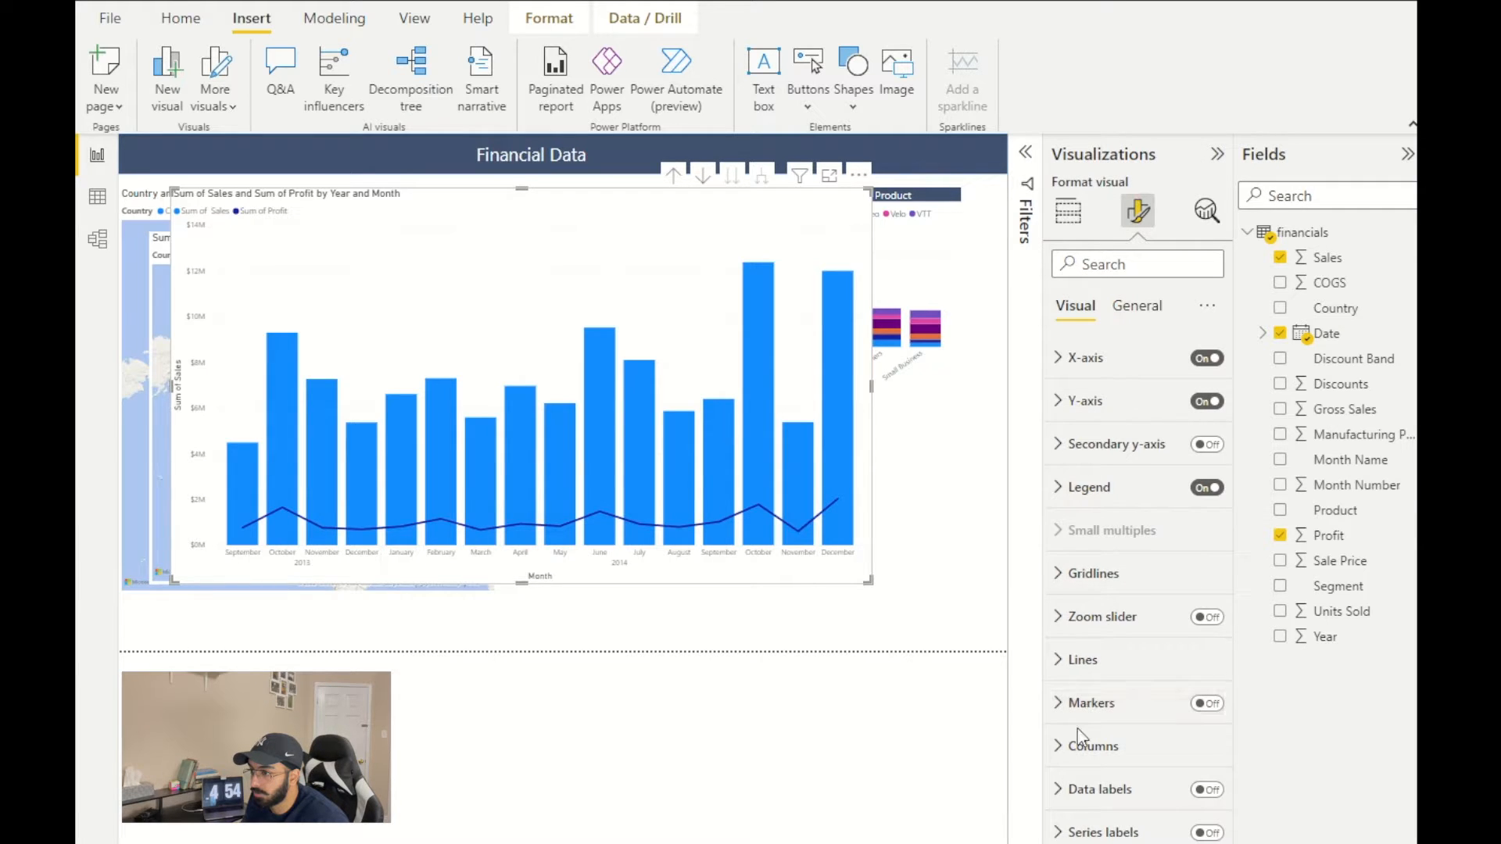
left_click(1122, 307)
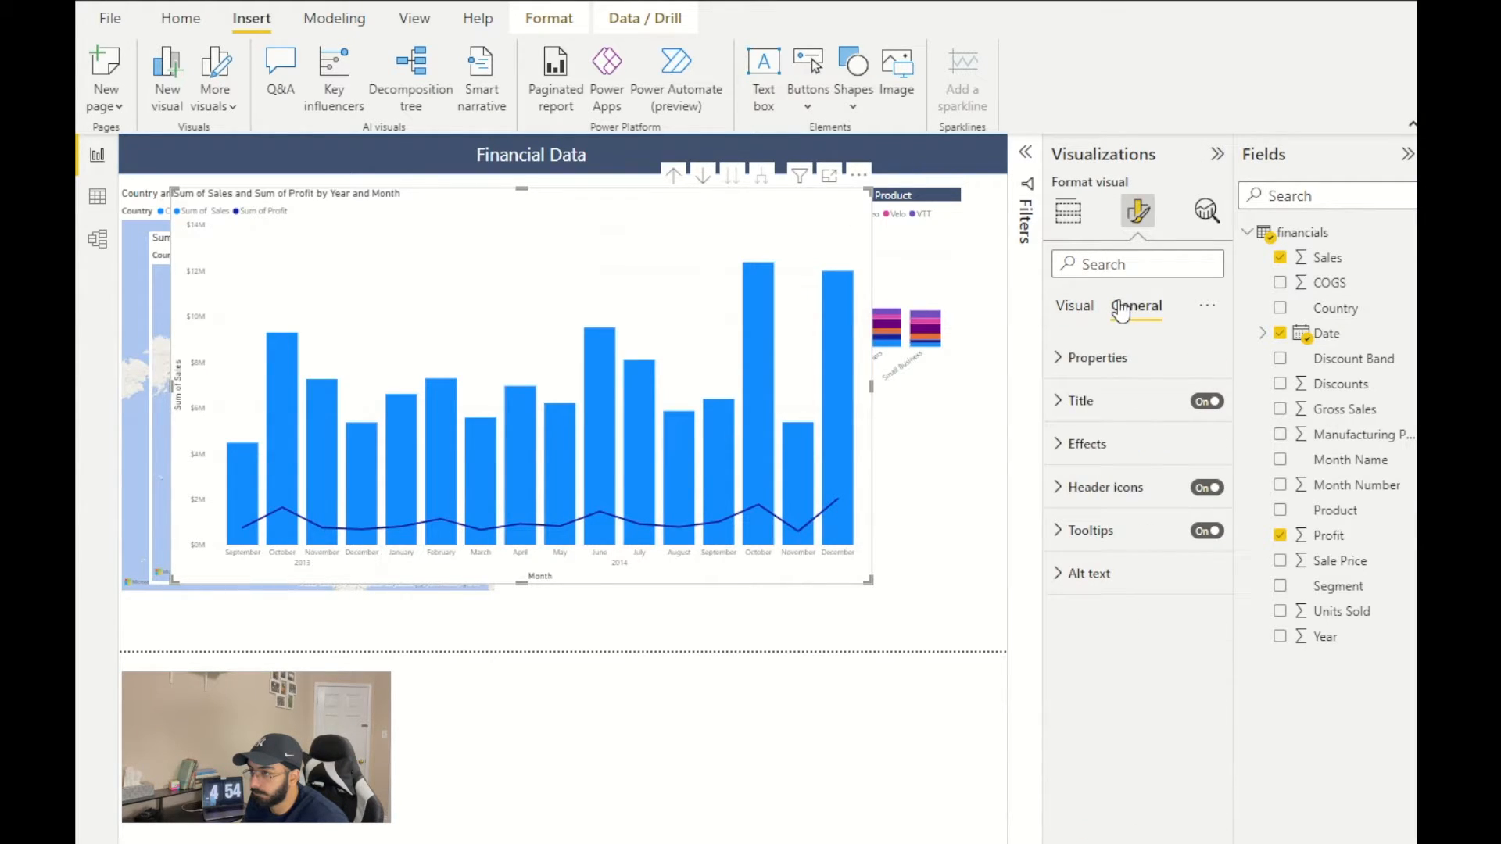
left_click(1090, 444)
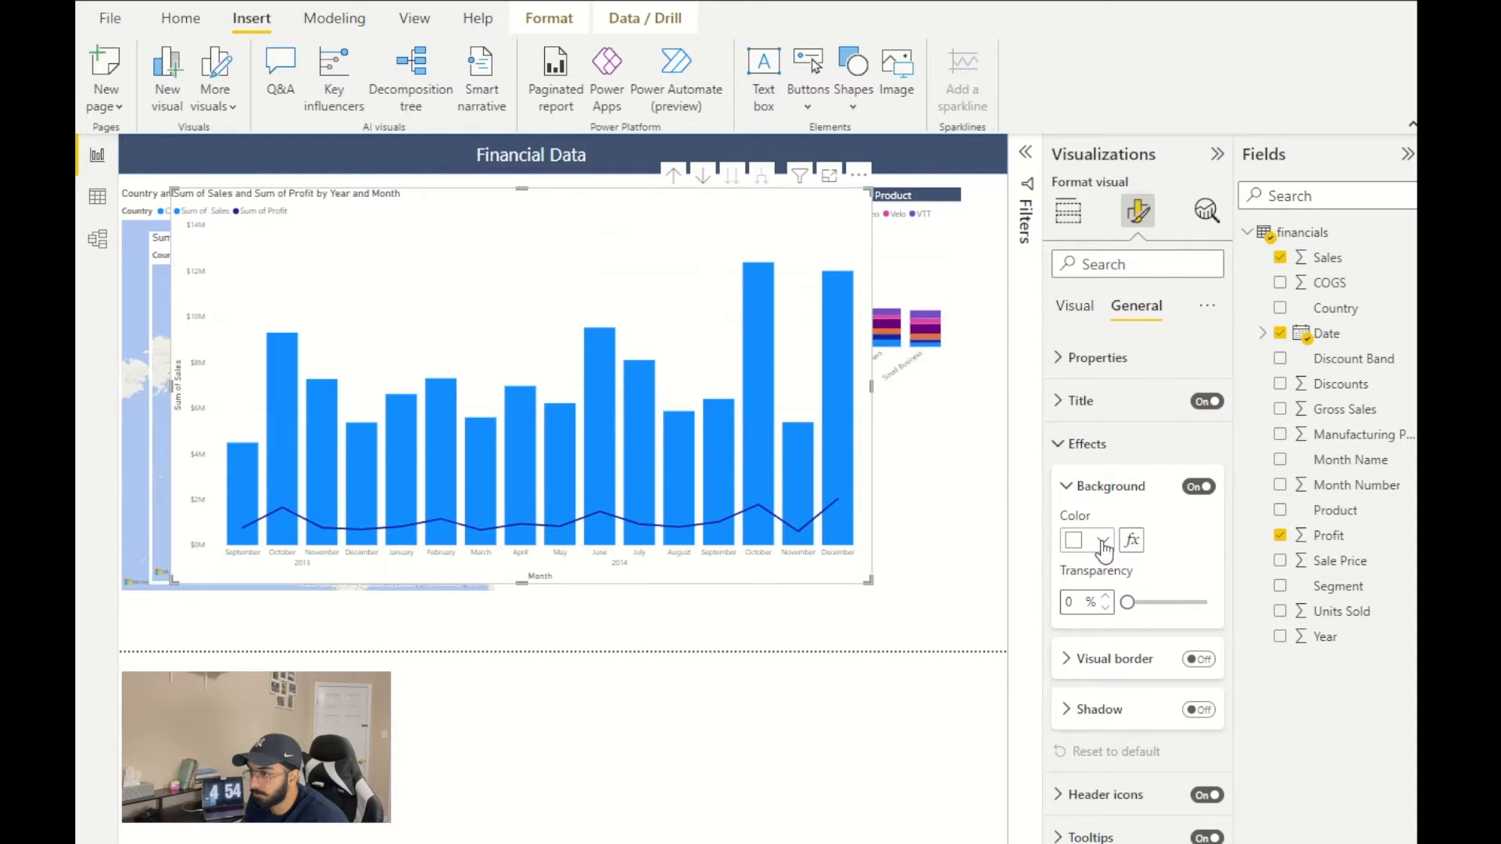
left_click(1083, 493)
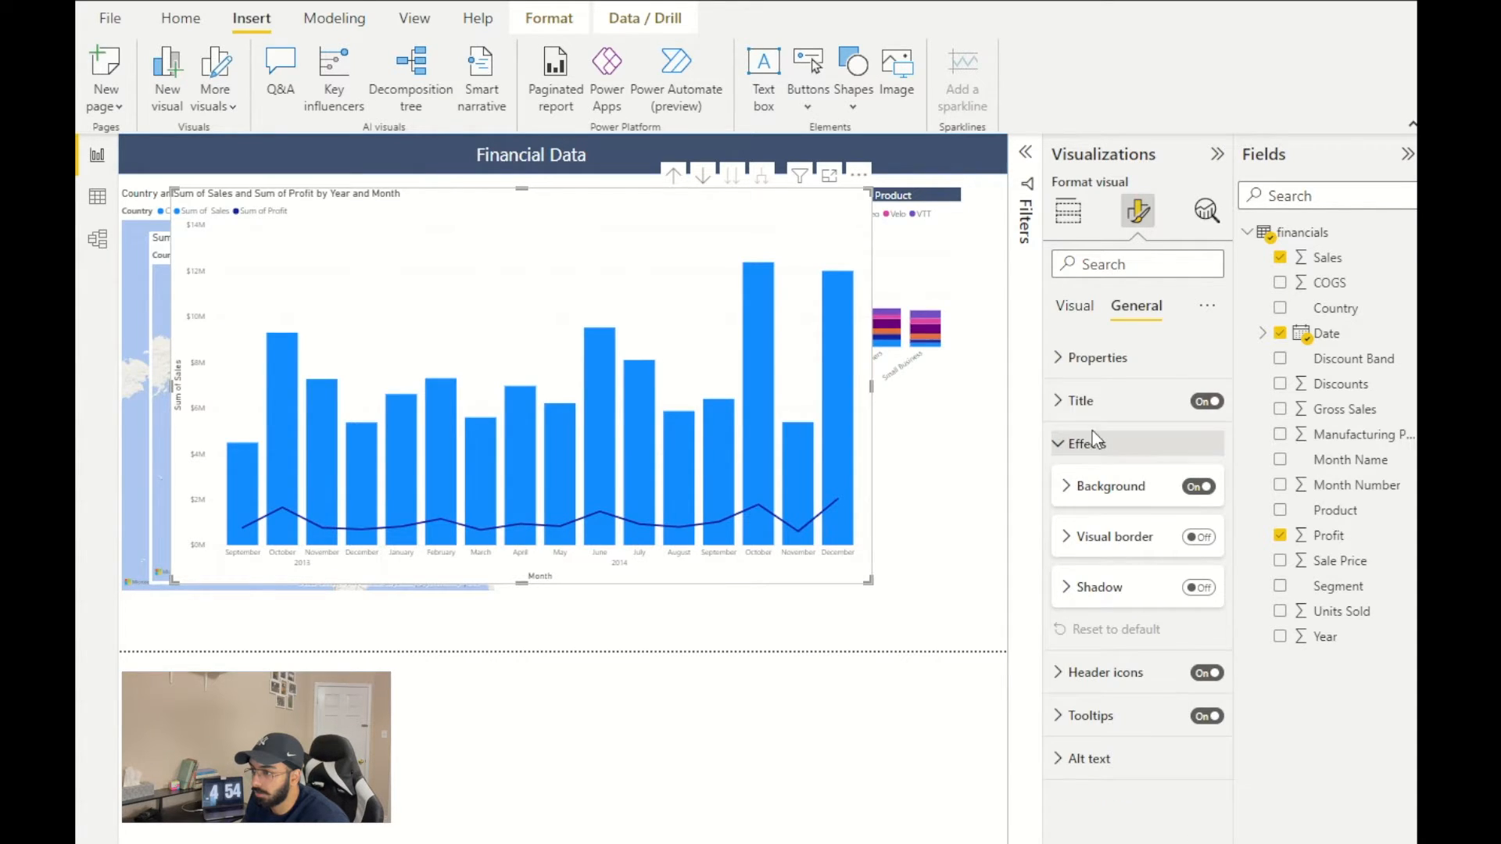
- Apply a built-in report theme with dark blue and teal as its leading colors, and shift the combo chart down and right
left_click(412, 18)
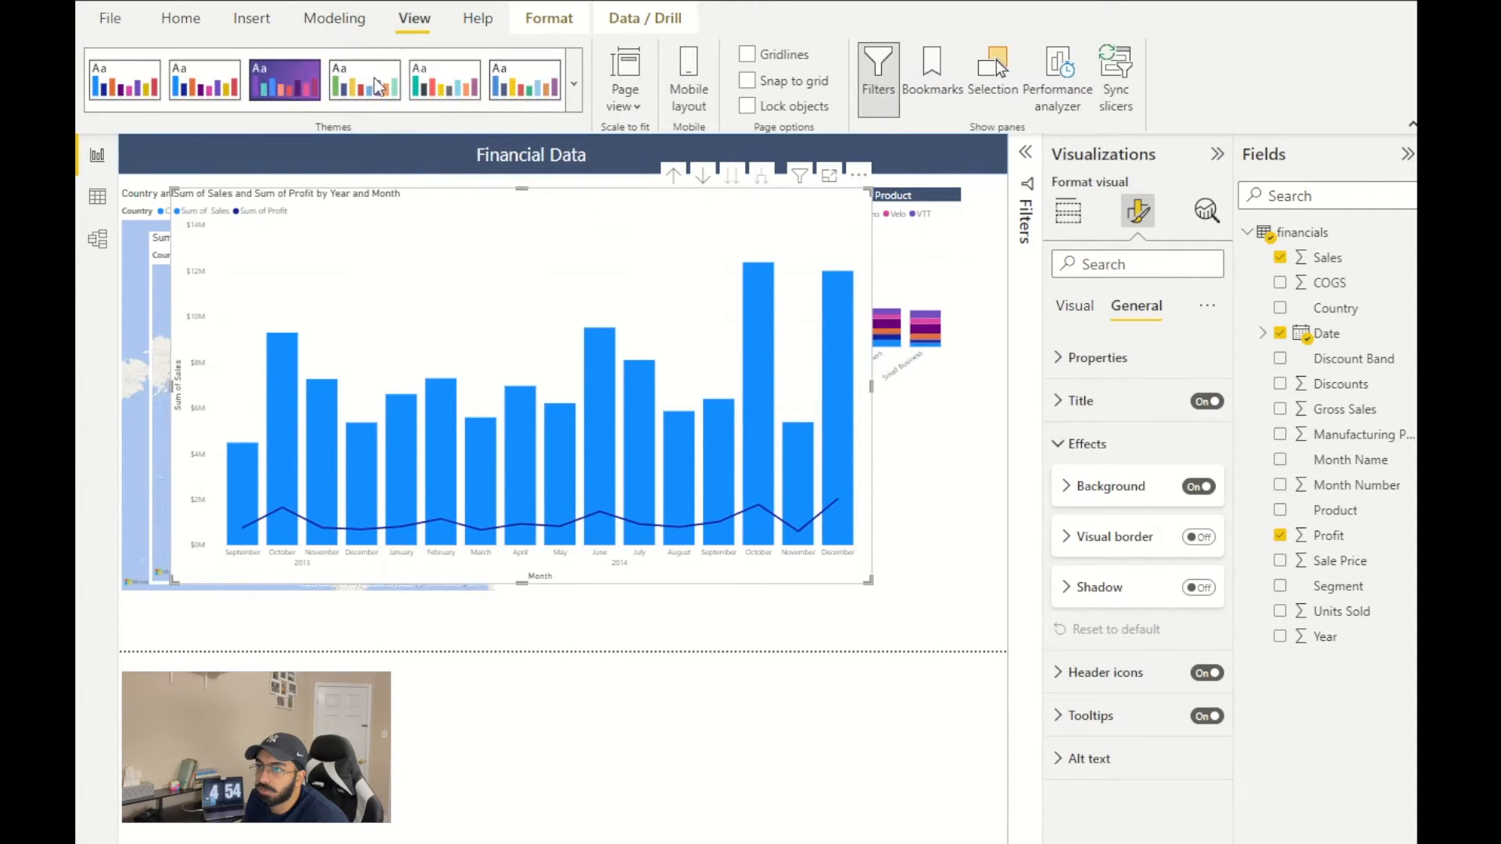
left_click(573, 82)
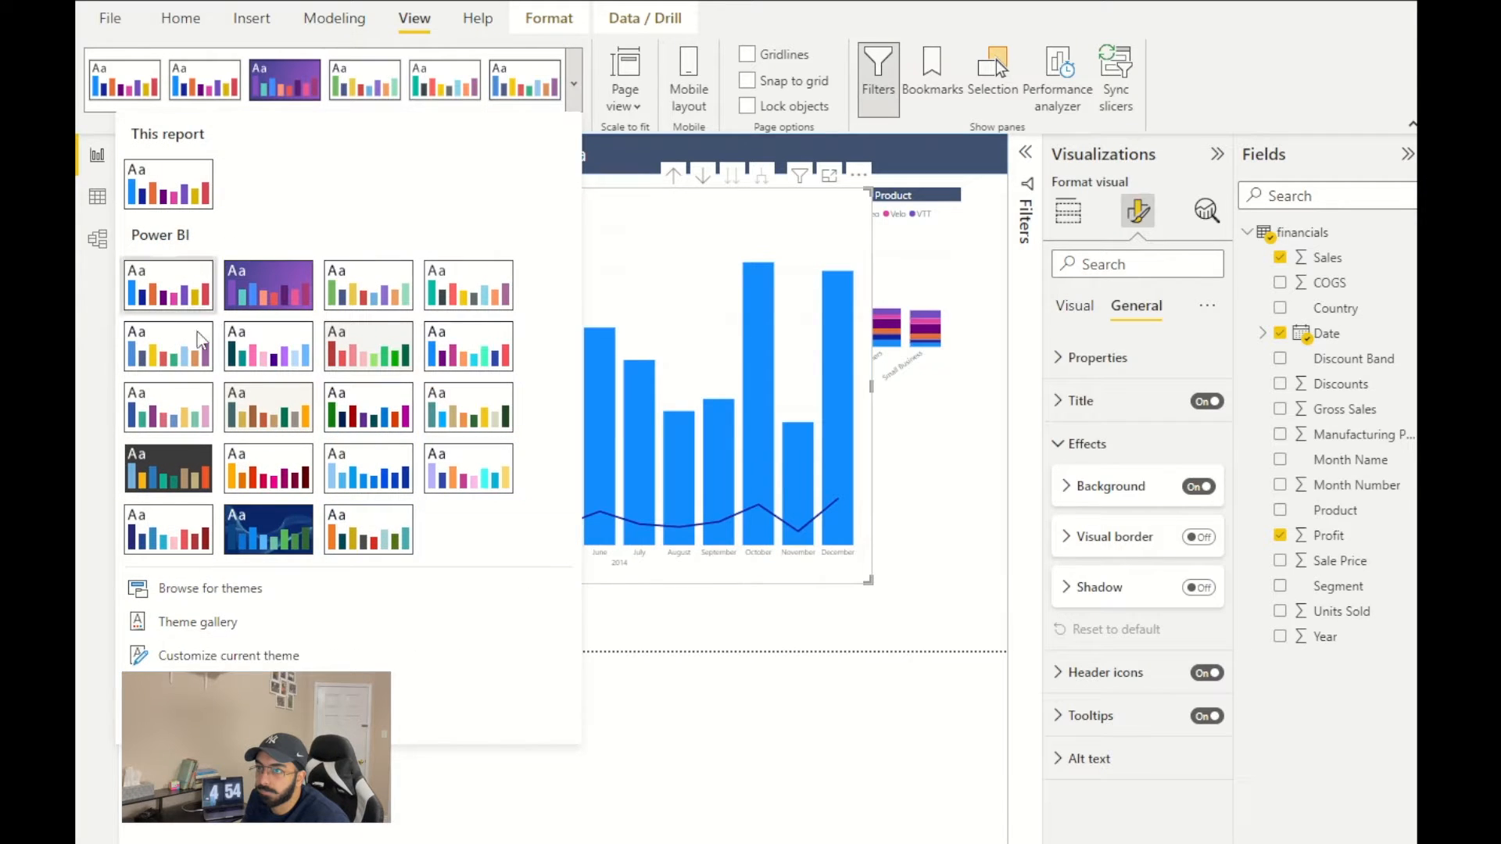
left_click(180, 412)
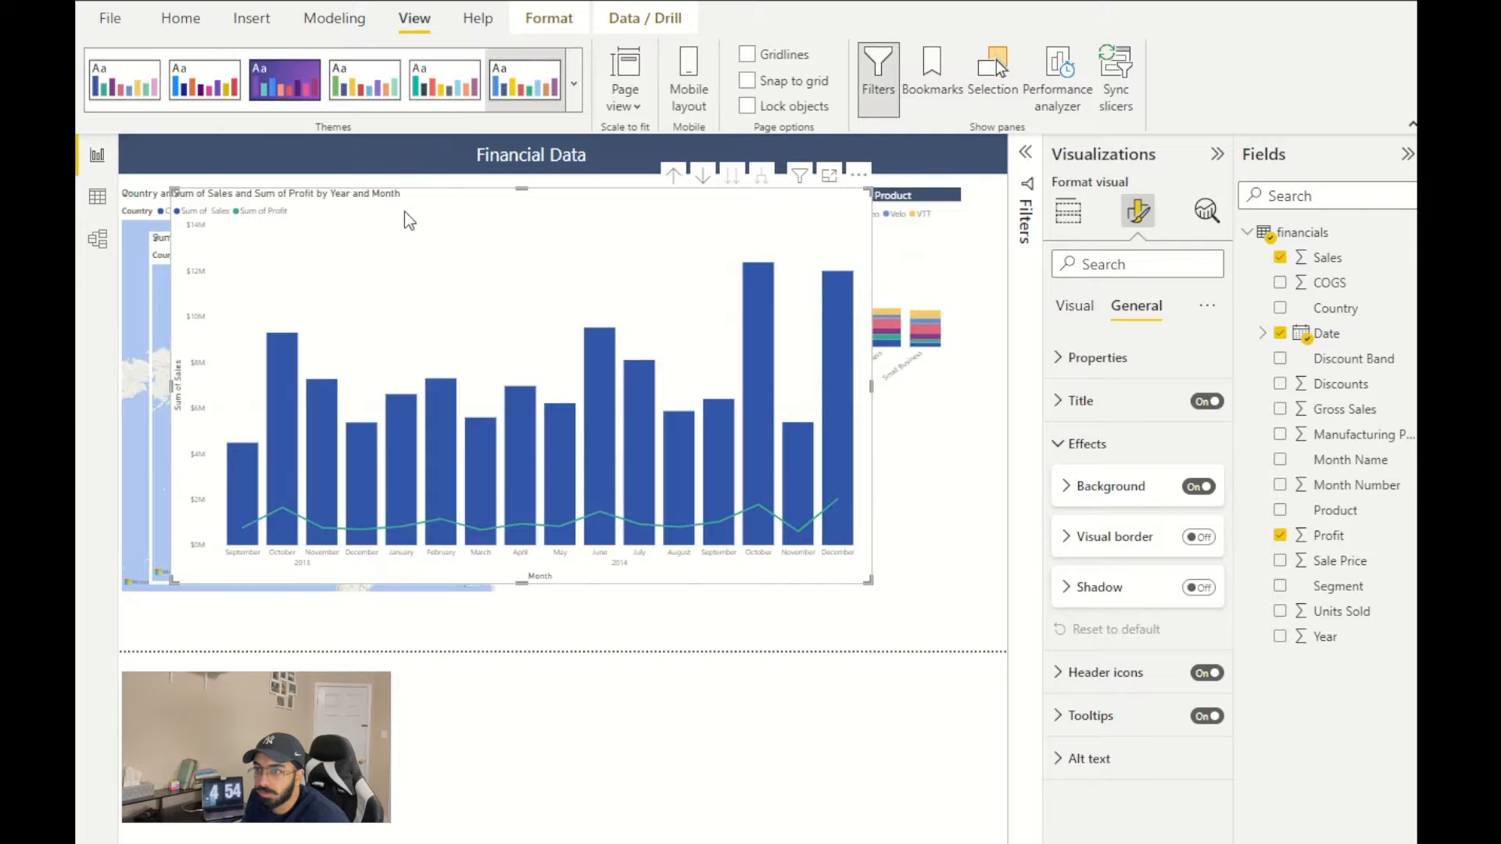
left_click_drag(416, 218, 513, 266)
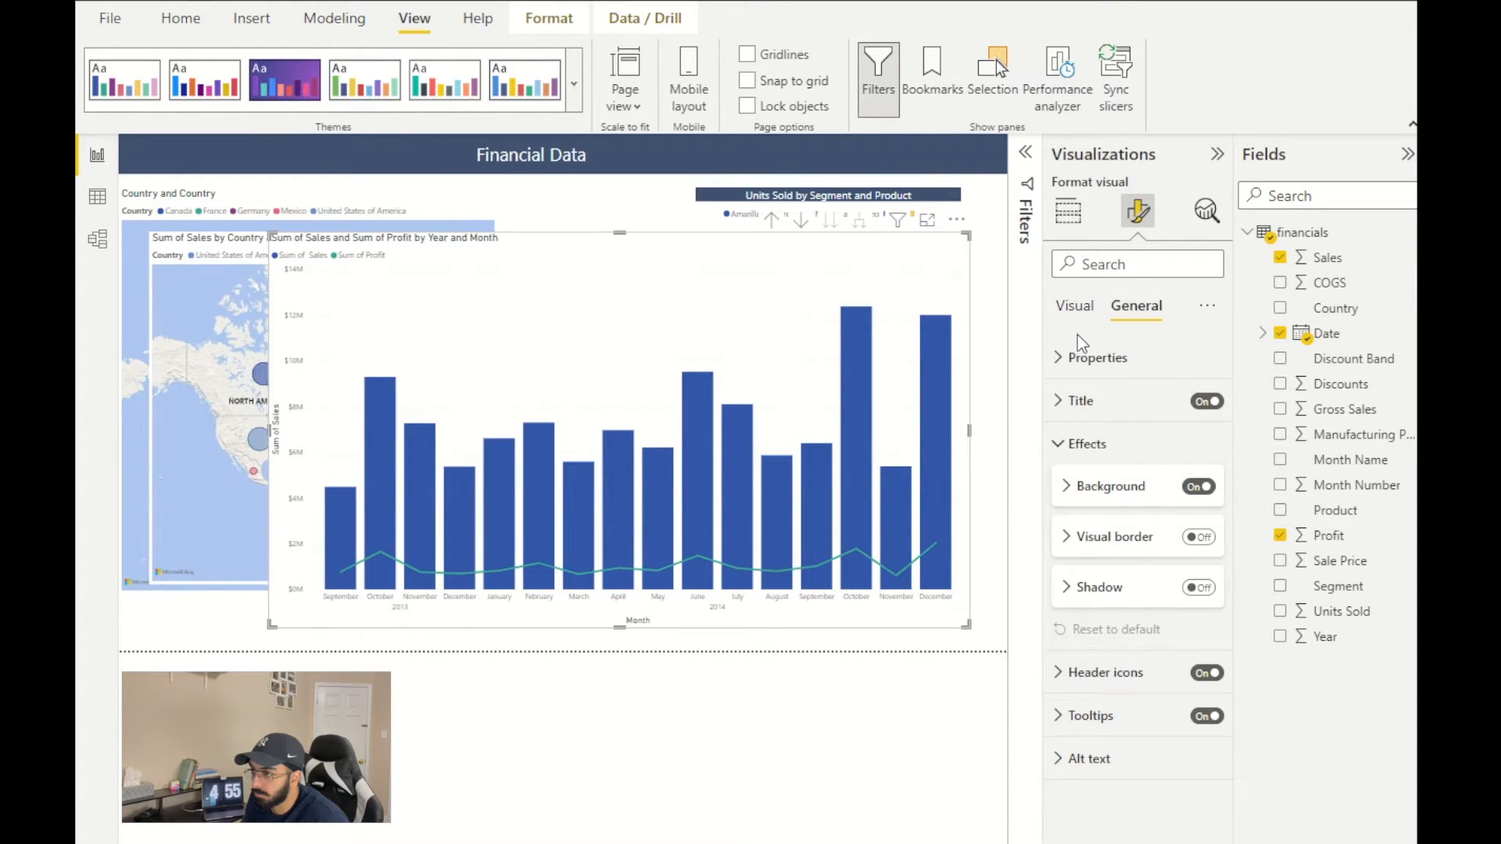
left_click(1078, 308)
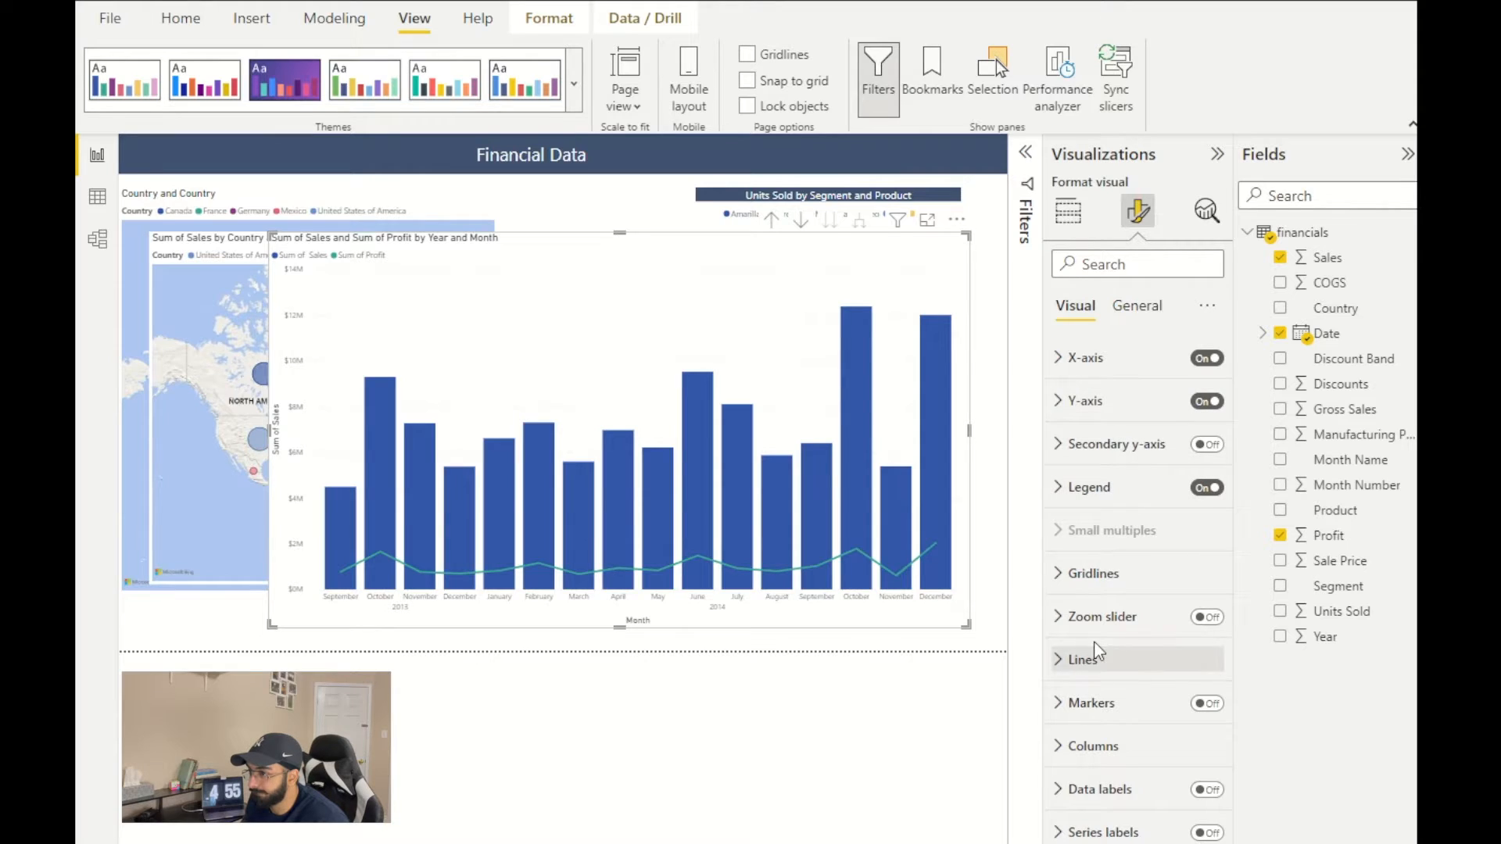
left_click(1059, 401)
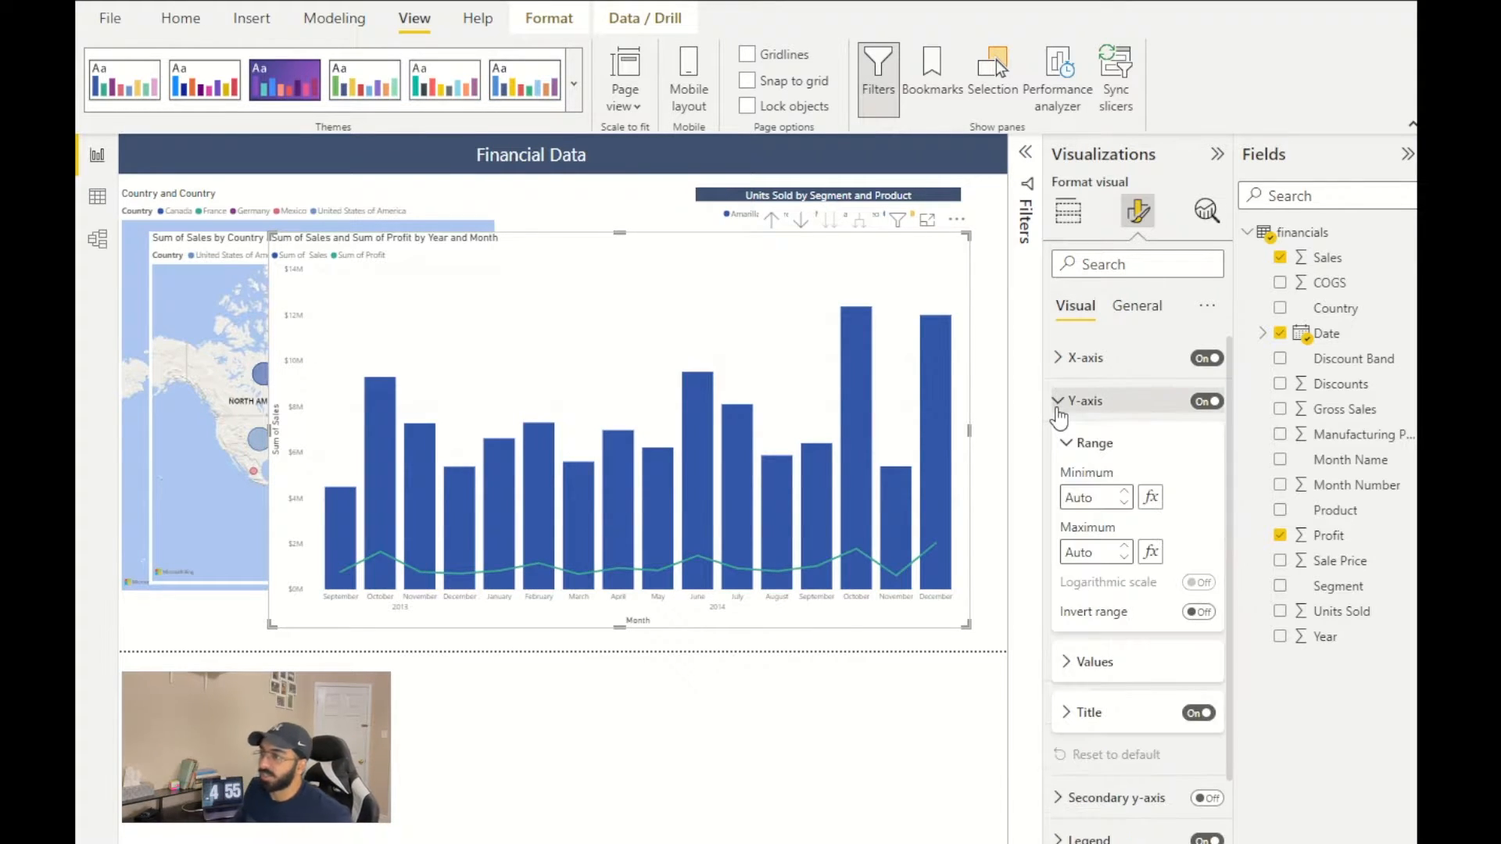
left_click(1073, 673)
scroll(1137, 678, "down", 5)
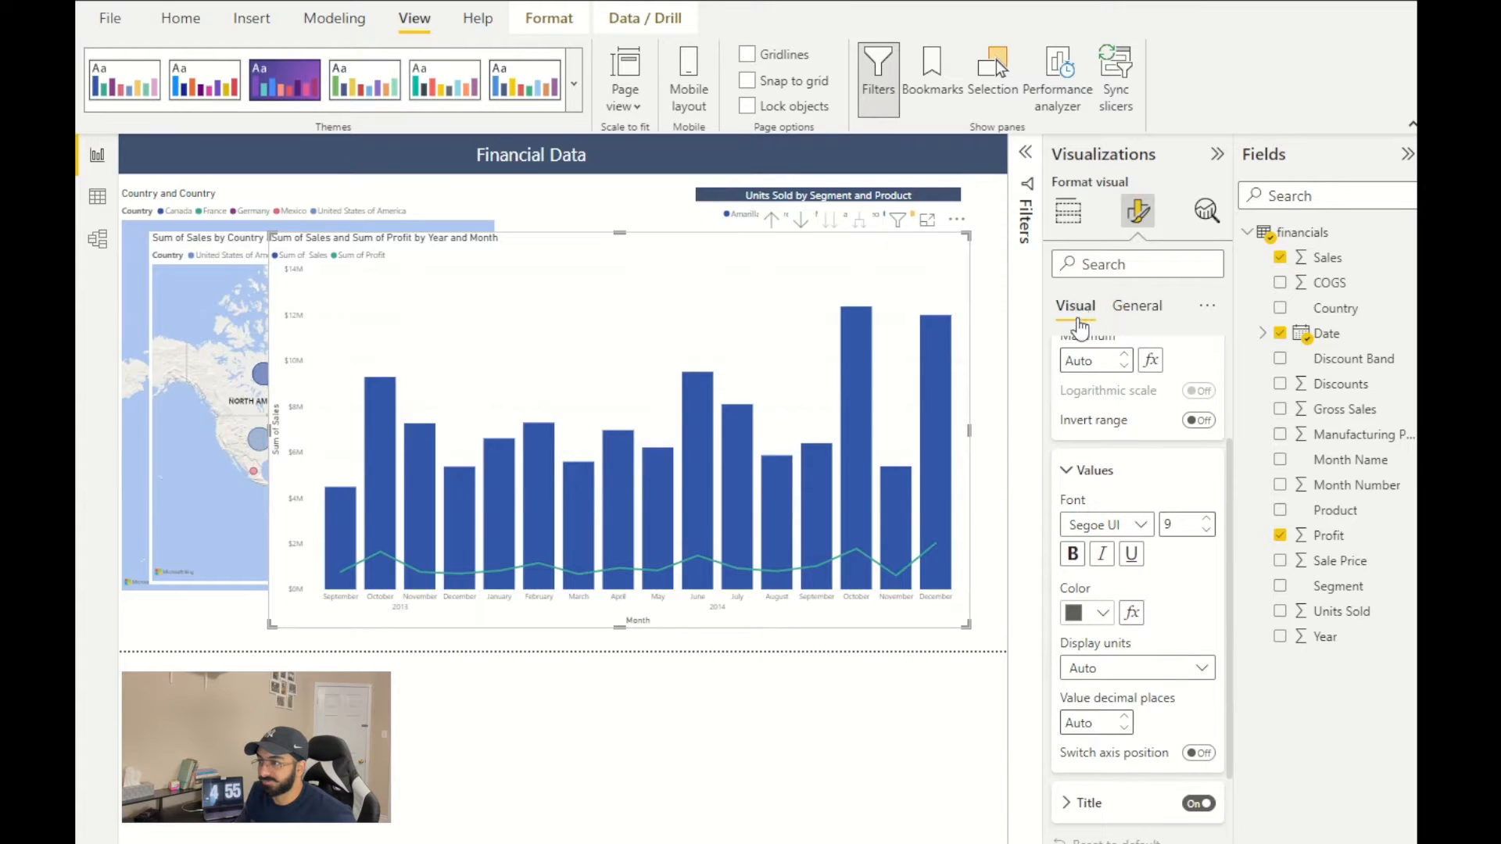
- Shrink the sales and profit combo chart, place it directly below the Units Sold chart, and deselect it
left_click_drag(272, 234, 663, 410)
left_click_drag(785, 423, 801, 426)
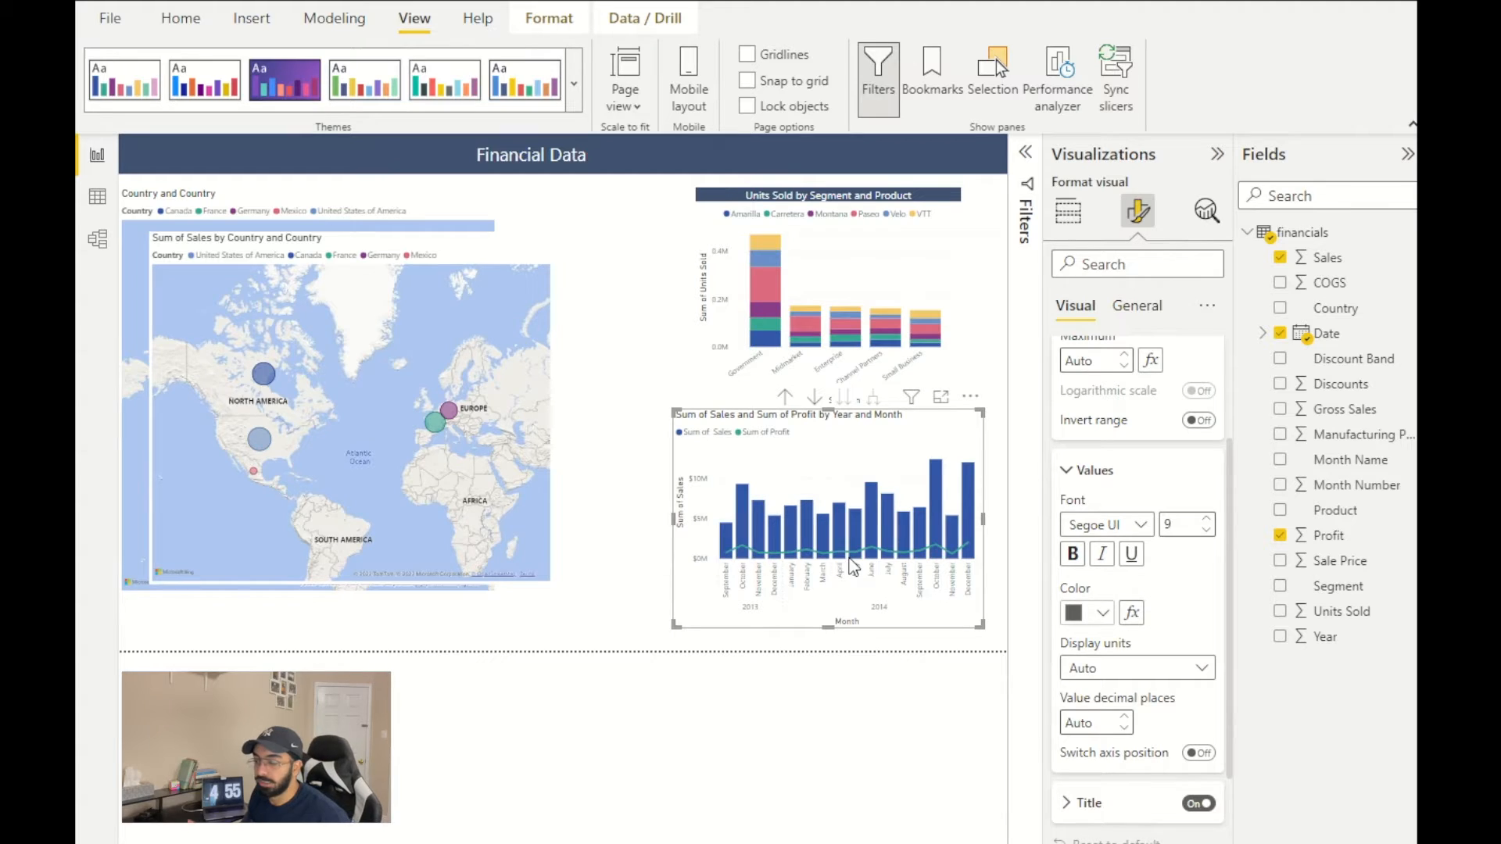
mouse_move(806, 552)
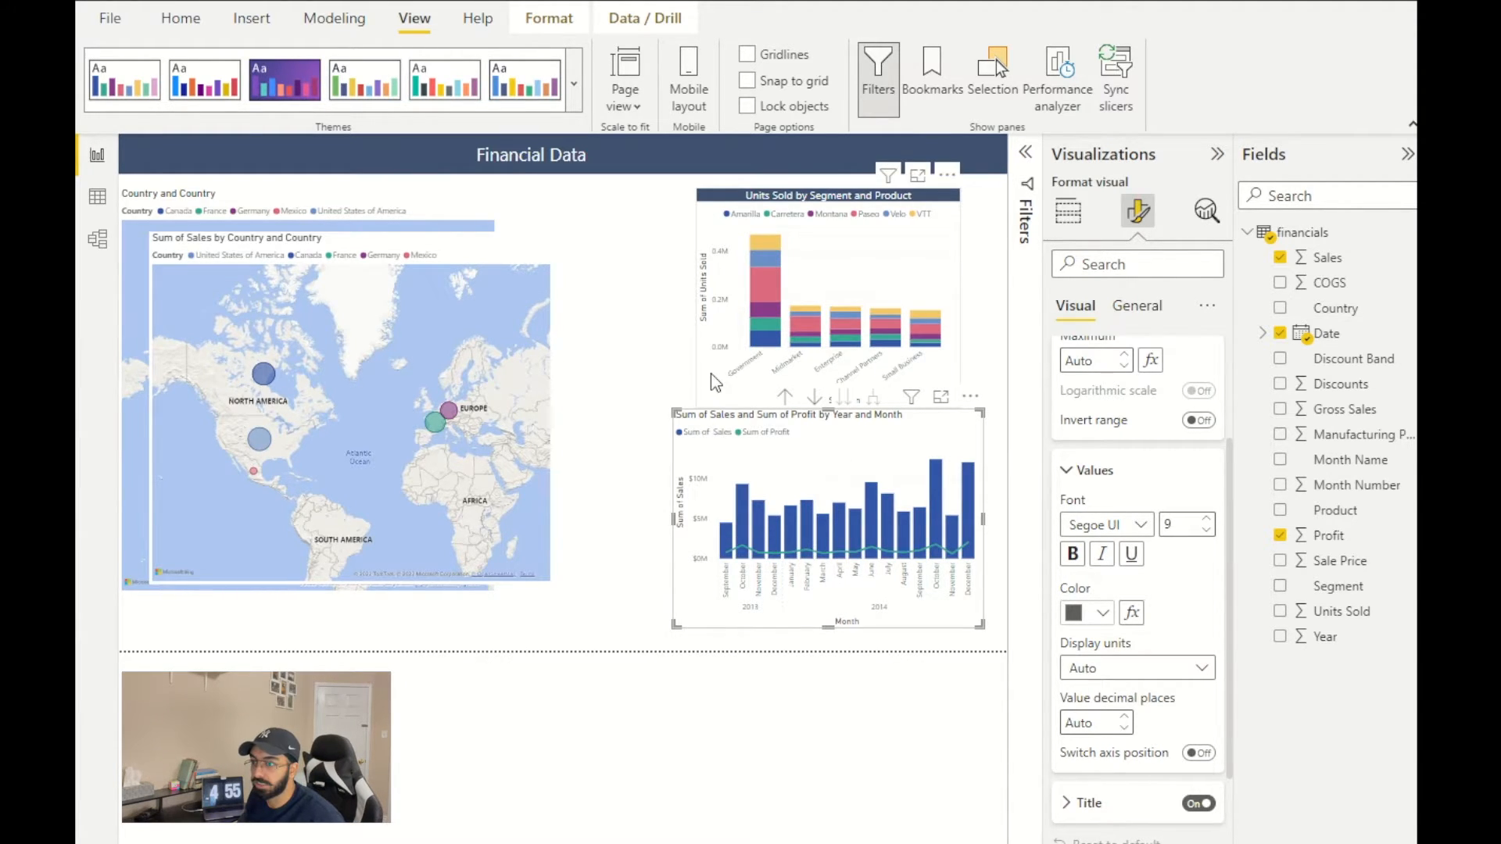
left_click(638, 247)
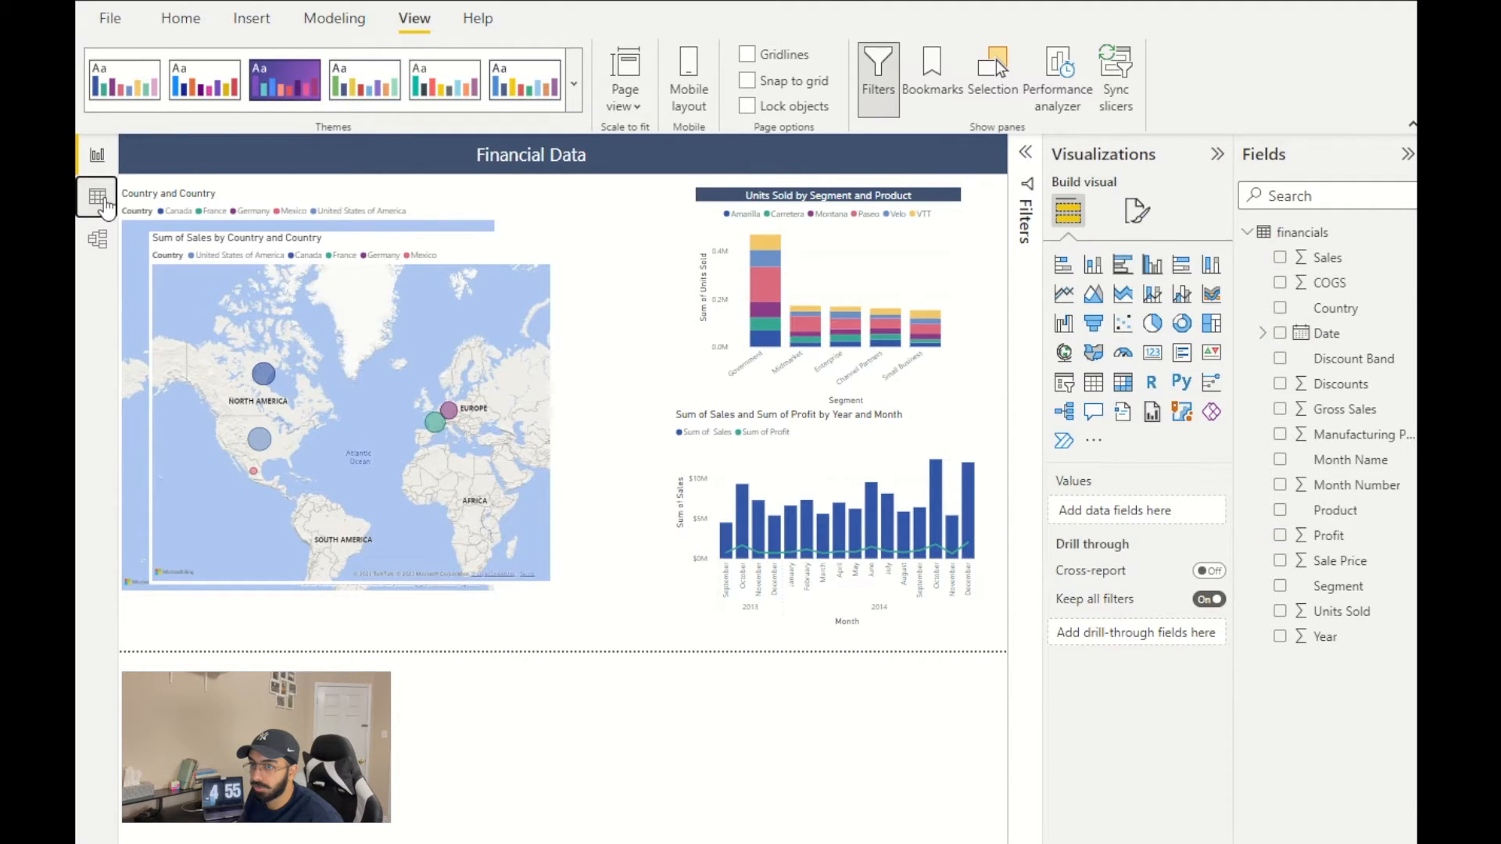
- Check the Segment column in the data table and return to the report page
left_click(97, 196)
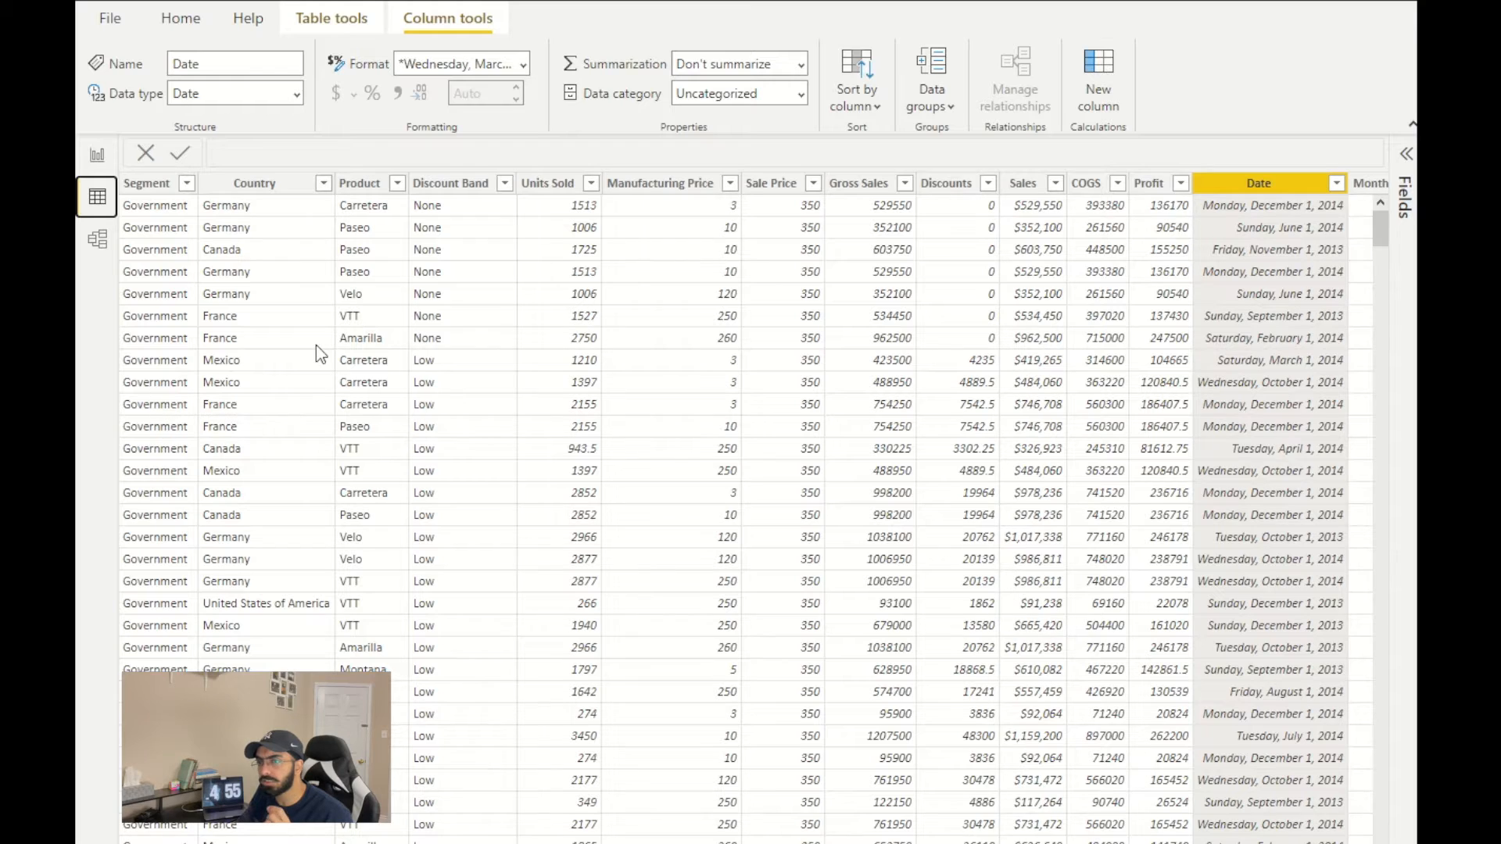
left_click(186, 184)
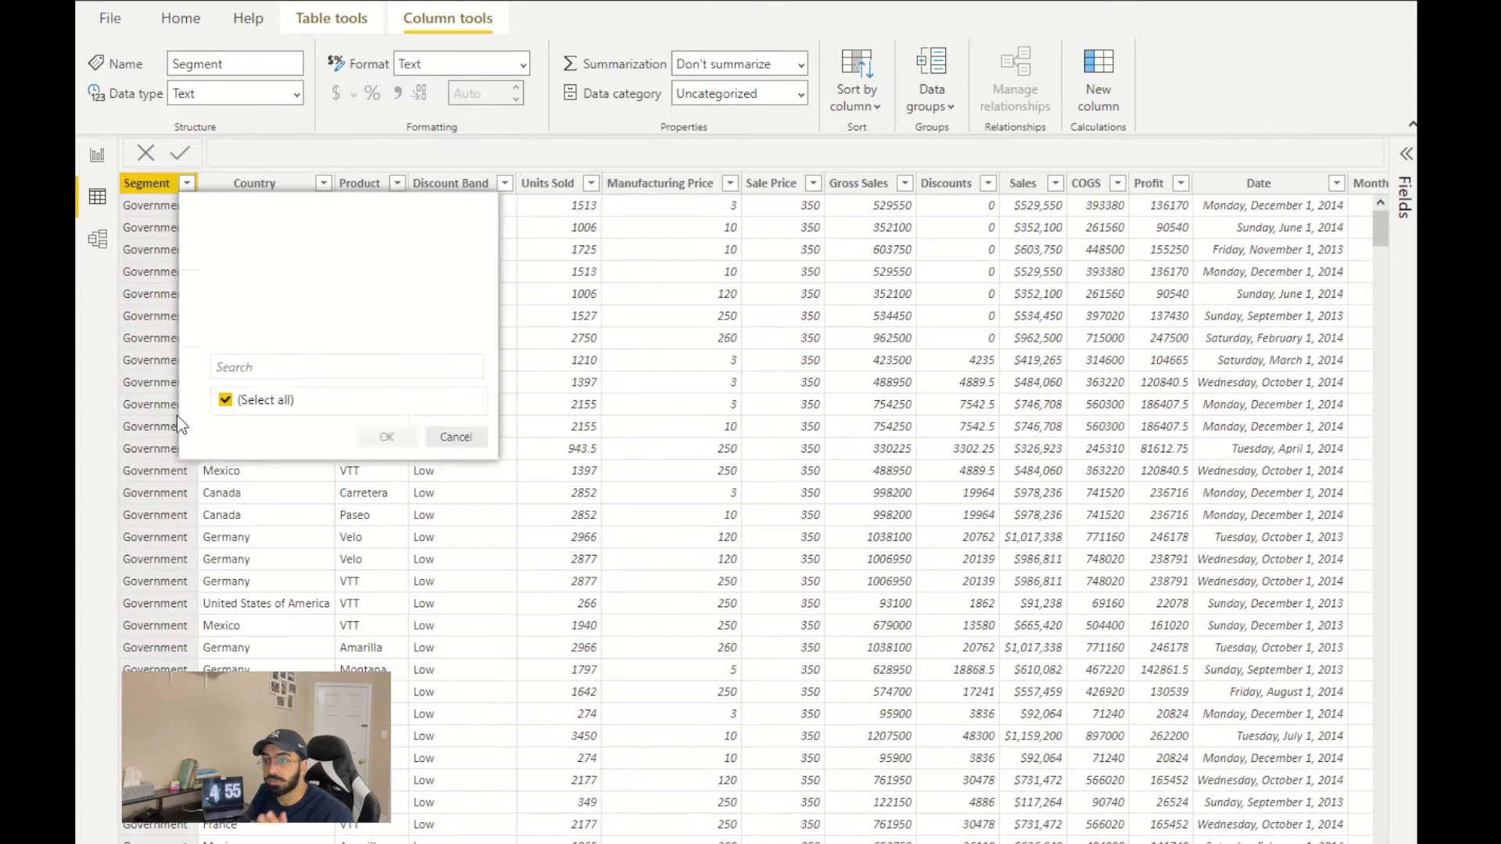
left_click(96, 155)
left_click(96, 155)
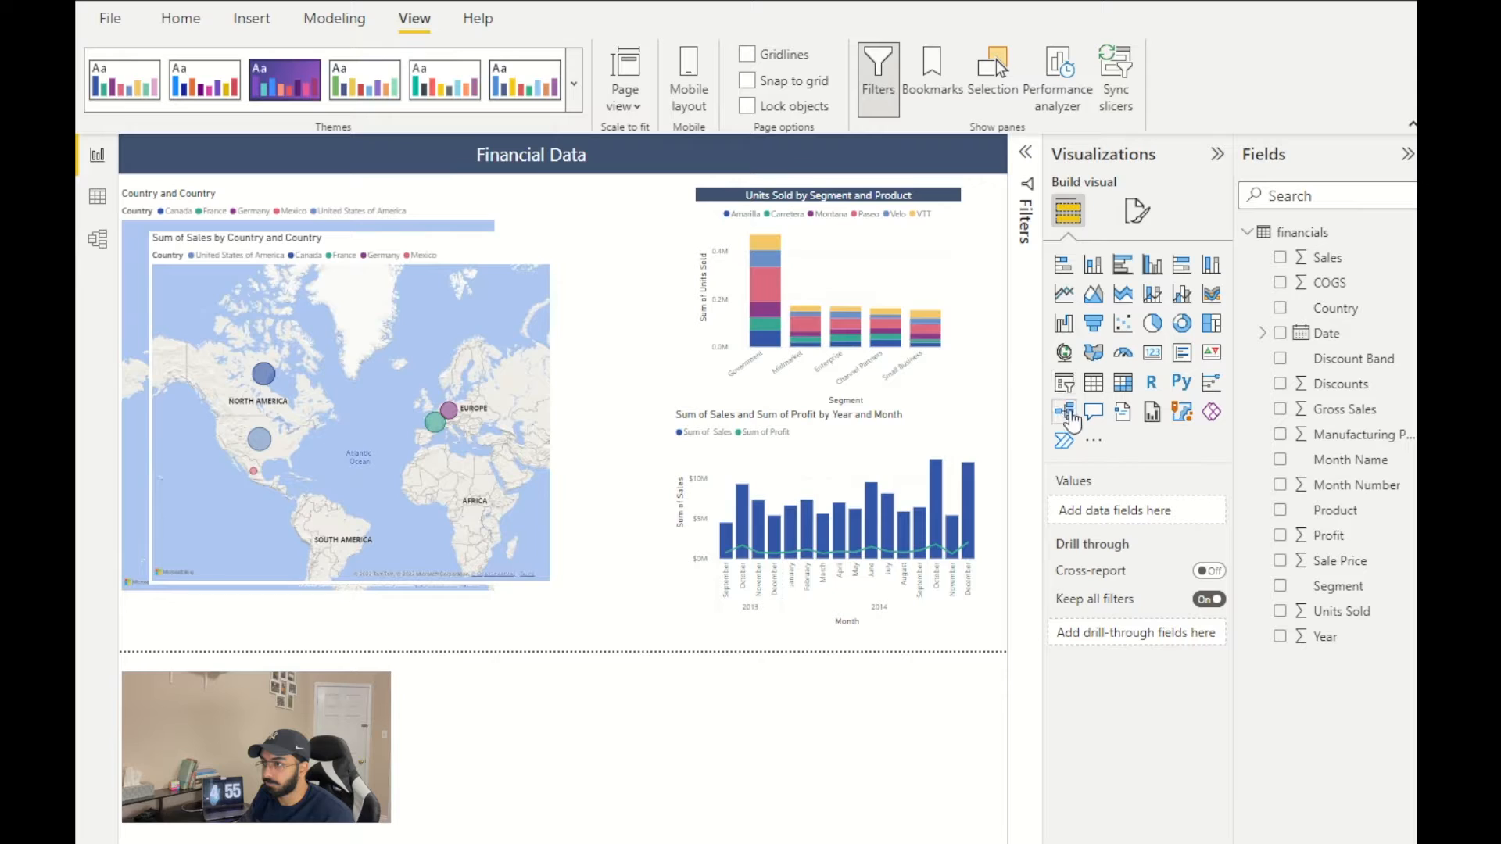
- Add a stacked bar chart, enlarge it, and position it over the area between the map and the column charts
left_click(1181, 264)
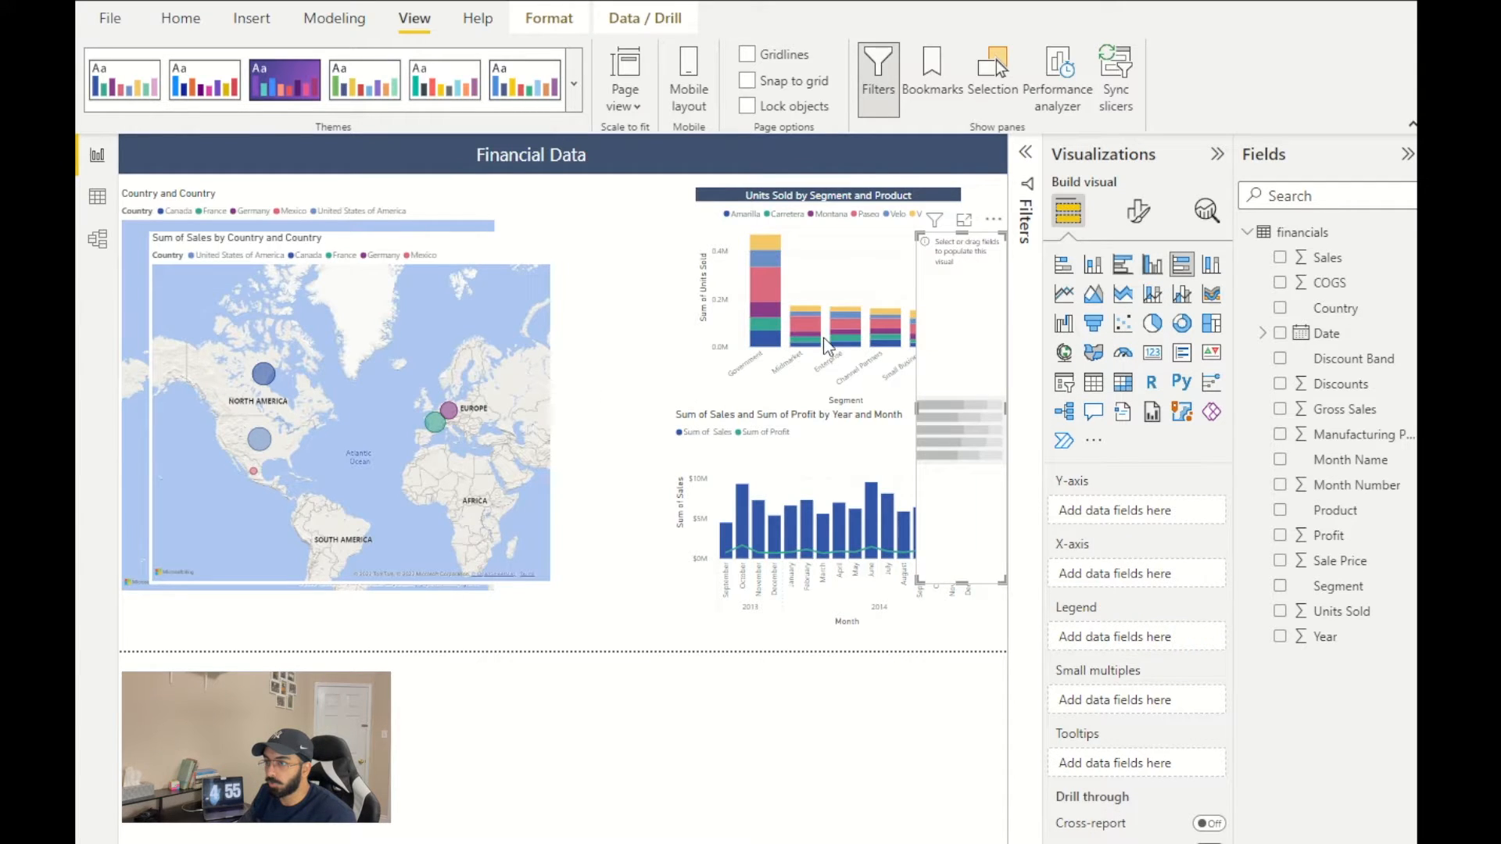
left_click(1063, 264)
left_click_drag(917, 285, 461, 270)
left_click_drag(508, 538, 749, 603)
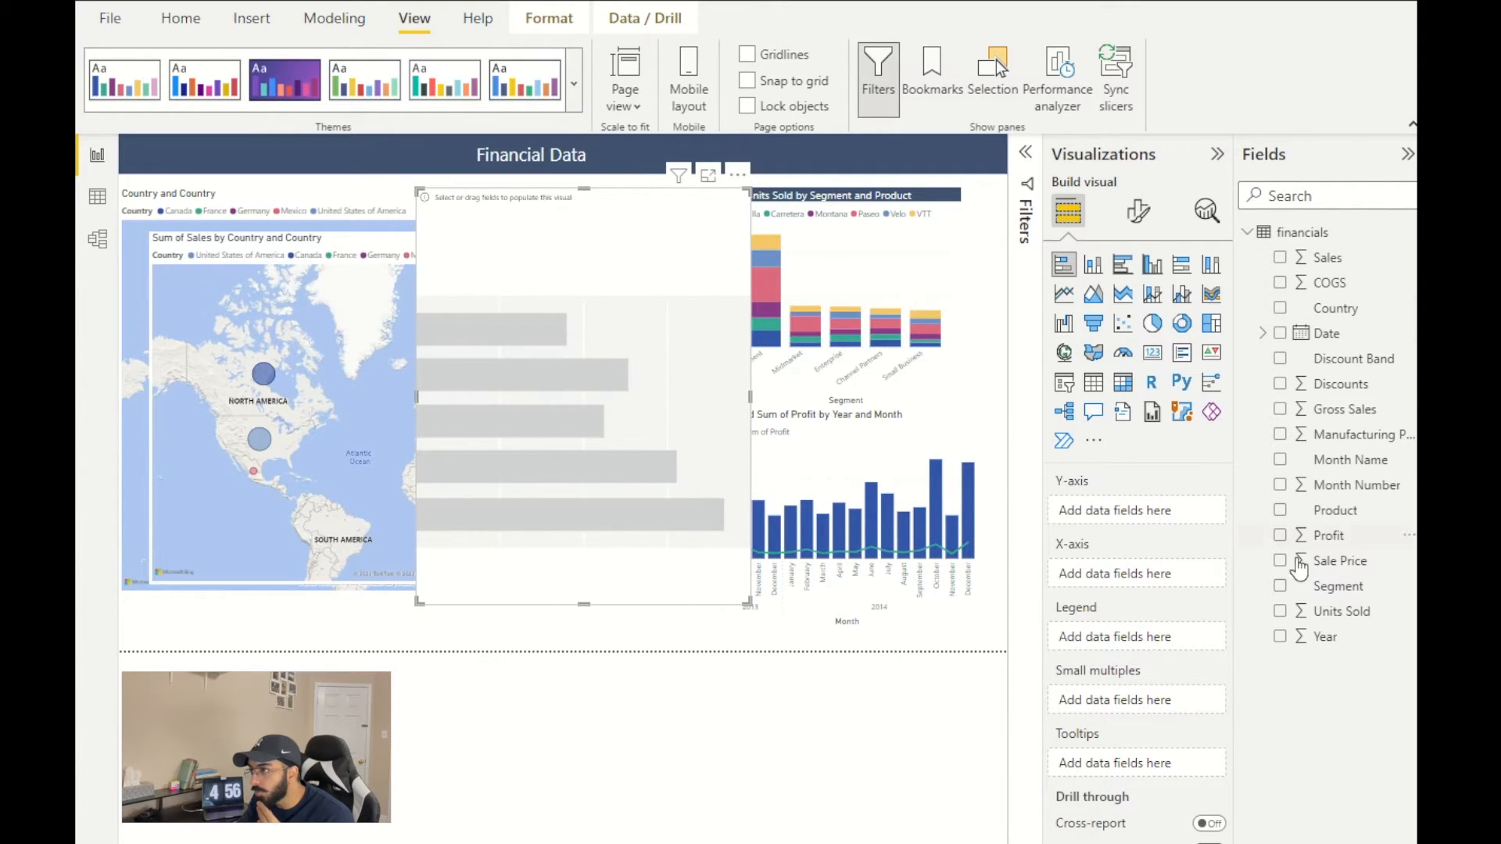
- Plot Discounts by Segment in the new bar chart, widen it leftward, and use Discount Band as its legend
left_click(1281, 587)
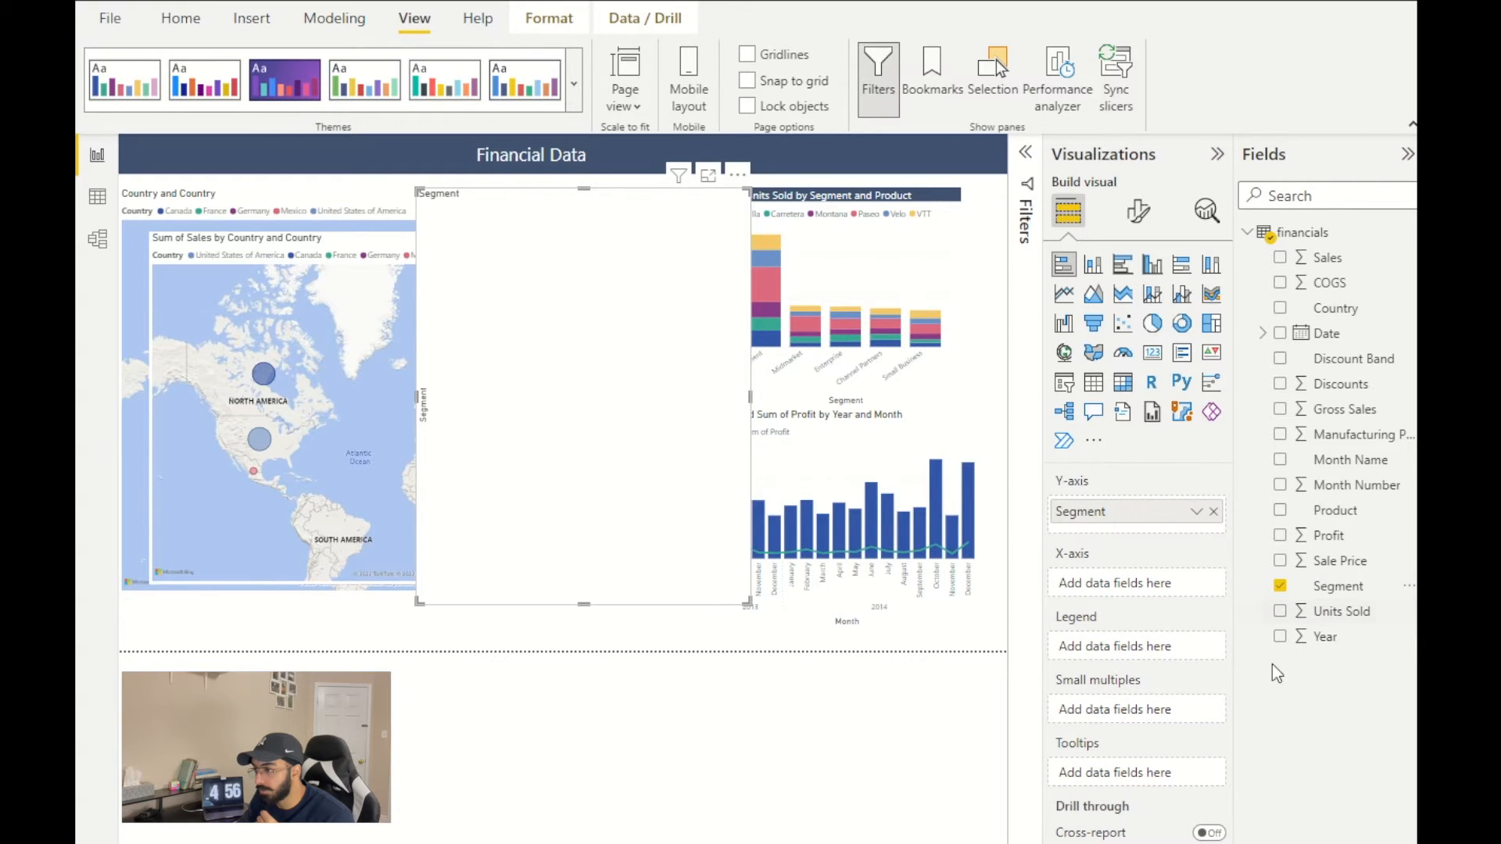
left_click_drag(1342, 385, 1169, 585)
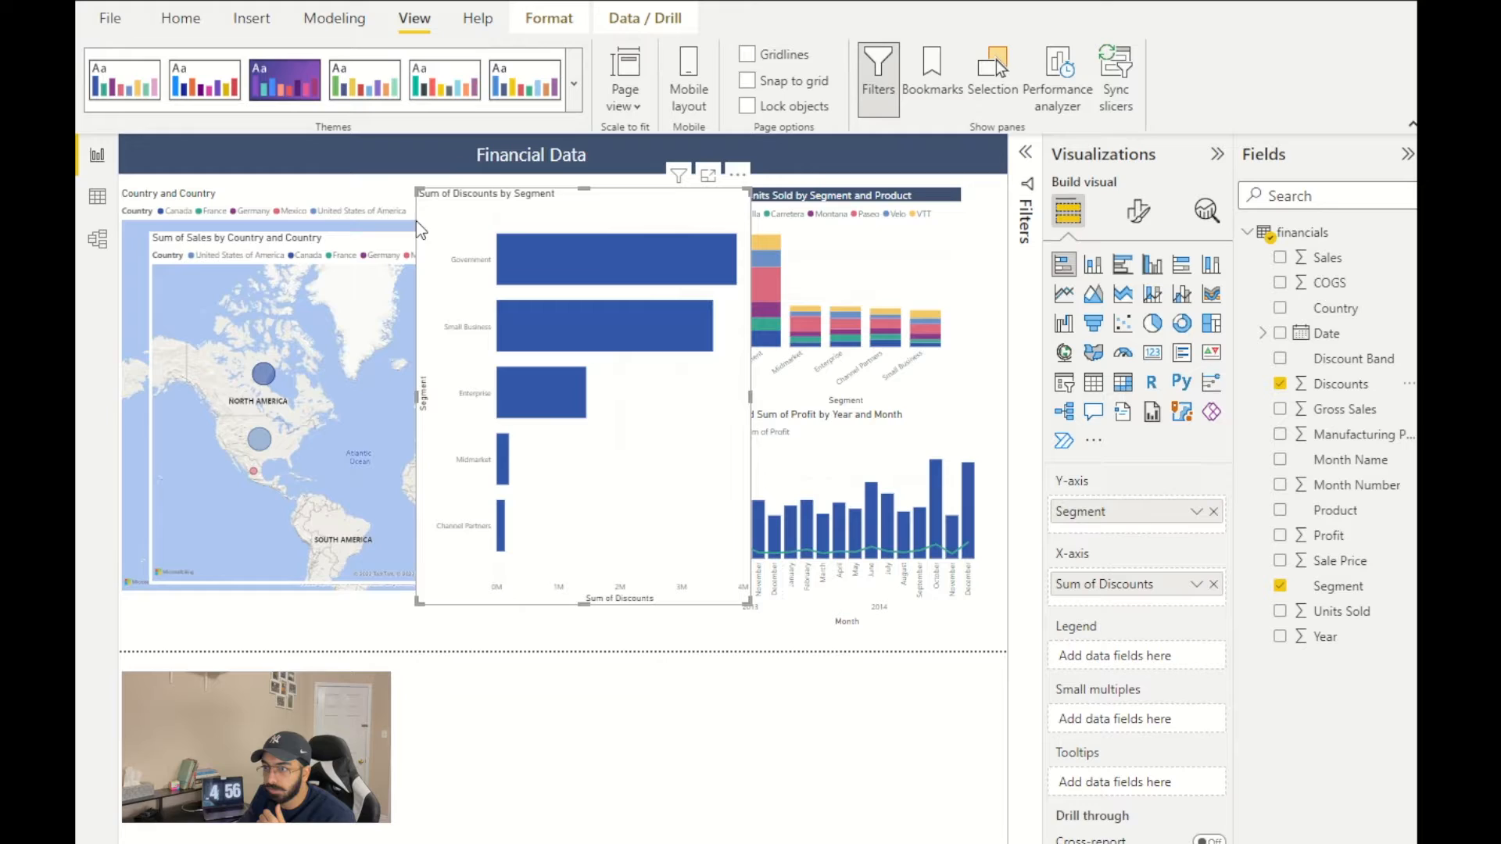
left_click_drag(418, 190, 186, 191)
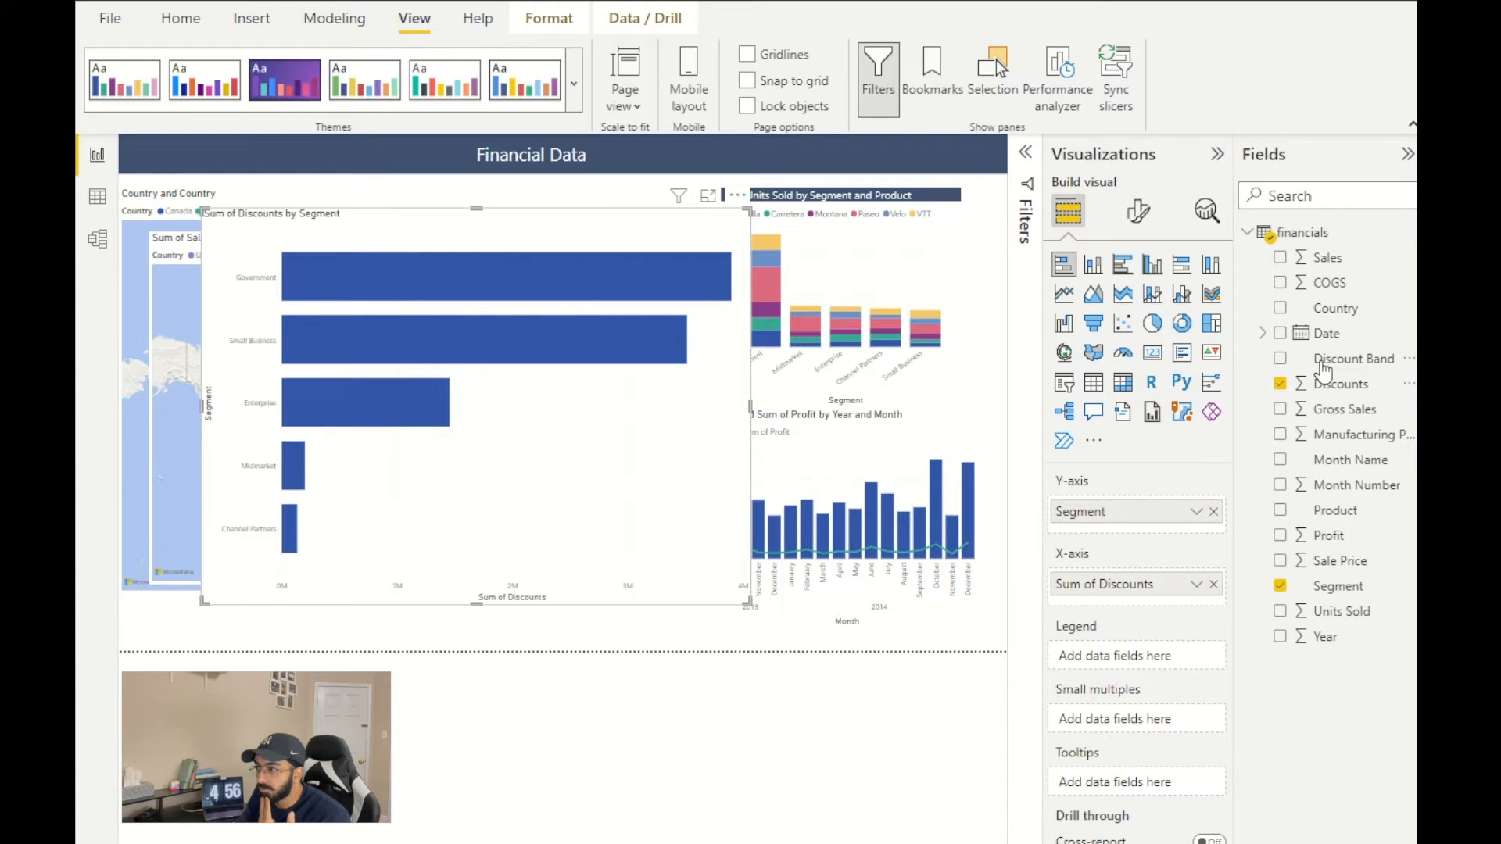
left_click_drag(1322, 368, 1149, 655)
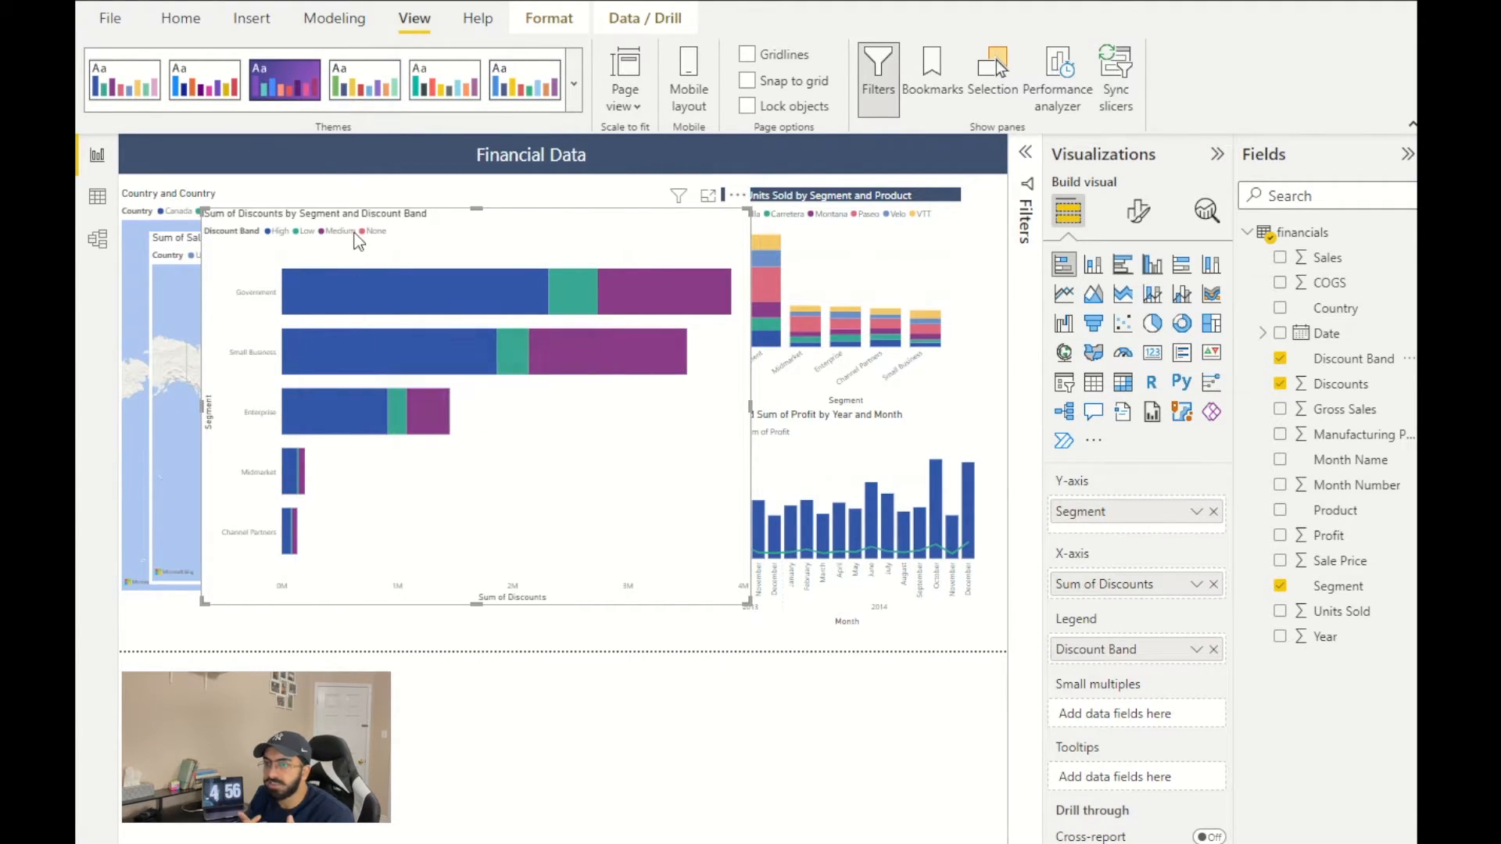
- Check the Discount Band column in the data table and widen the discounts bar chart toward the page's right edge
left_click(96, 198)
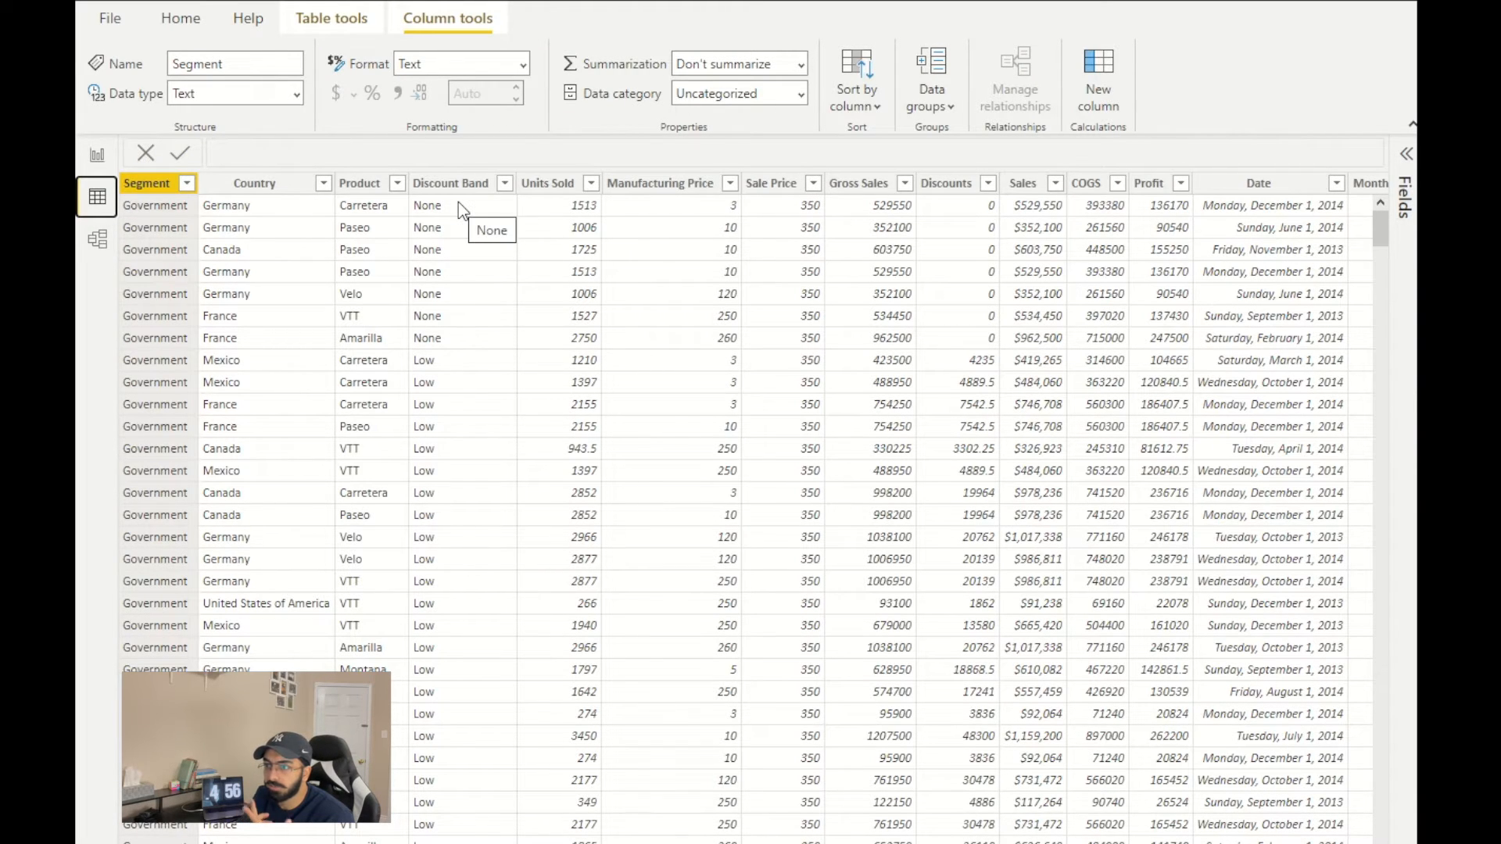
left_click(97, 154)
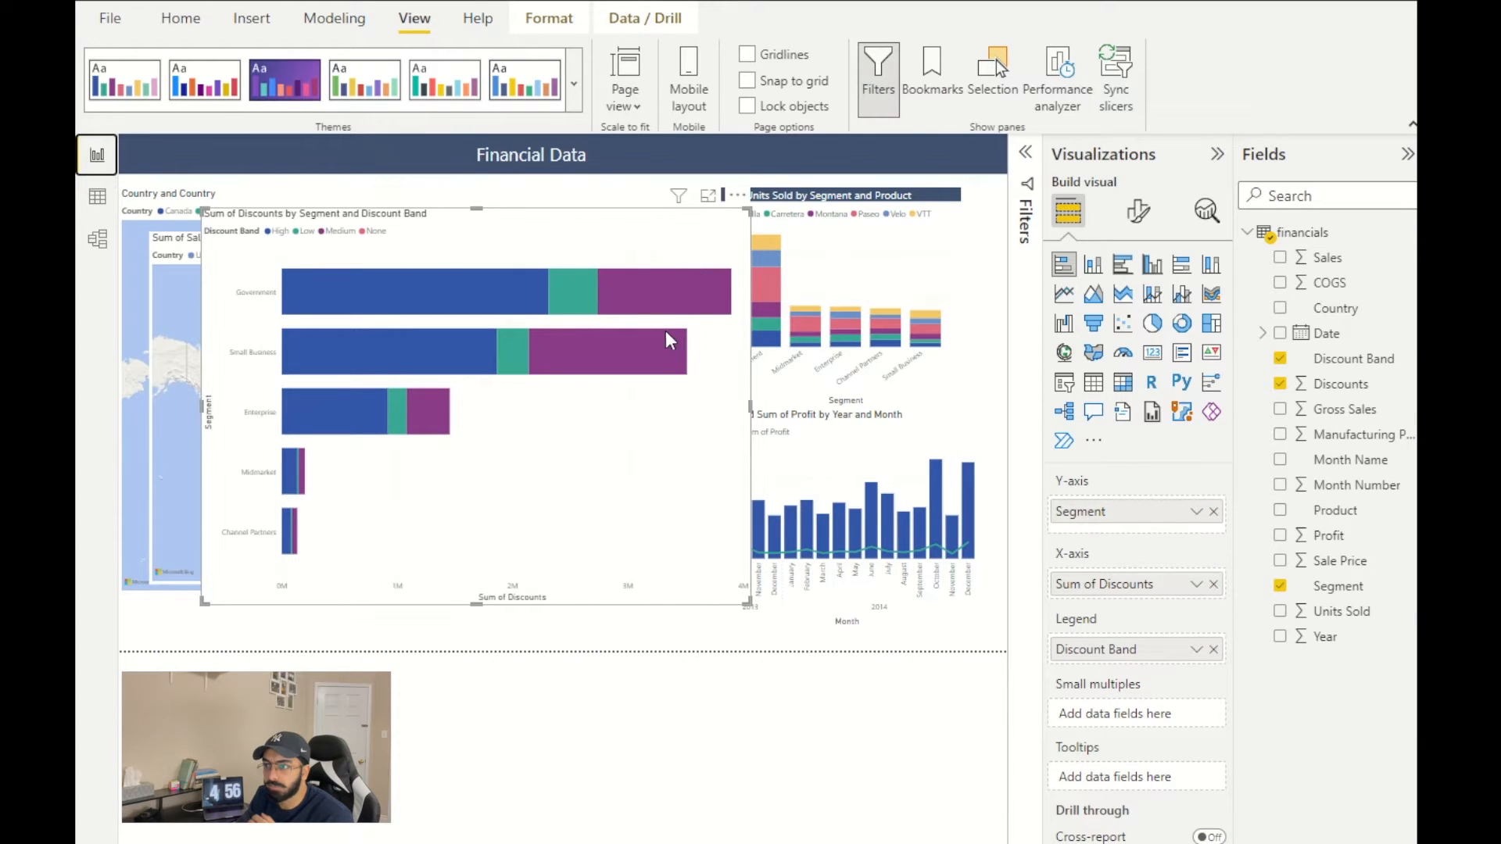
left_click_drag(750, 407, 983, 403)
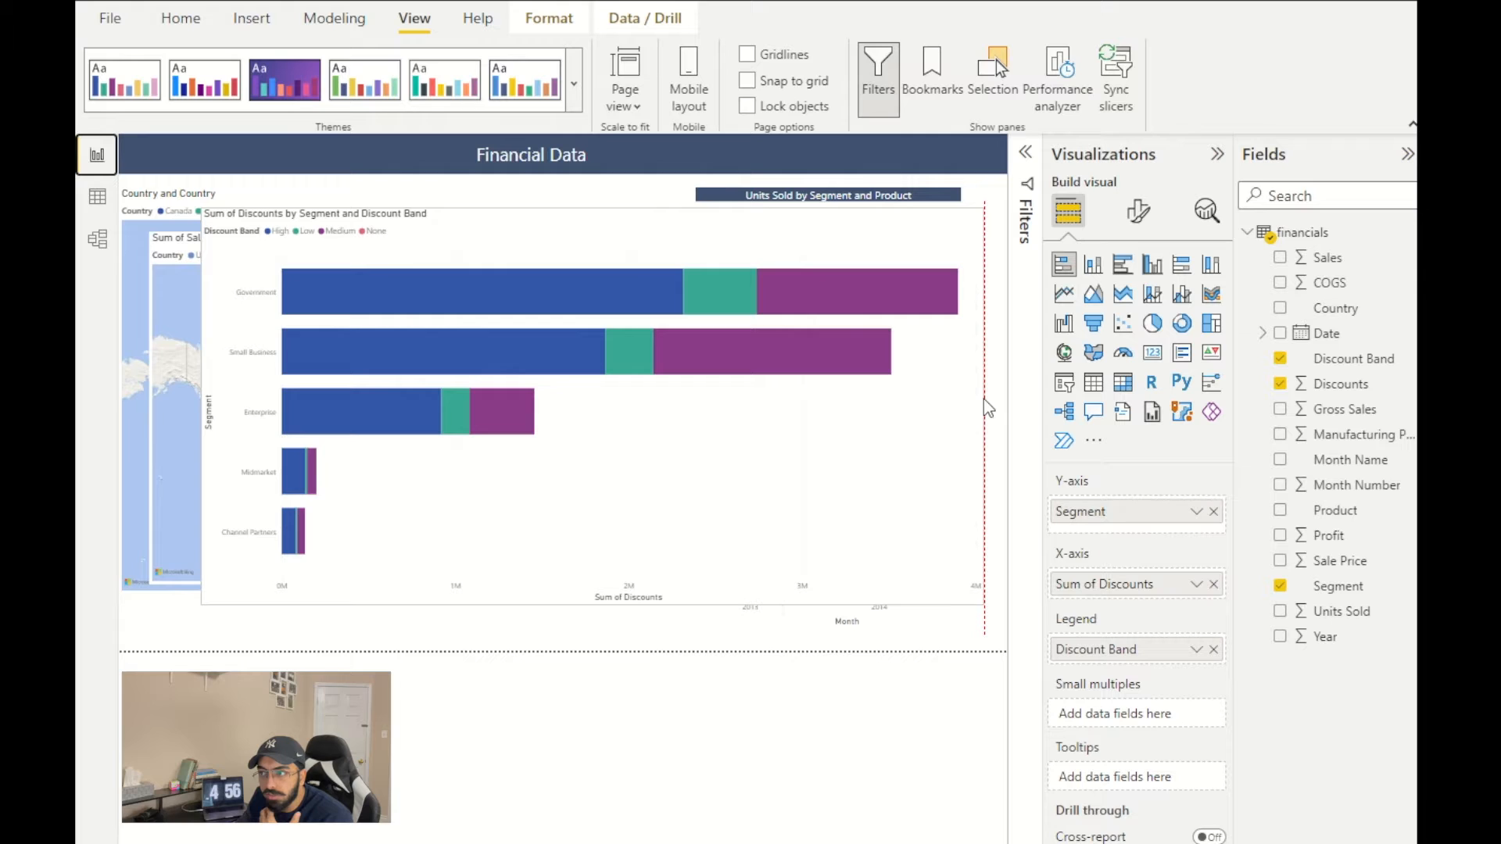
- Narrow the discounts bar chart, and filter the data table's Discount Band column to show only None
left_click_drag(984, 399, 910, 419)
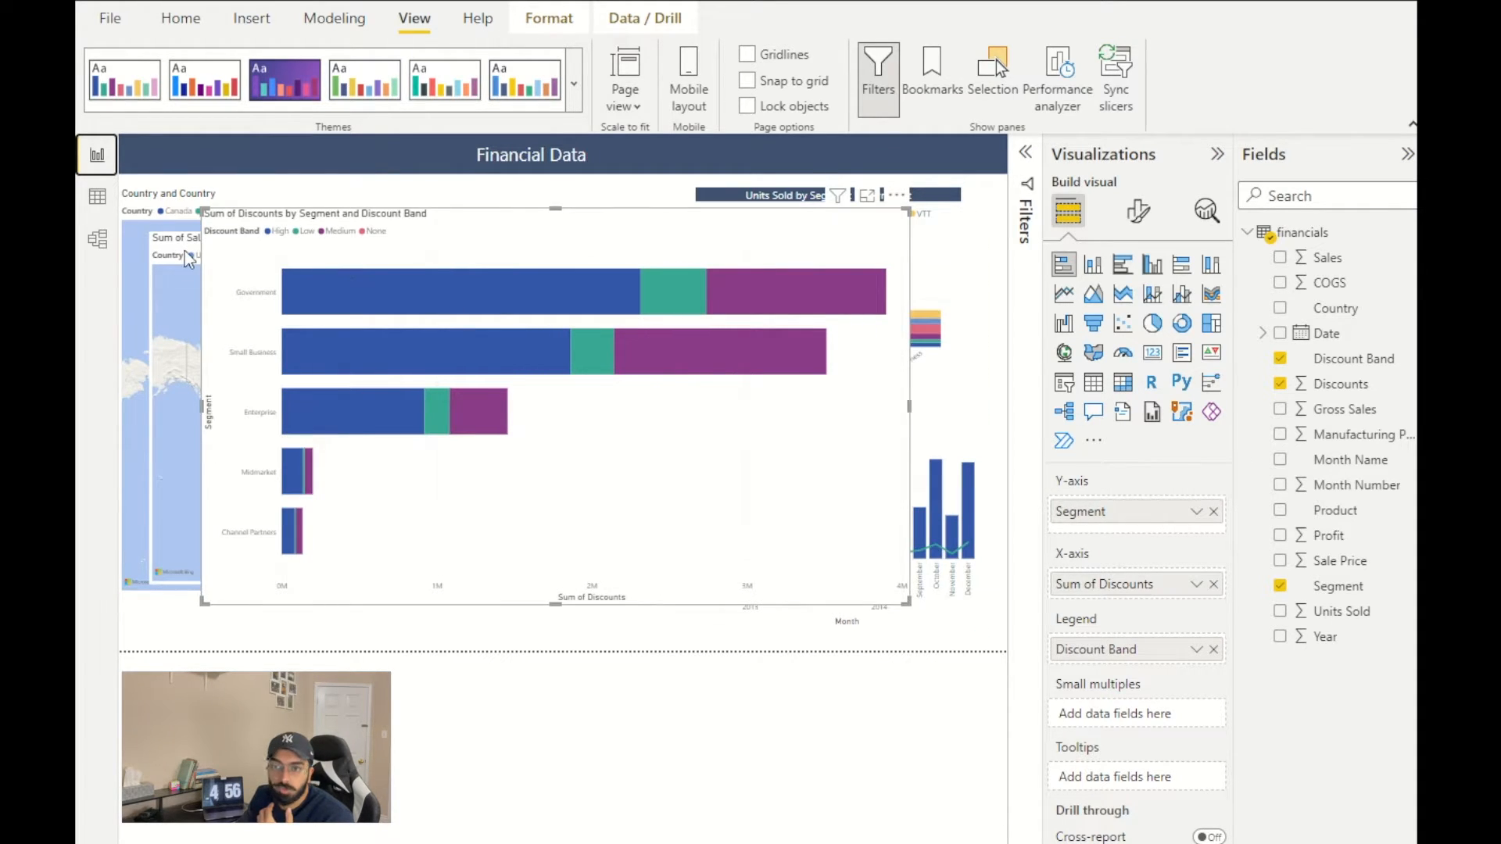
left_click(97, 196)
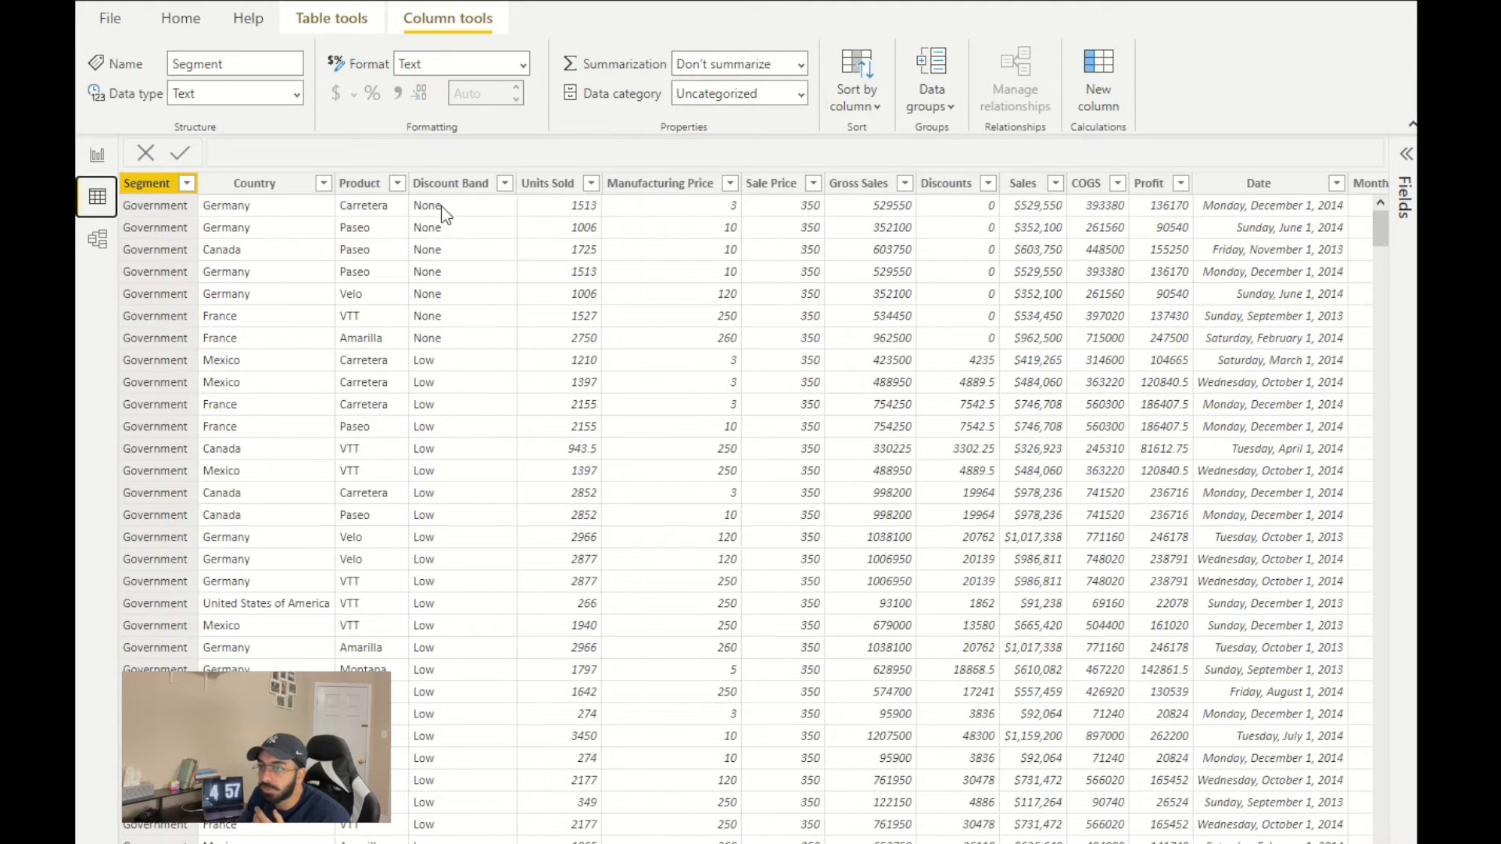
left_click(504, 183)
left_click(578, 401)
left_click(569, 475)
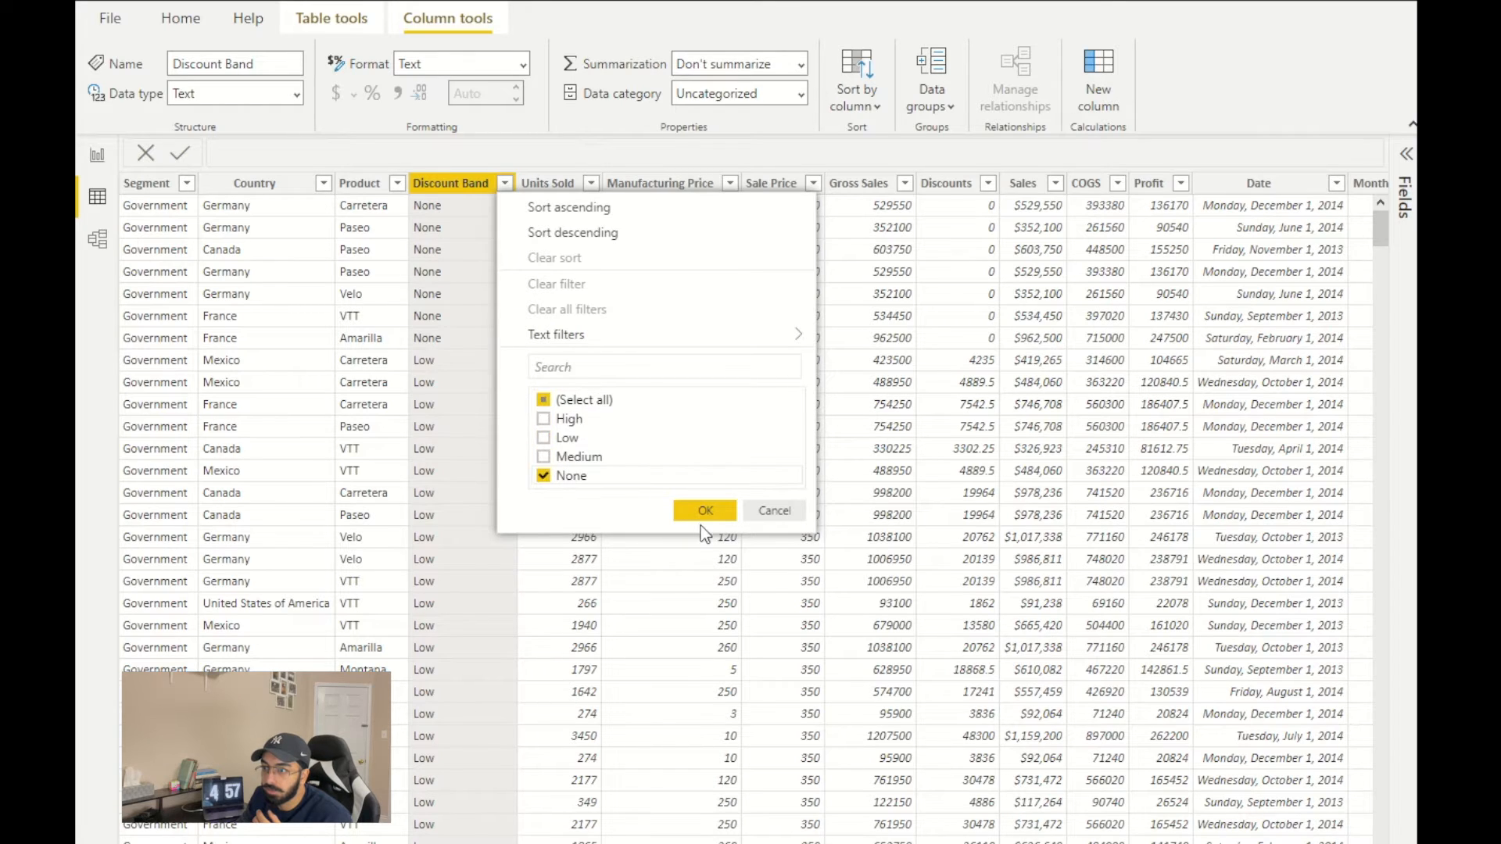
left_click(703, 513)
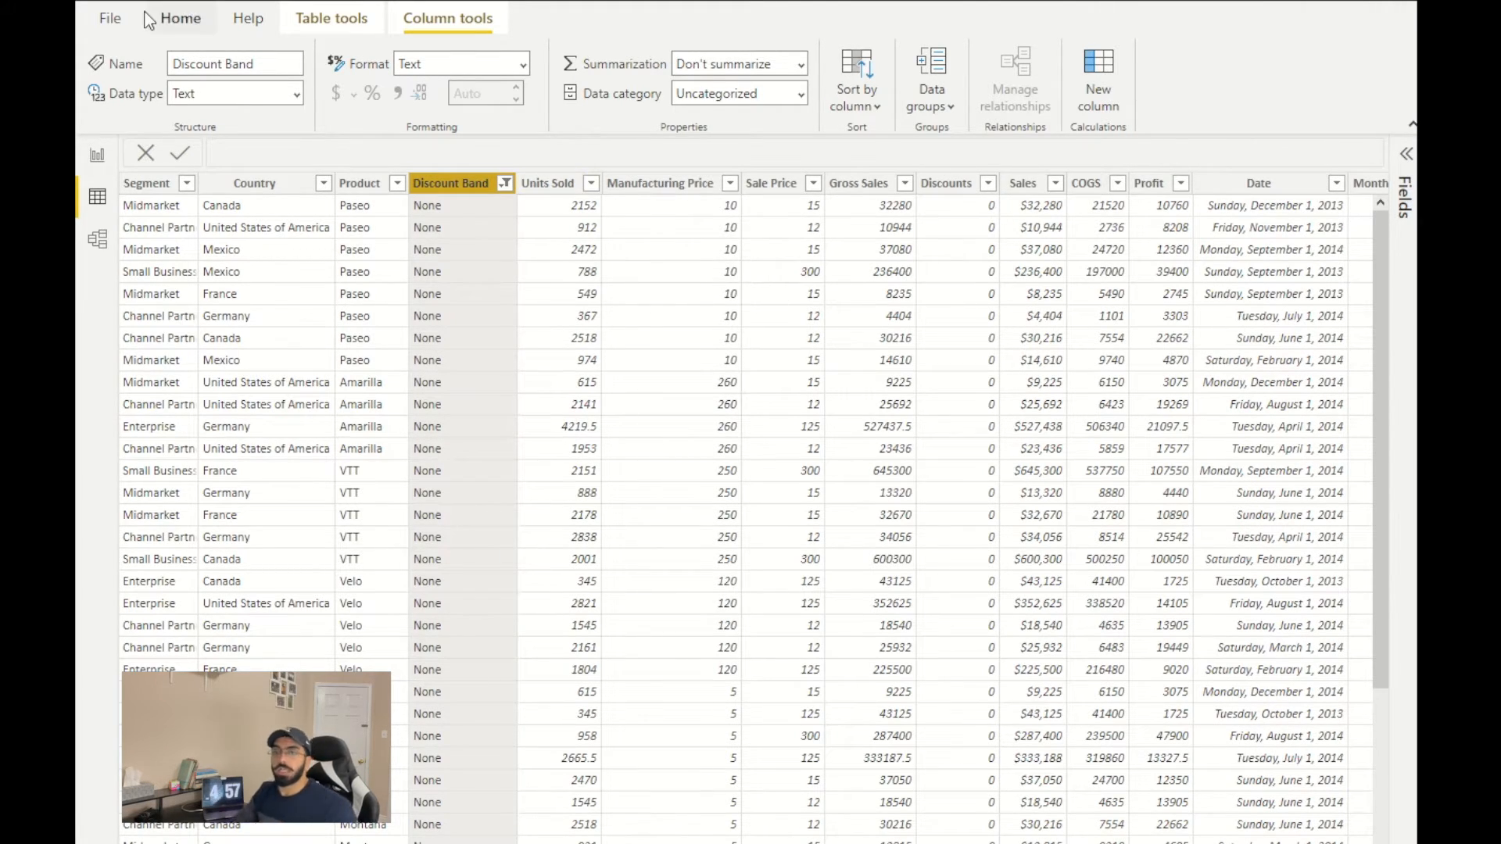
- Clear the Discount Band filter in the data table and return to the report page
left_click(506, 185)
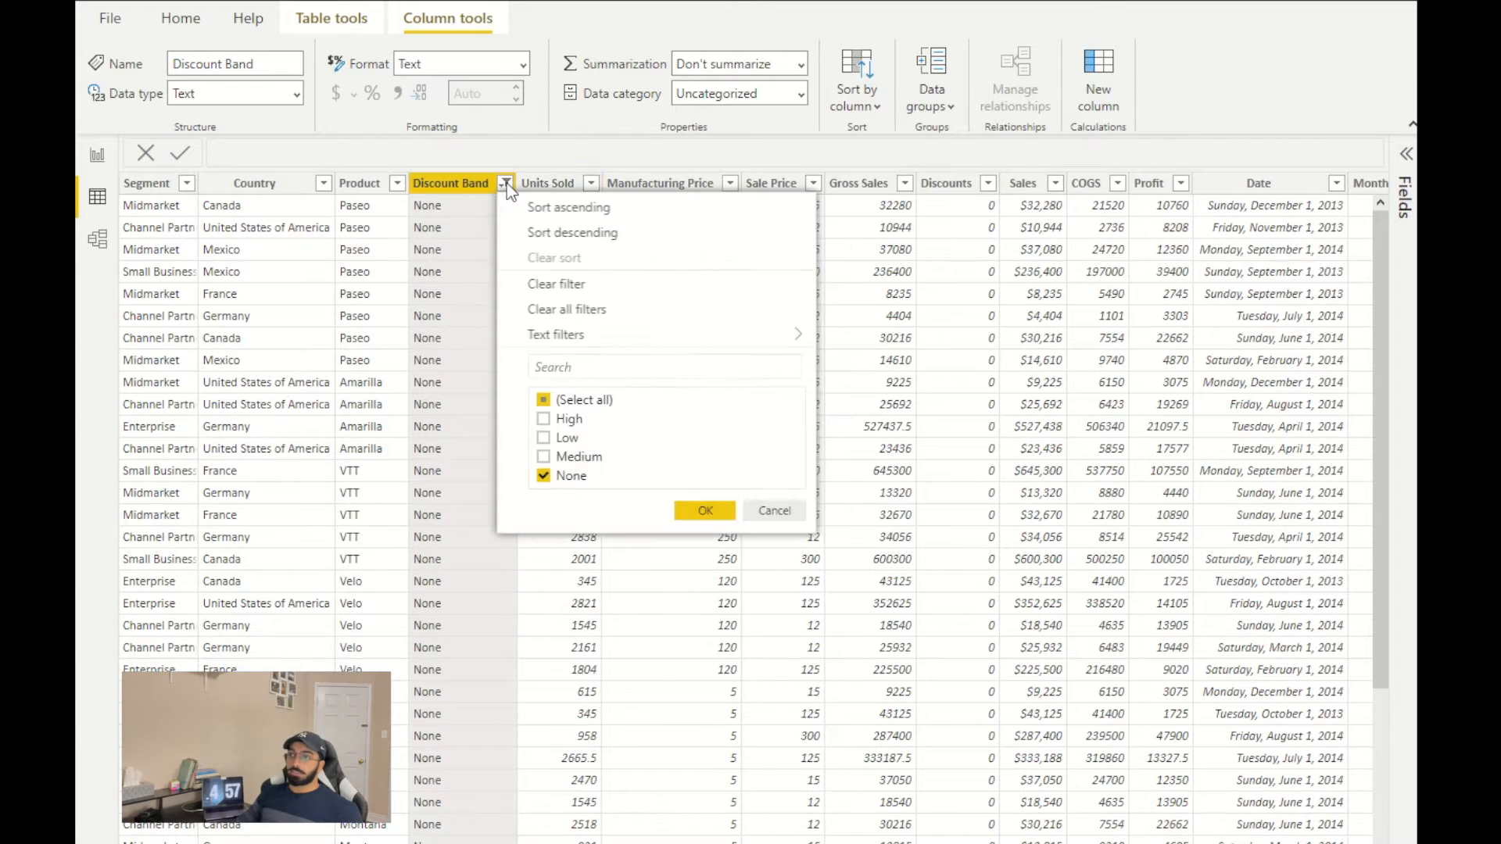
left_click(610, 285)
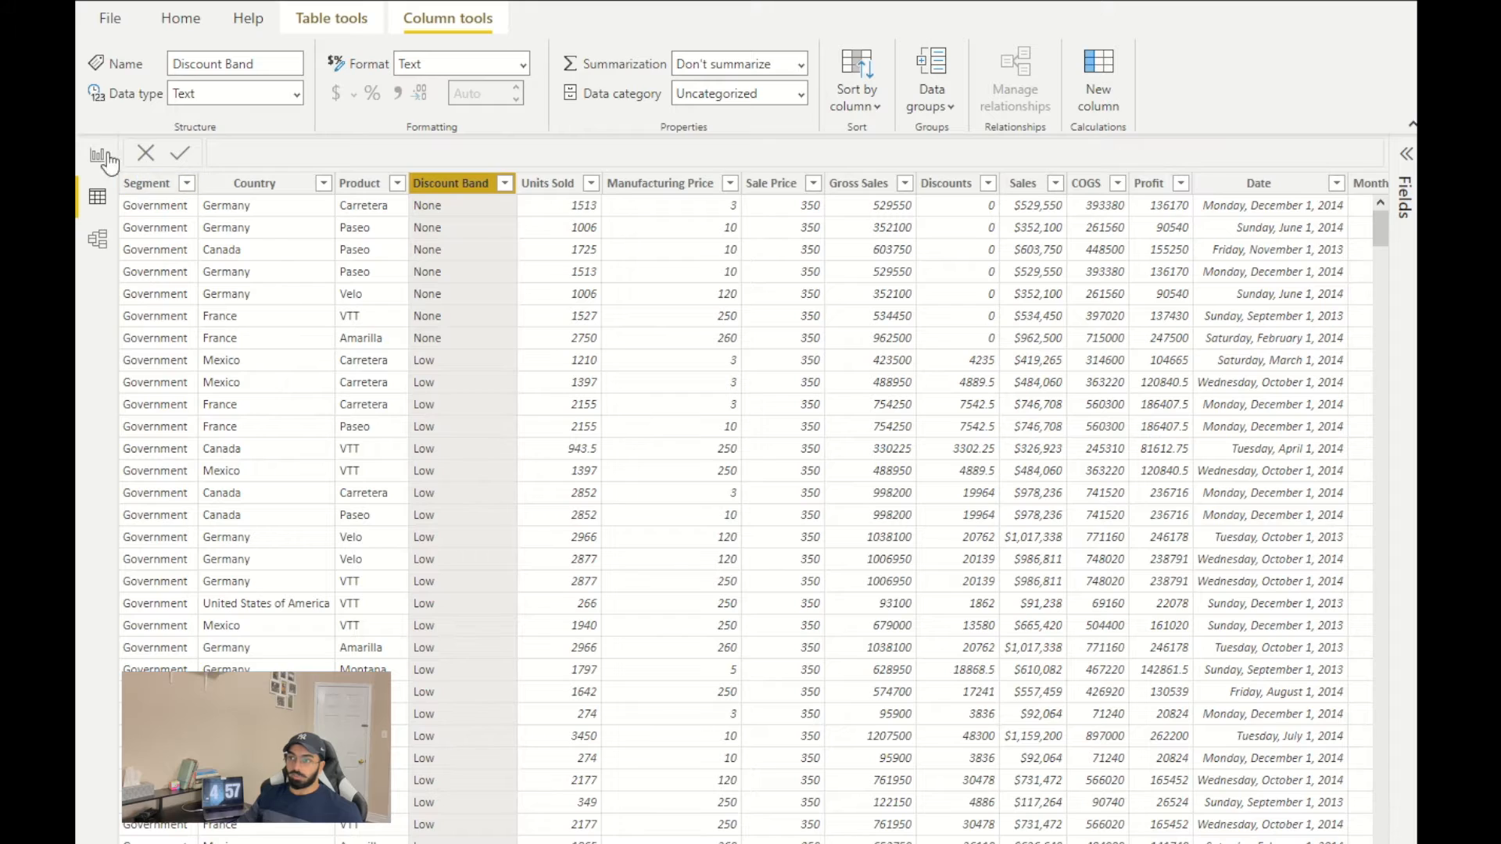
left_click(108, 160)
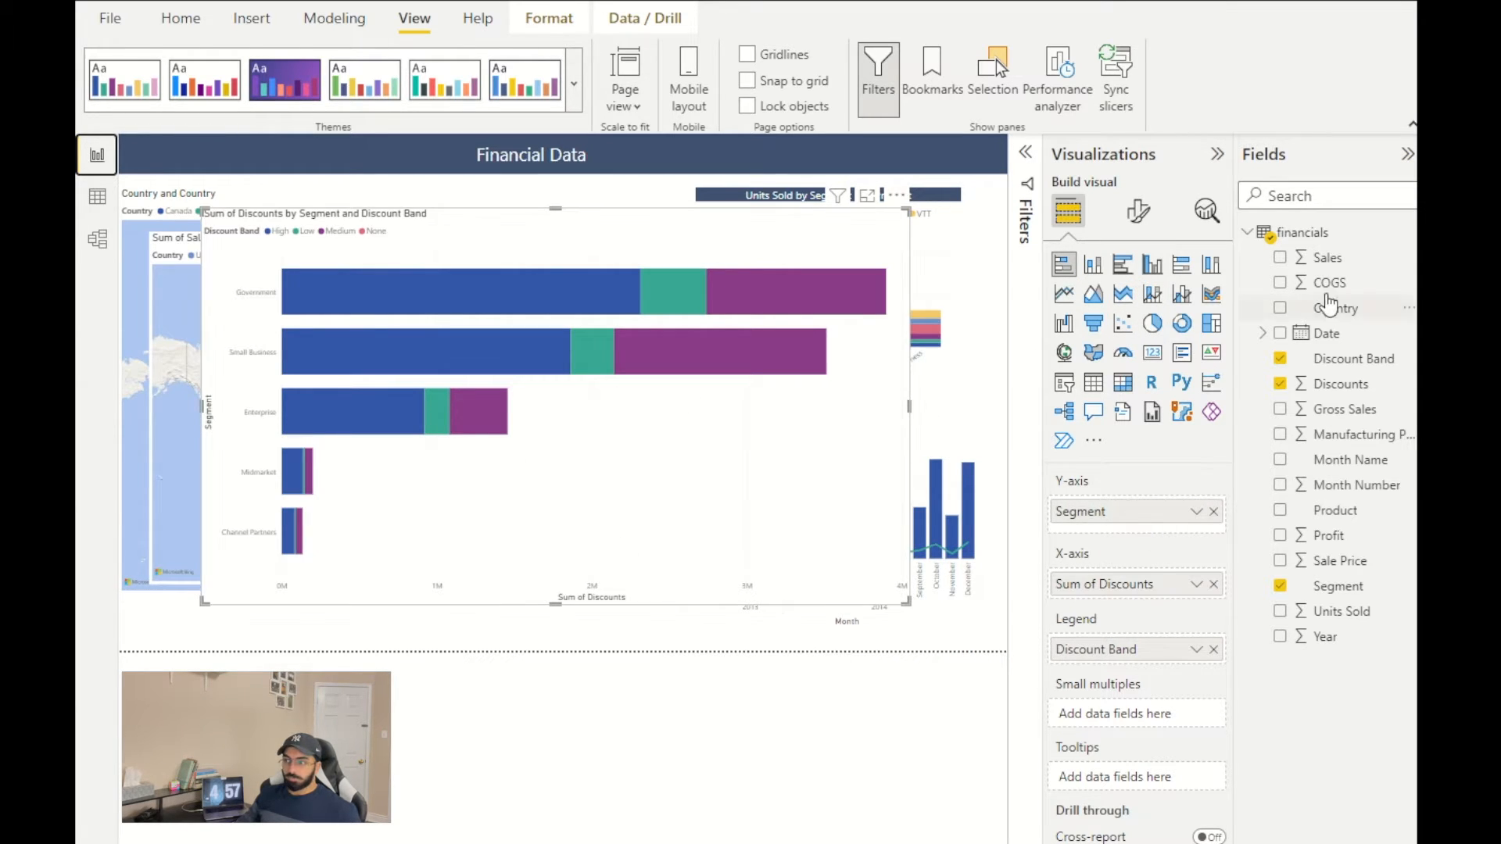
- Convert the discounts chart to a line and stacked column chart with Sales as columns and Discounts as the line, and enlarge it
left_click(1155, 297)
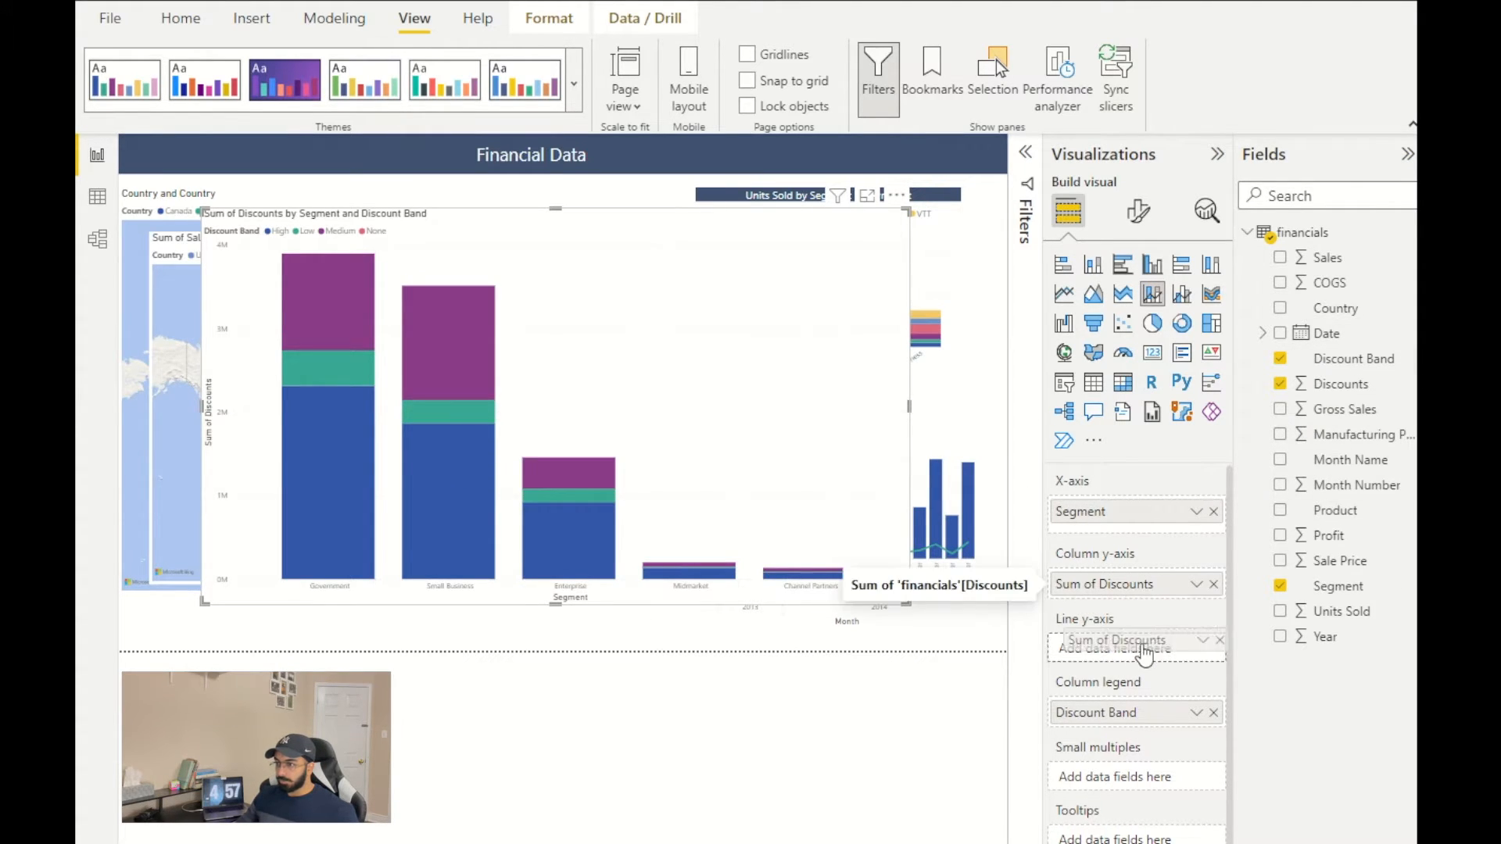
left_click_drag(1141, 653, 1142, 650)
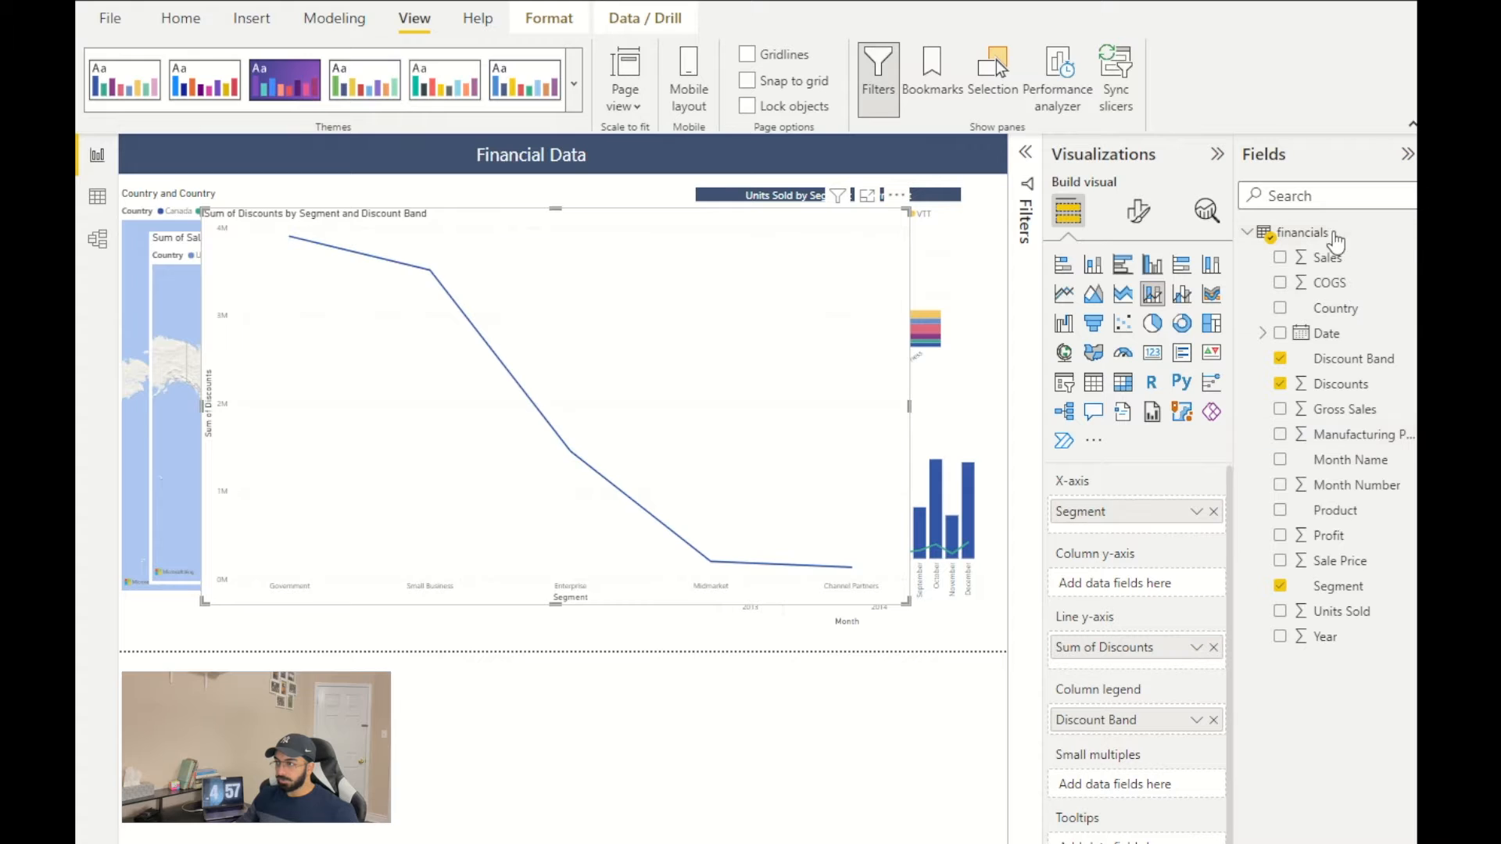
left_click_drag(1321, 266, 1151, 586)
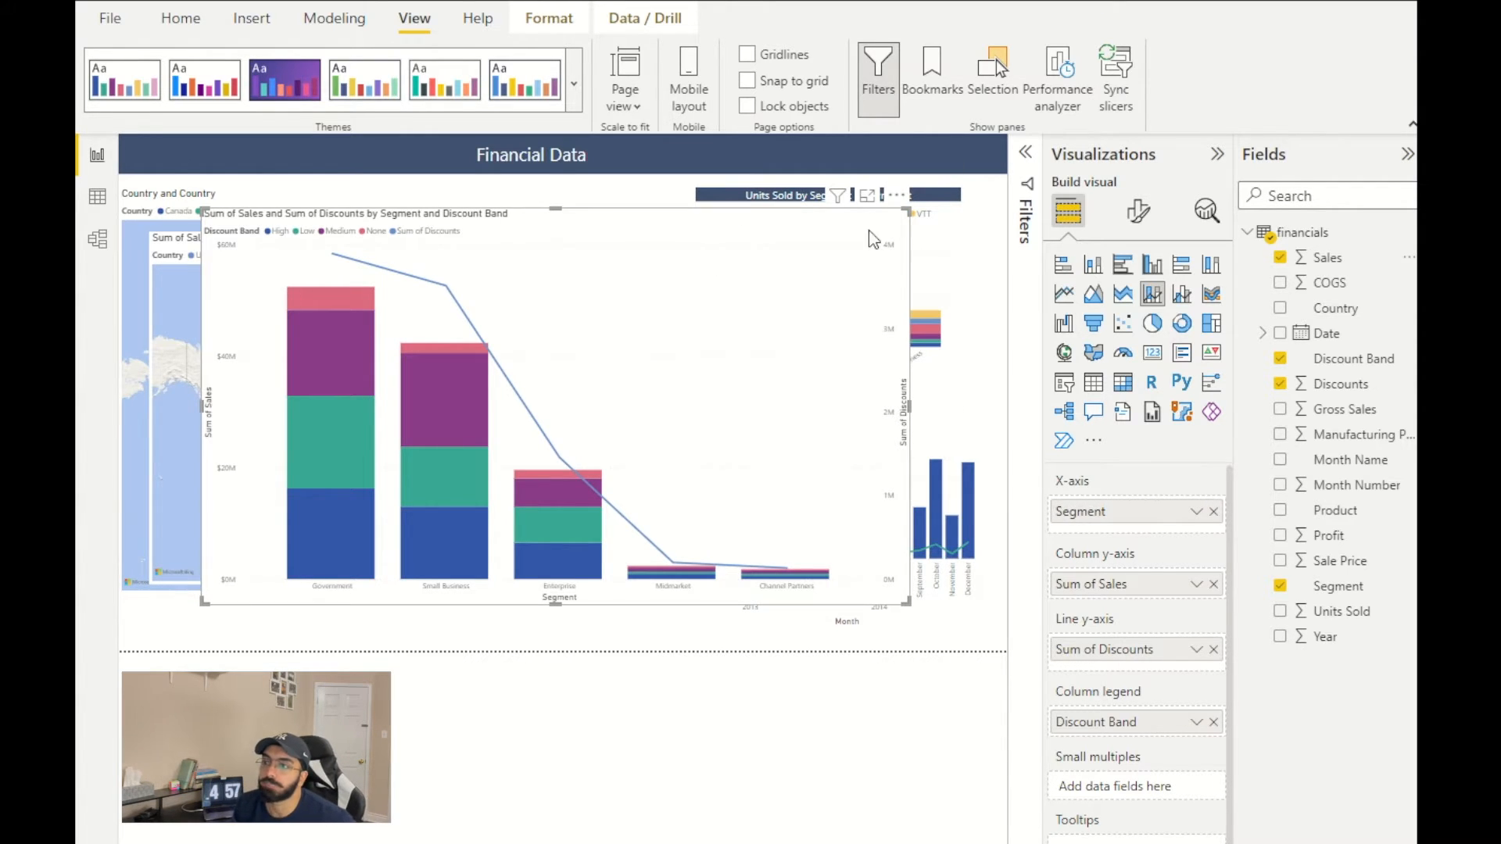
left_click_drag(908, 208, 991, 188)
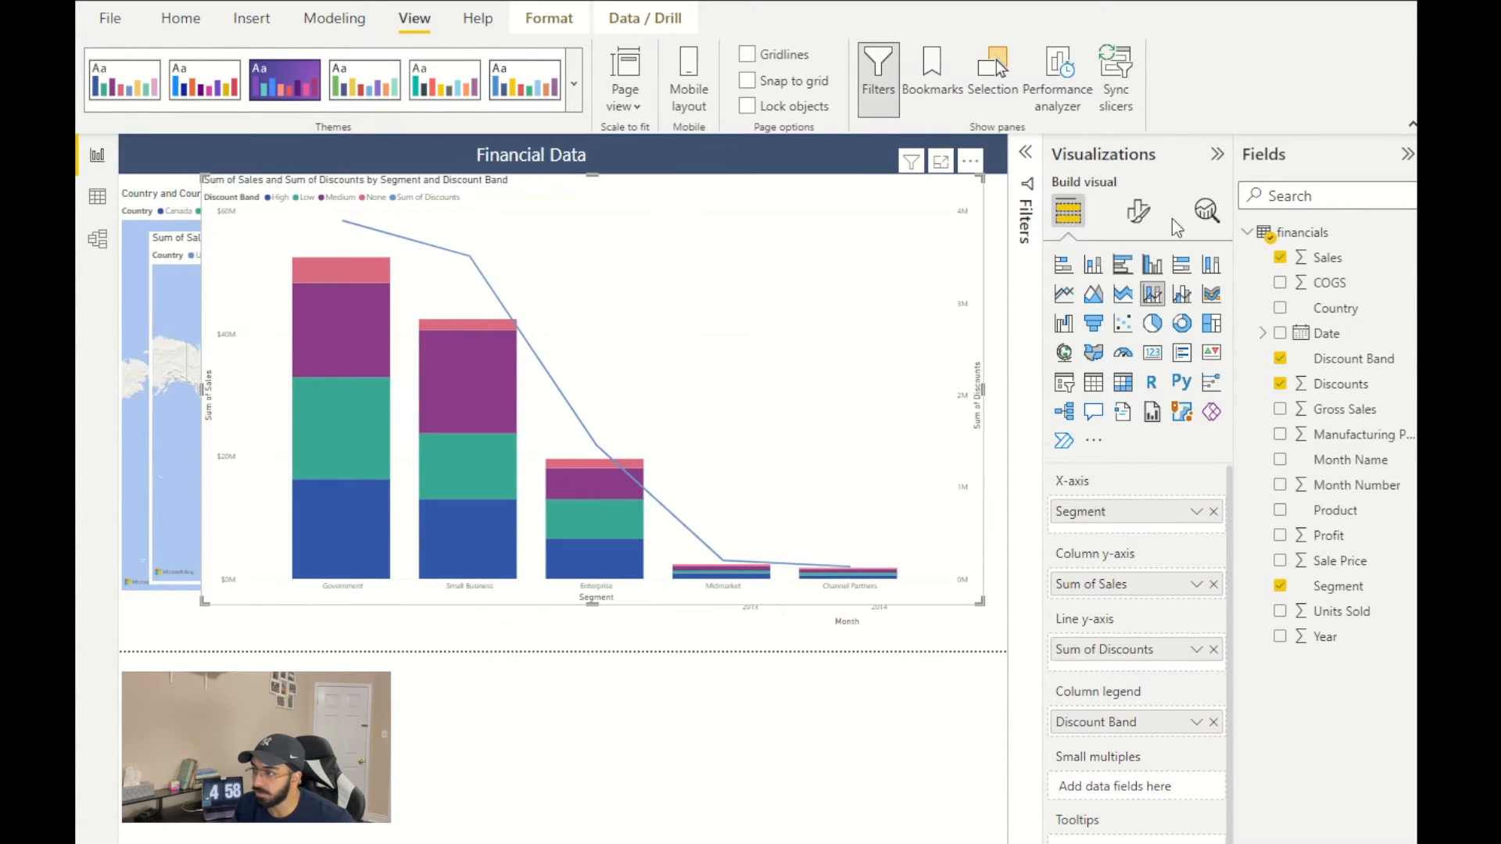
- Turn on the secondary y-axis in the formatting of the sales and discounts combo chart
left_click(1141, 215)
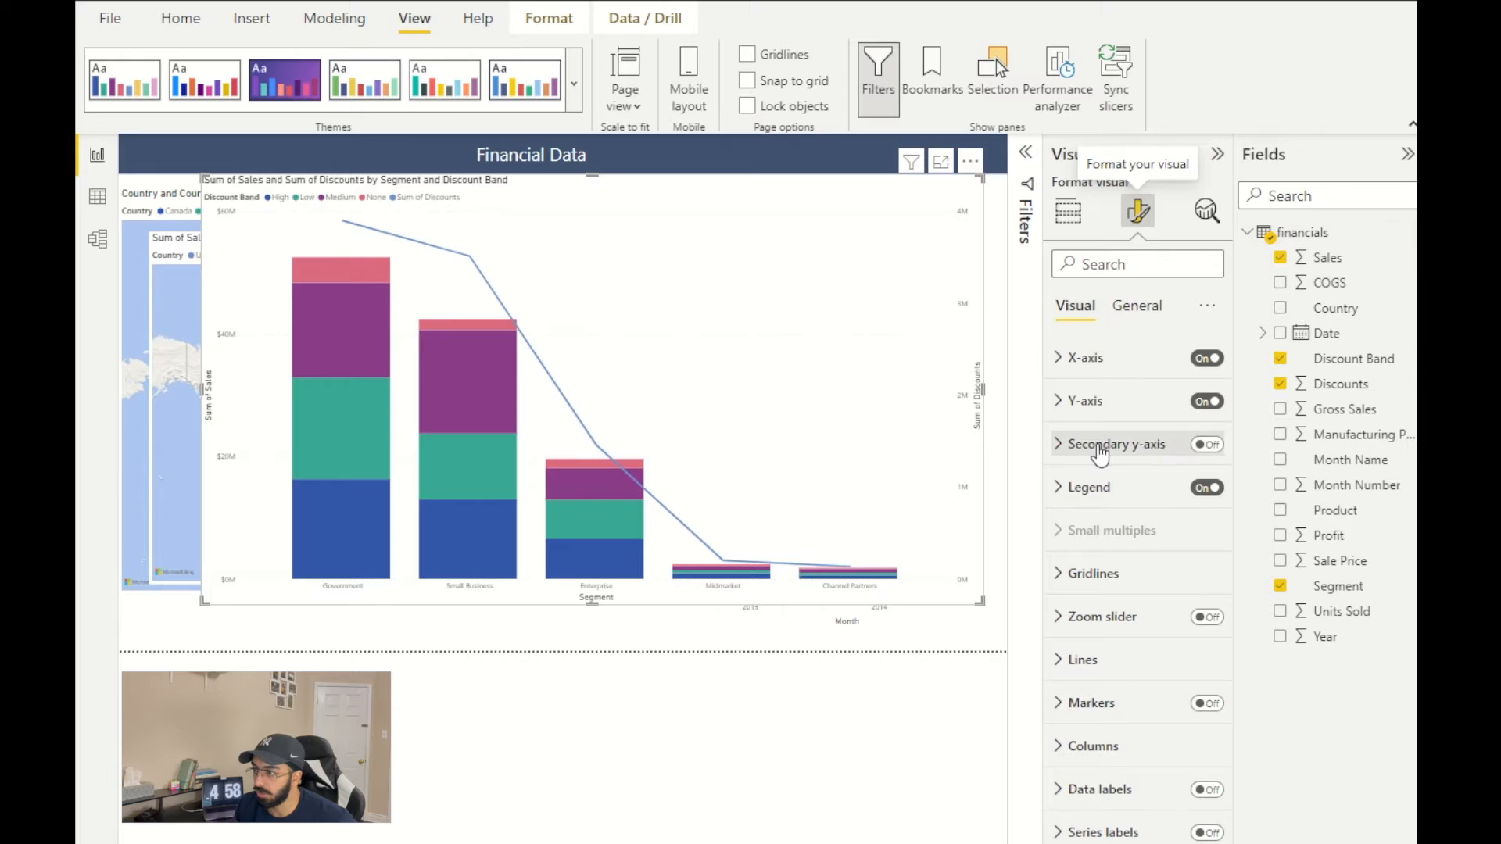
left_click(1061, 403)
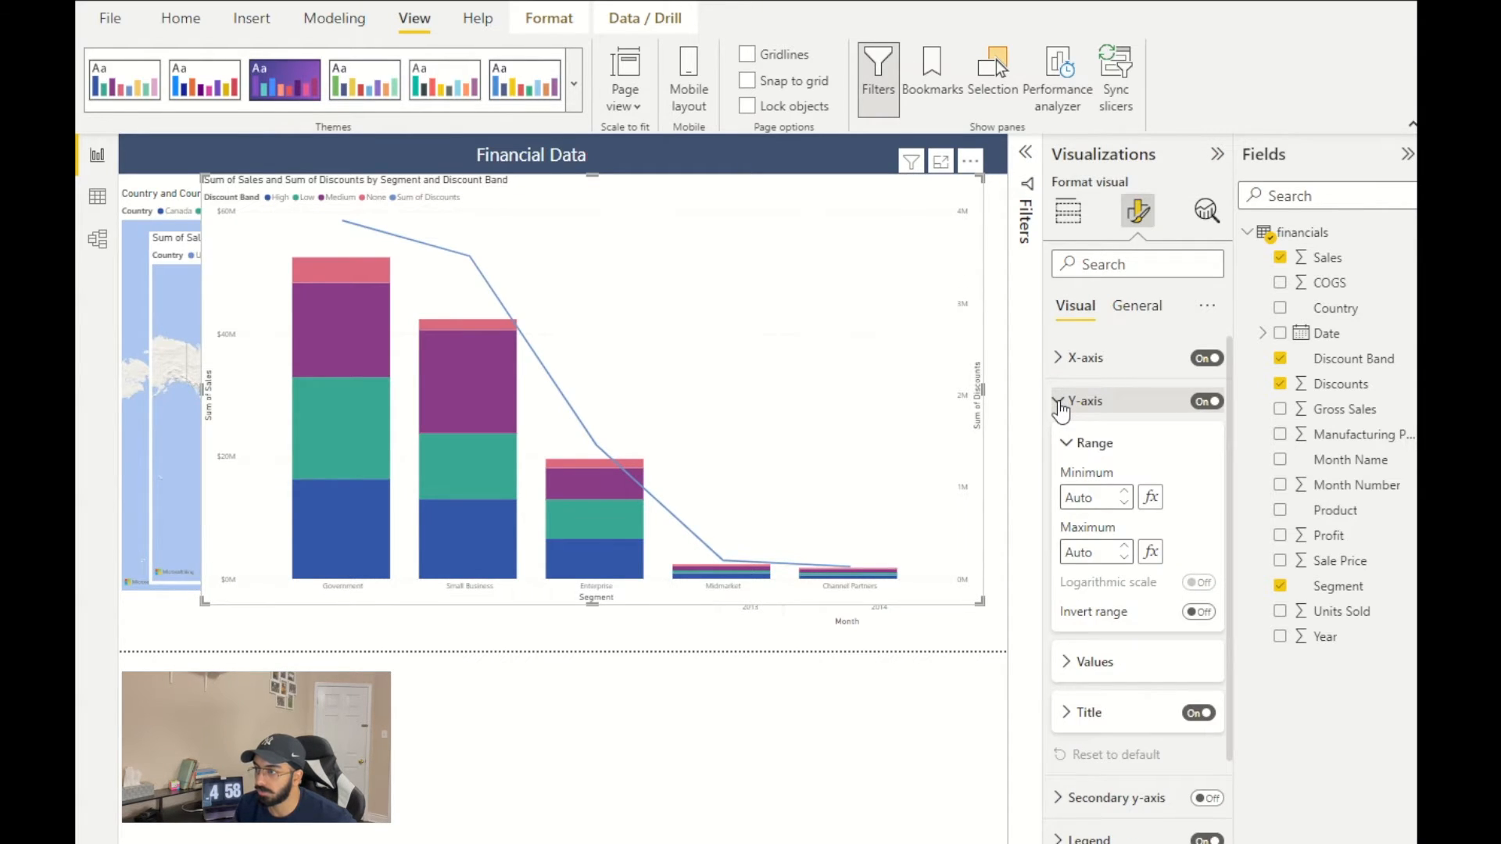
left_click(1071, 663)
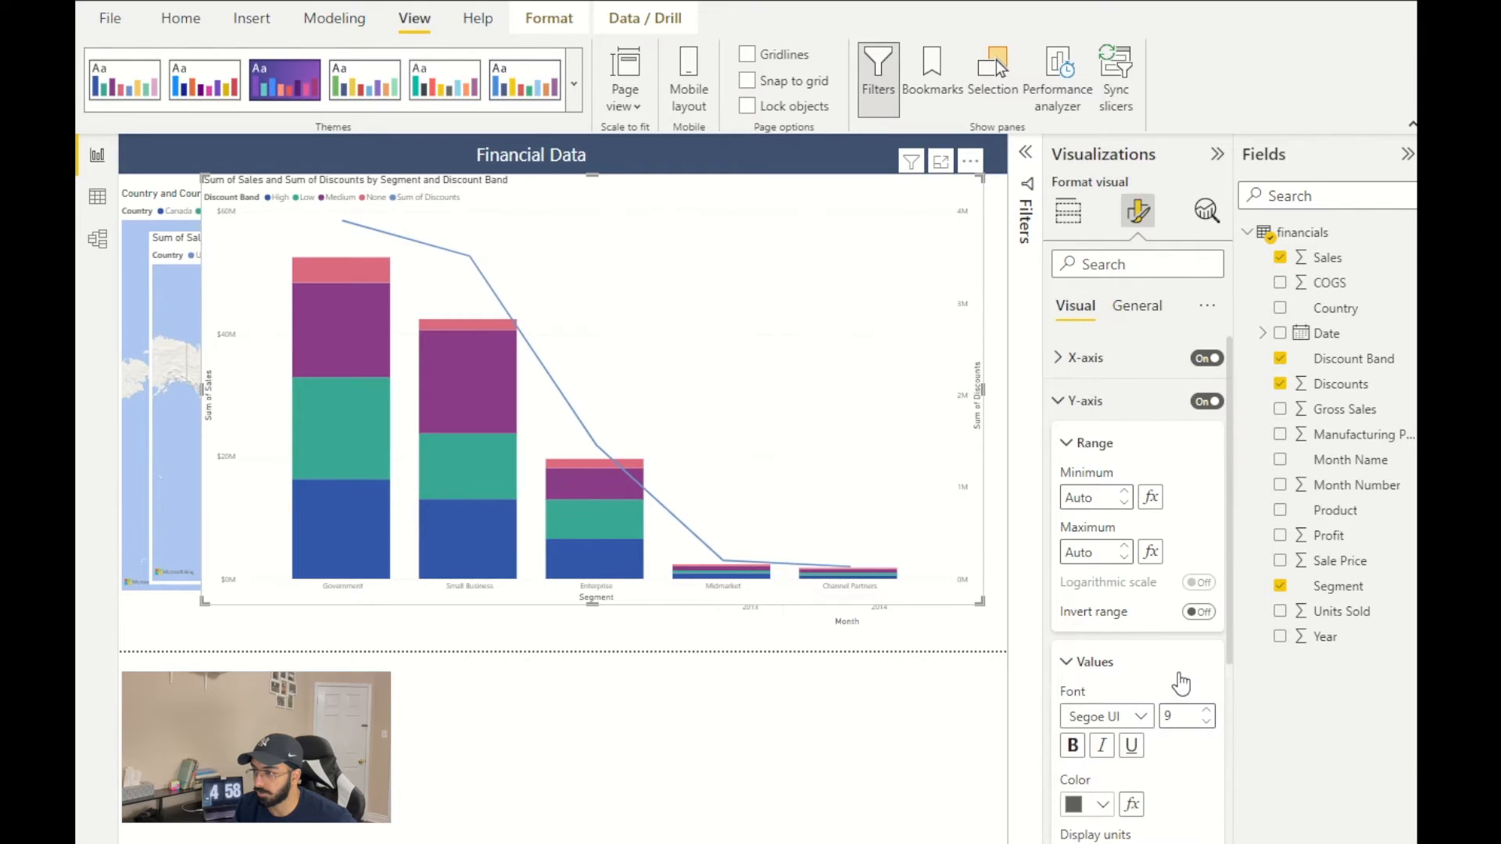
scroll(1134, 548, "down", 5)
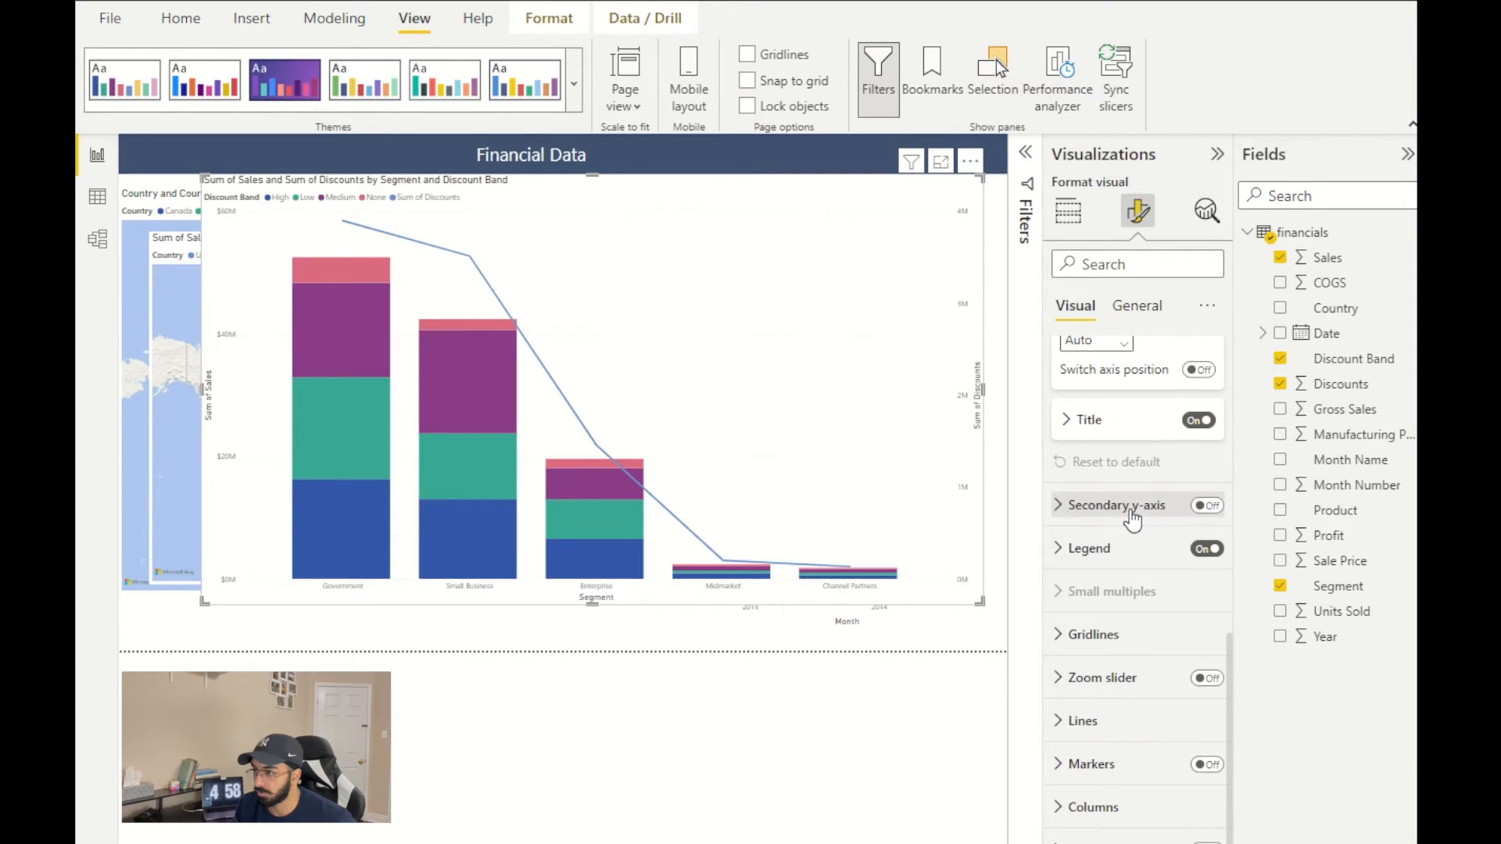
left_click(1069, 507)
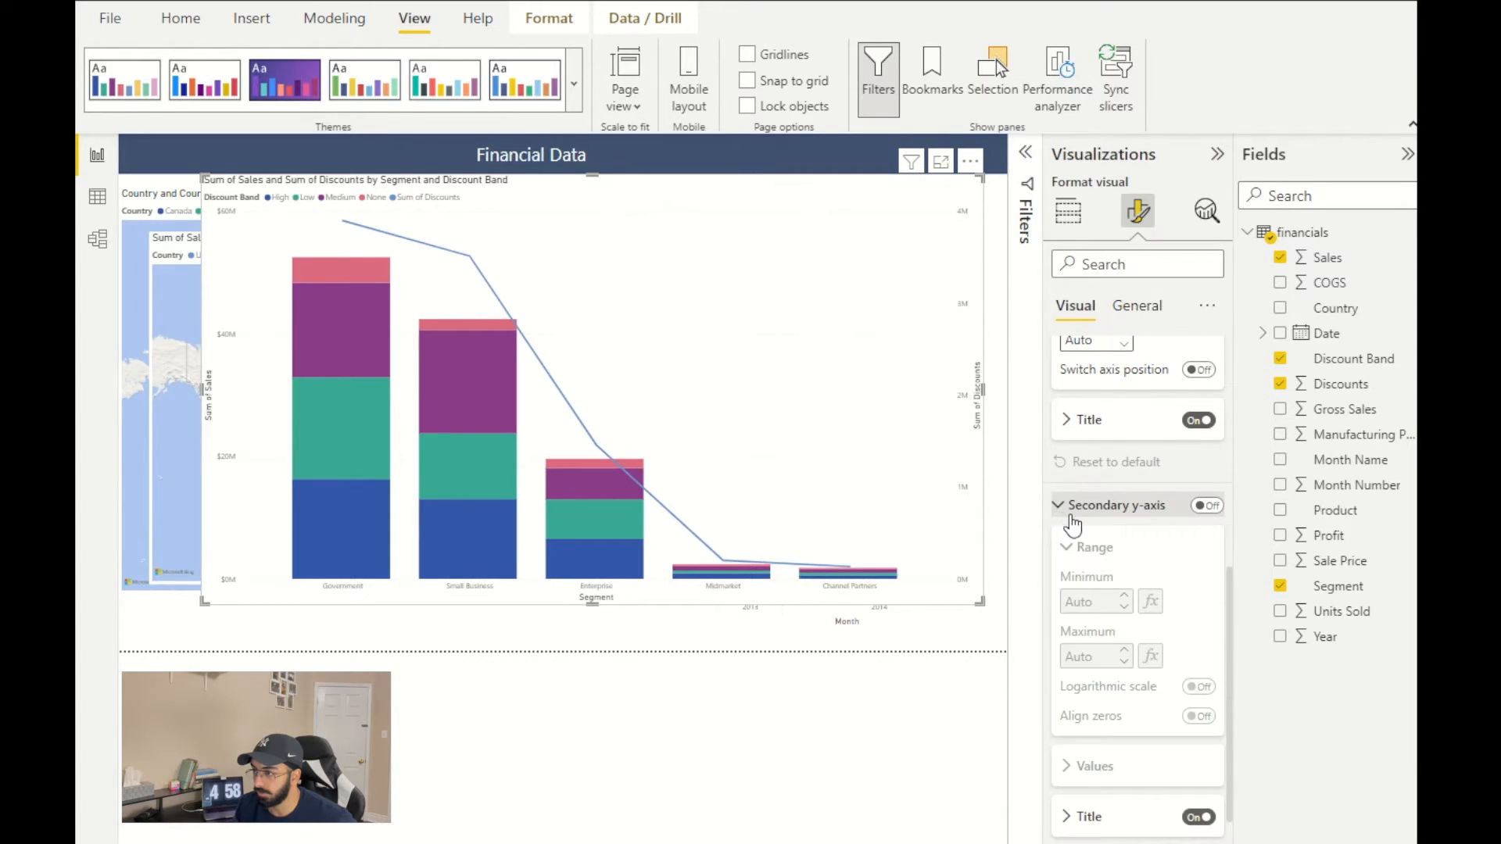
left_click(1206, 507)
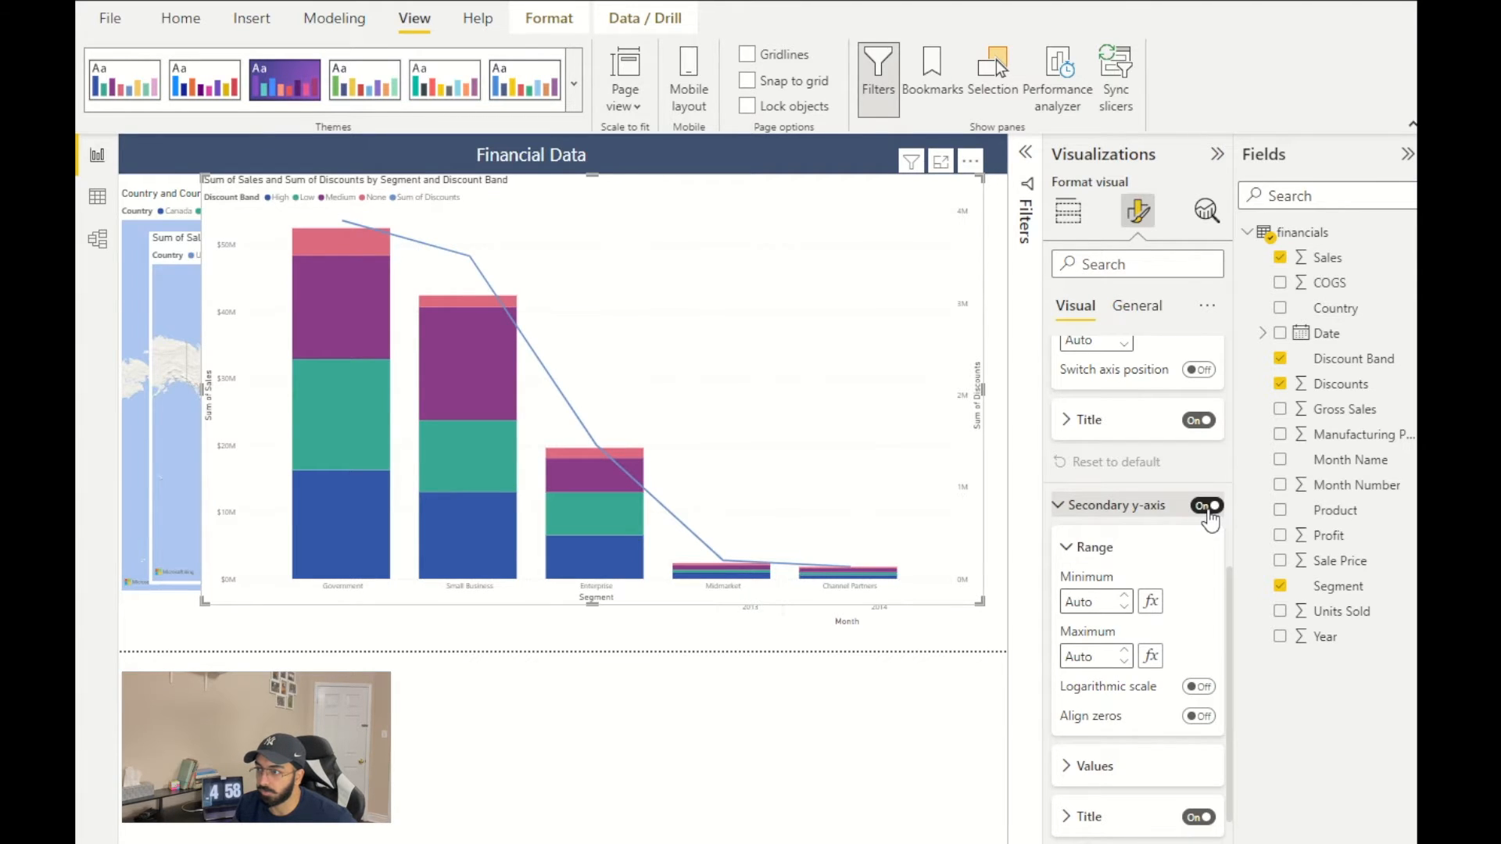
left_click(1208, 508)
left_click(1206, 507)
- Turn off the secondary y-axis title, and switch the secondary y-axis off so both measures share one scale
left_click(1177, 779)
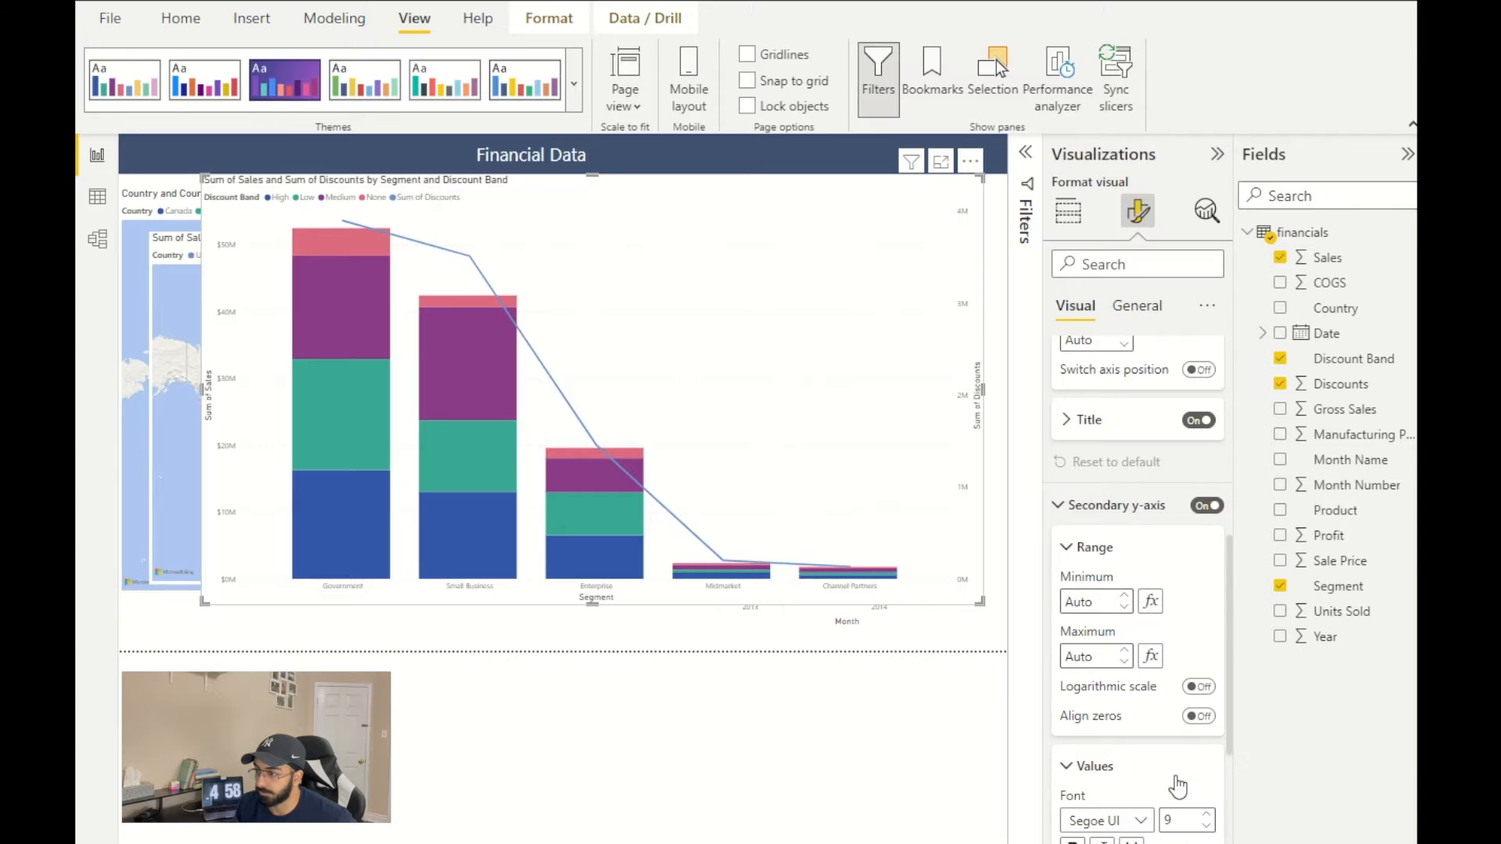
scroll(1178, 786, "down", 5)
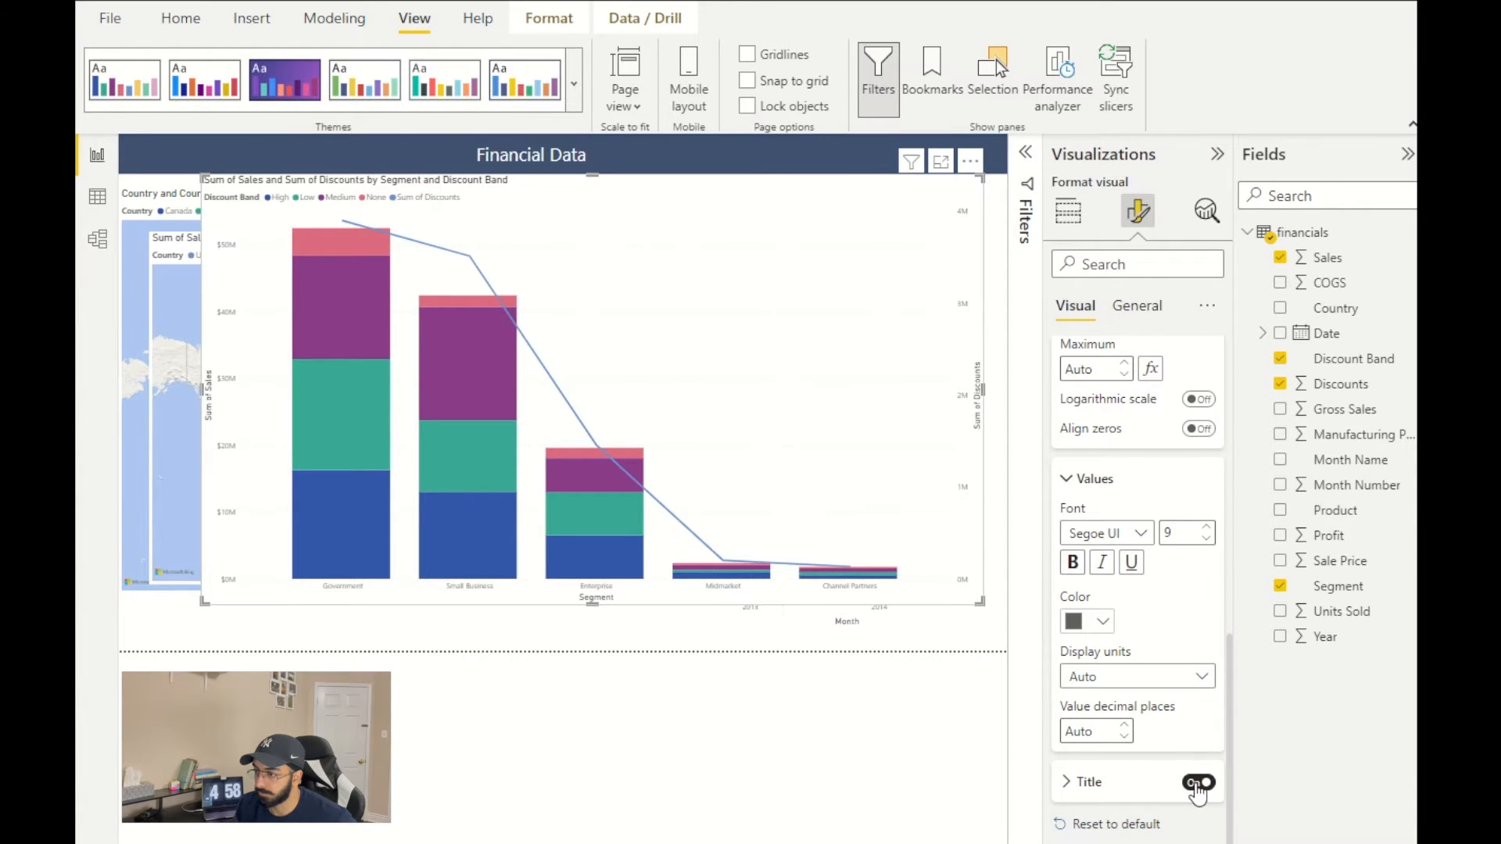
left_click(1198, 783)
scroll(1140, 688, "up", 4)
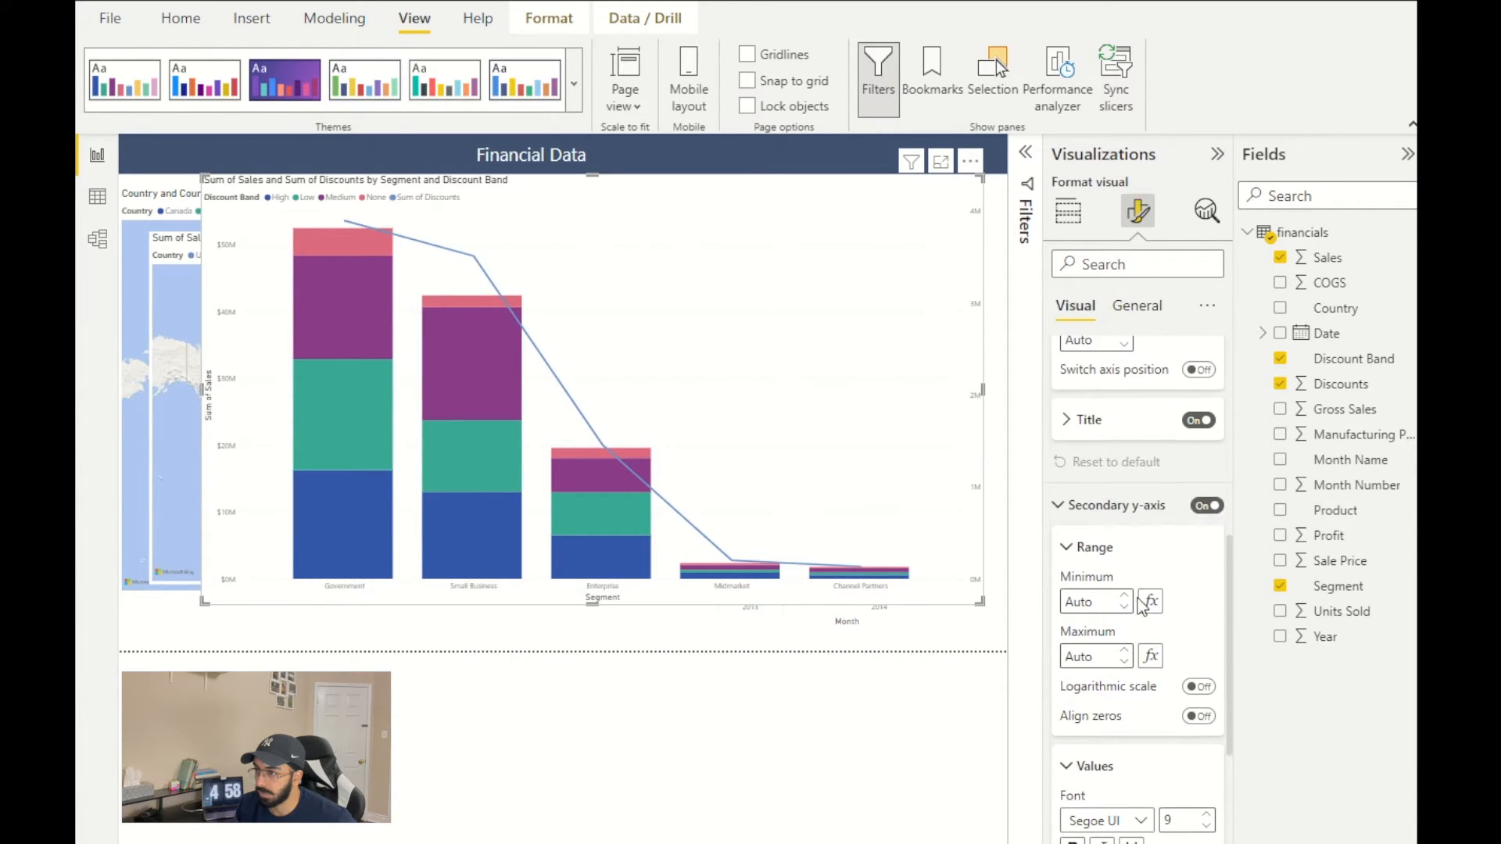
left_click(1202, 507)
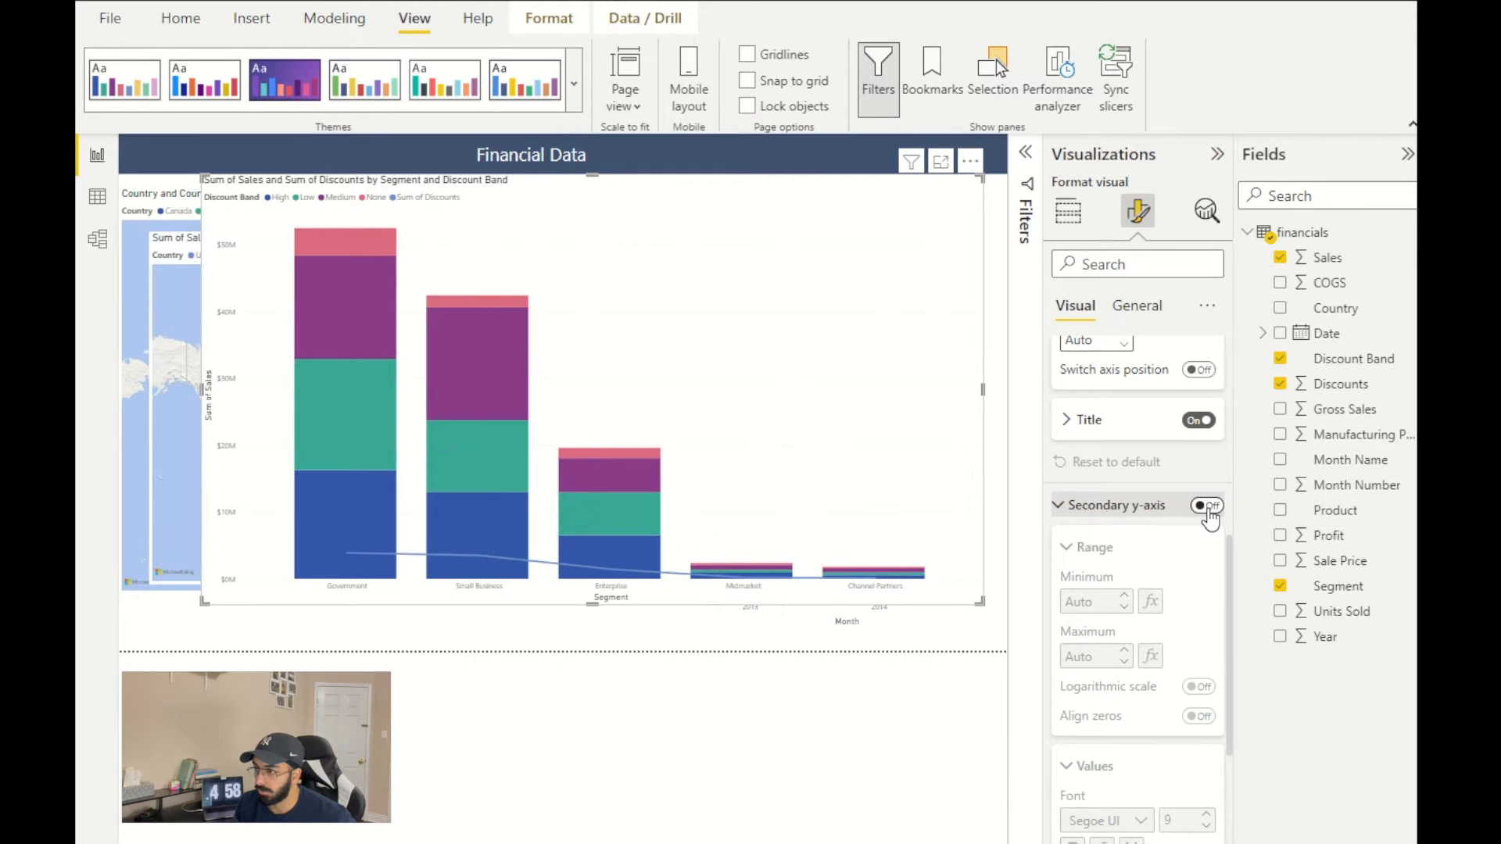
left_click(1083, 509)
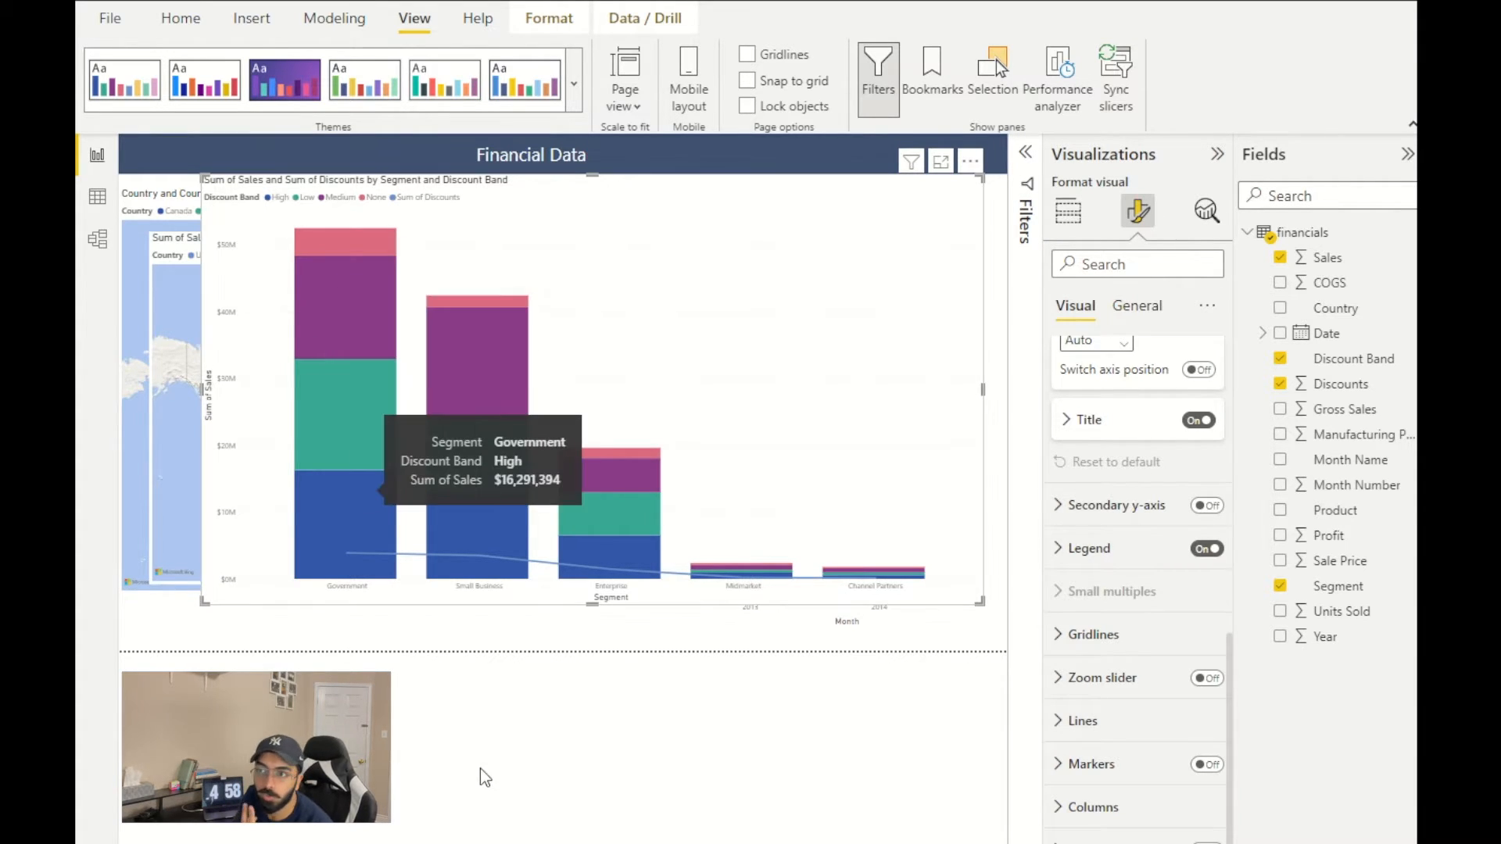
- Filter the combo chart to the High discount band and compare sales with discounts for the Government and Small Business segments
mouse_move(387, 521)
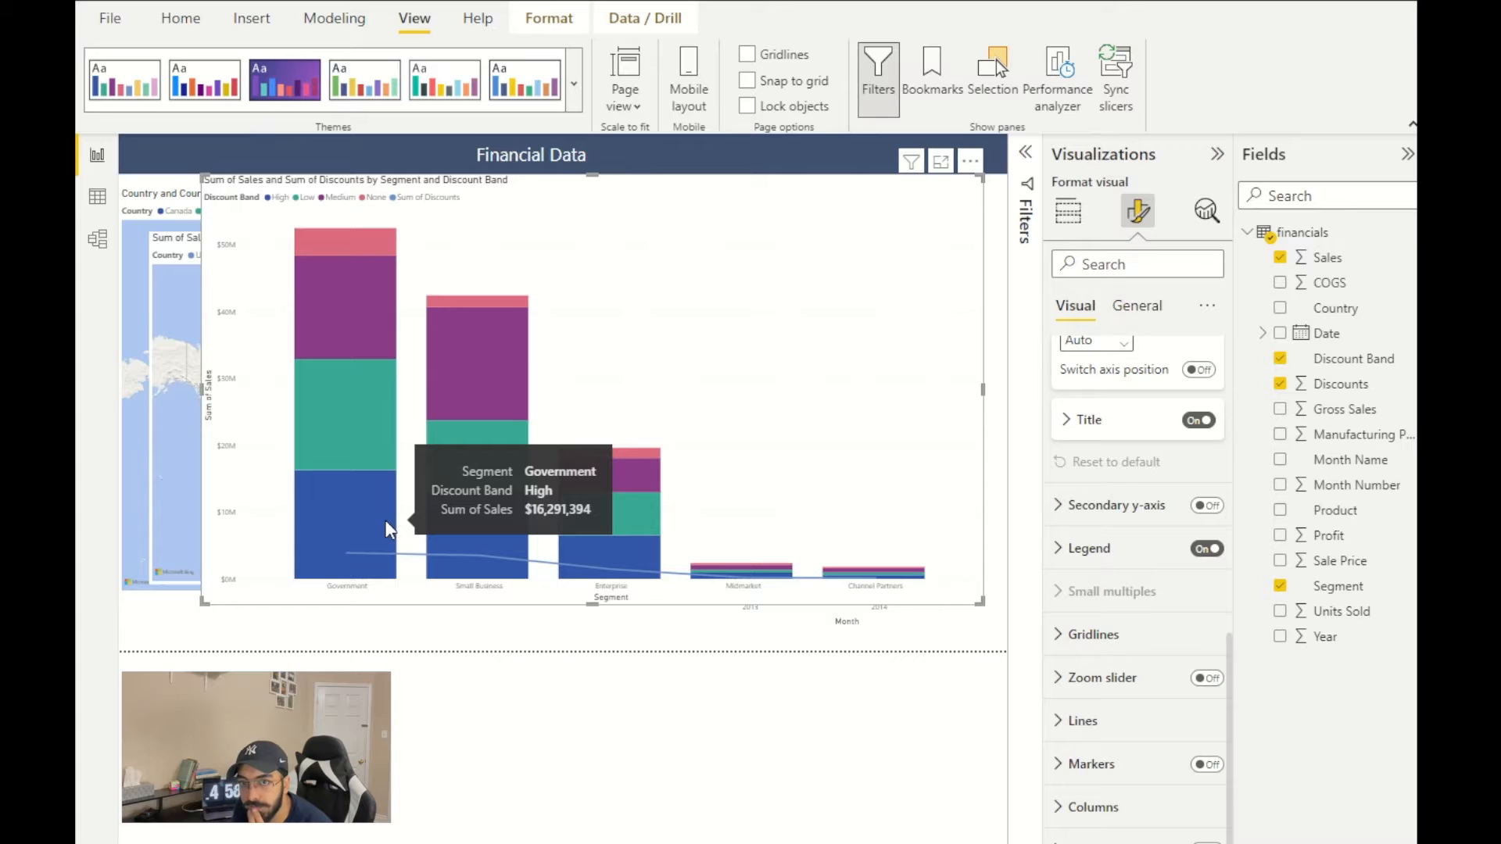
mouse_move(358, 253)
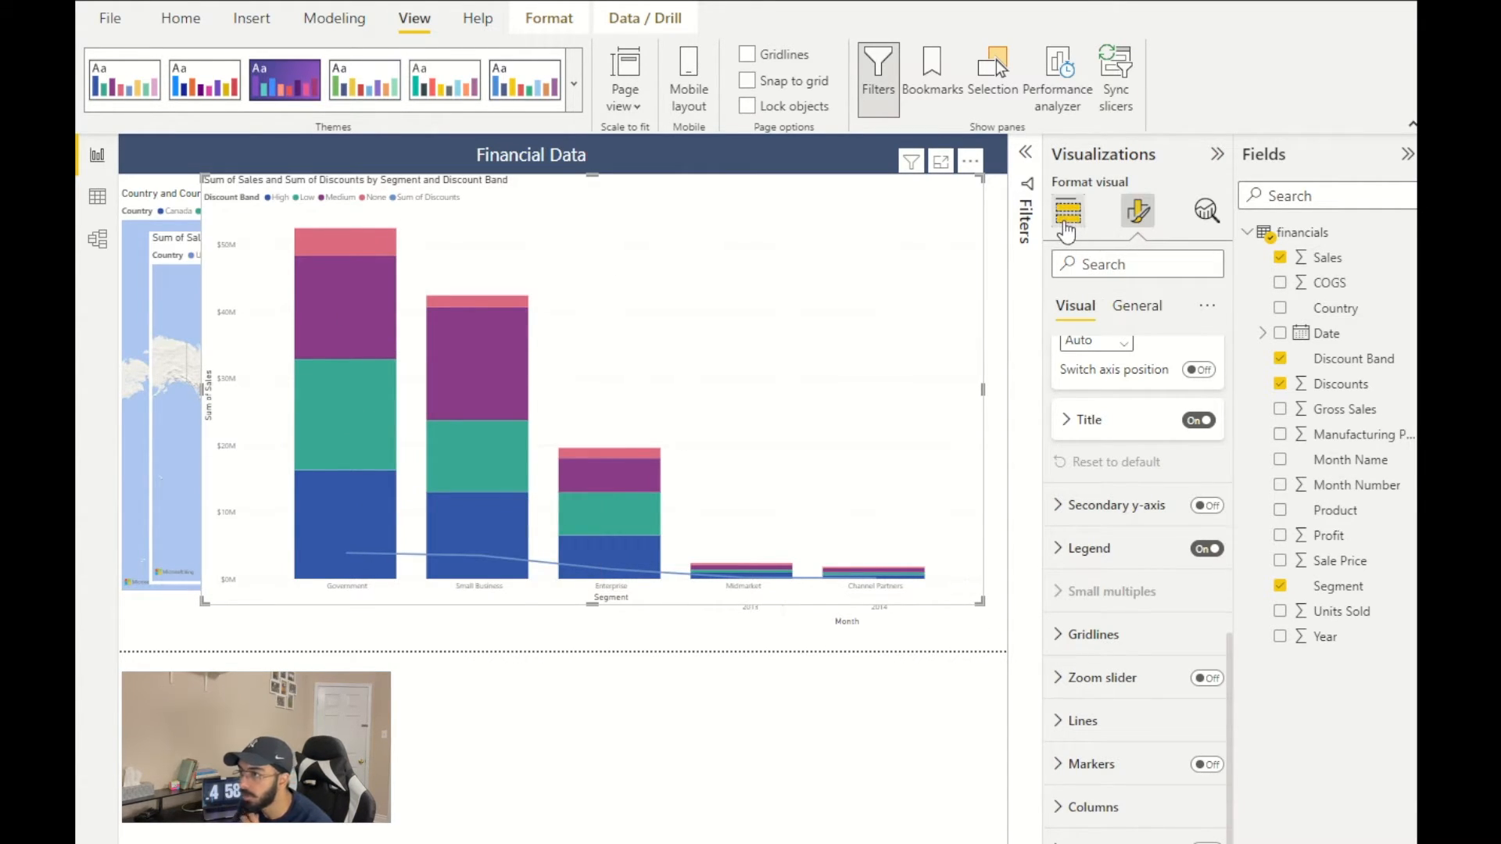
left_click(1023, 225)
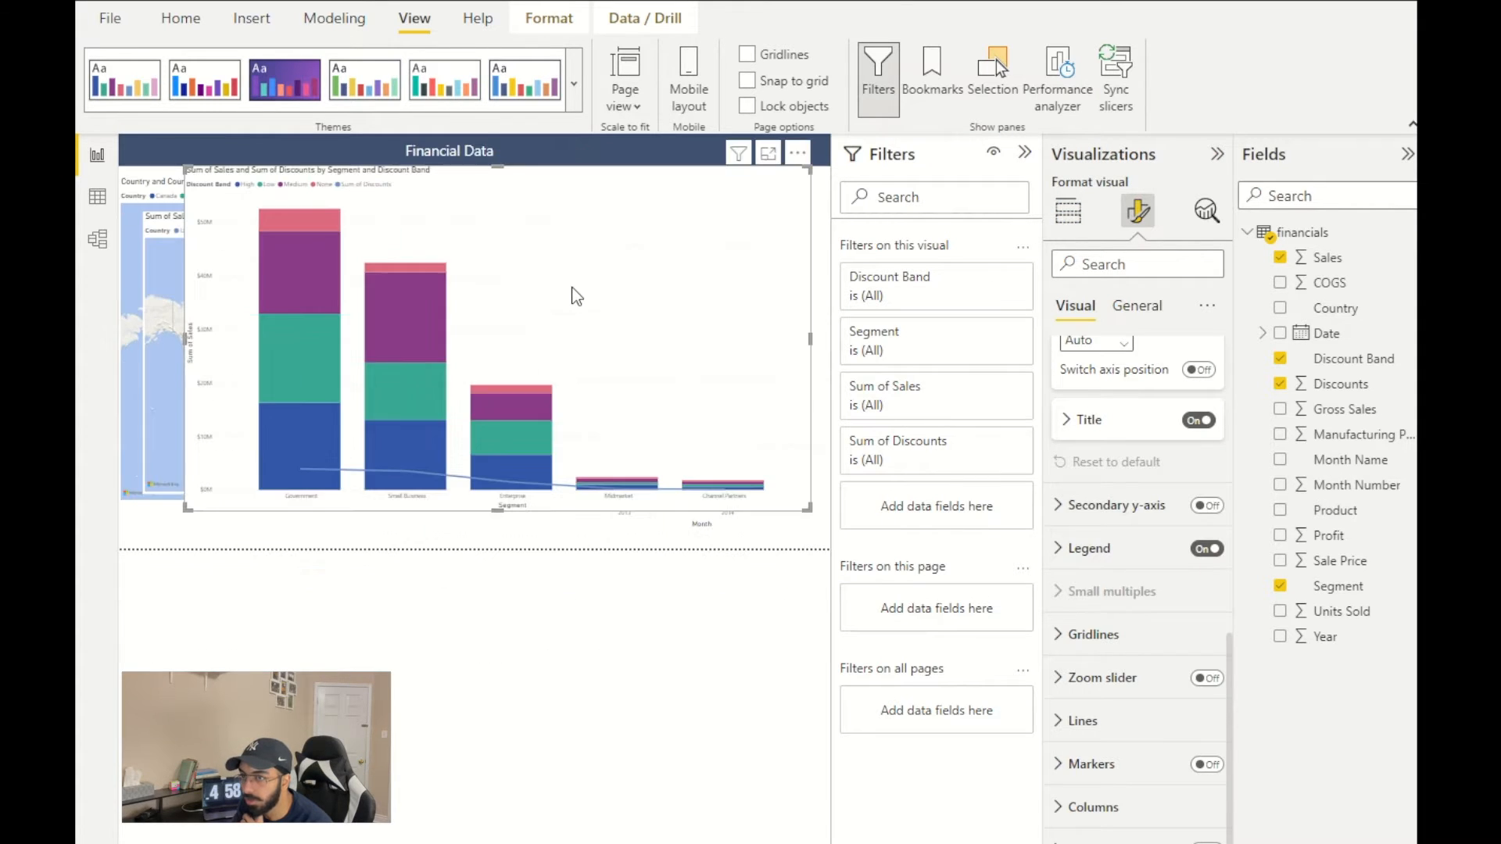
left_click(991, 280)
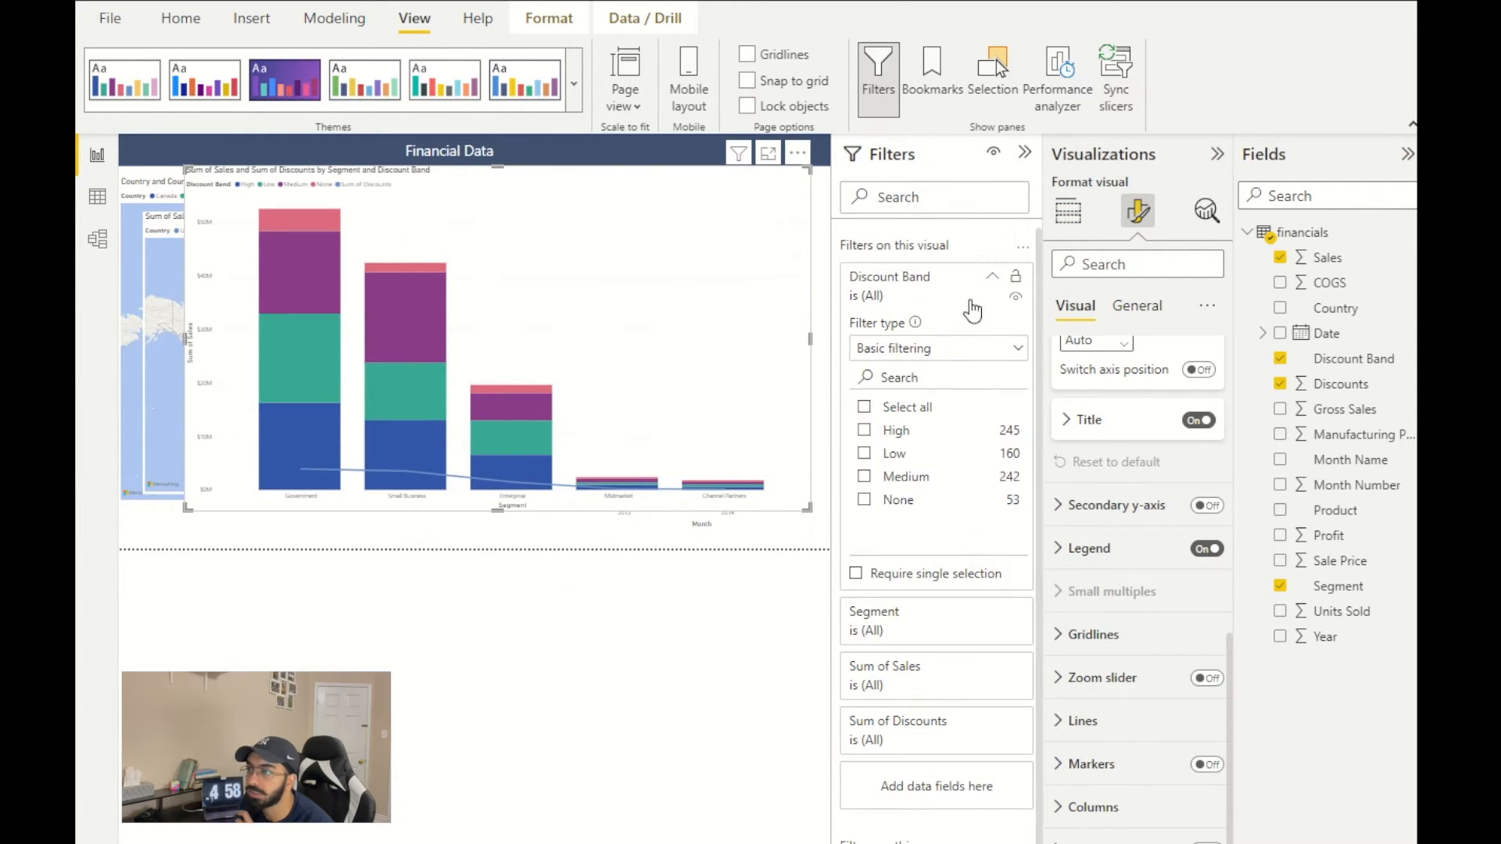
left_click(897, 438)
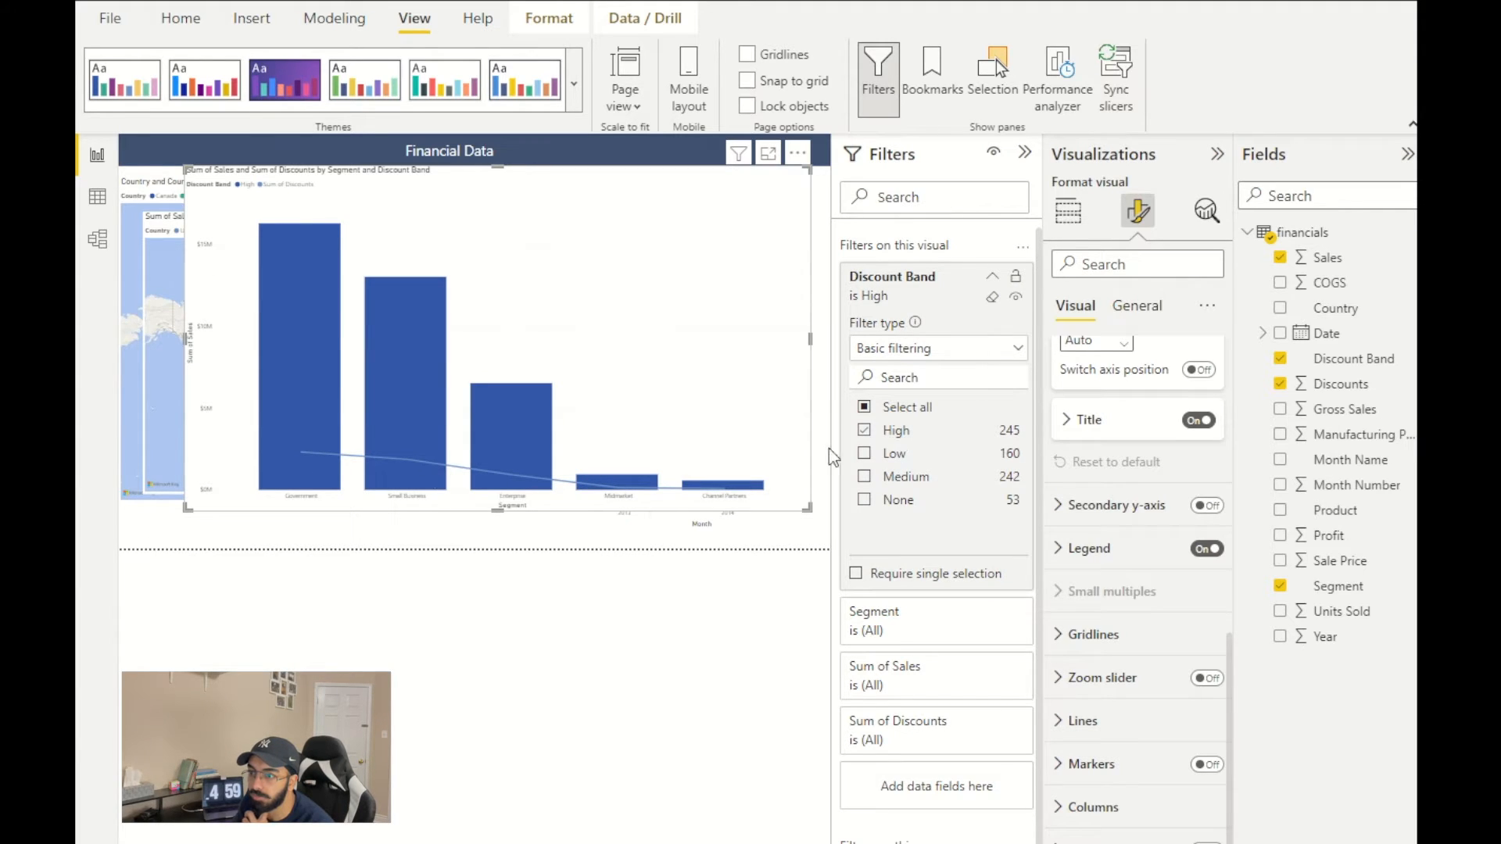
mouse_move(303, 452)
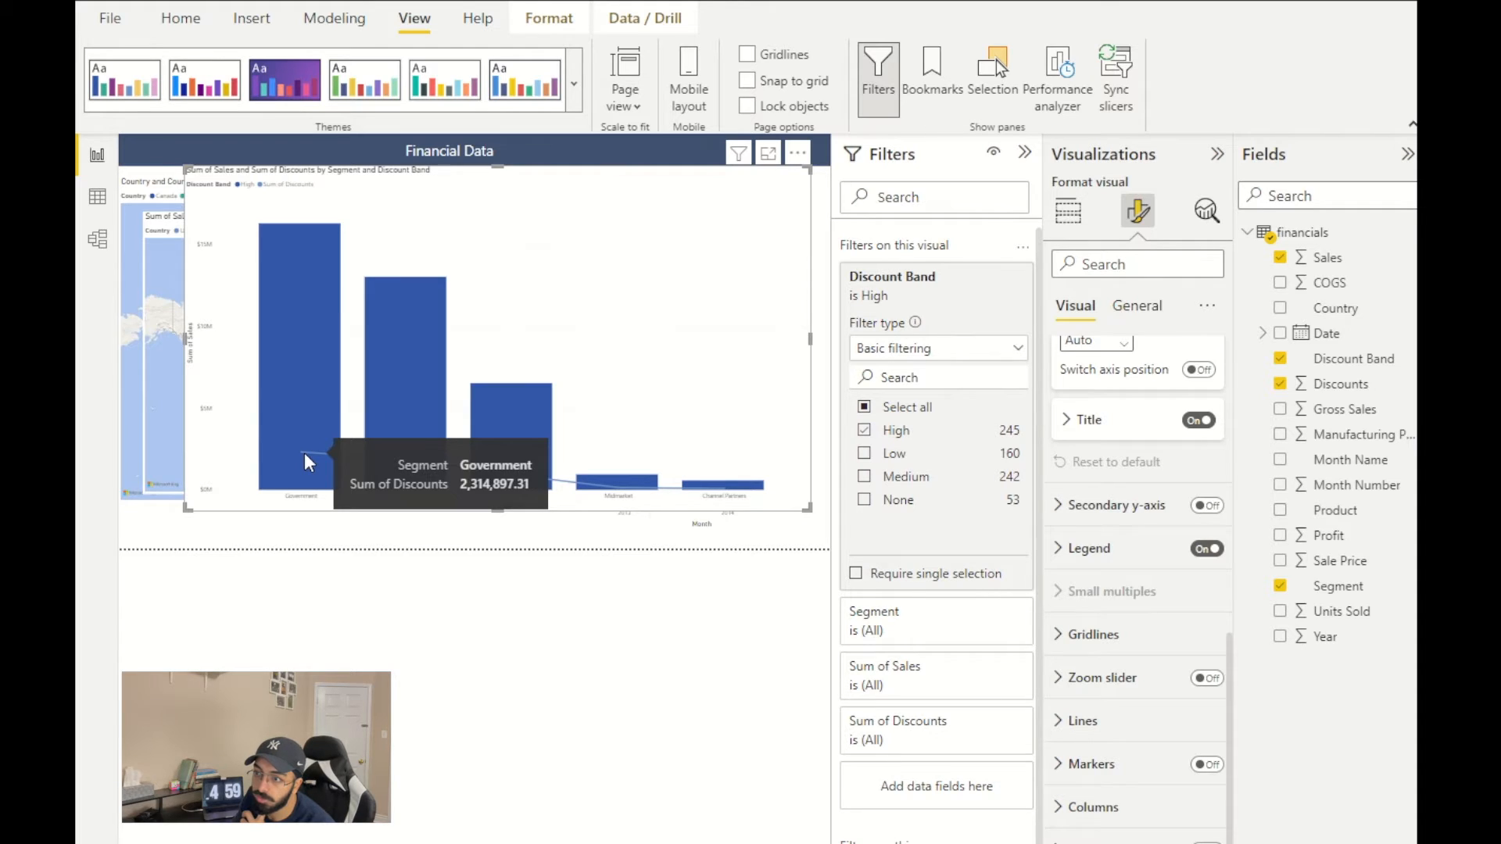
mouse_move(320, 383)
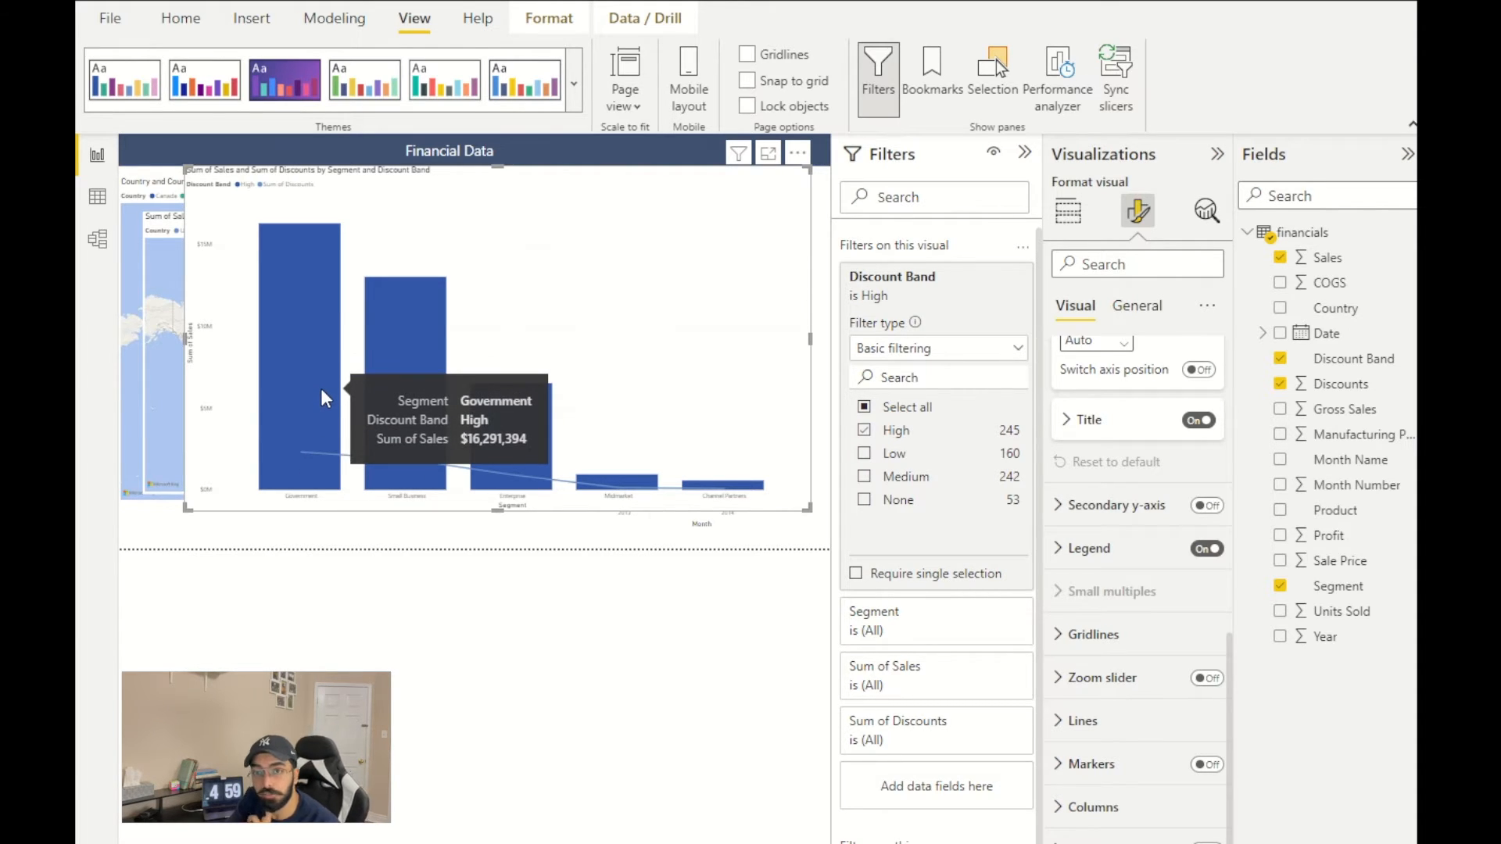
mouse_move(389, 384)
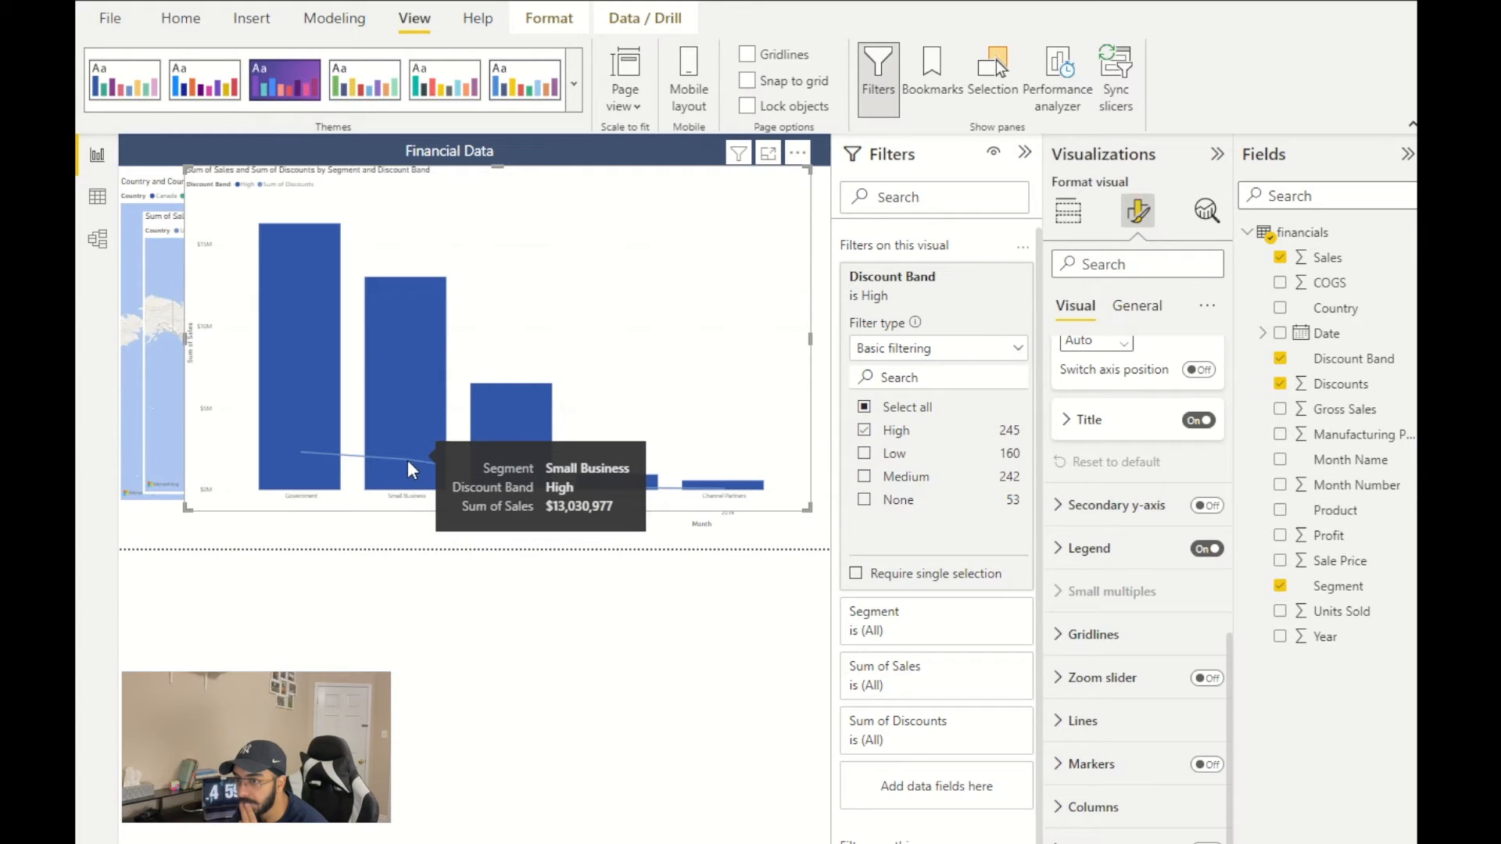
mouse_move(407, 463)
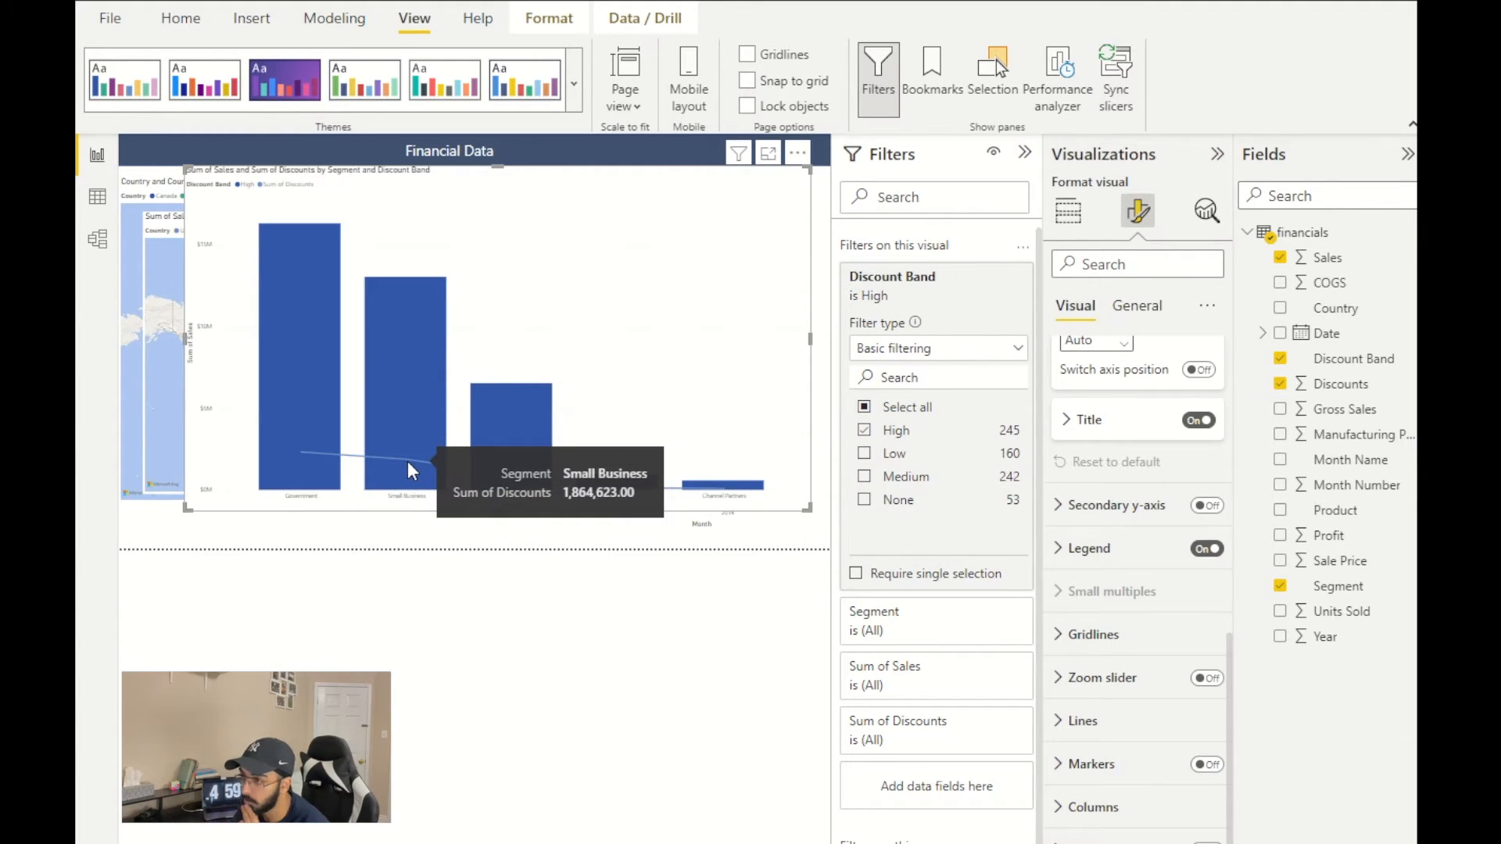
- Replace the High filter on the combo chart with the Low, Medium and None discount bands, one at a time
left_click(865, 432)
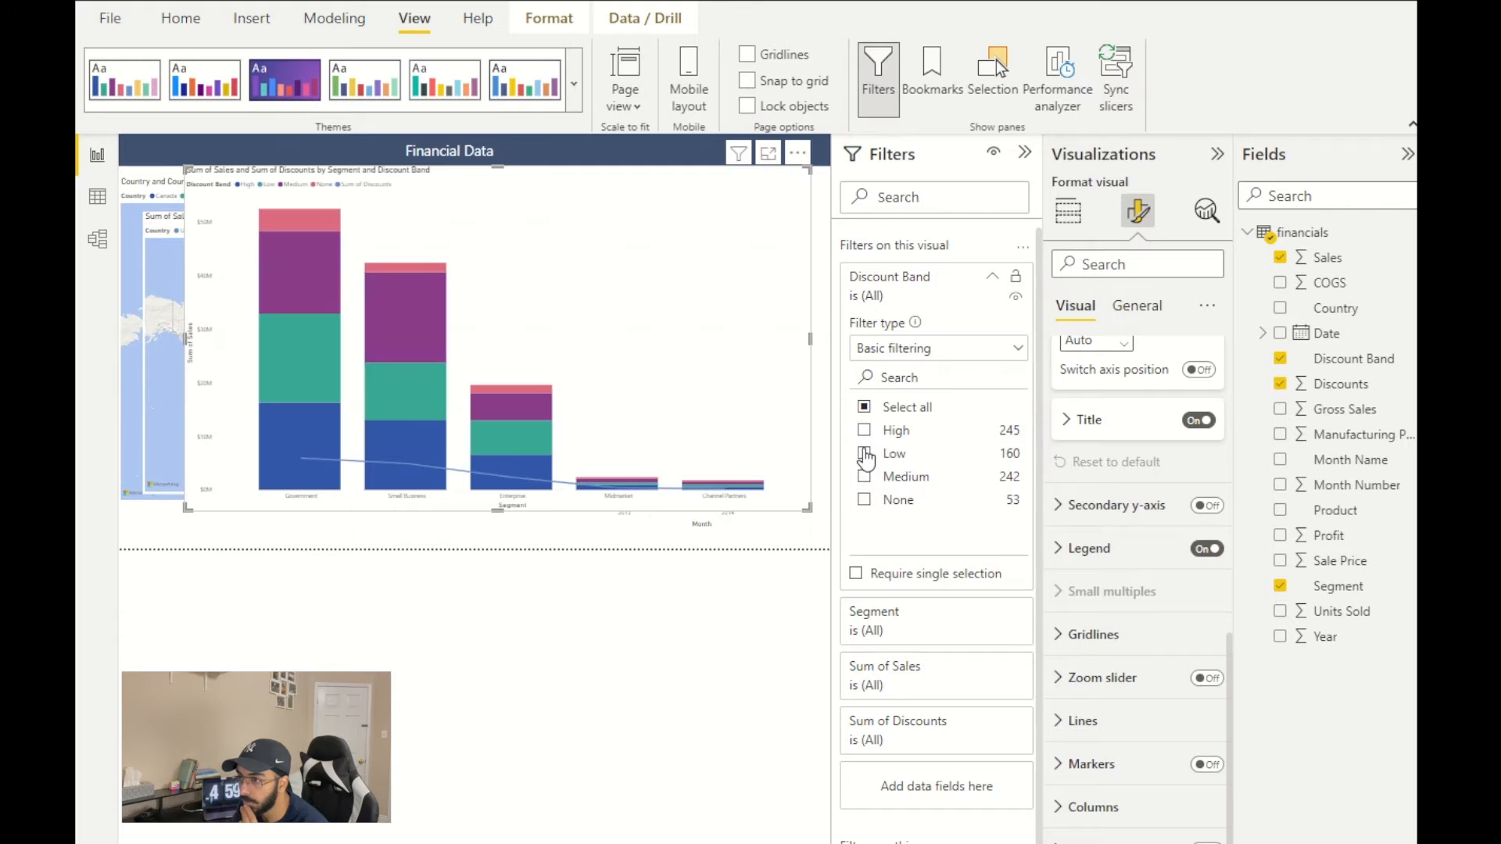
left_click(864, 454)
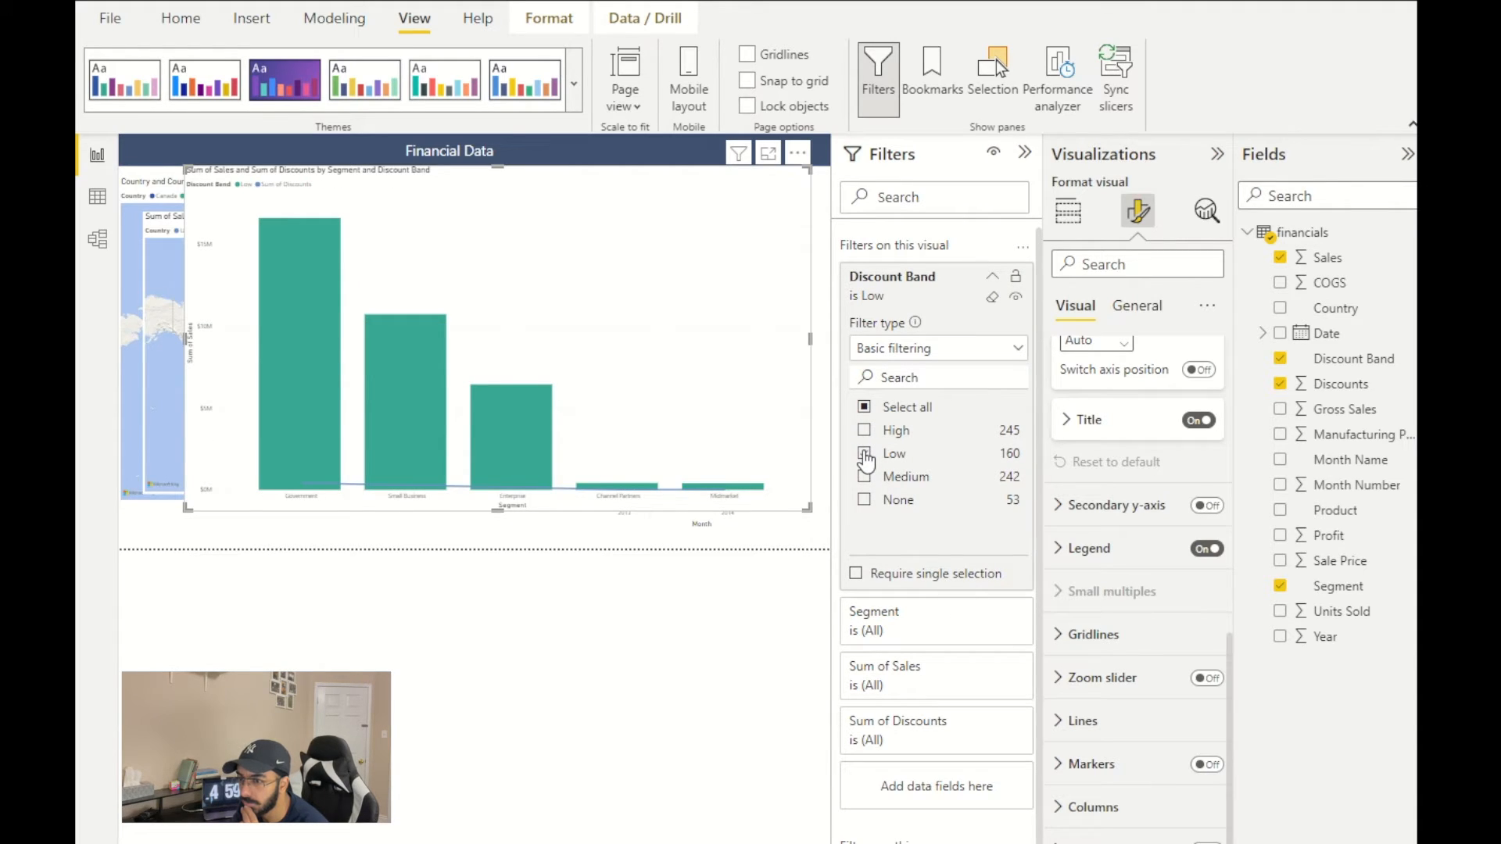
left_click(865, 454)
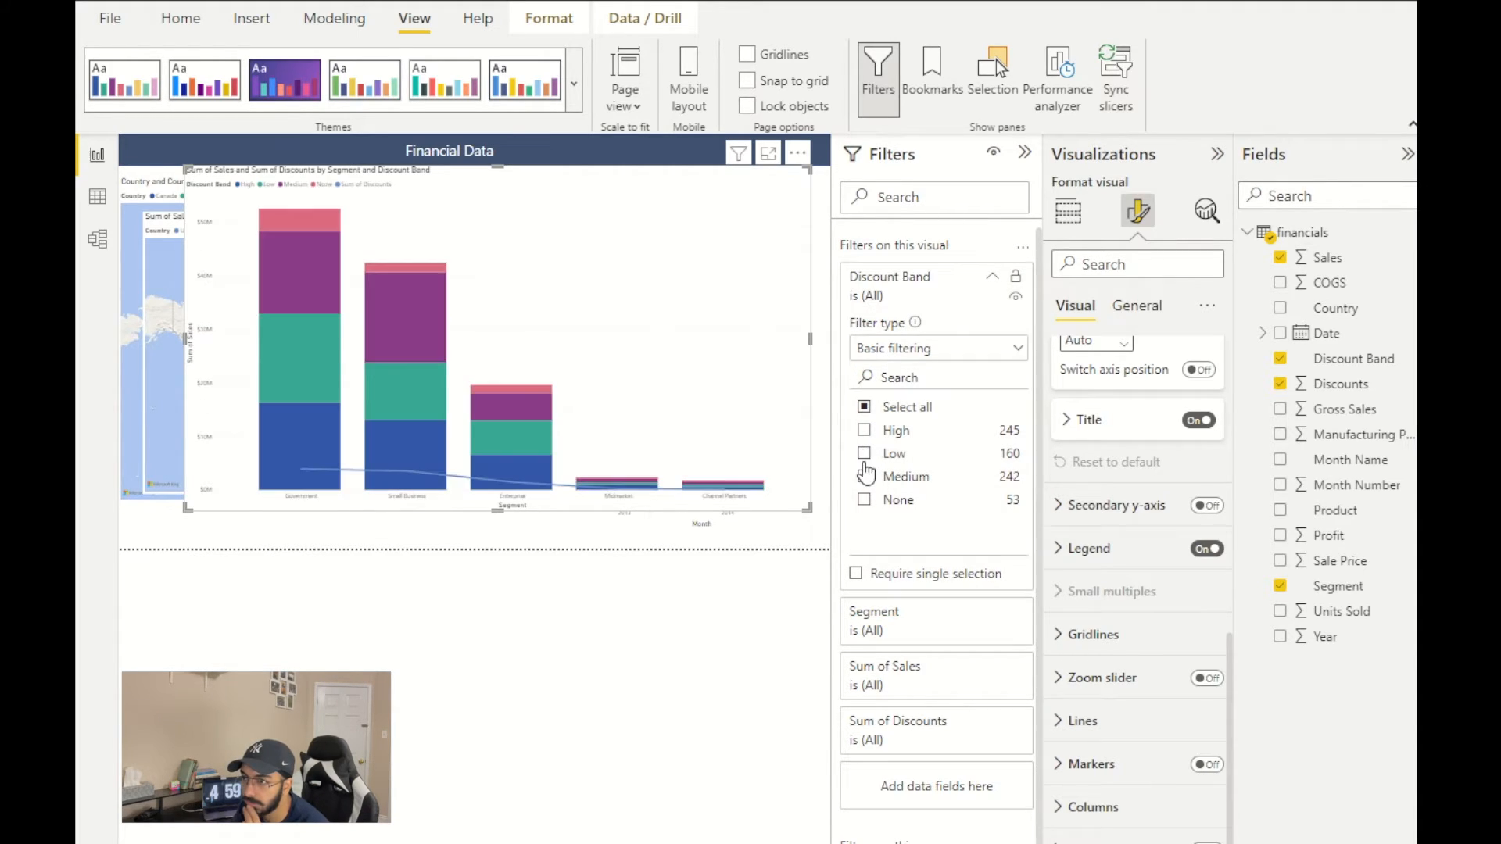
left_click(865, 478)
left_click(865, 478)
left_click(865, 501)
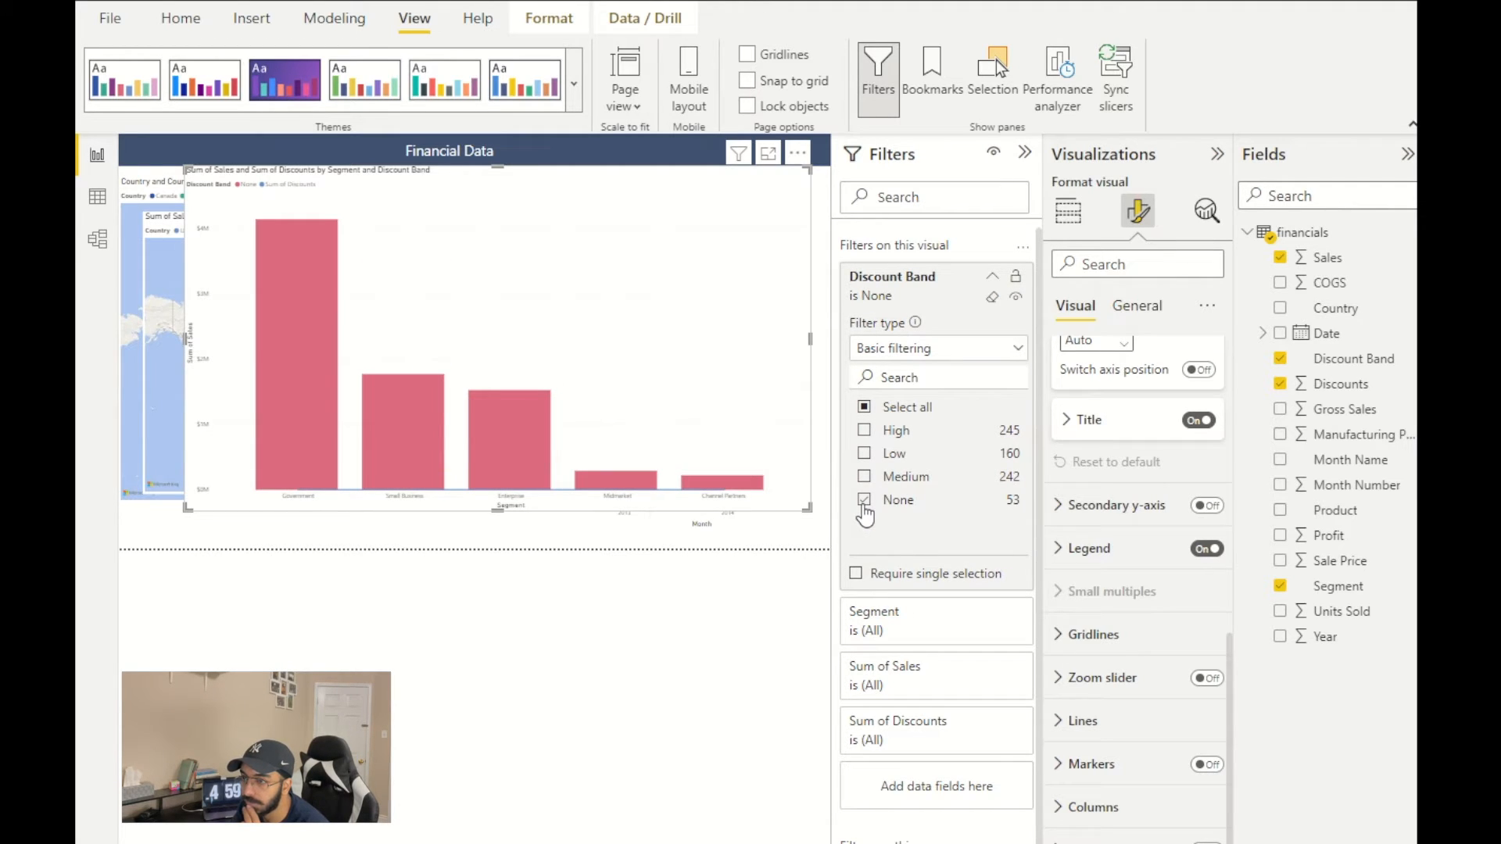
- Clear the None discount band filter, change the combo chart to a line and clustered column chart, and inspect its segment values
left_click(865, 502)
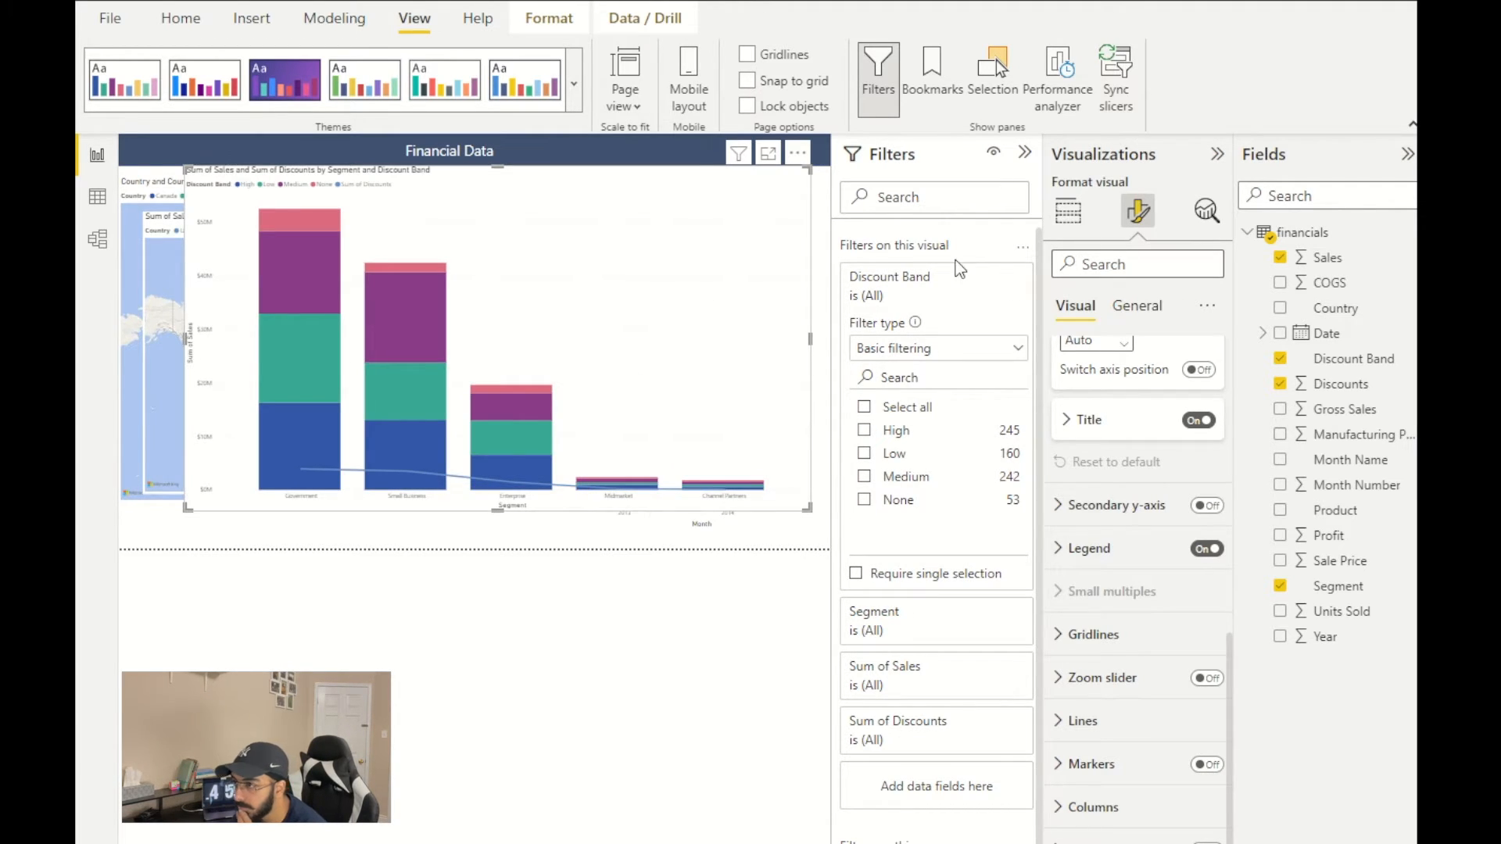
left_click(1068, 211)
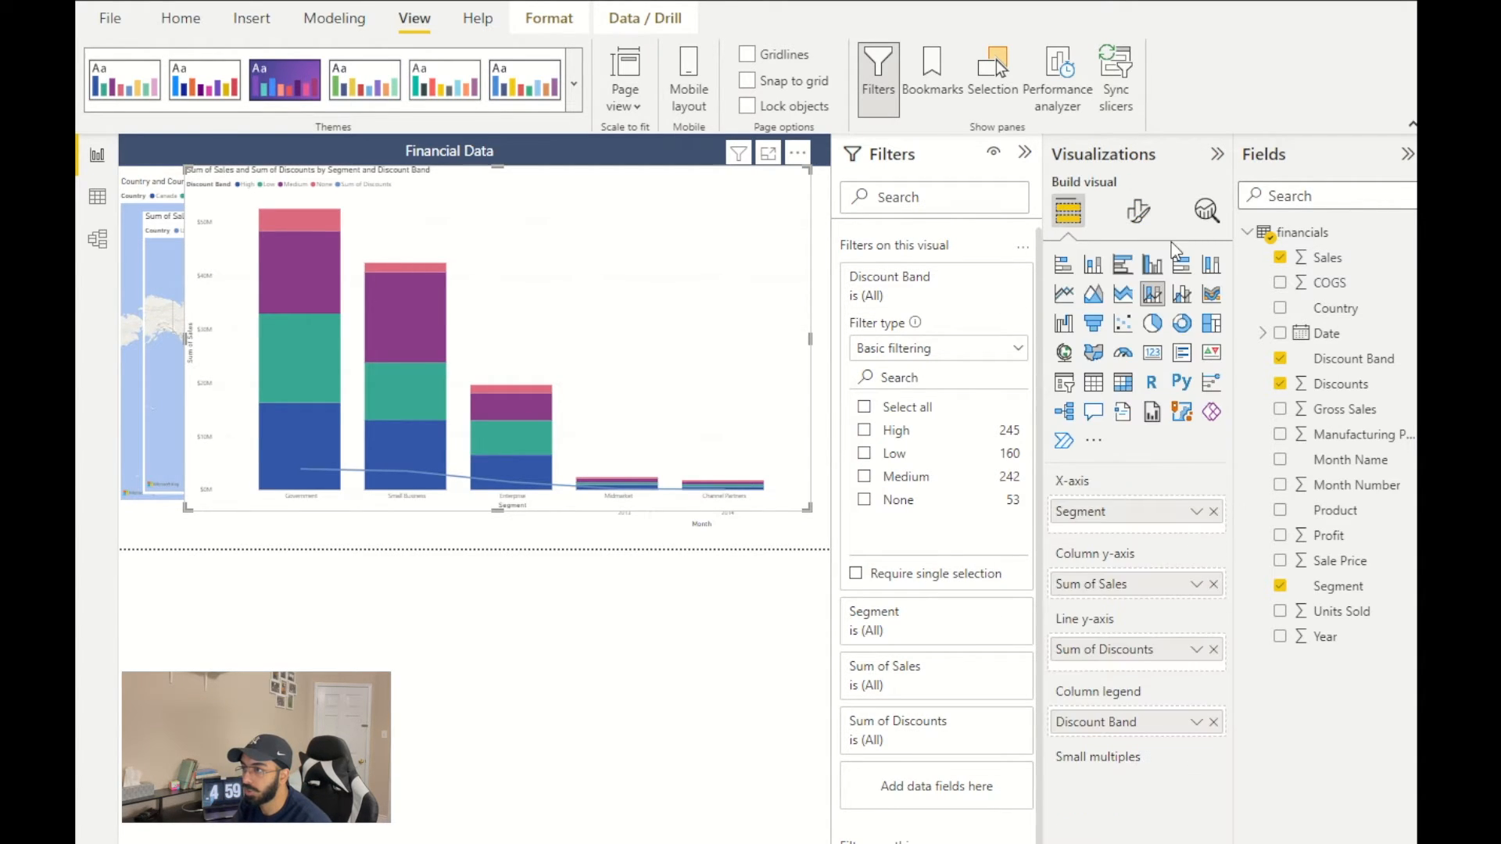
left_click(1182, 296)
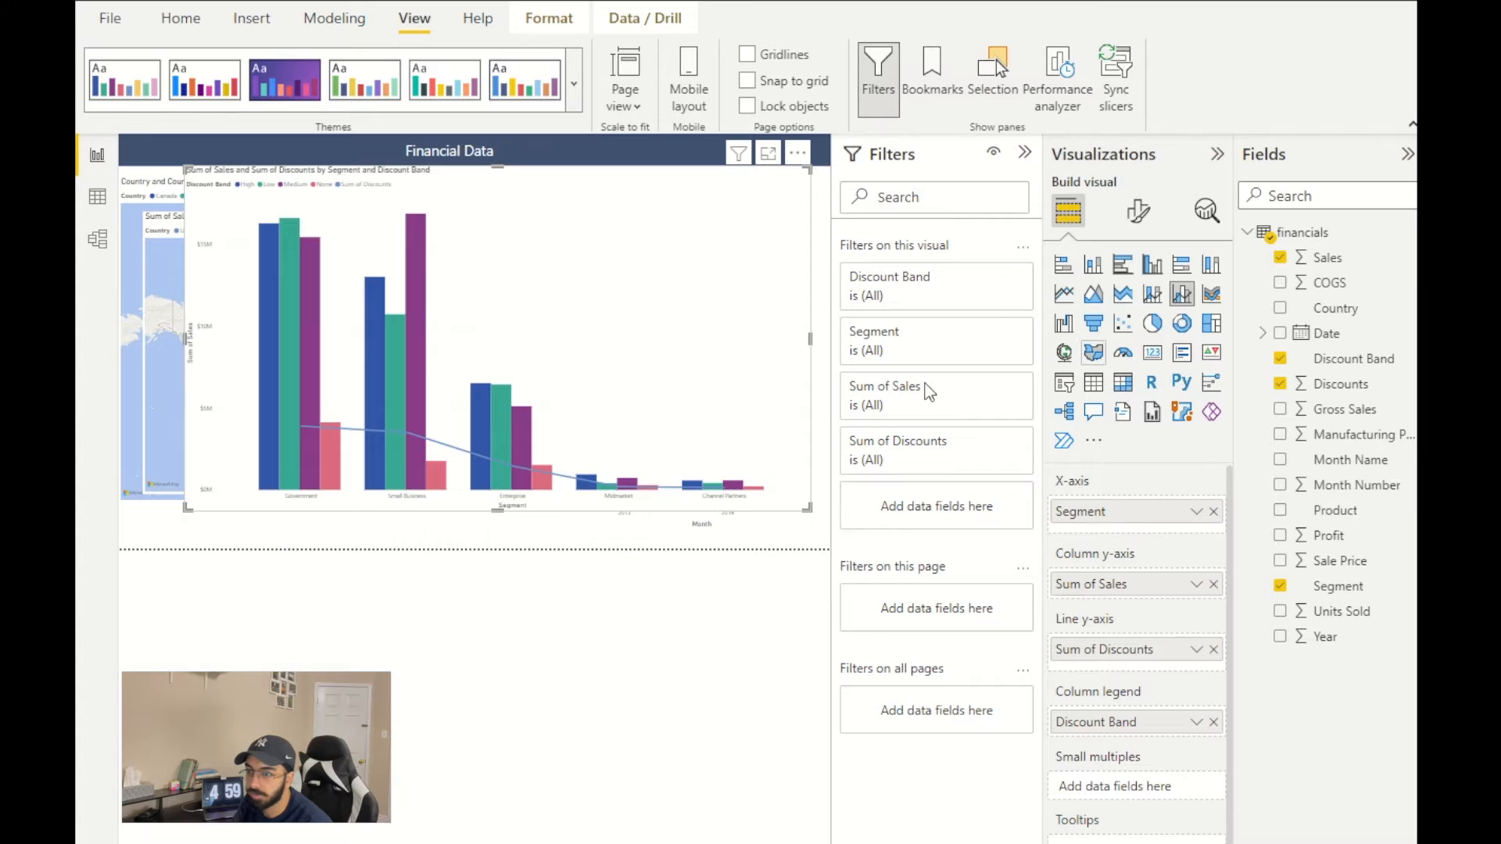
mouse_move(391, 464)
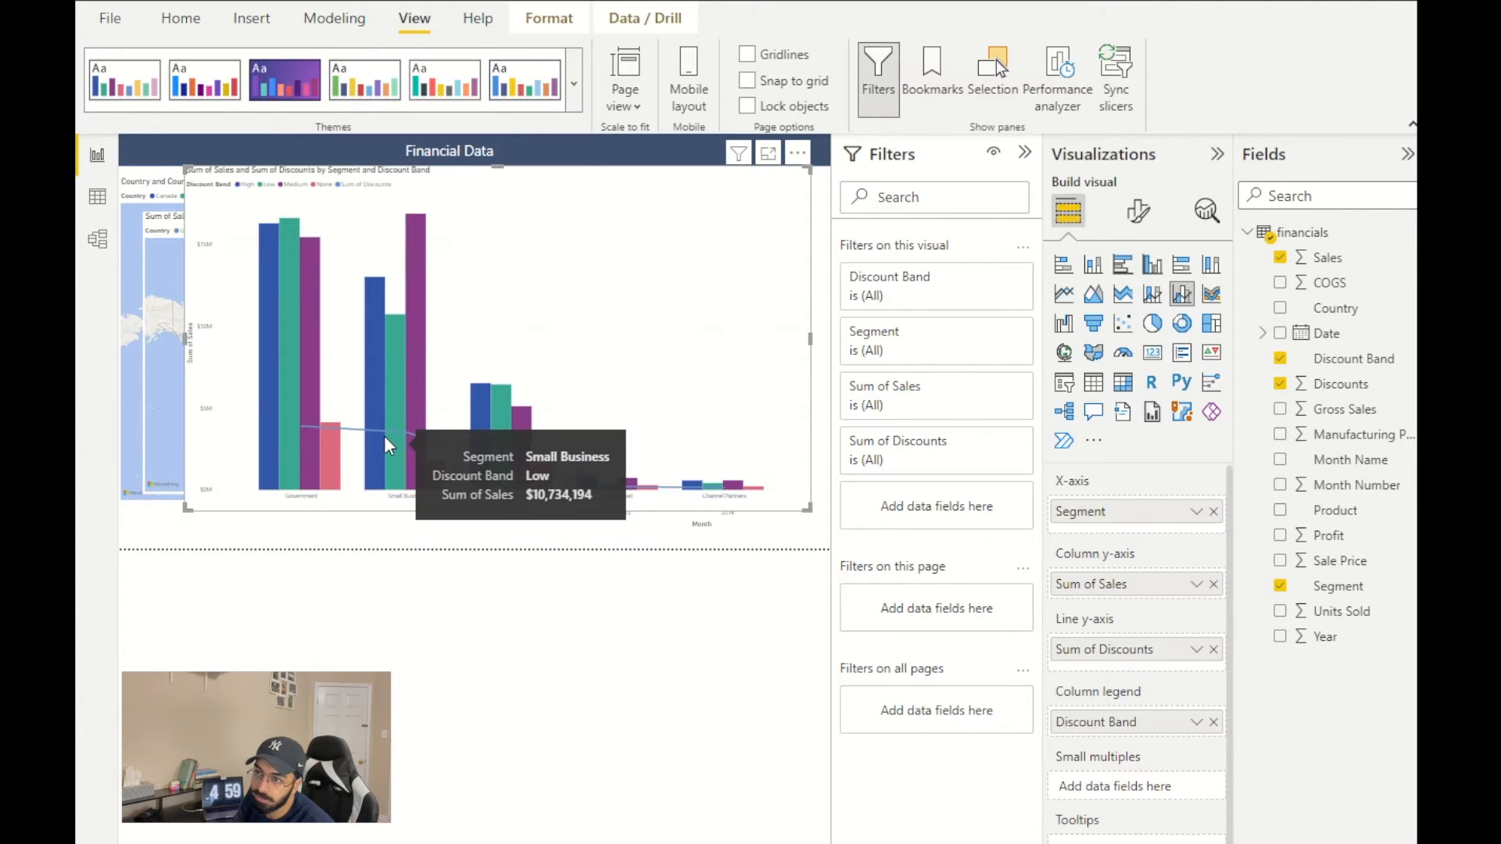
mouse_move(288, 422)
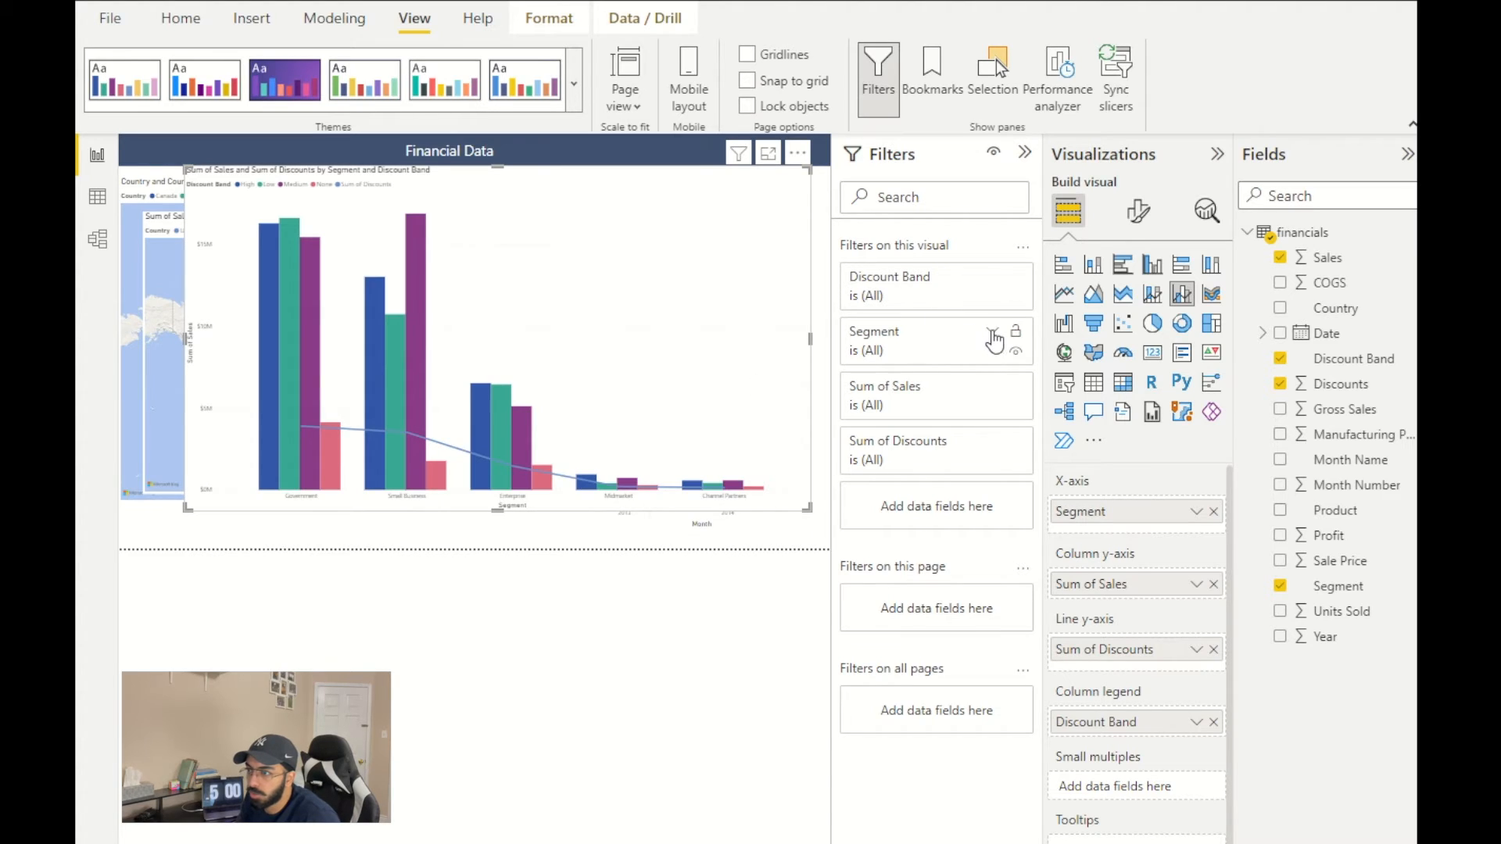
left_click(995, 338)
left_click(934, 490)
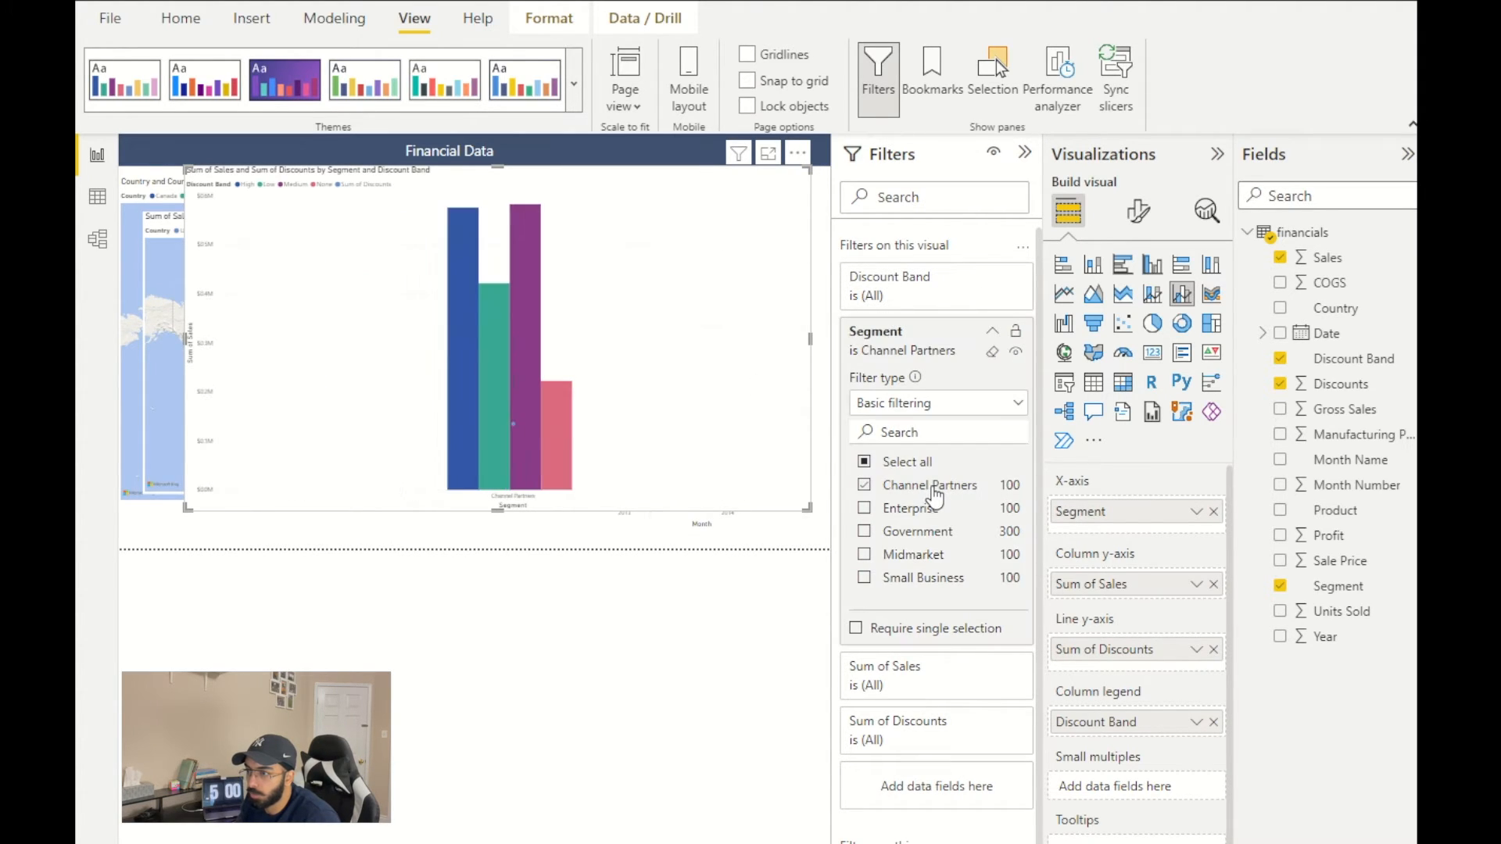
left_click(934, 490)
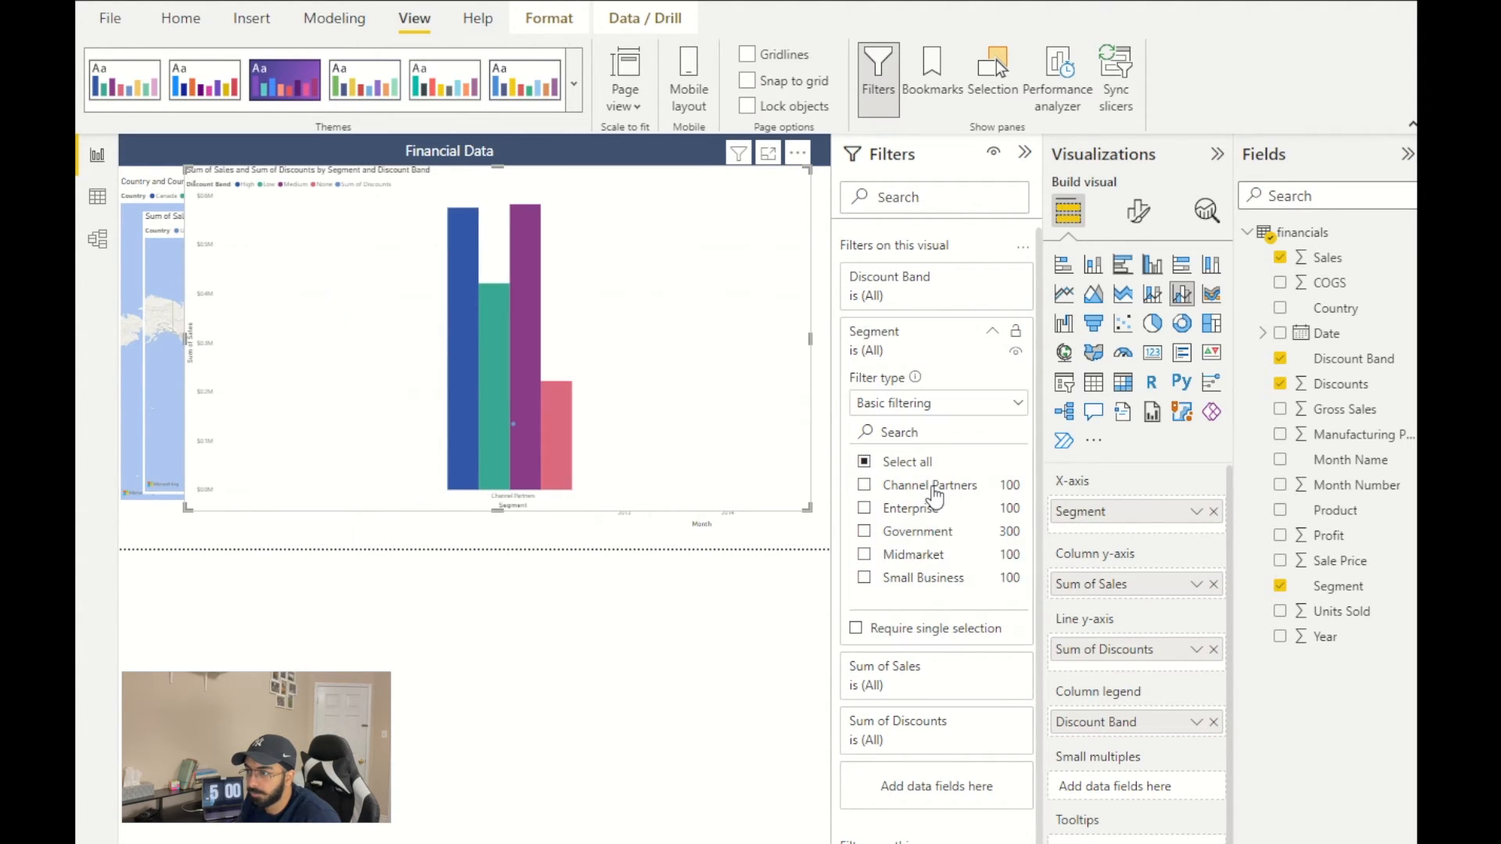
left_click(990, 330)
- Filter the combo chart to the High discount band and shrink it to a small chart over the lower part of the map
left_click(993, 277)
left_click(924, 442)
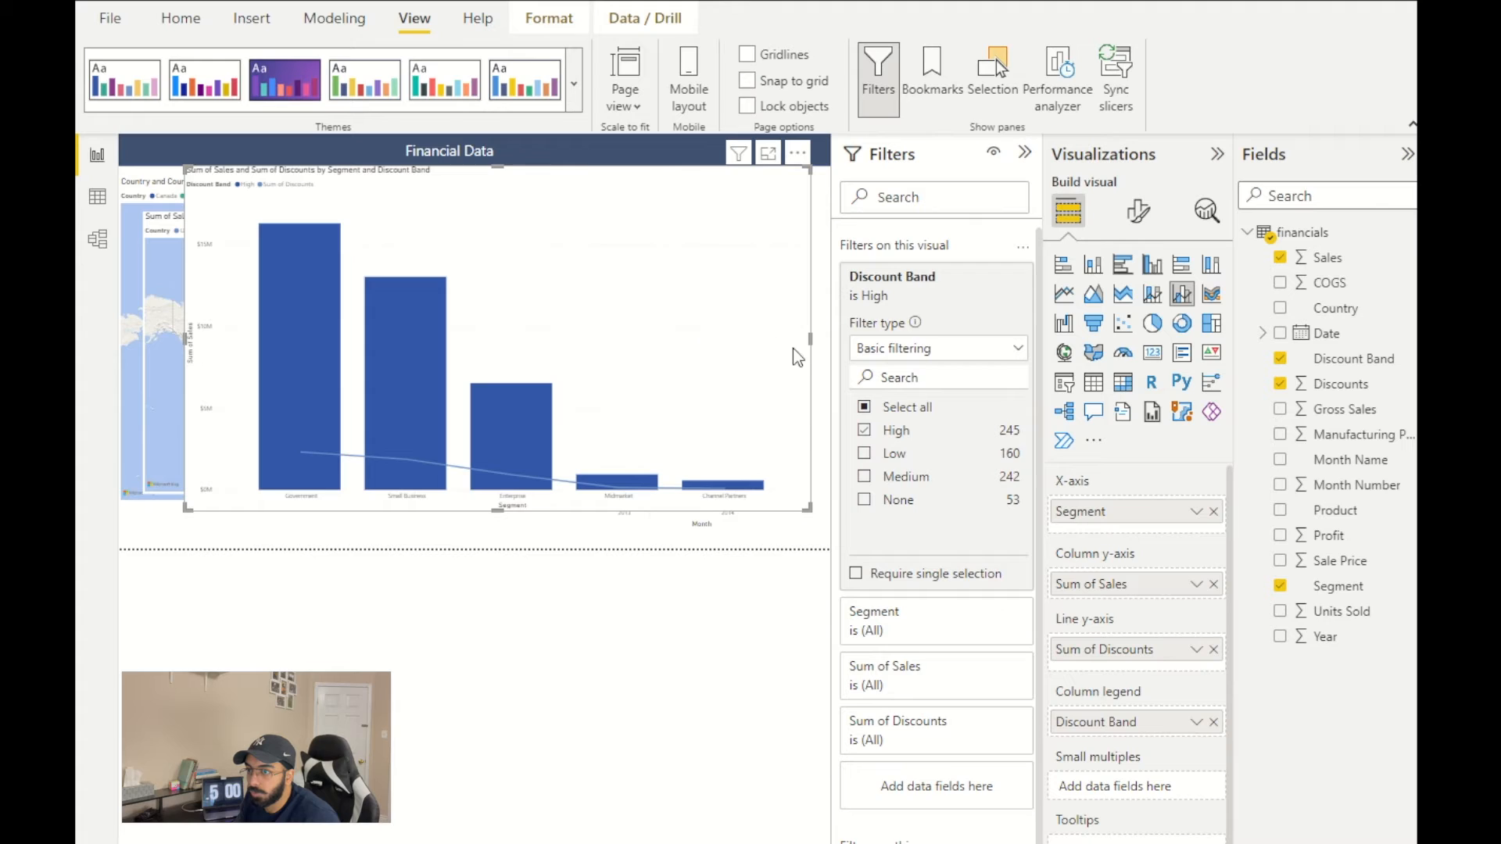
left_click(1025, 152)
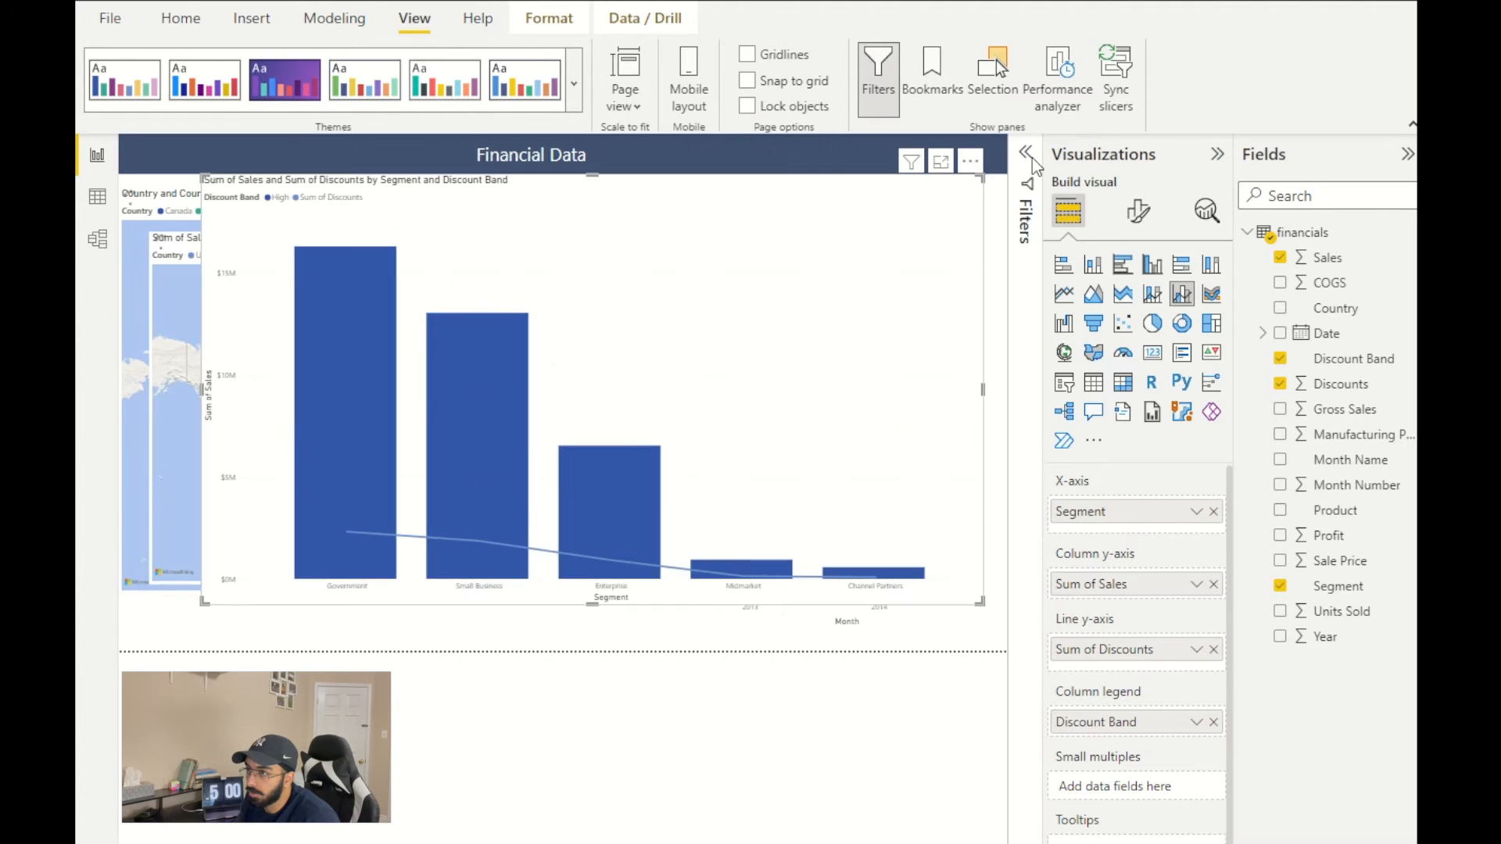
left_click(1149, 156)
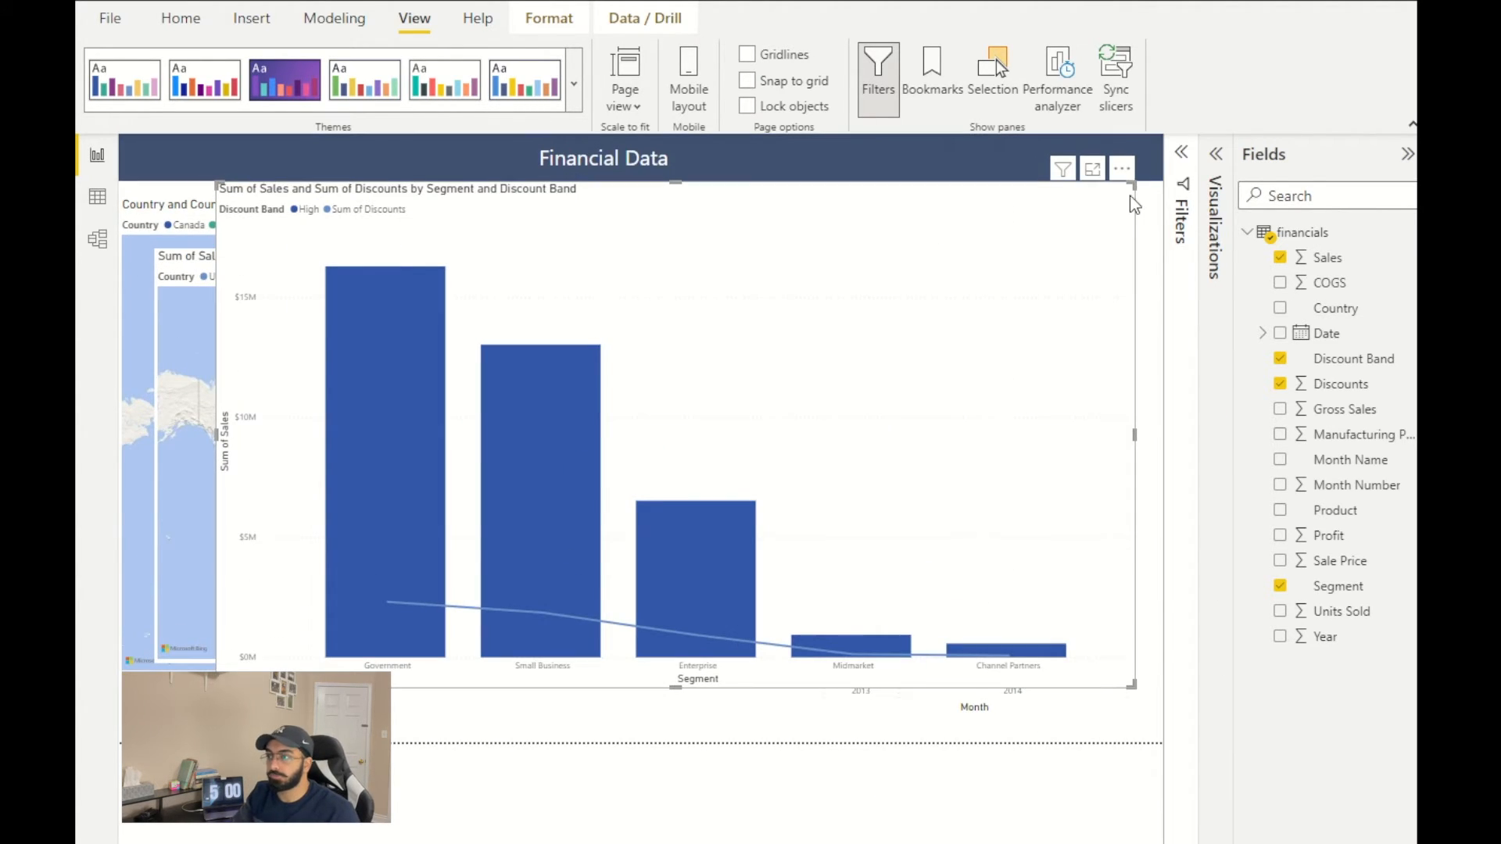
left_click_drag(1131, 185, 509, 469)
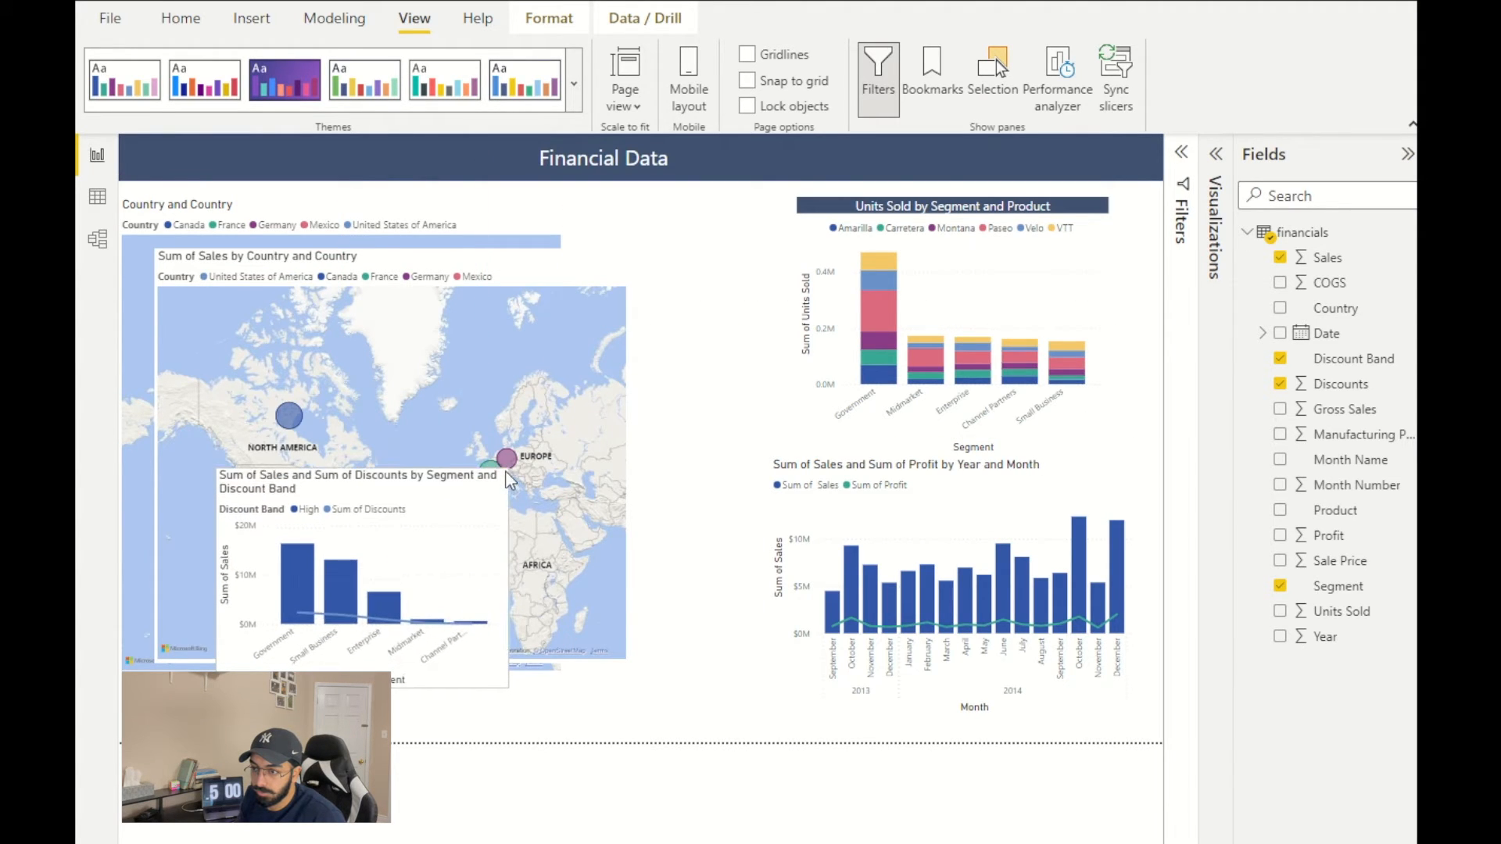
- Make three copies of the High discount band combo chart and spread them across the lower part of the page
key("ctrl+v")
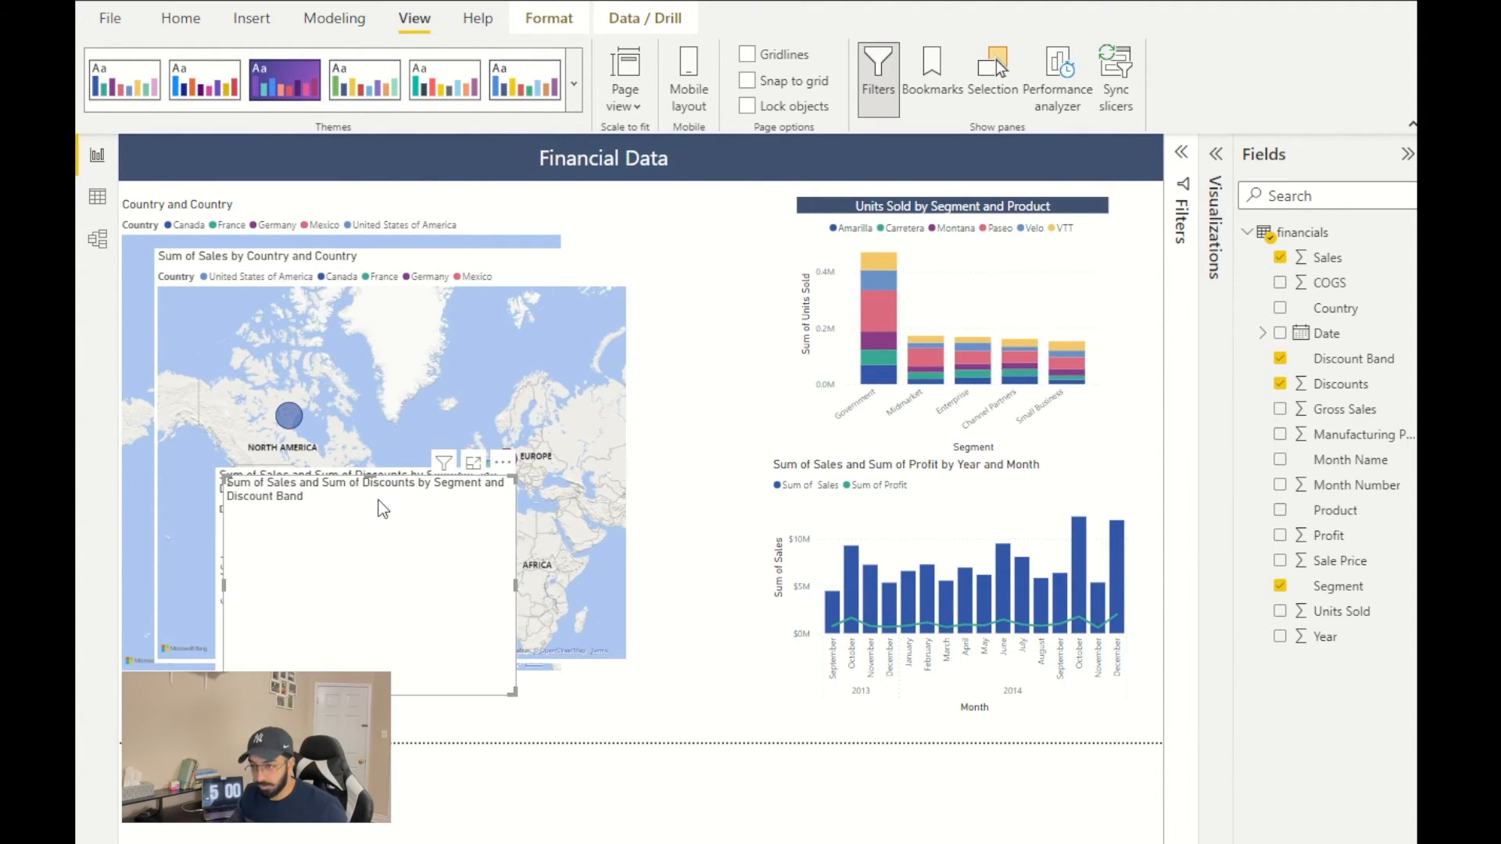
left_click_drag(378, 502, 706, 483)
key("ctrl+v")
left_click_drag(370, 532, 753, 579)
key("ctrl+v")
left_click_drag(396, 506, 412, 561)
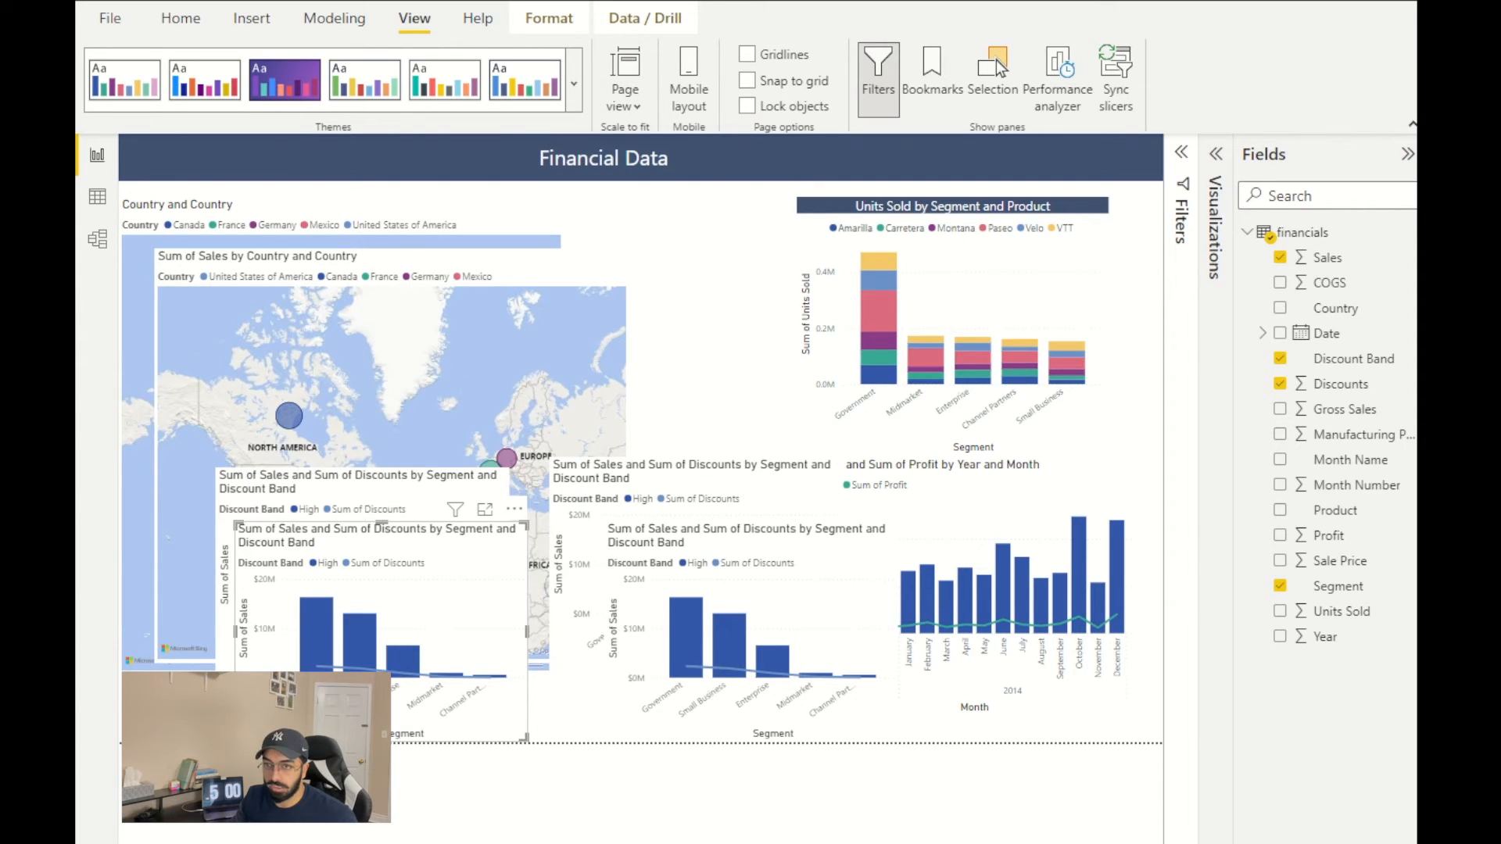
- Move all four sales and discounts combo charts from the Financial Data page to a blank report page
left_click(347, 843)
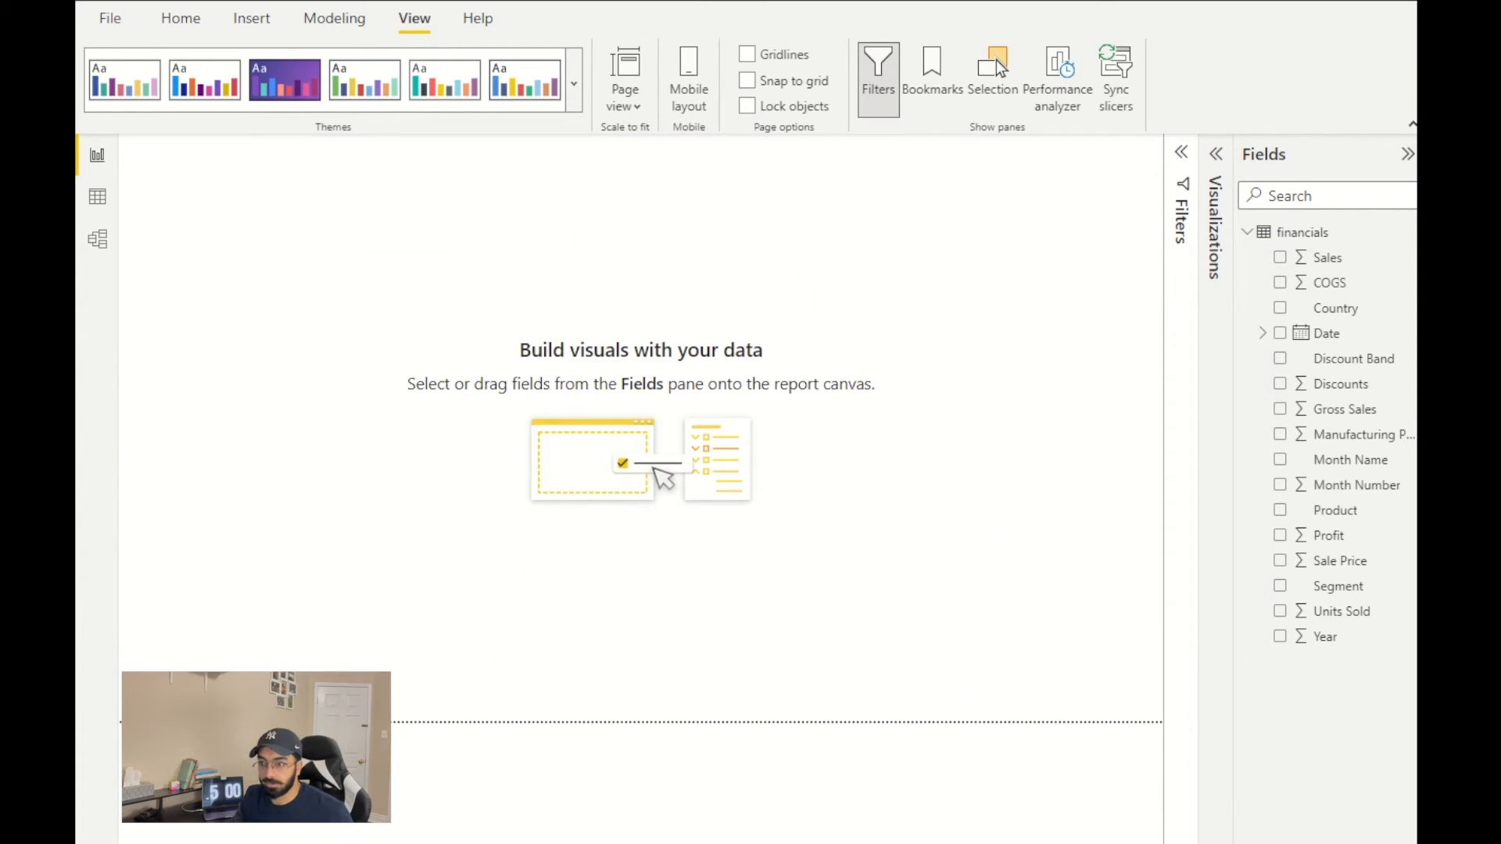
left_click(188, 843)
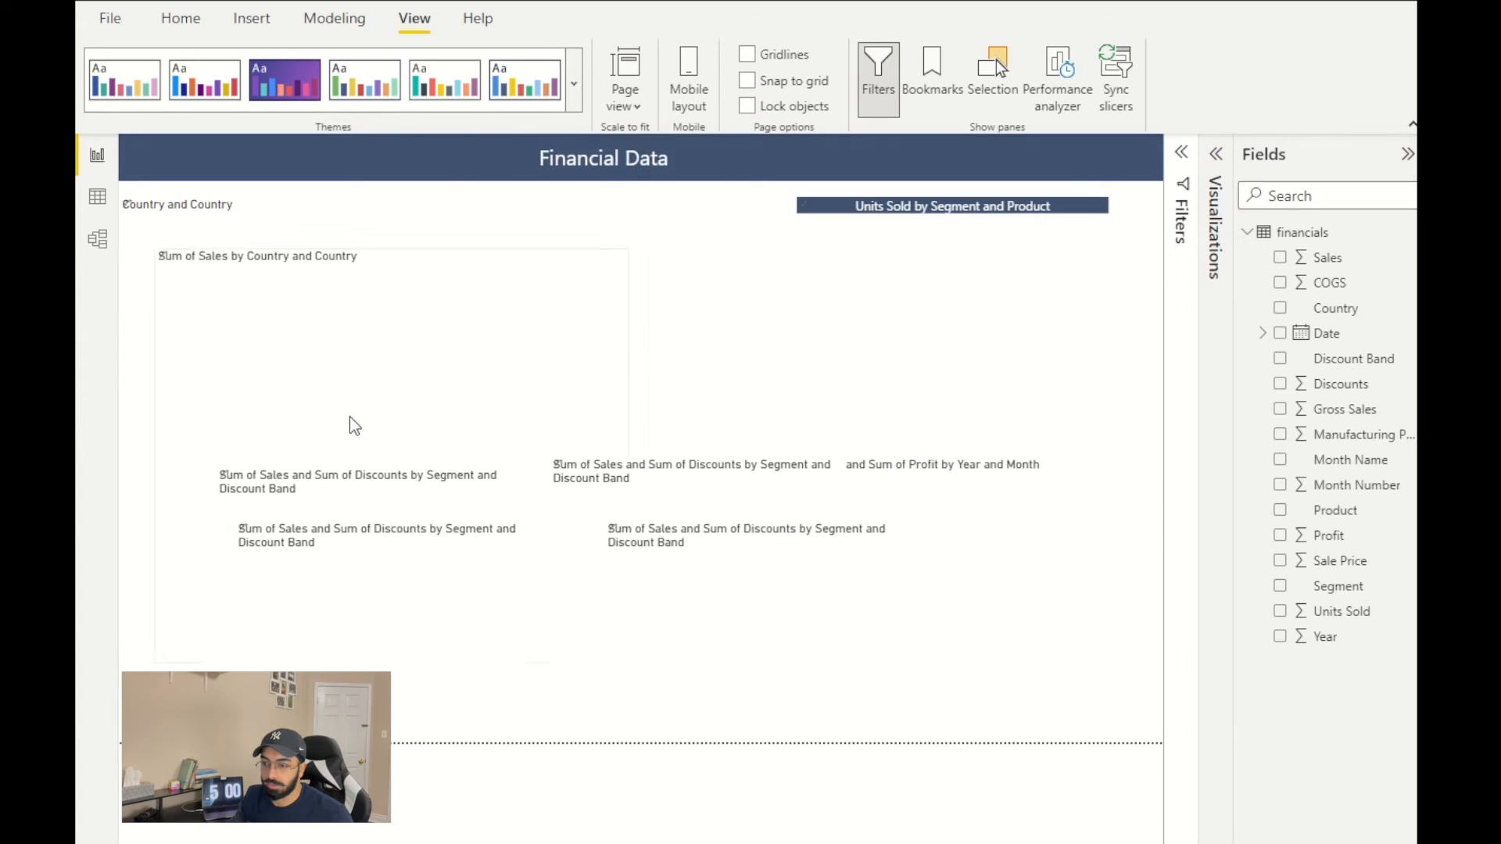
left_click(502, 551)
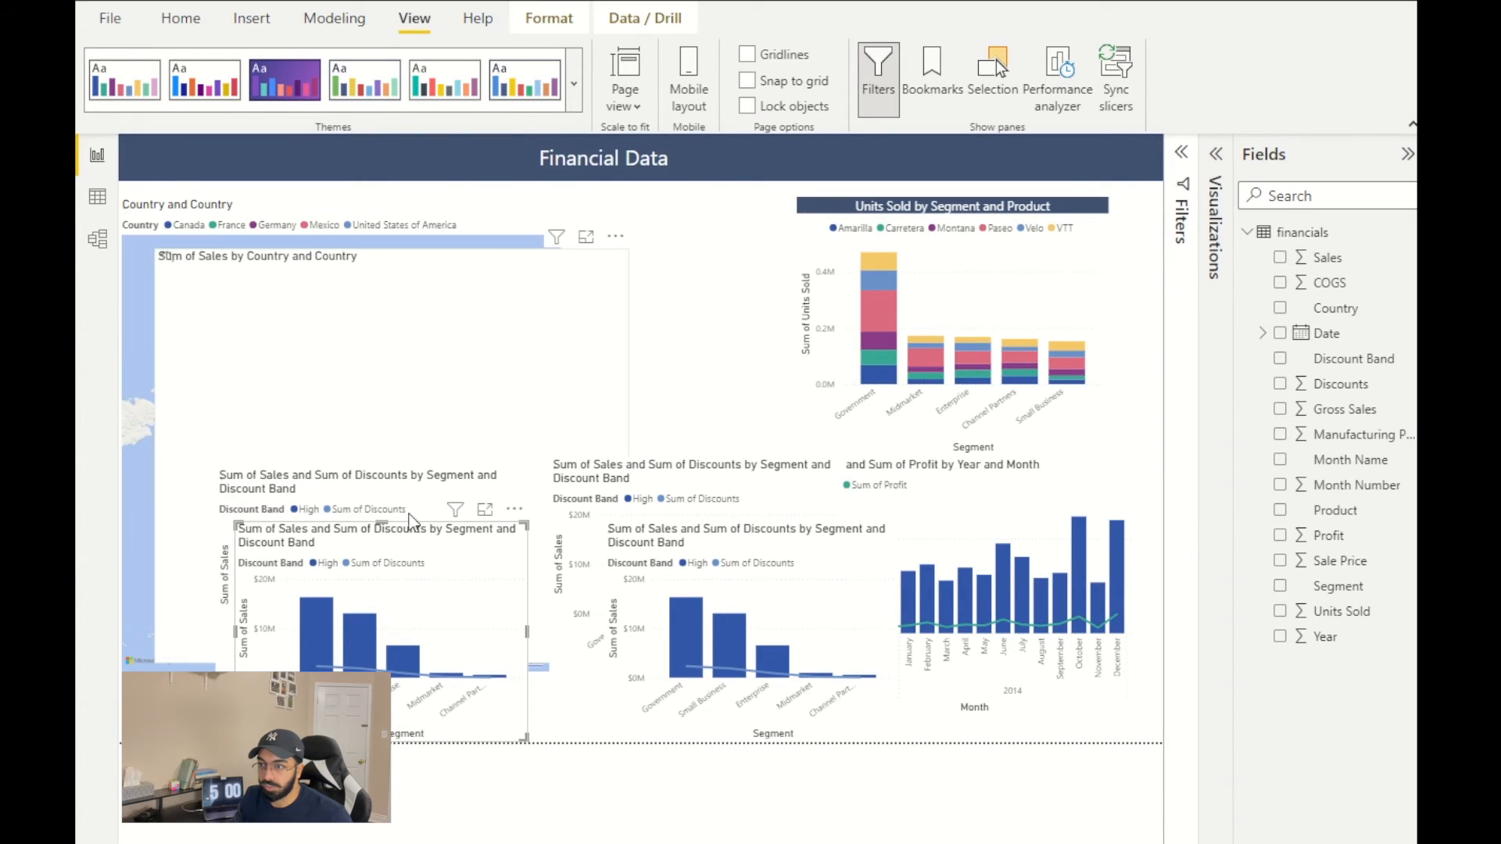
left_click(720, 487, "ctrl")
left_click(879, 577, "ctrl")
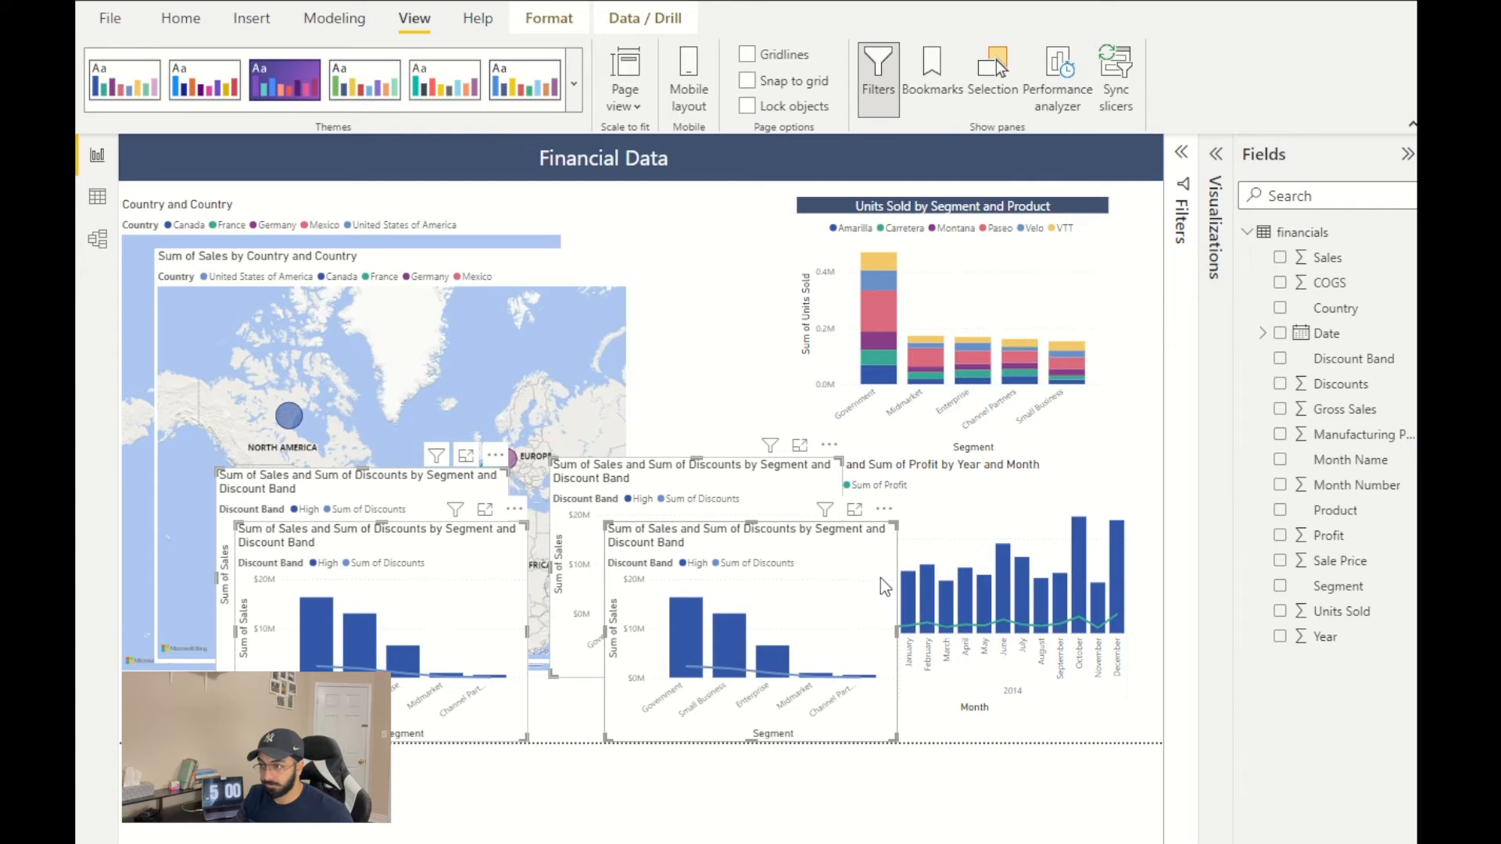
key("Delete")
key("ctrl+Page_Down")
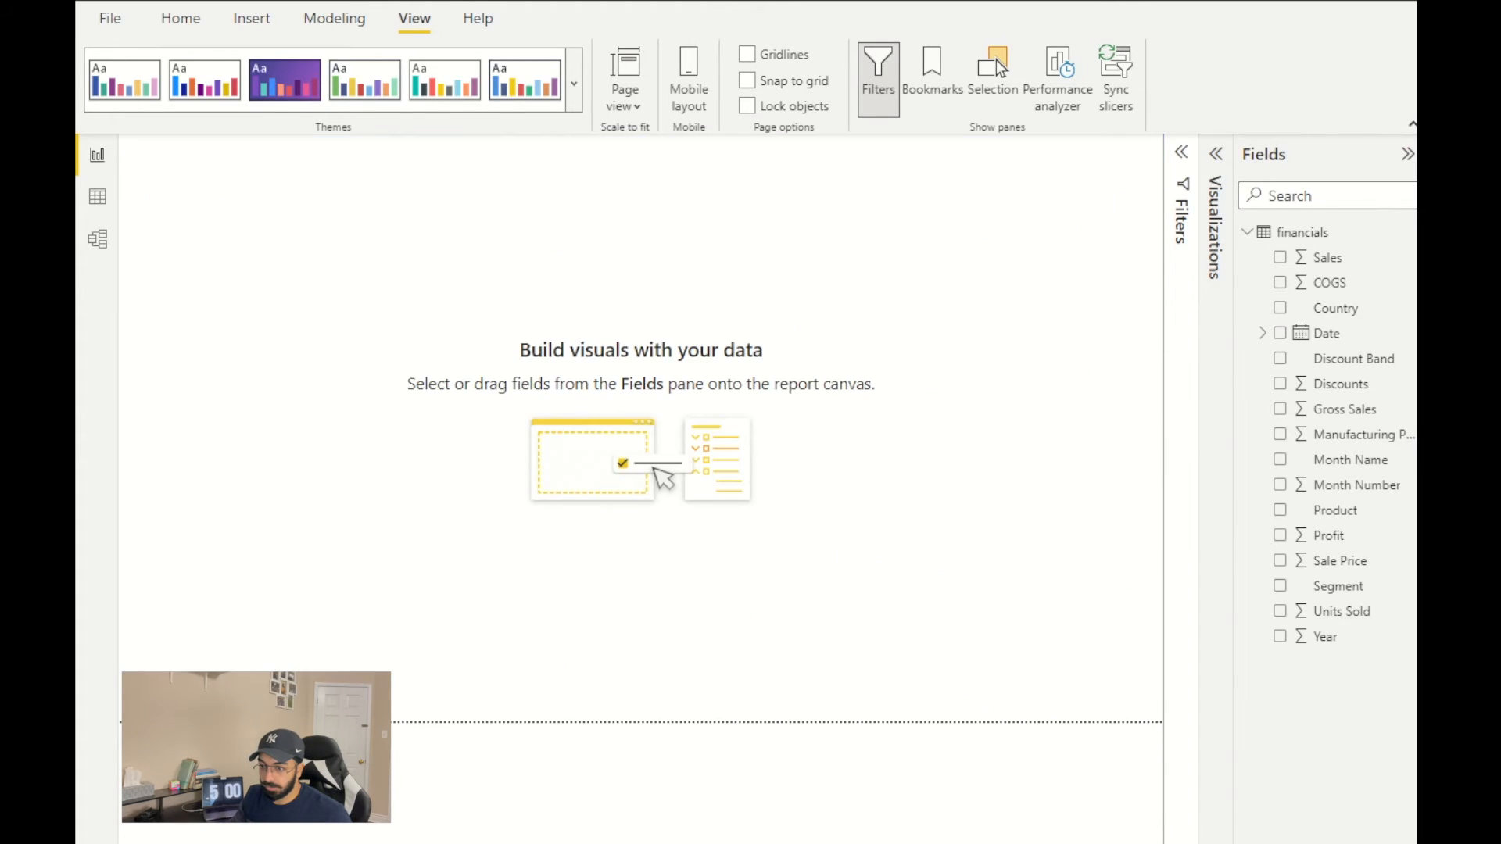
key("ctrl+v")
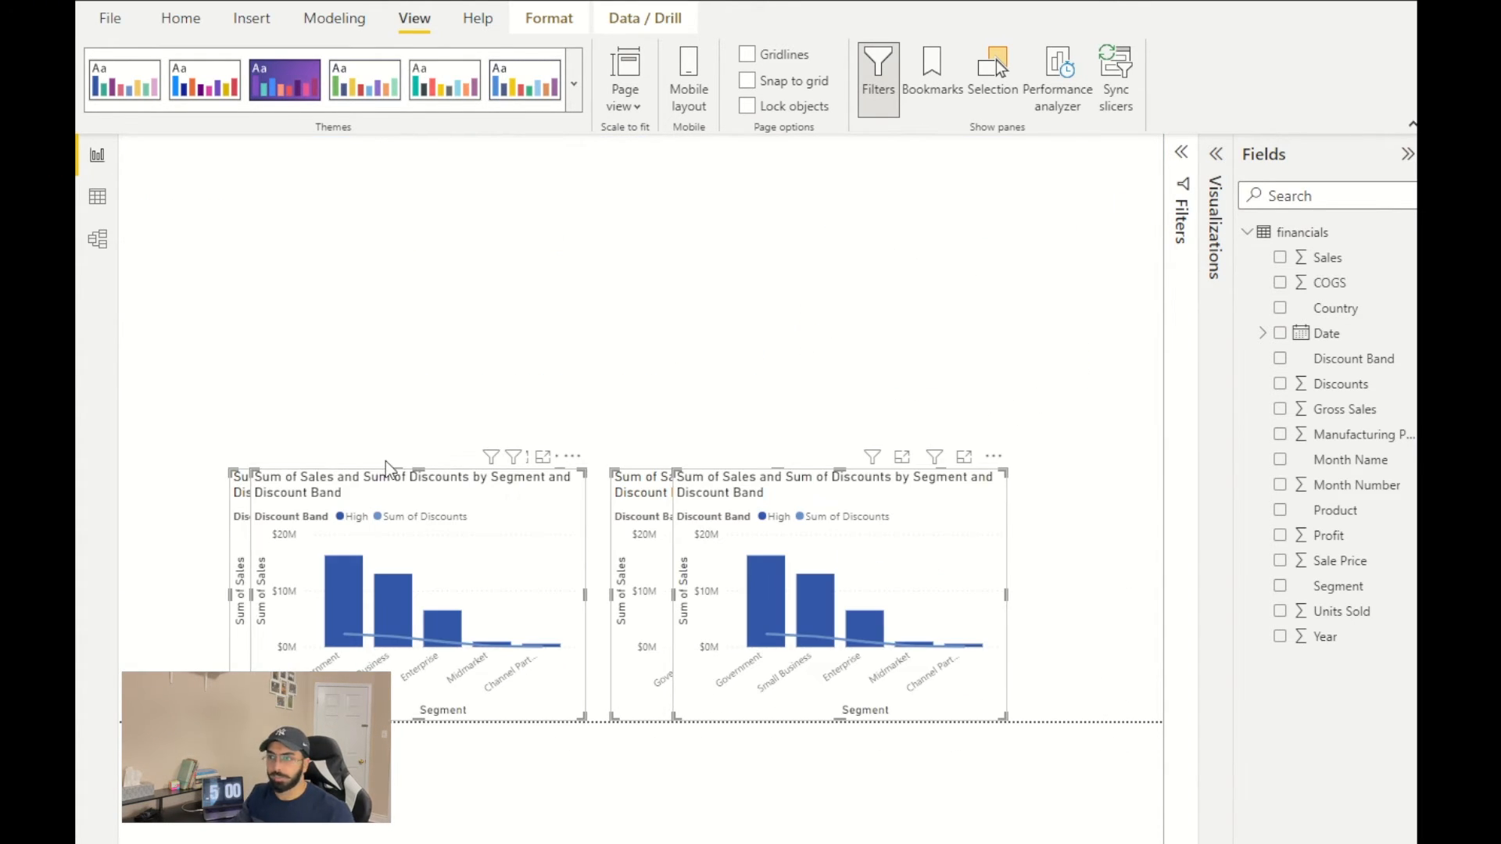
- Arrange the four combo charts in a two-by-two grid on the page
left_click_drag(325, 551, 349, 270)
left_click(422, 493)
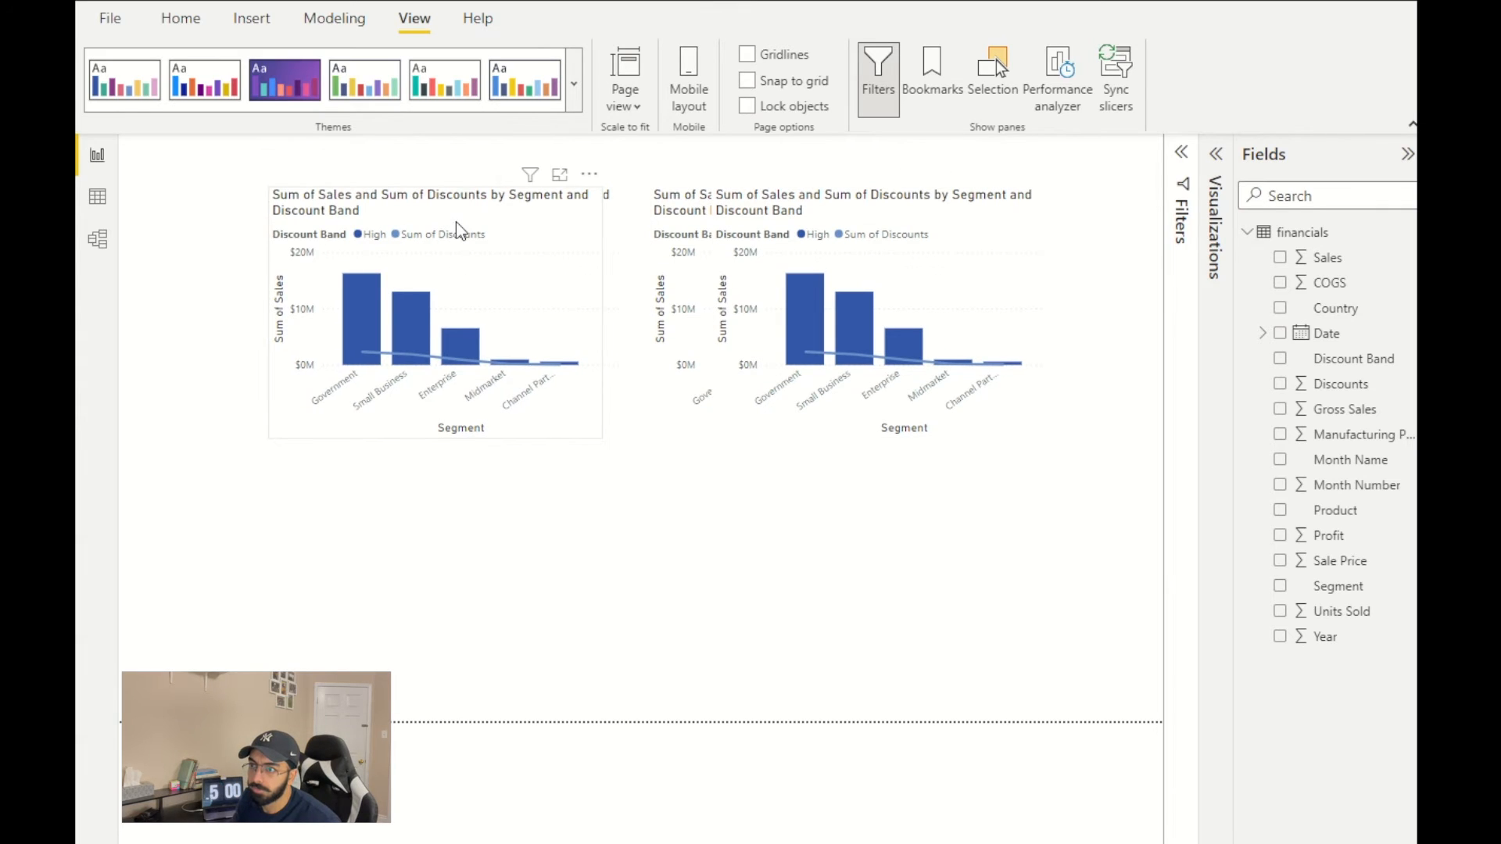
left_click(460, 230)
left_click_drag(522, 251, 524, 551)
left_click_drag(762, 269, 699, 541)
left_click(901, 208)
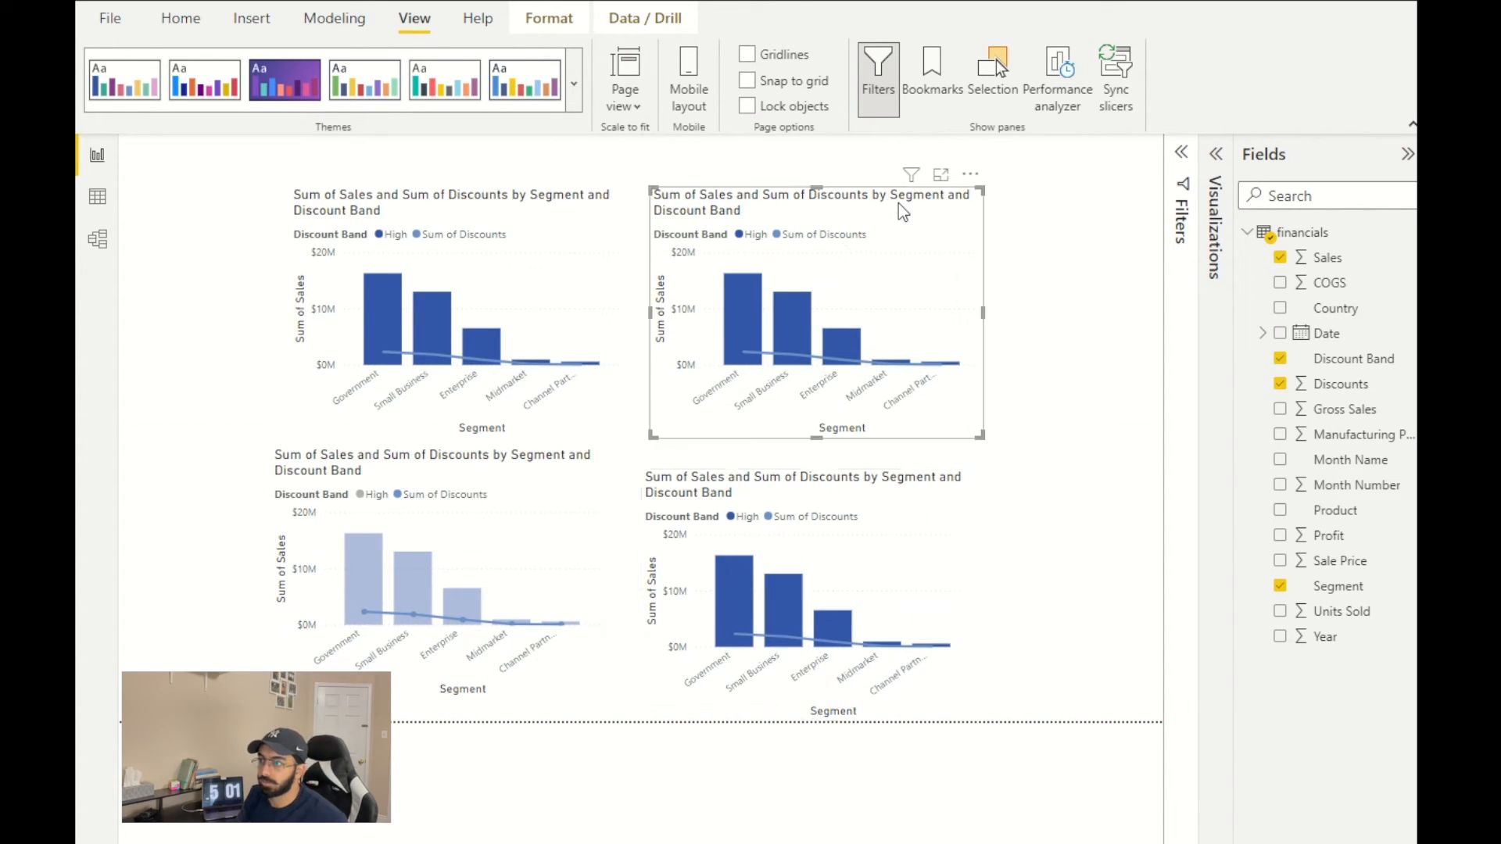
left_click(574, 525)
left_click(573, 228)
- Change the discount band filter of the upper-right chart in the grid from High to Low
left_click(1181, 226)
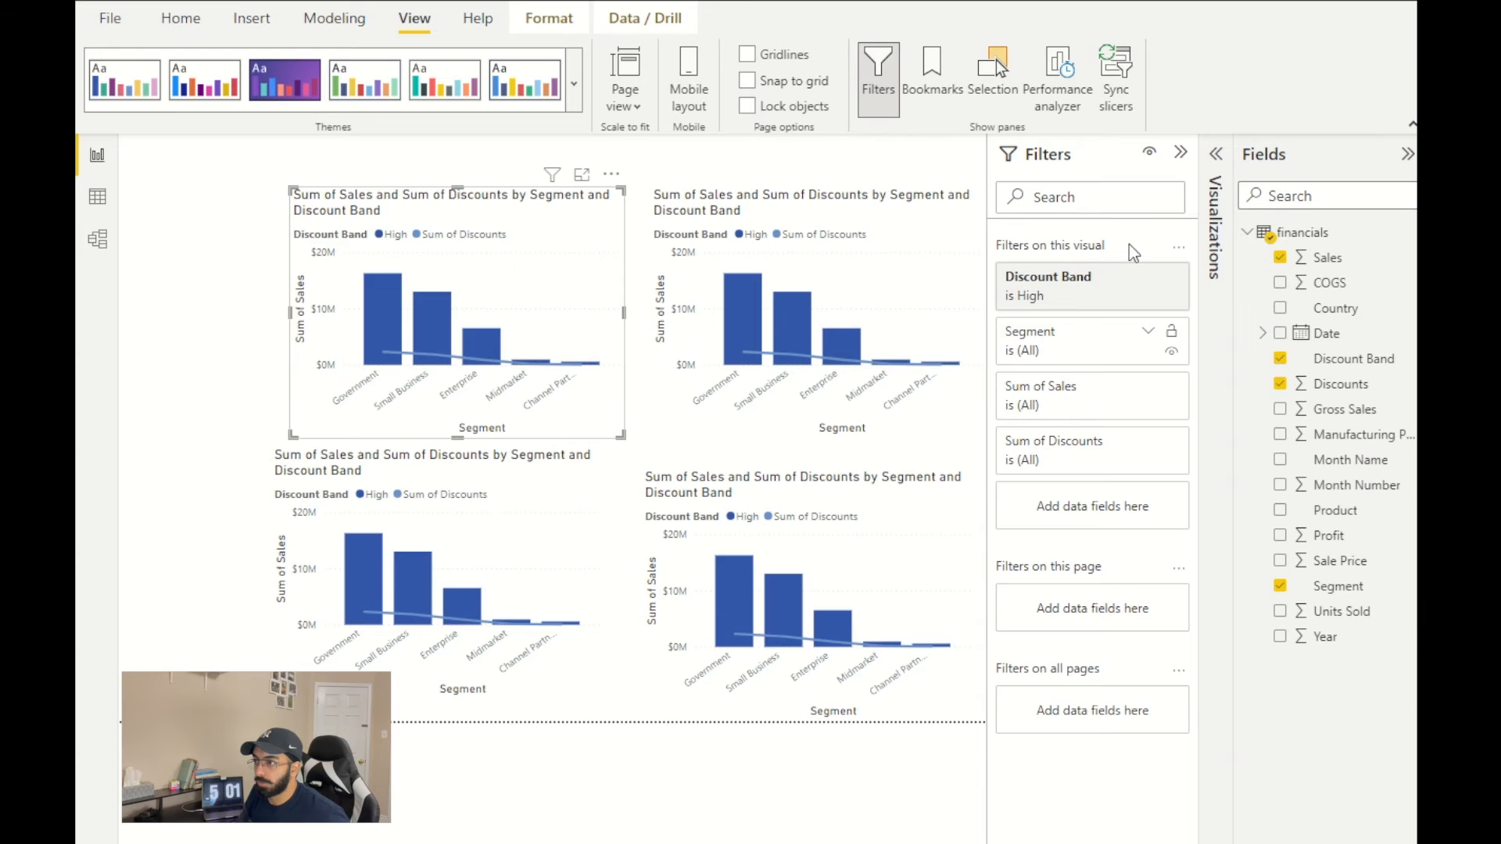
left_click(731, 192)
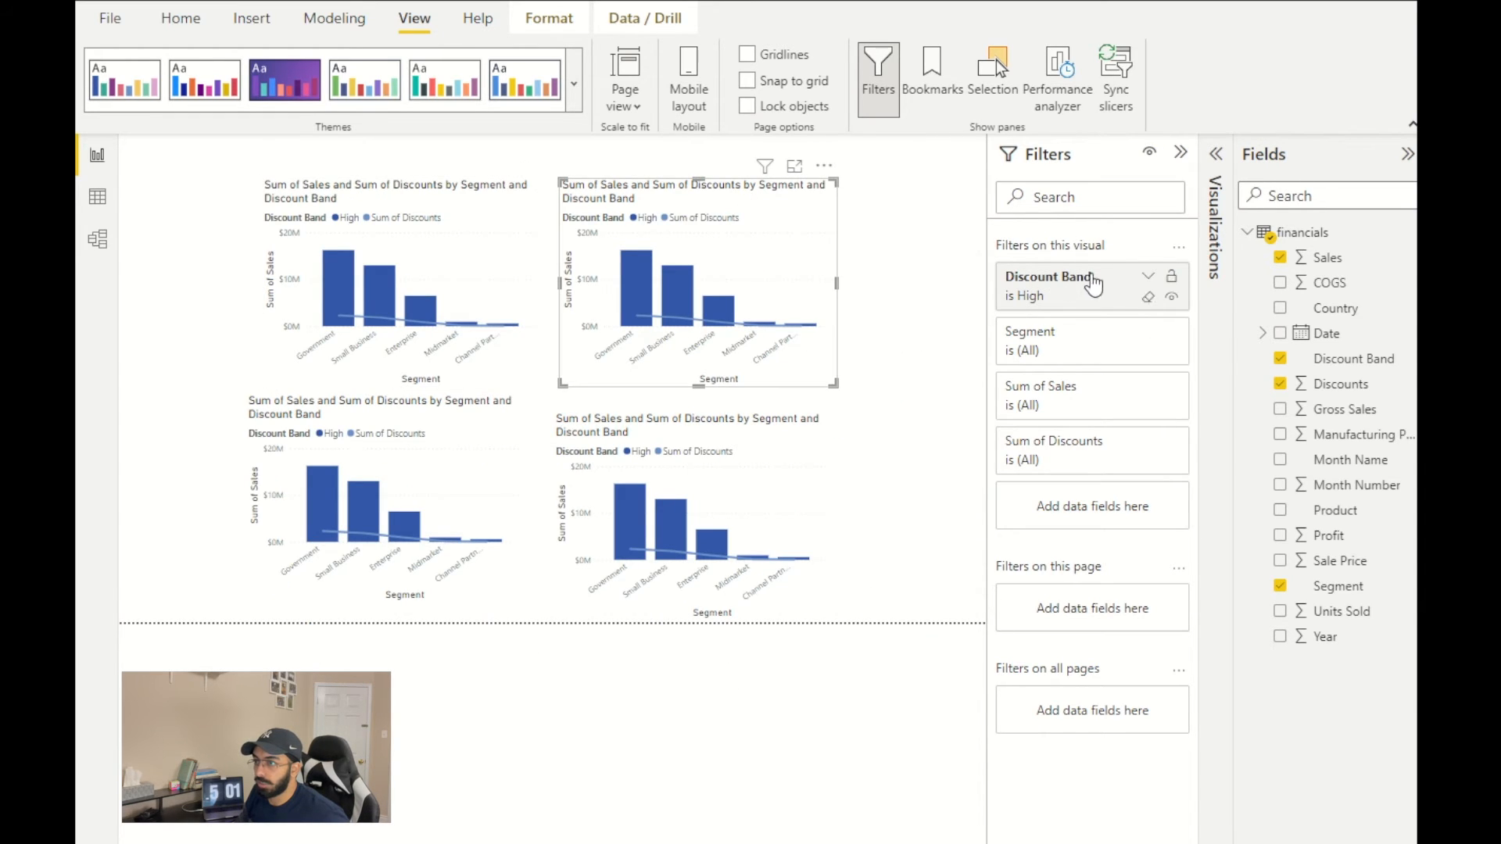
left_click(1146, 280)
left_click(1049, 454)
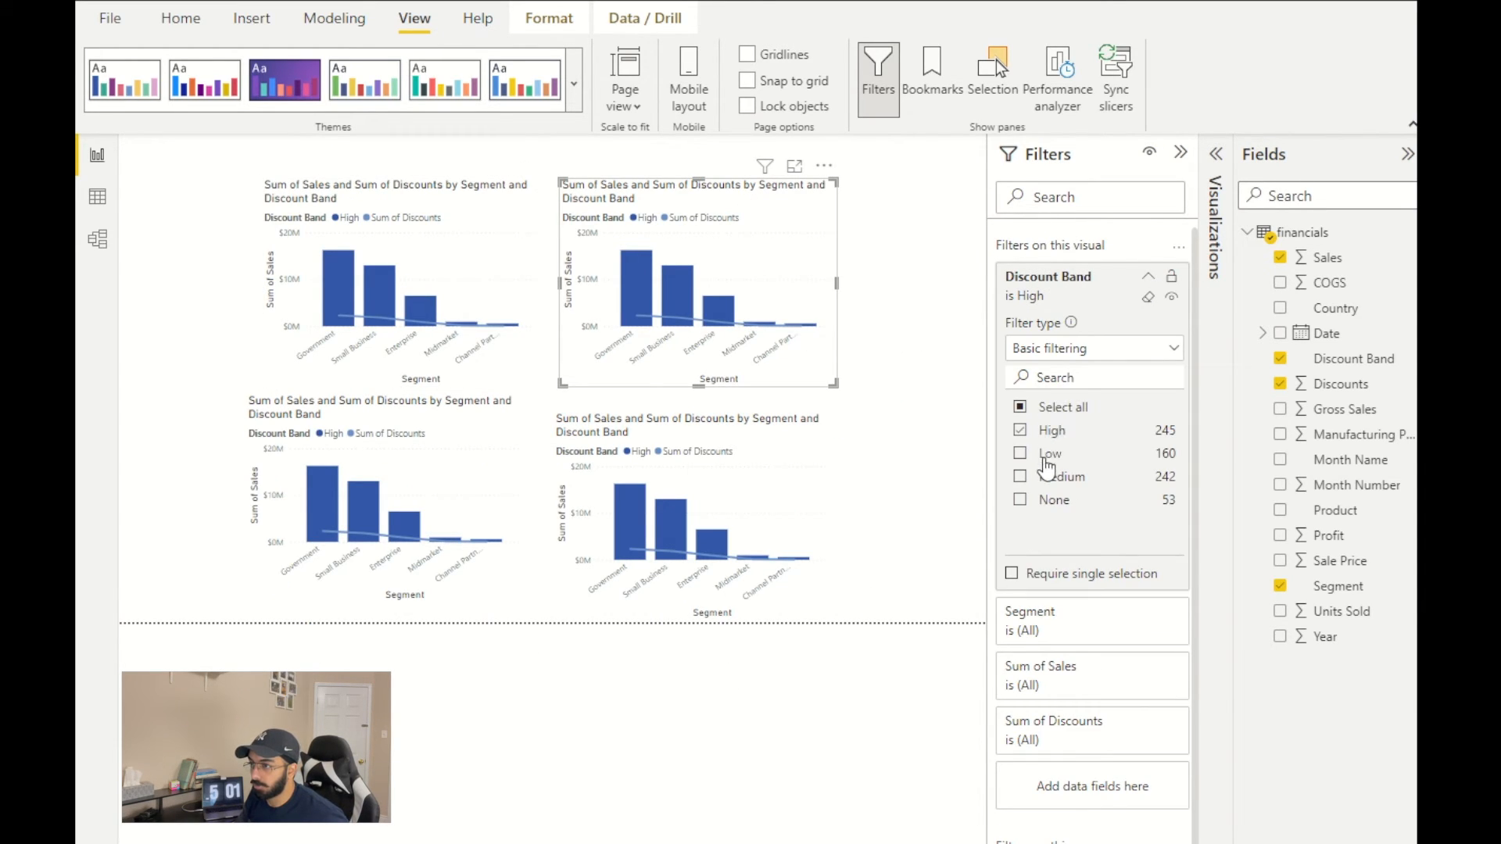
left_click(828, 441)
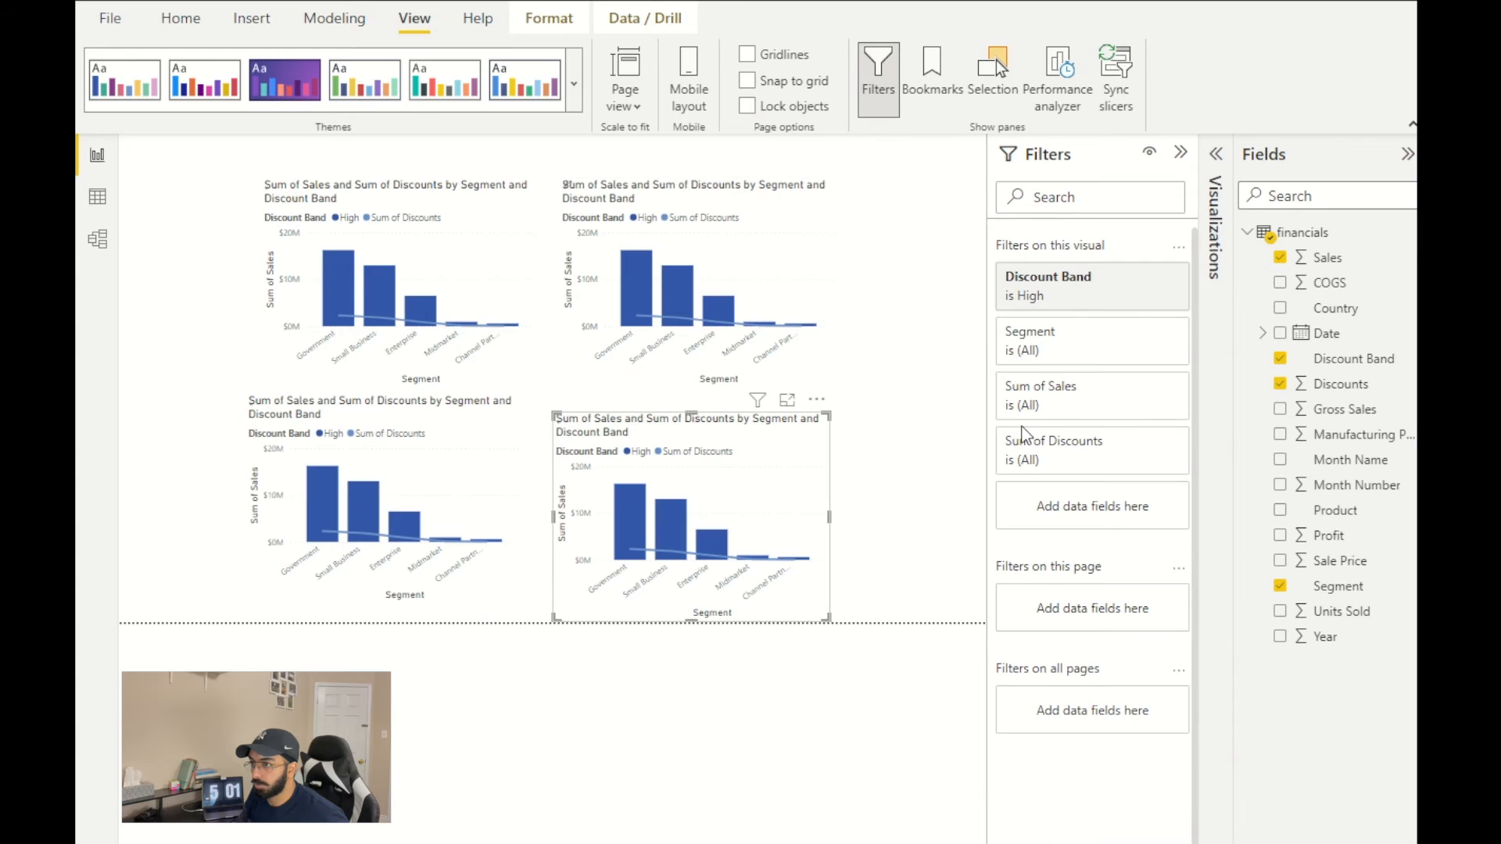
left_click(1148, 280)
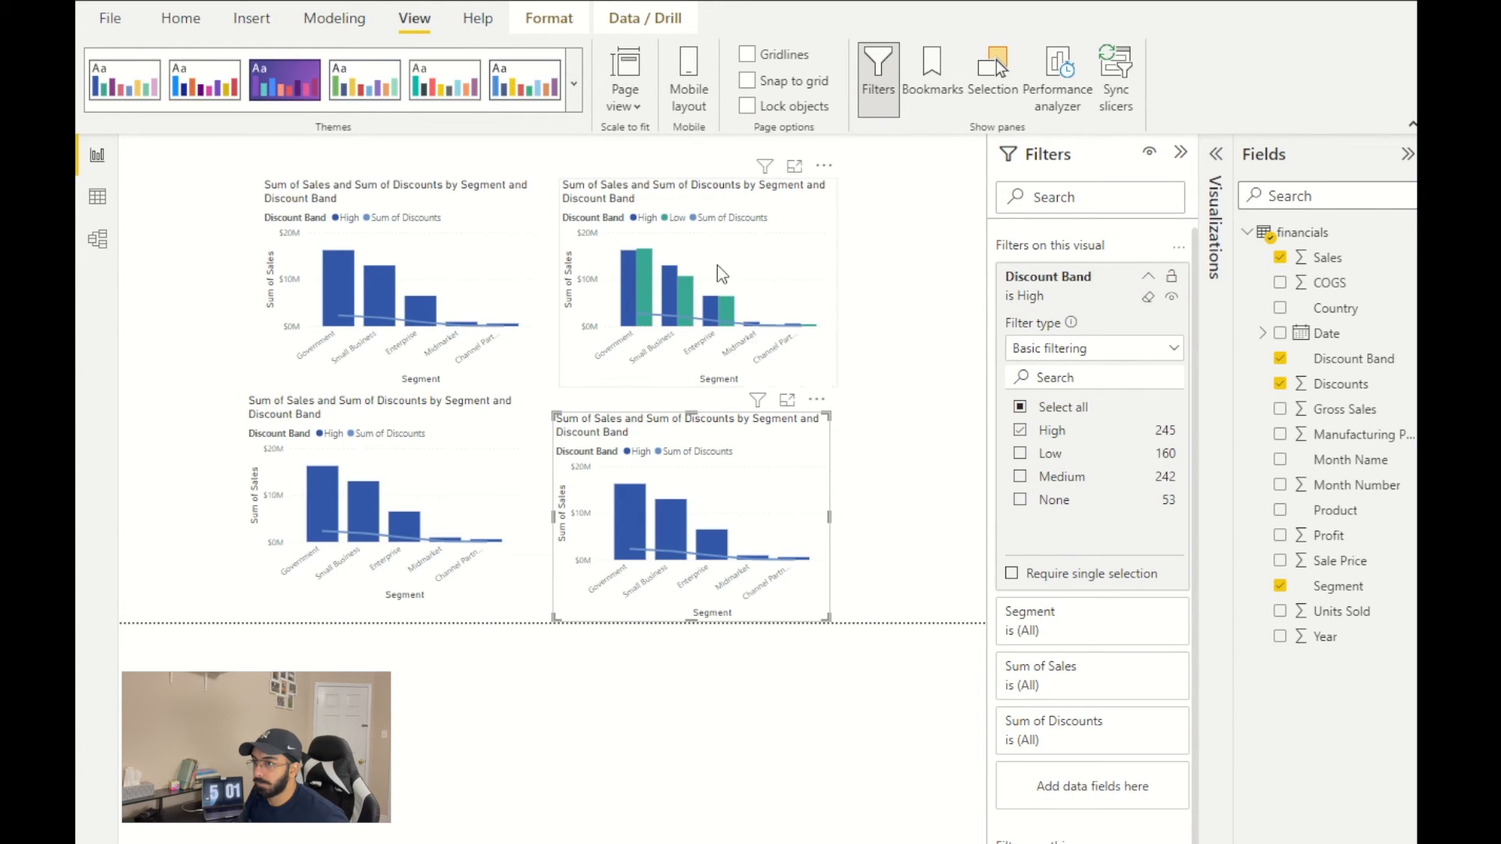
left_click(747, 222)
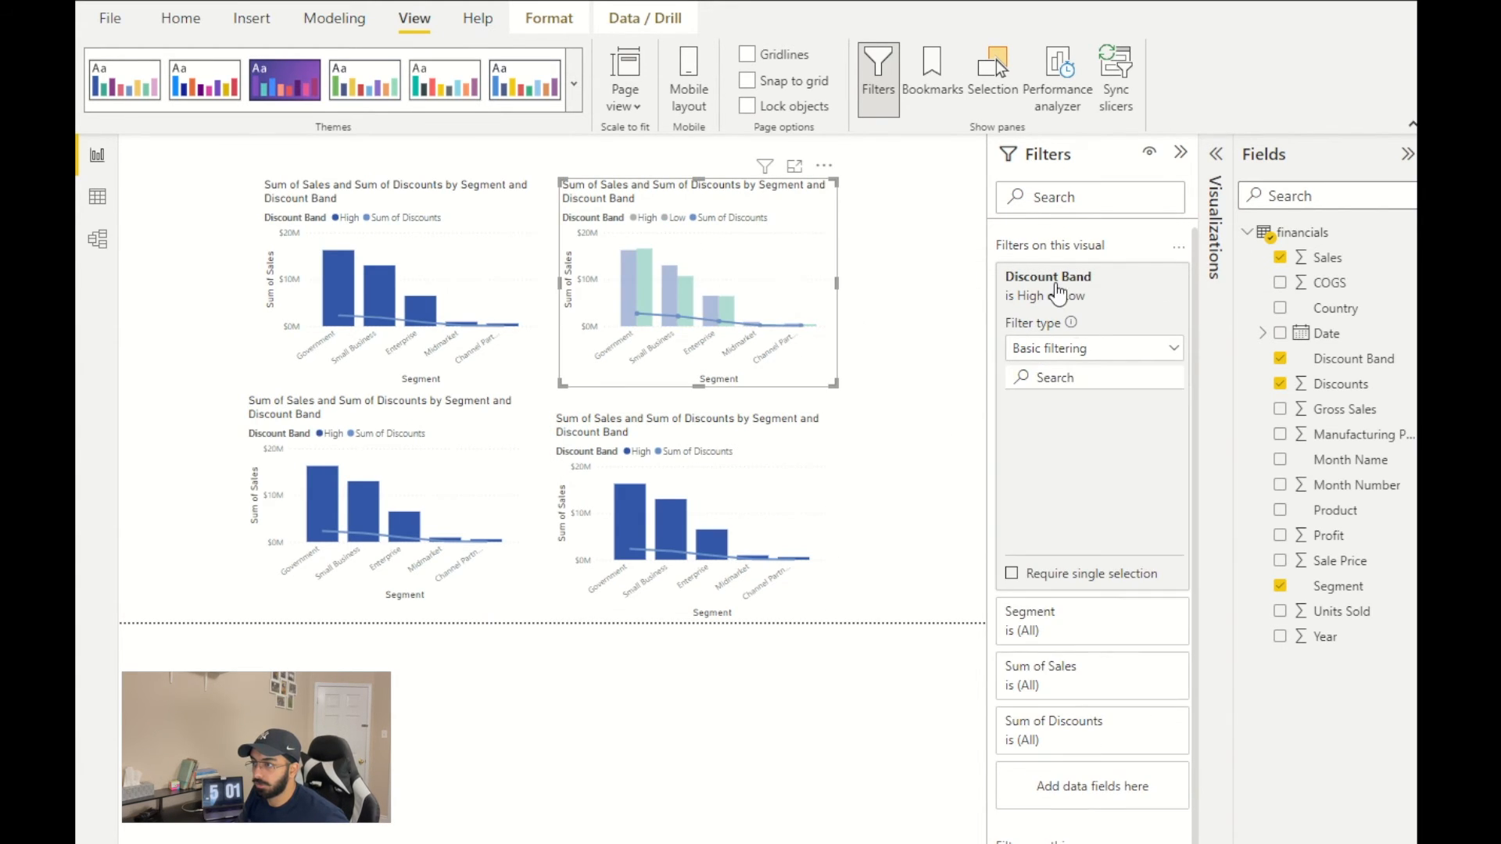
left_click(1052, 434)
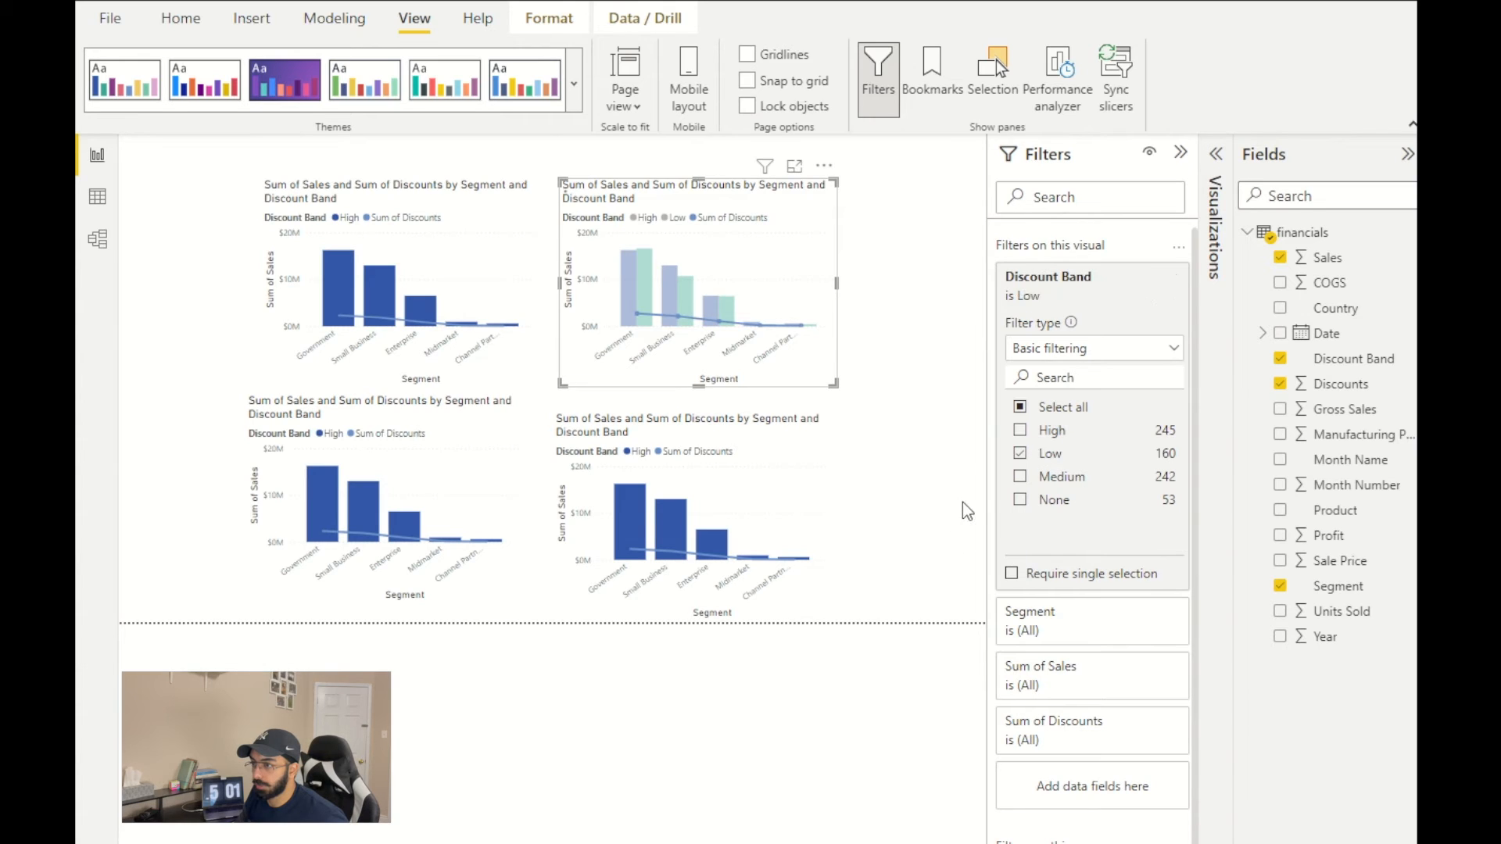
- Change the discount band filter of the lower-right chart in the grid from High to None
left_click(804, 478)
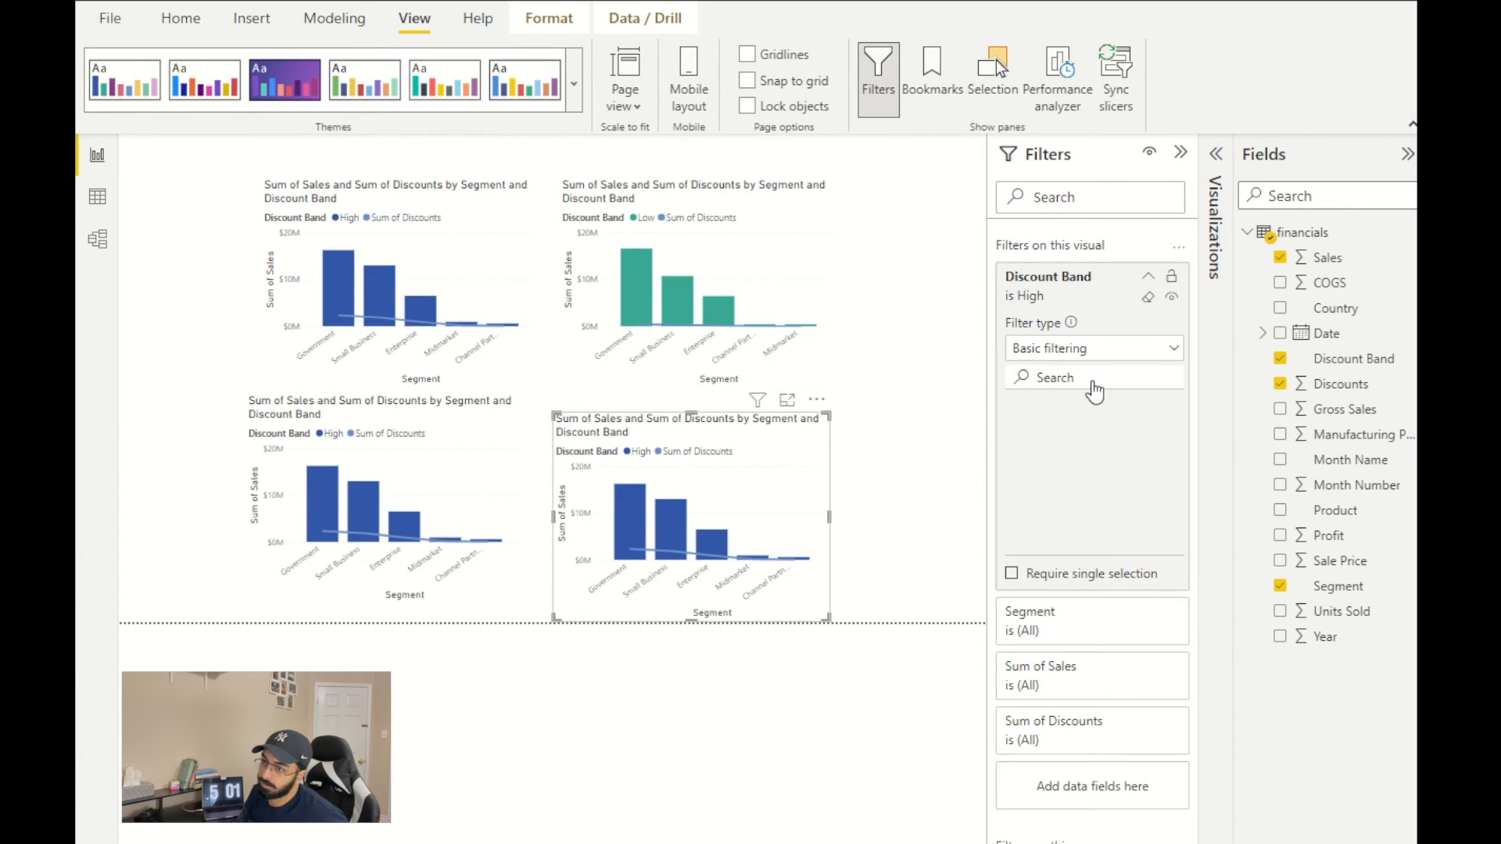
left_click(1041, 501)
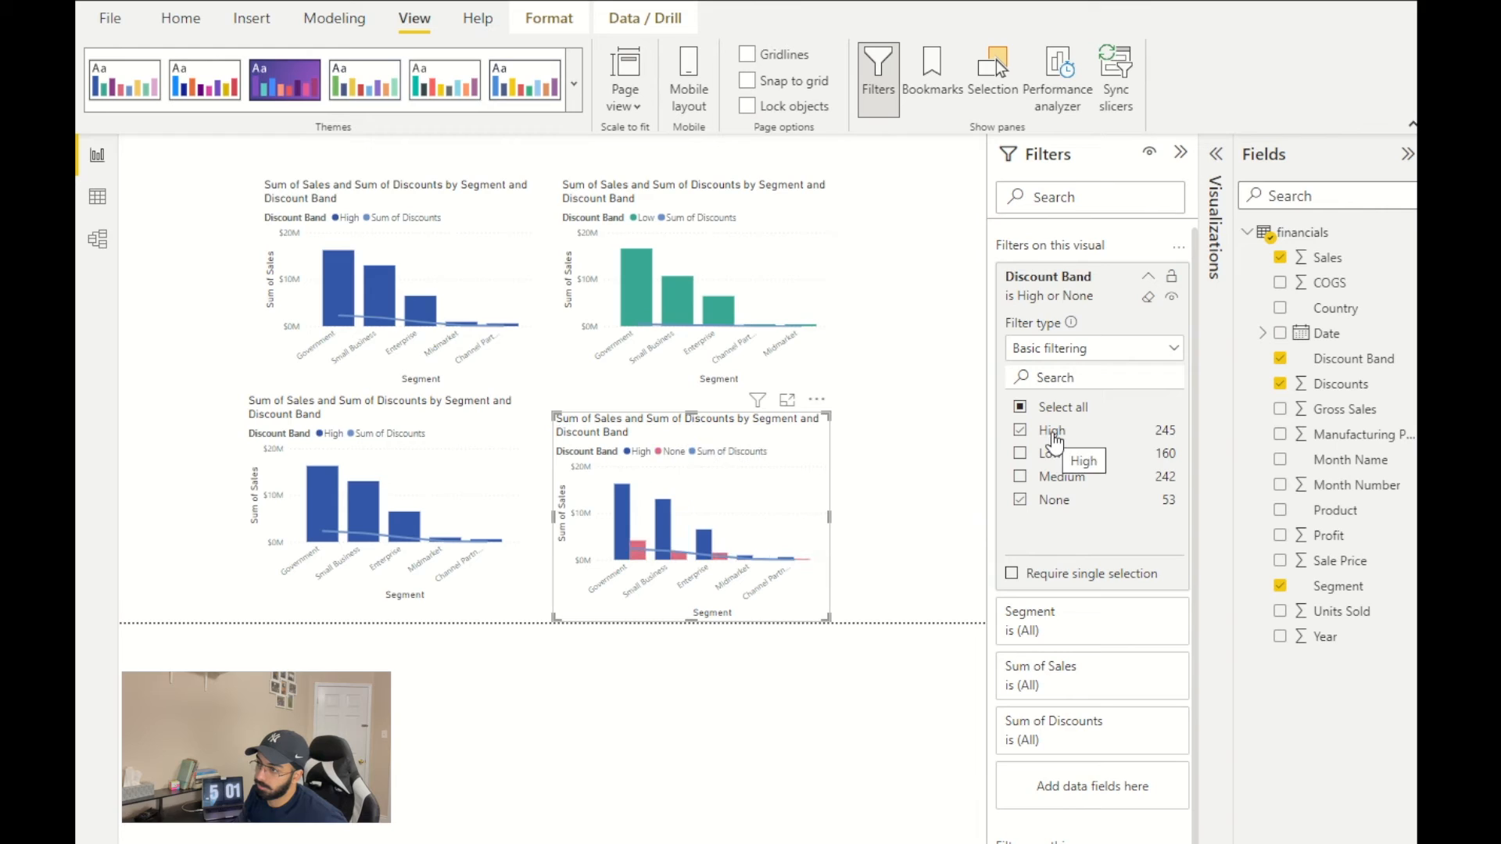
left_click(1050, 433)
- Change the discount band filter of the lower-left chart in the grid from High to Medium
left_click(453, 410)
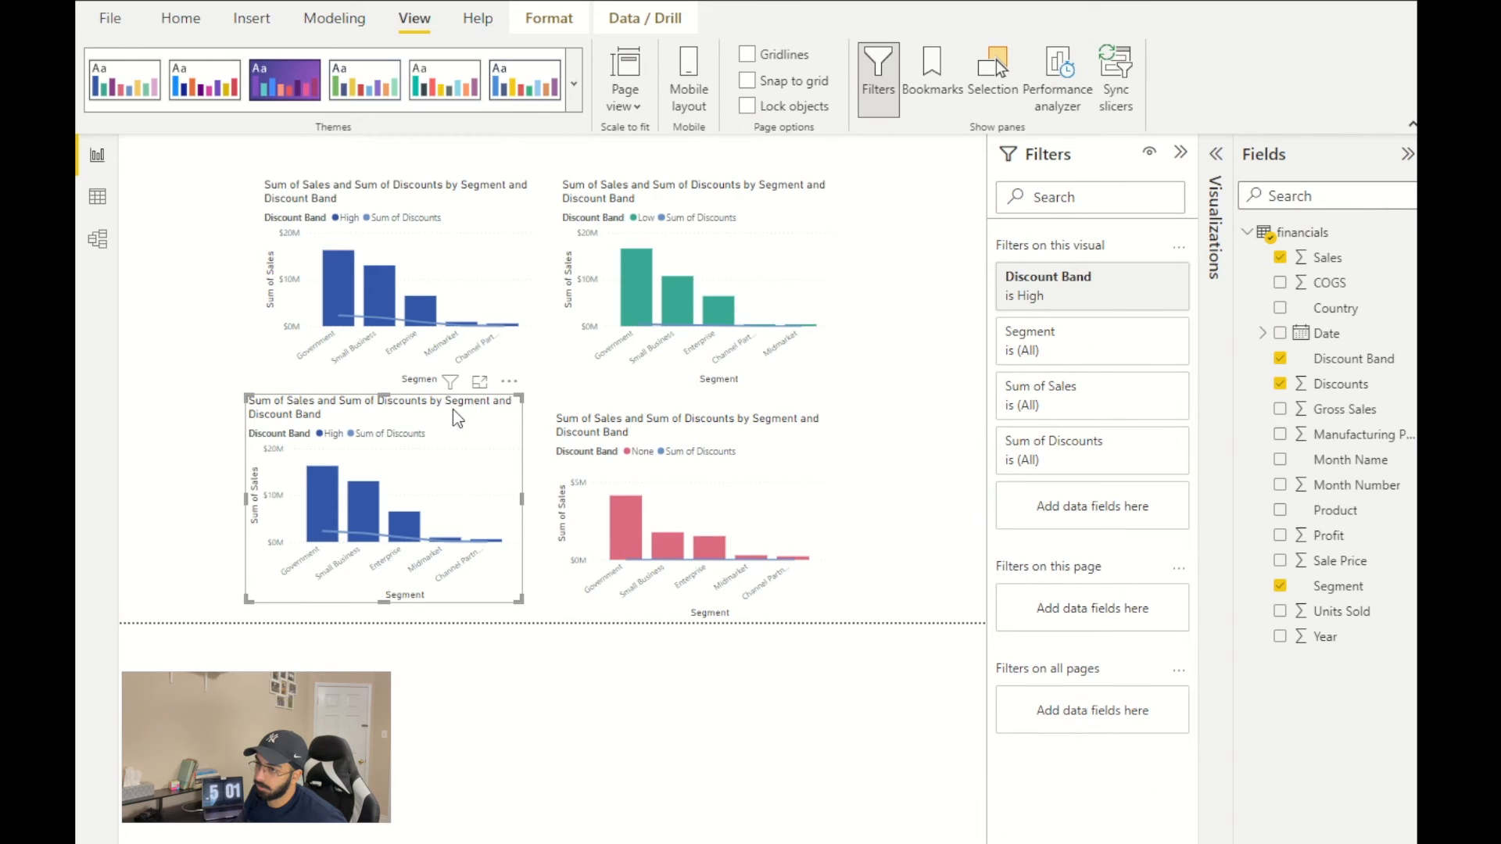
left_click(1147, 278)
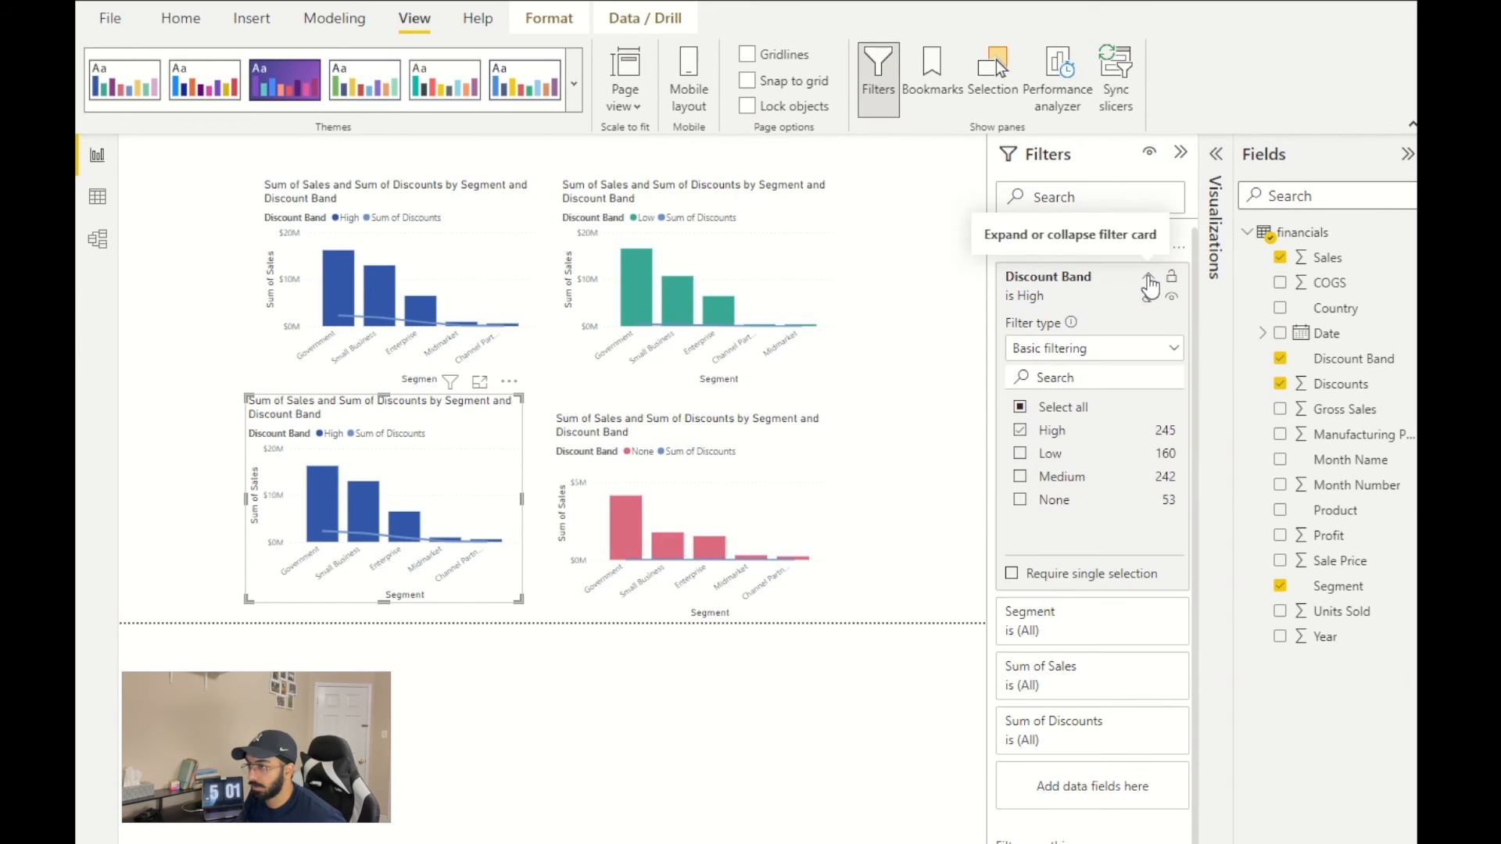
left_click(1050, 431)
left_click(905, 218)
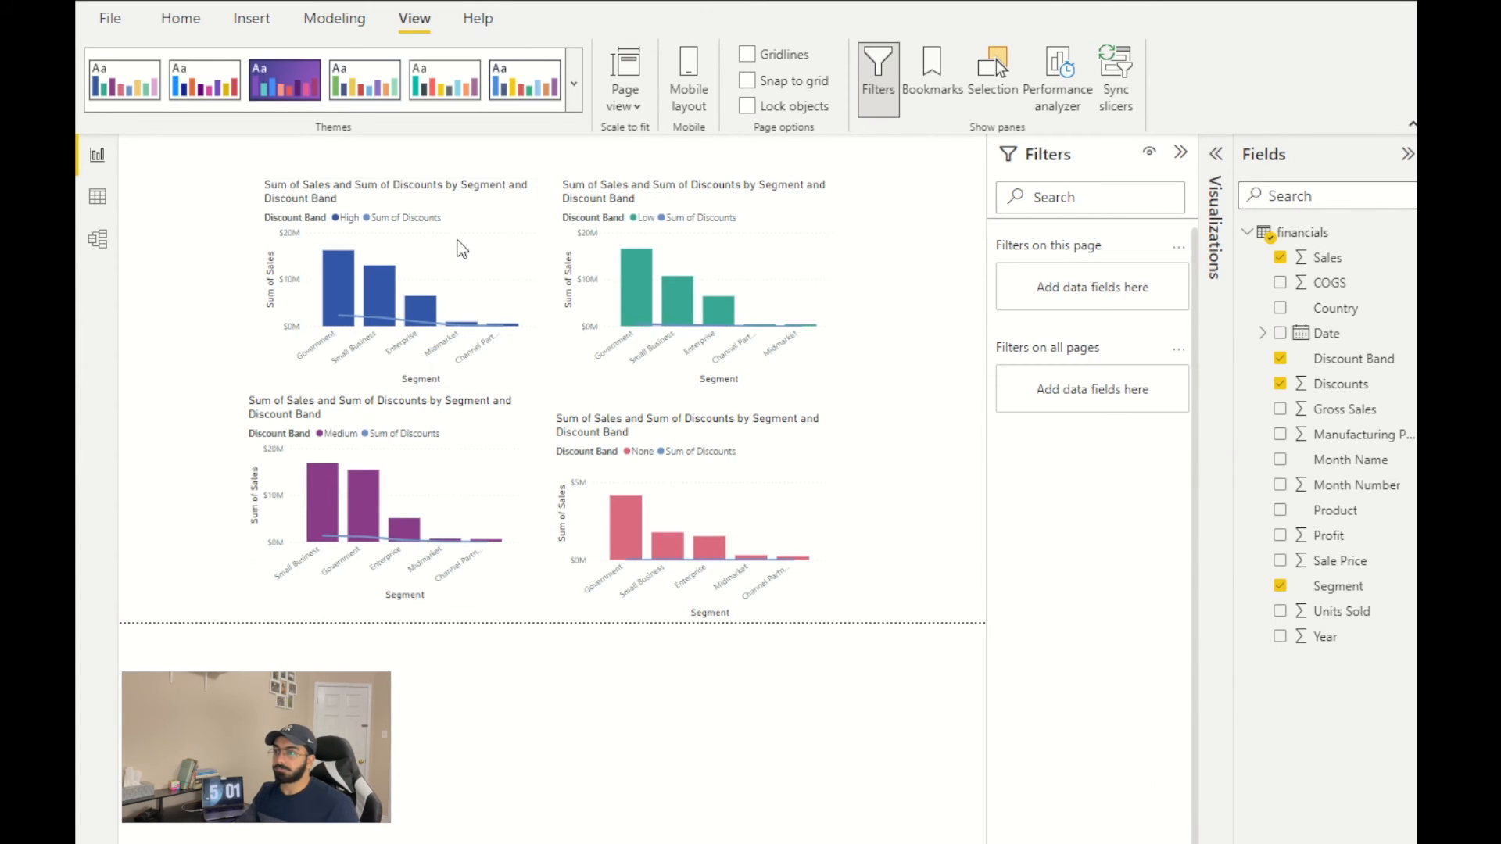
- Turn off the titles of all four combo charts together
left_click(484, 205)
left_click(655, 205)
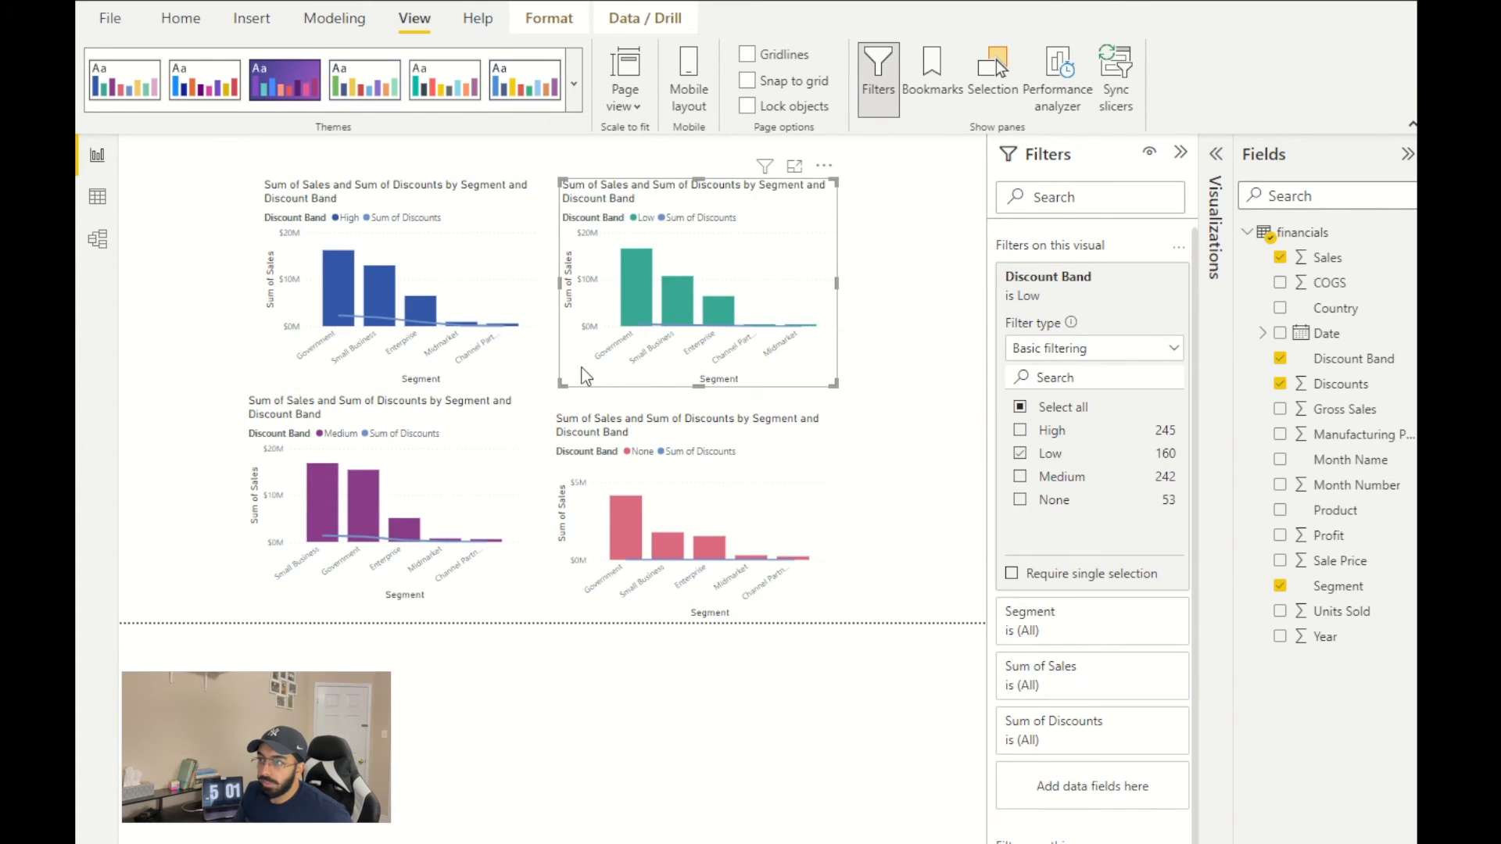
left_click(495, 411, "ctrl")
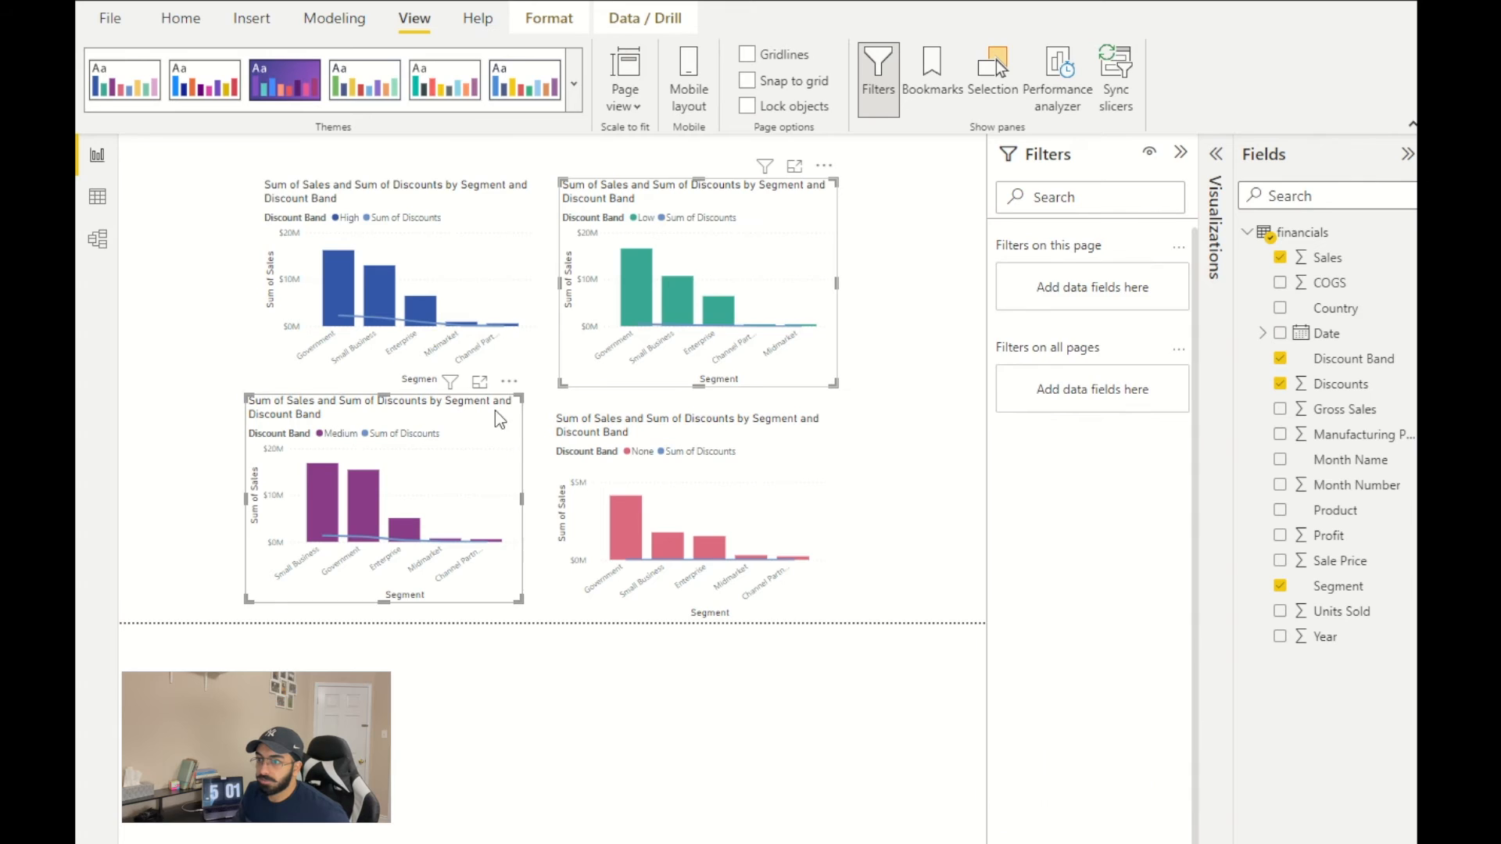
left_click(694, 438, "ctrl")
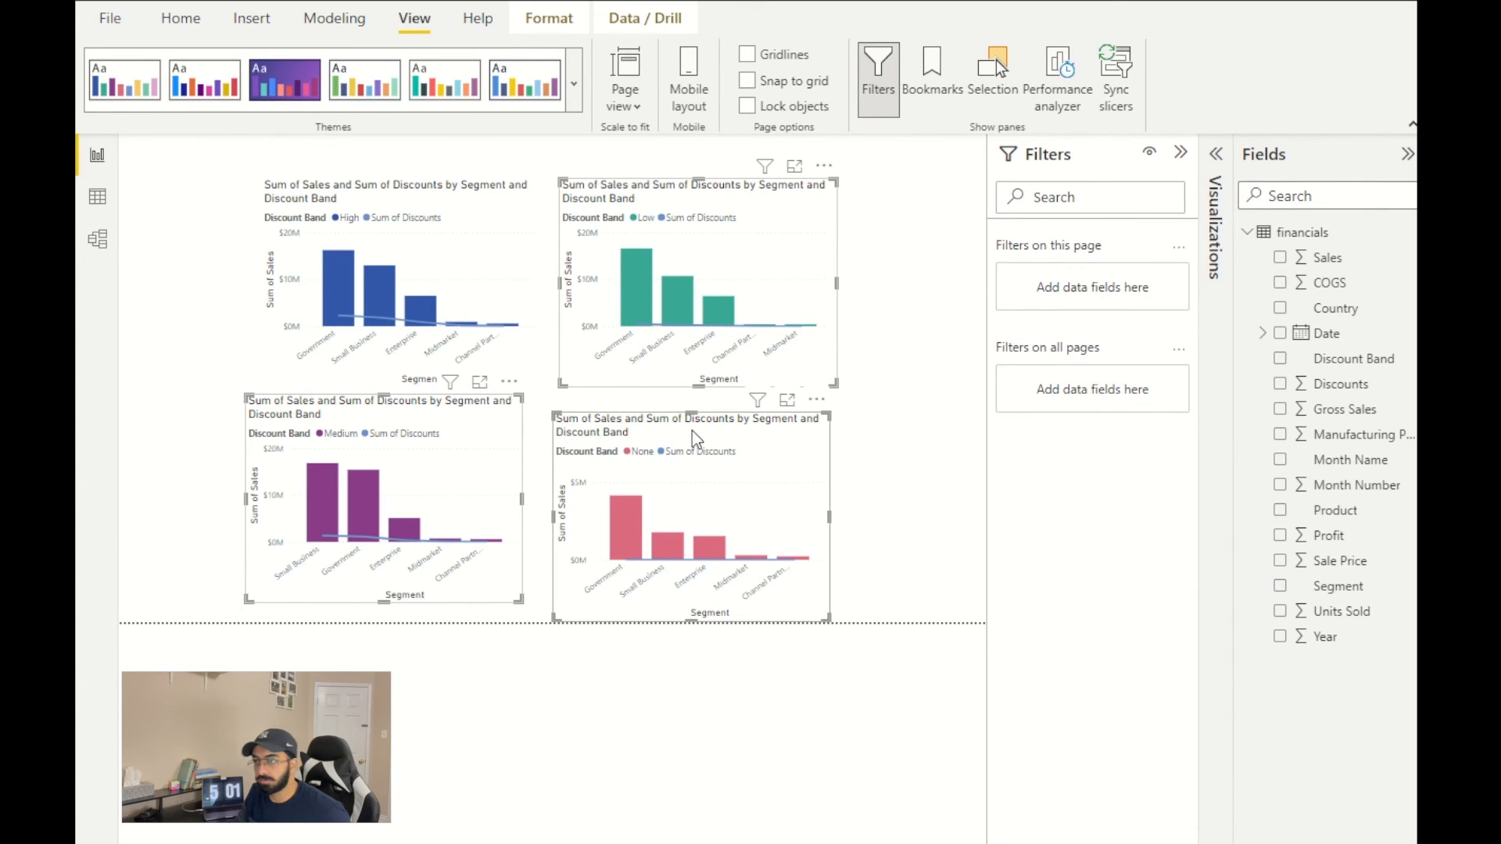
left_click(1052, 162)
left_click(1214, 237)
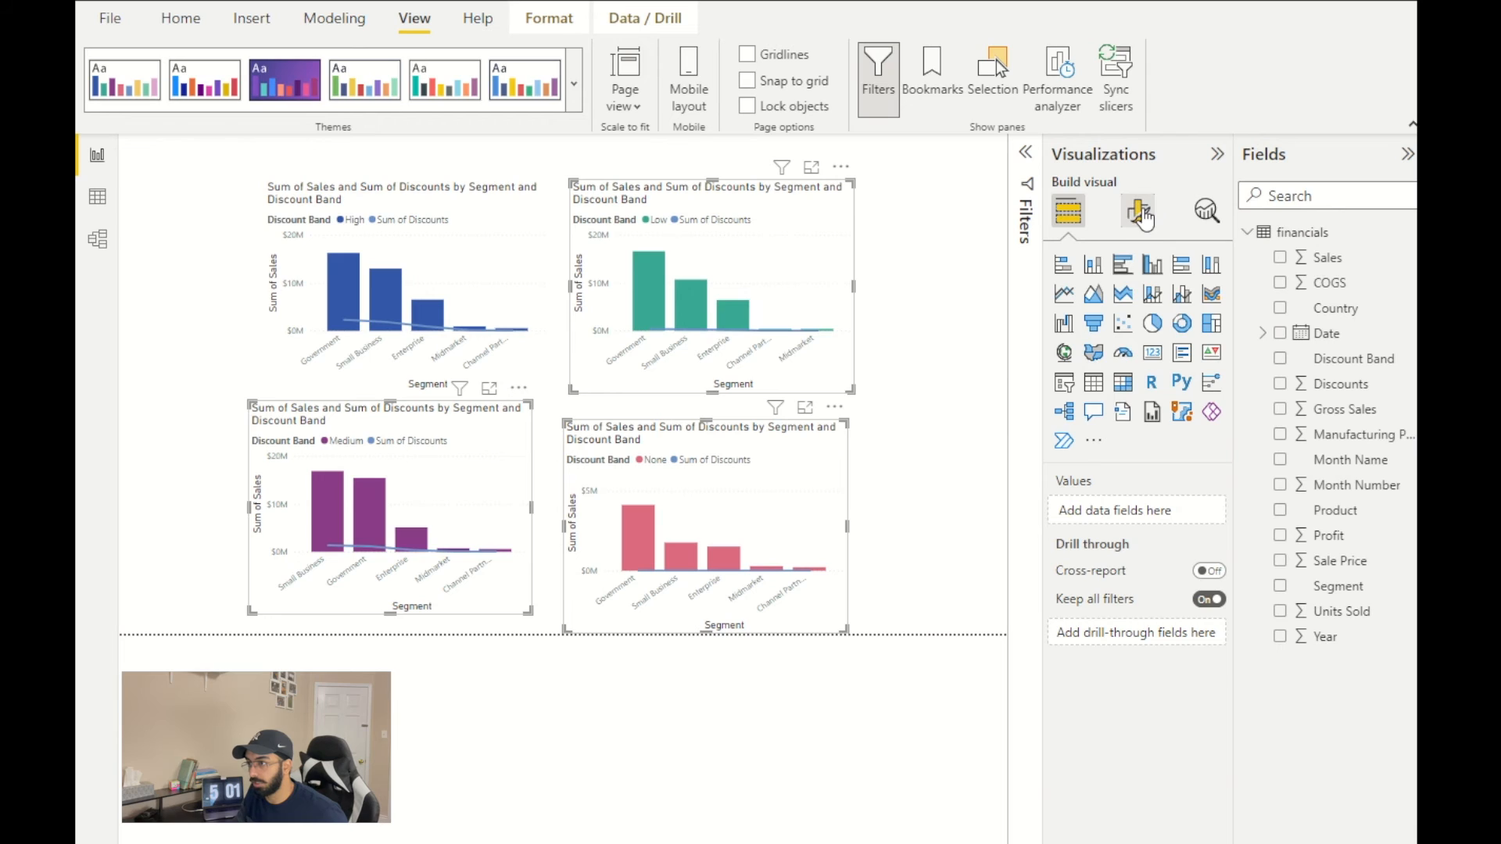
left_click(1138, 210)
left_click(1137, 306)
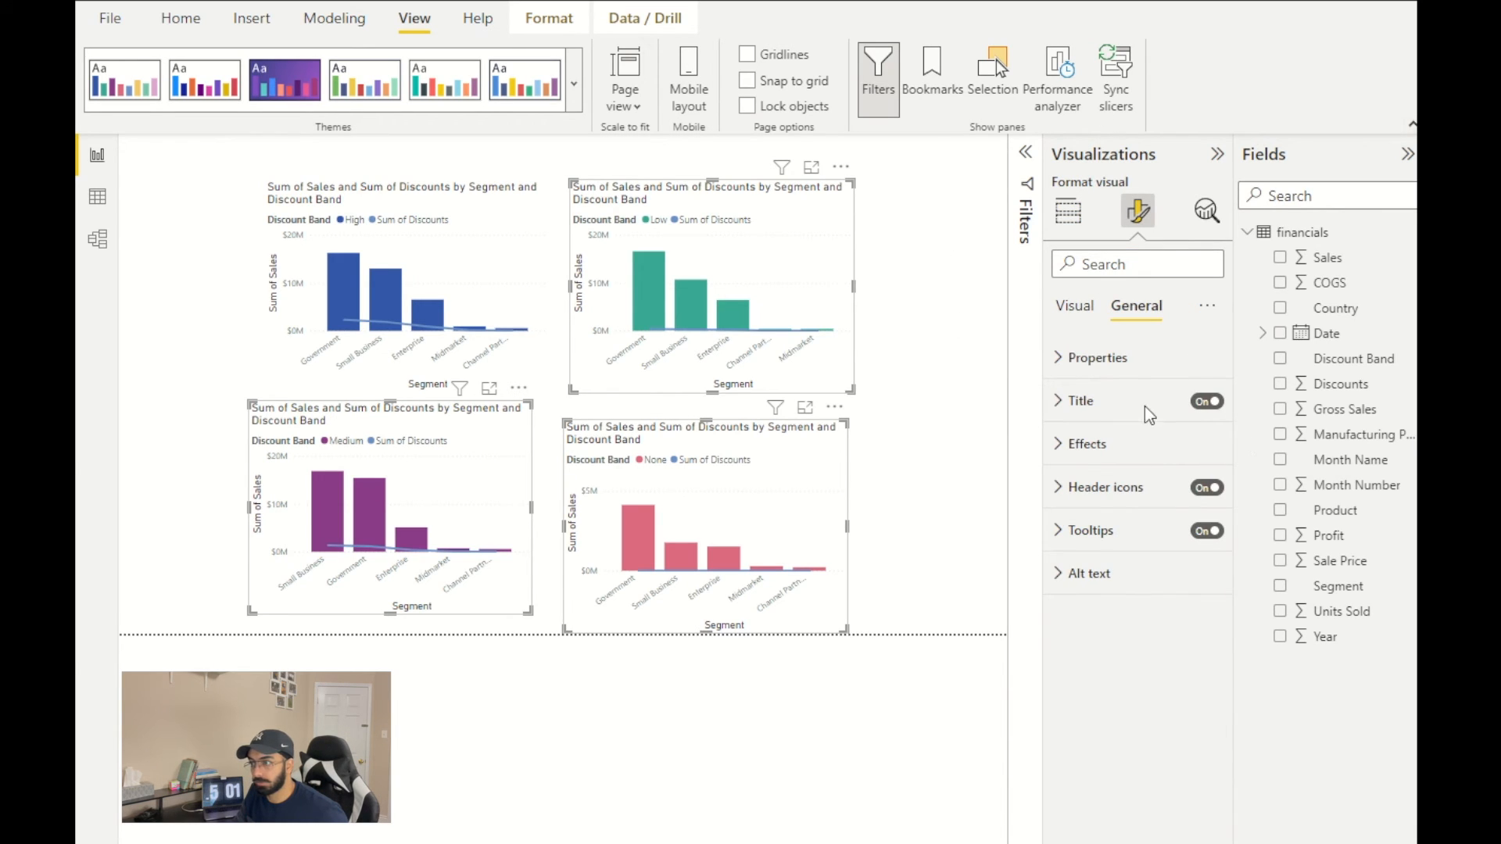
left_click(1208, 401)
left_click(504, 226, "ctrl")
left_click(1208, 401)
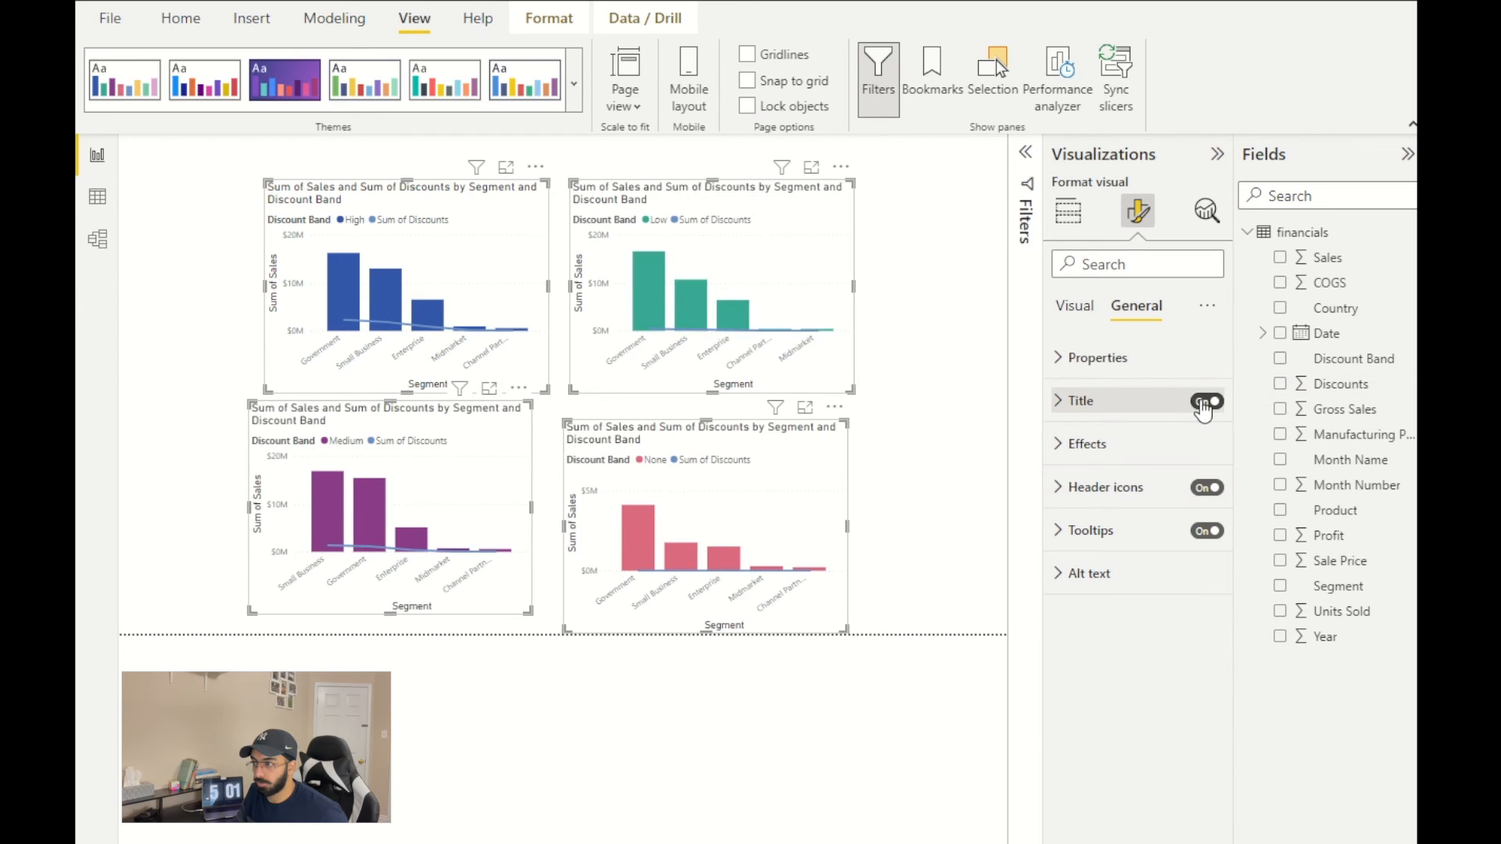
left_click(1205, 402)
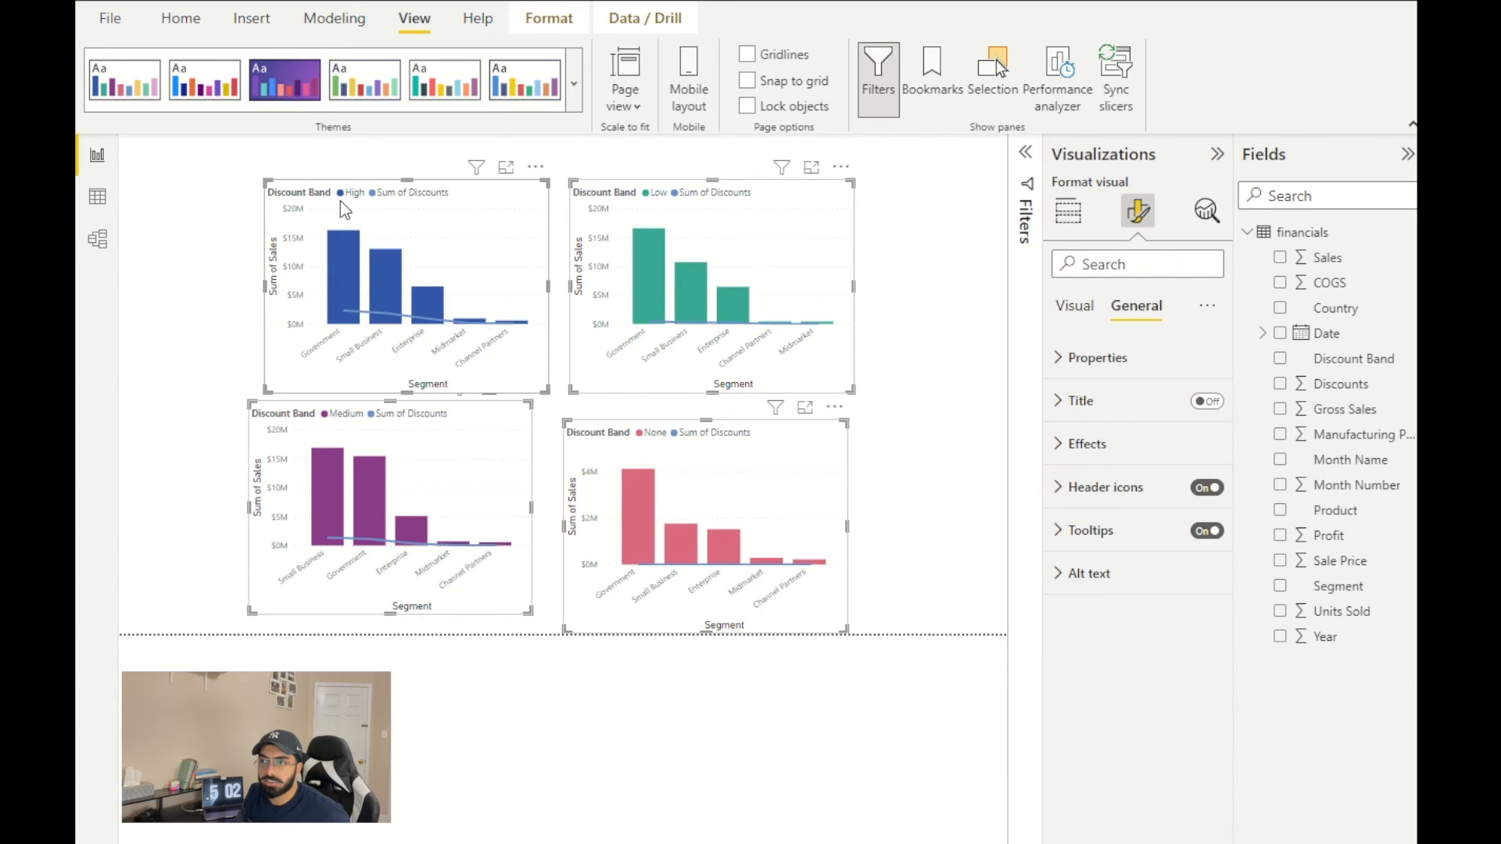
- Turn off the legends of all four charts and move the group to the left side of the page
left_click(1067, 305)
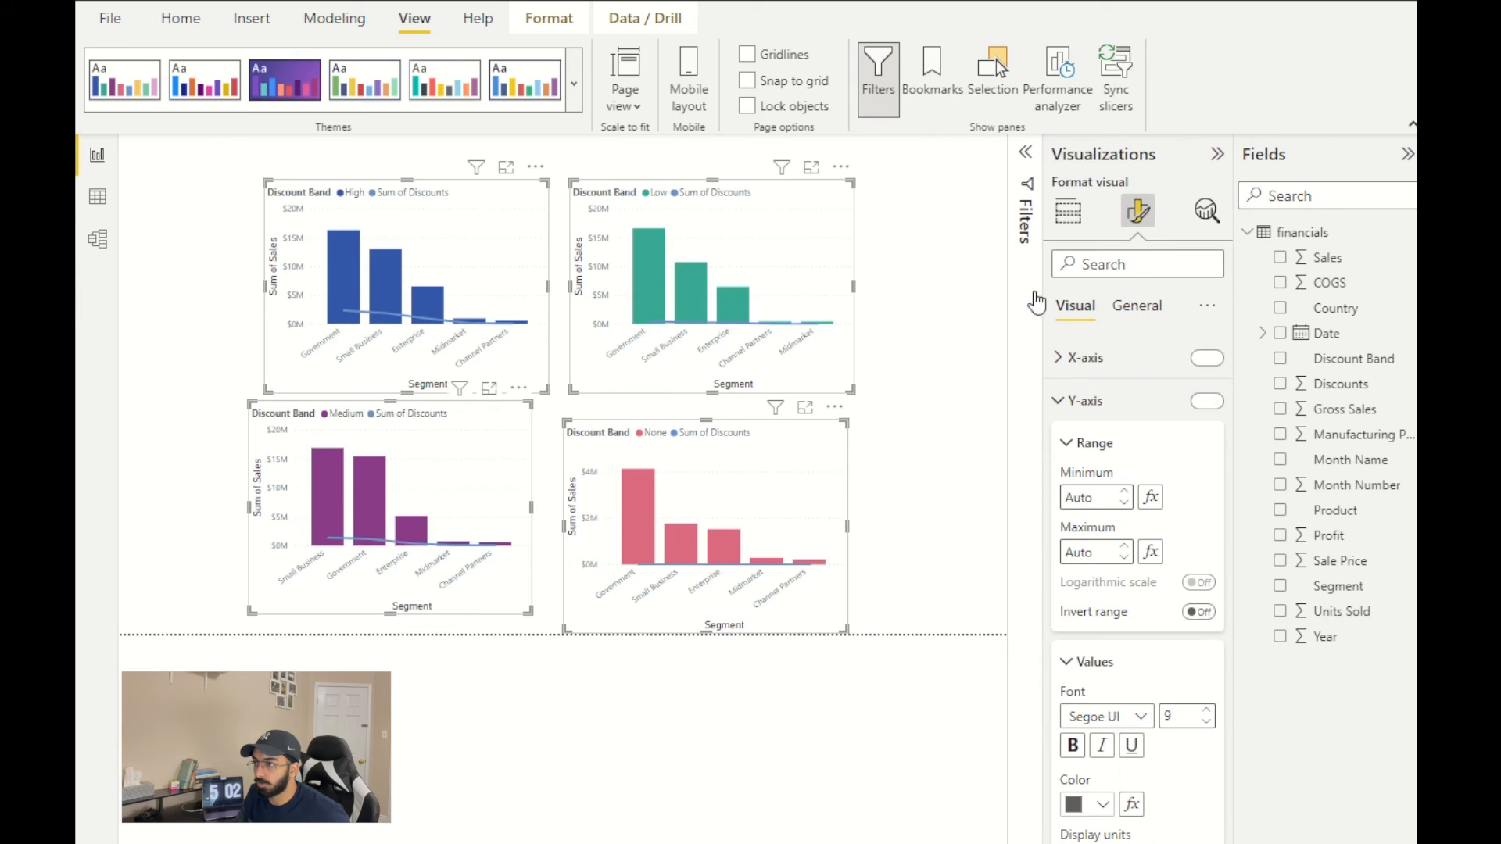
left_click(1083, 400)
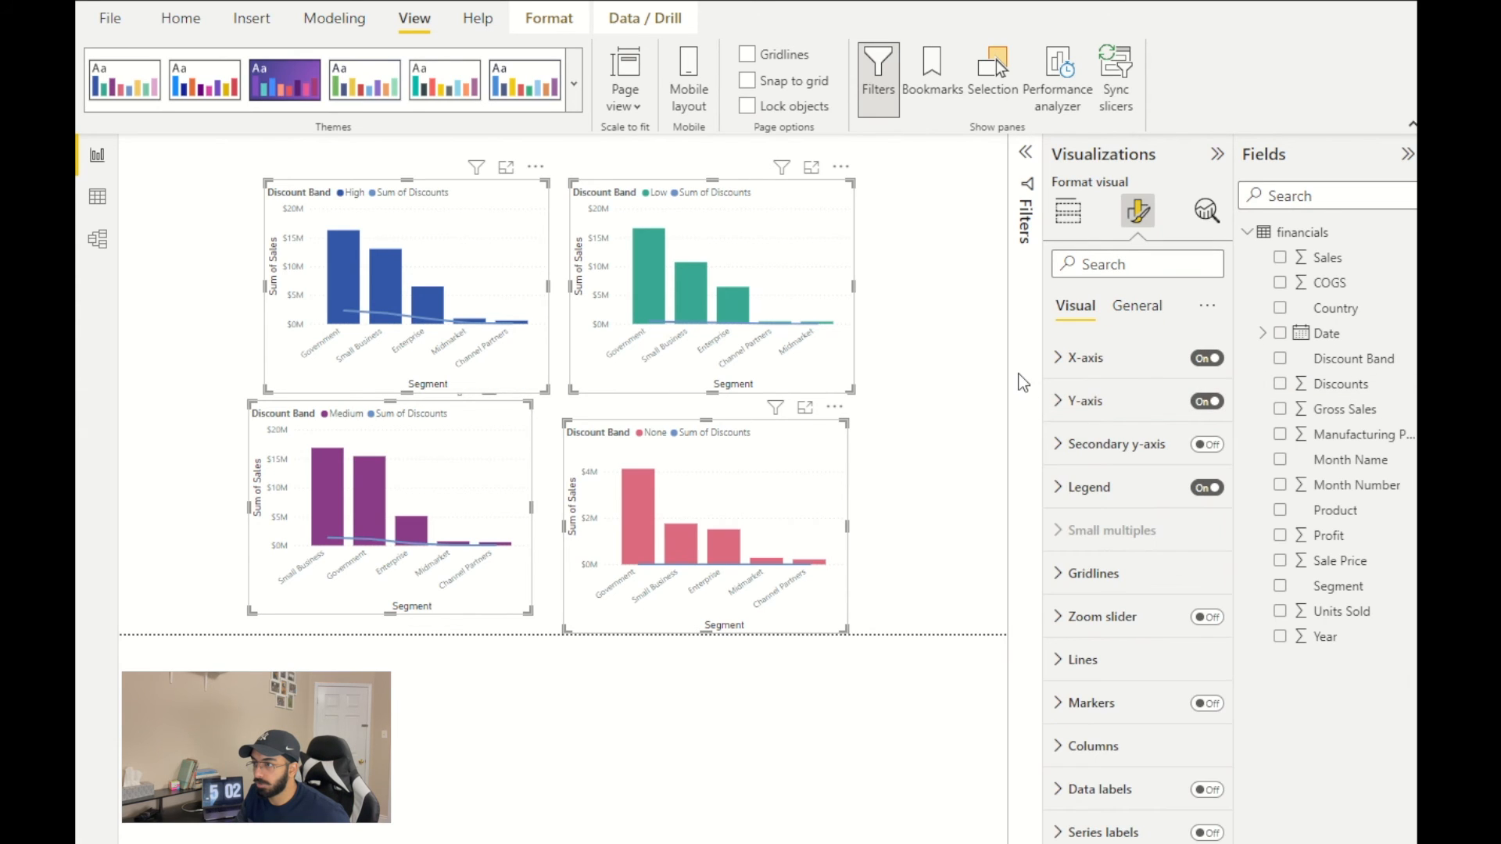
left_click(1207, 488)
left_click_drag(438, 207, 292, 201)
left_click(841, 358)
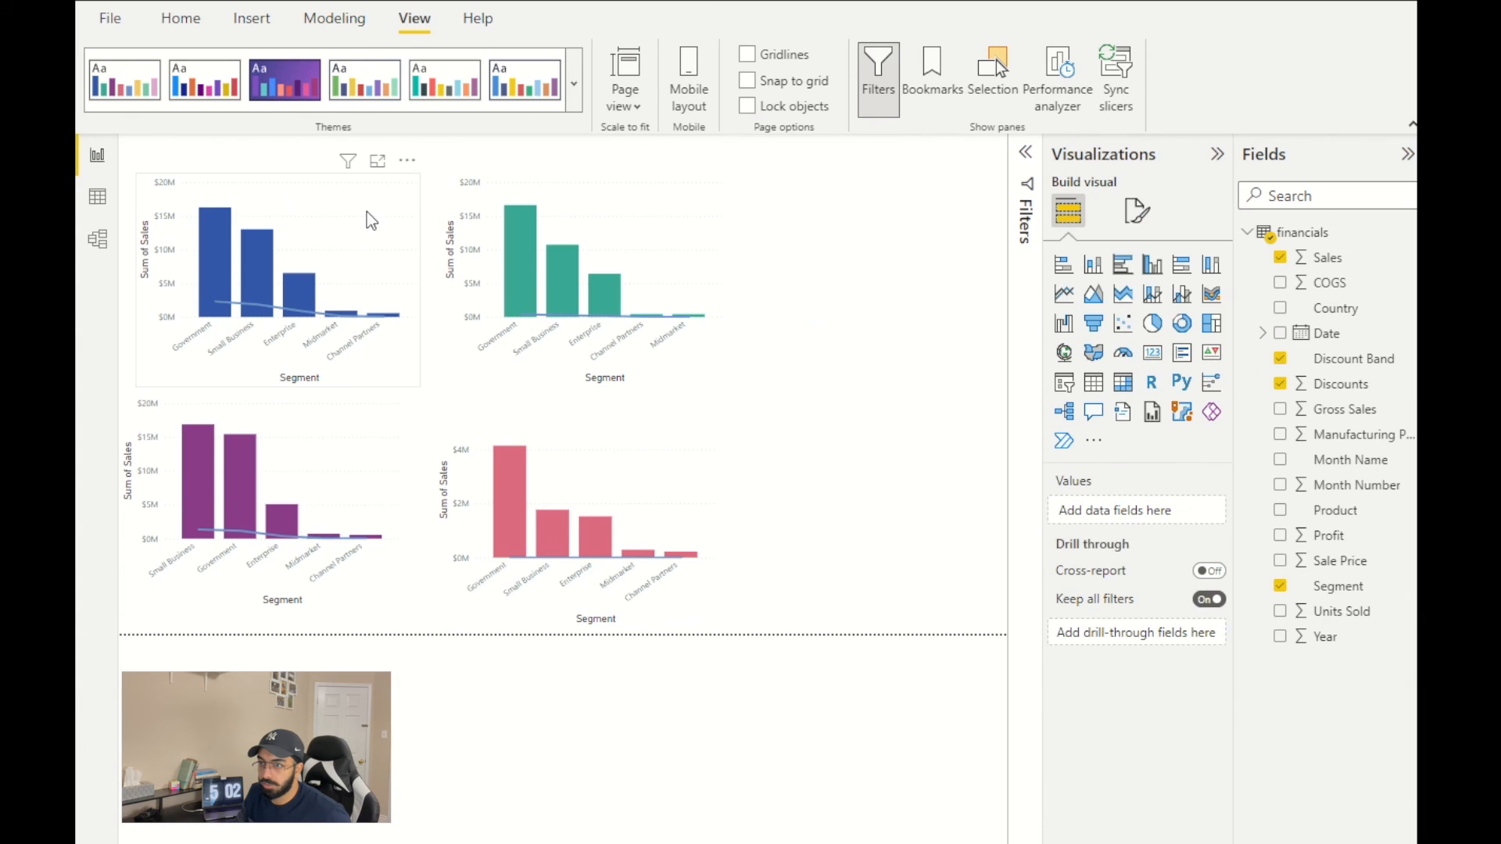
- Try to build a shared legend strip from a copy of the High chart with no discount band filter, x-axis off and legend on
left_click(389, 186)
left_click_drag(391, 188, 399, 194)
left_click(1036, 235)
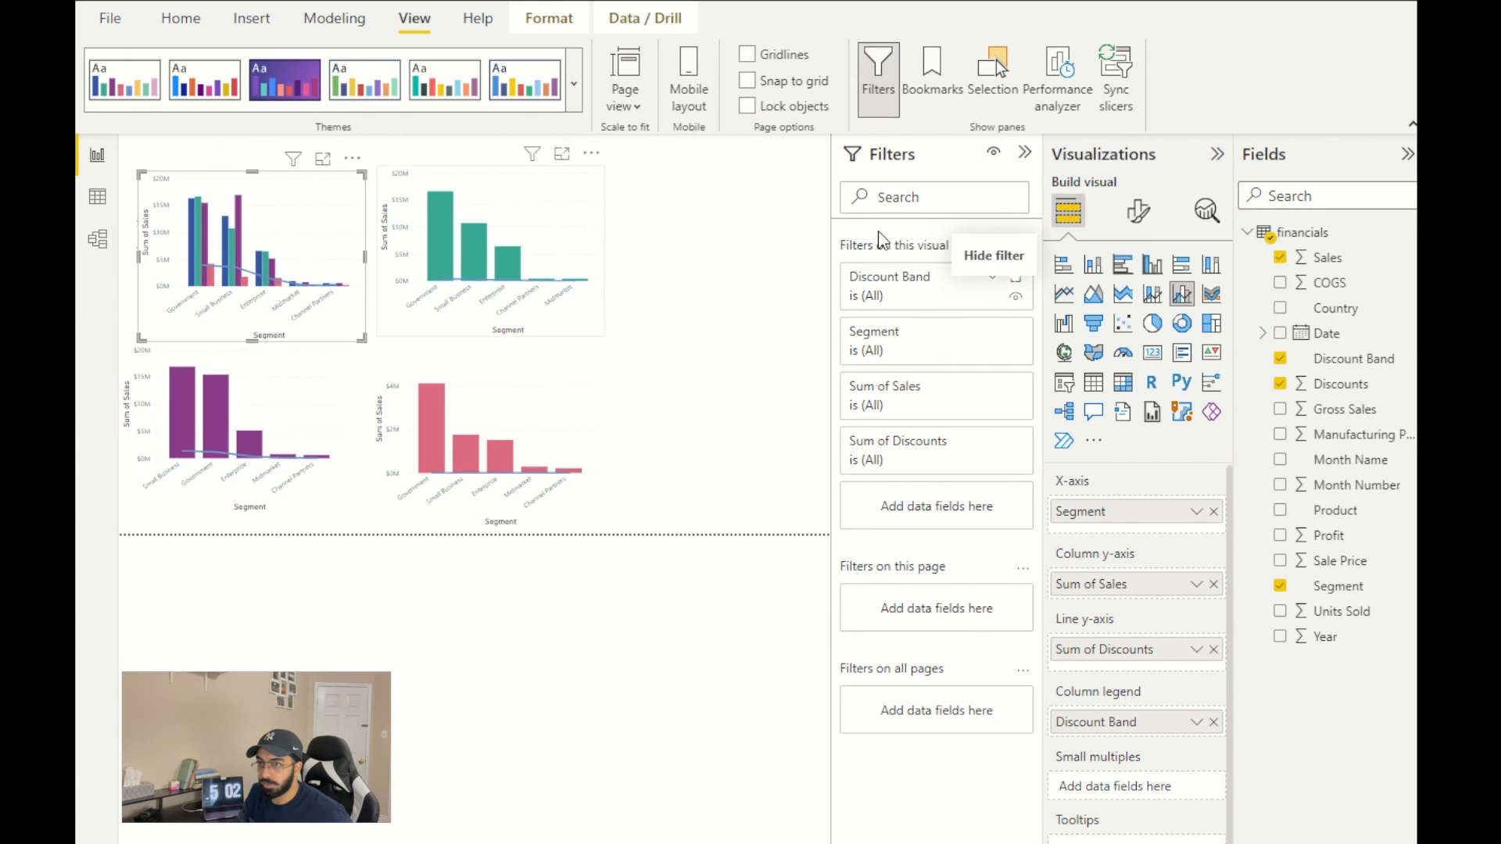
left_click(1139, 209)
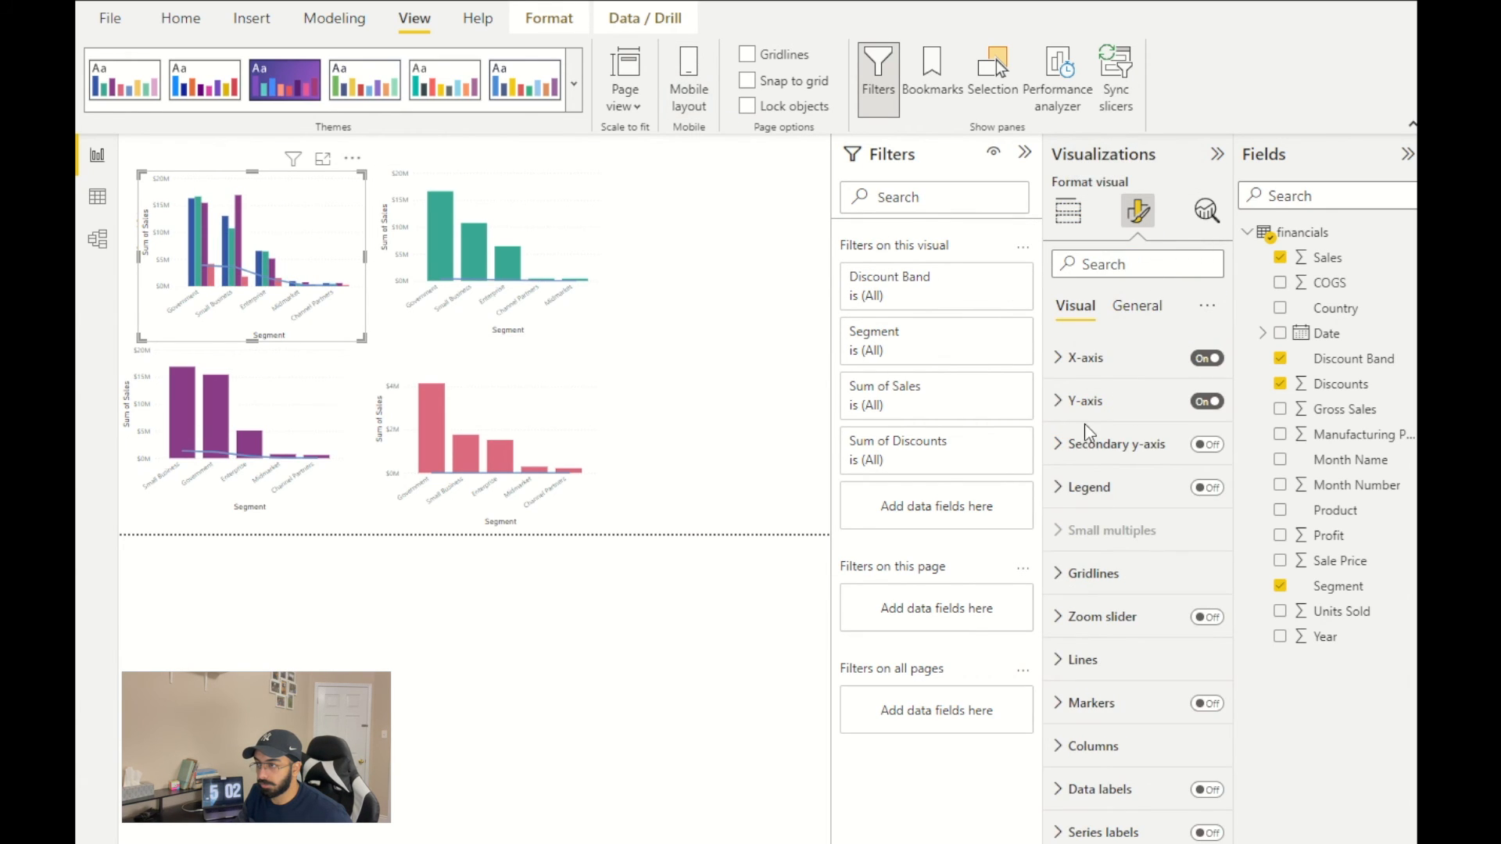
left_click_drag(362, 339, 740, 269)
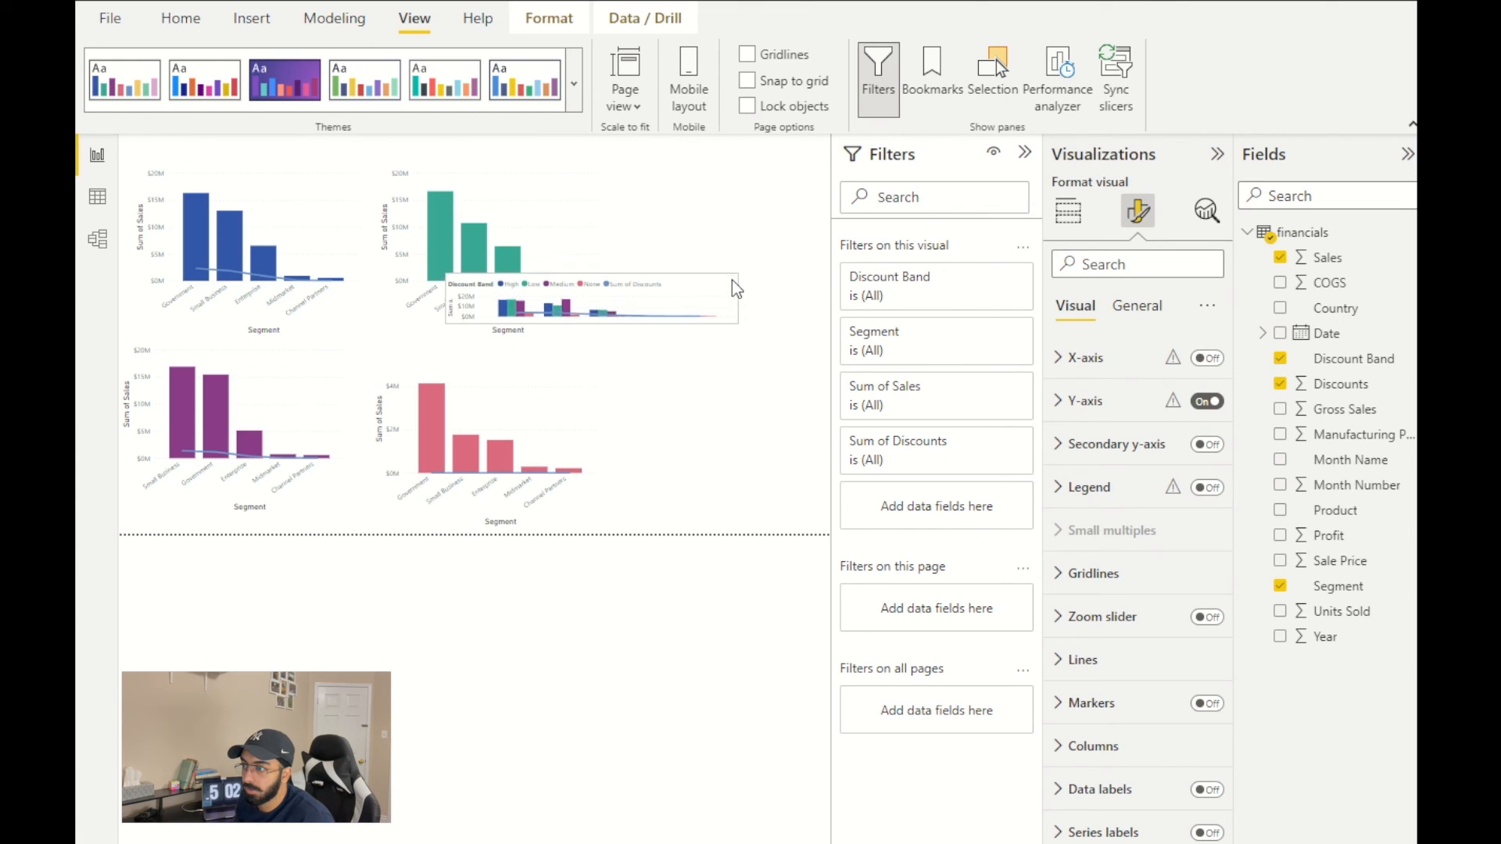
left_click(1207, 487)
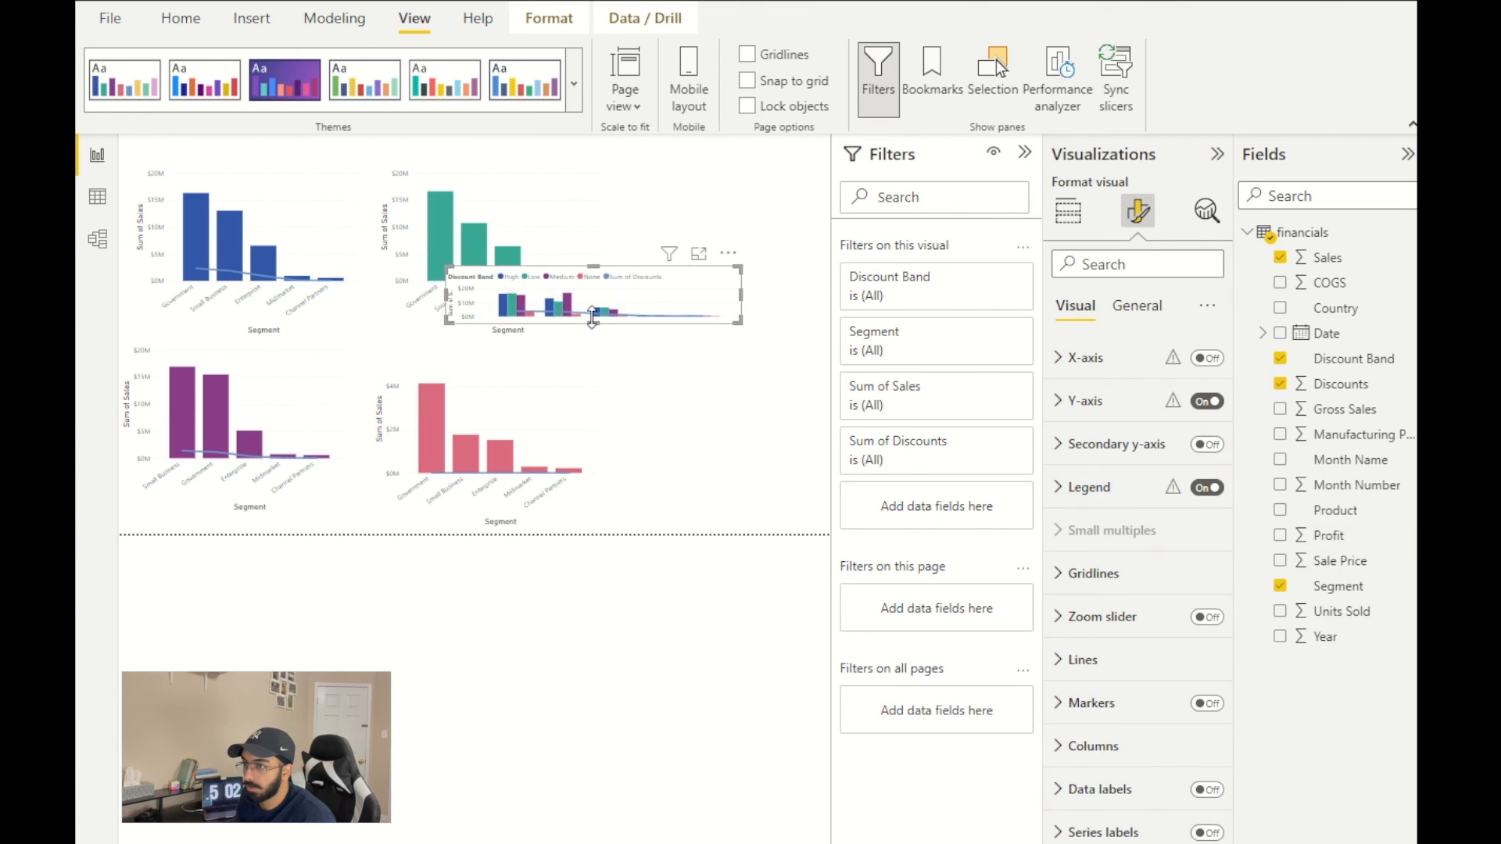
- Remove Segment, Sum of Sales and Sum of Discounts from the copied chart, keeping only Discount Band as its column legend
left_click(1068, 211)
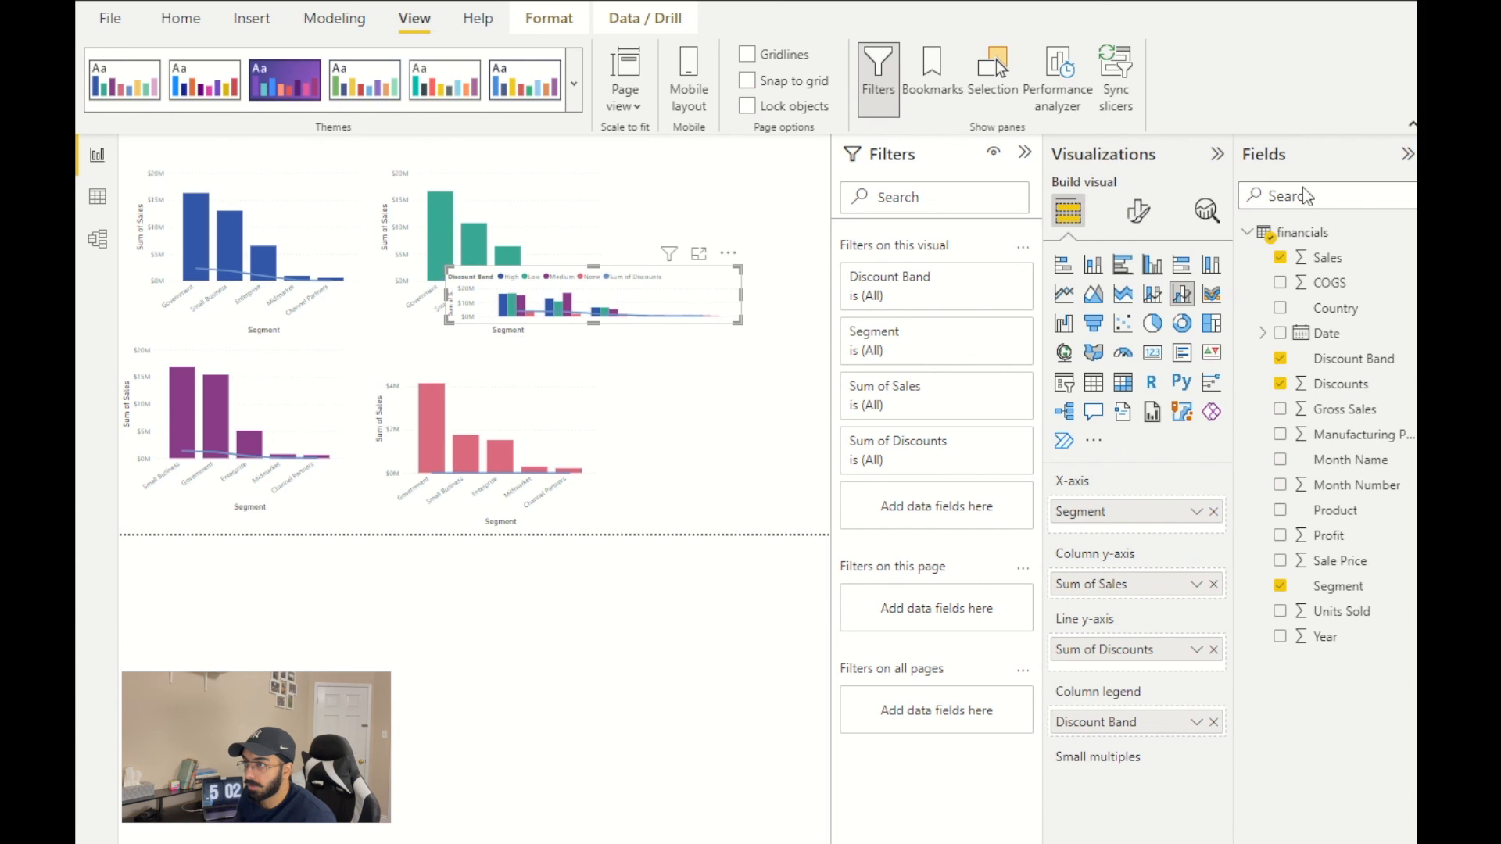
left_click(1214, 512)
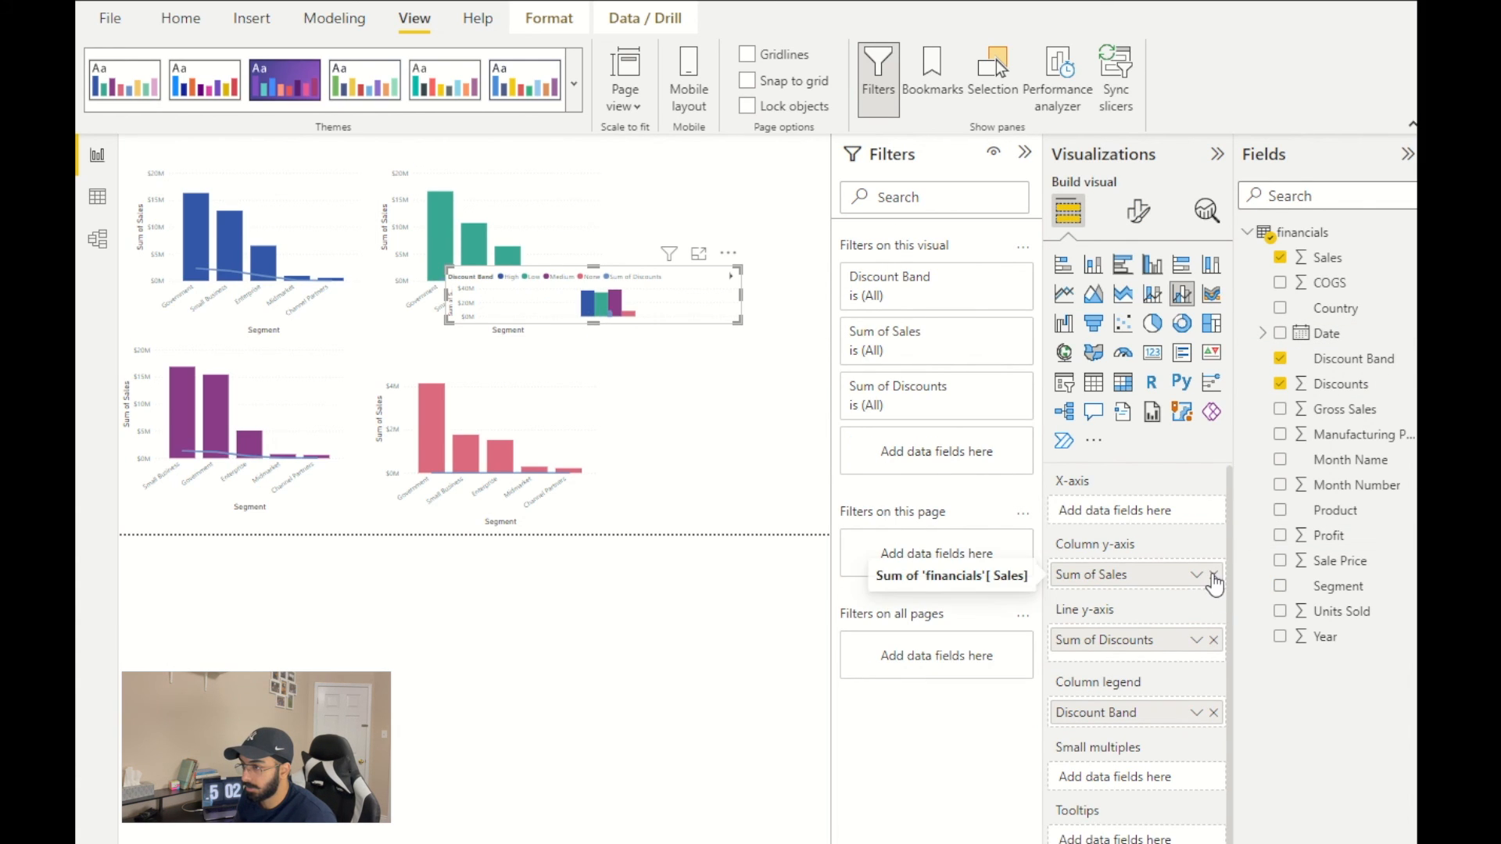
left_click(1214, 575)
left_click(1214, 639)
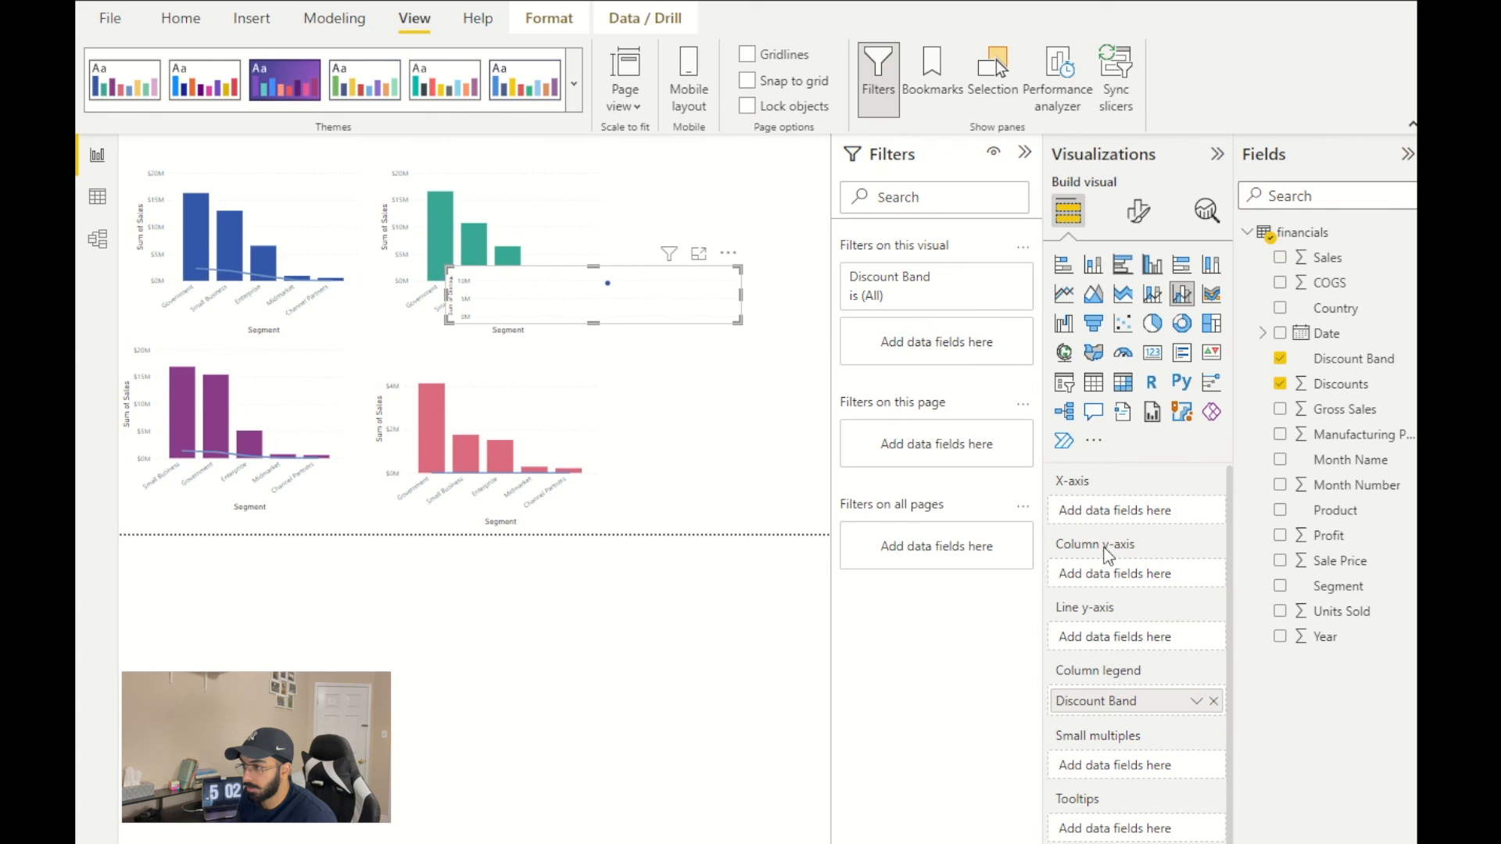
- Enlarge the emptied chart copy and delete it from the page
left_click_drag(736, 323, 731, 456)
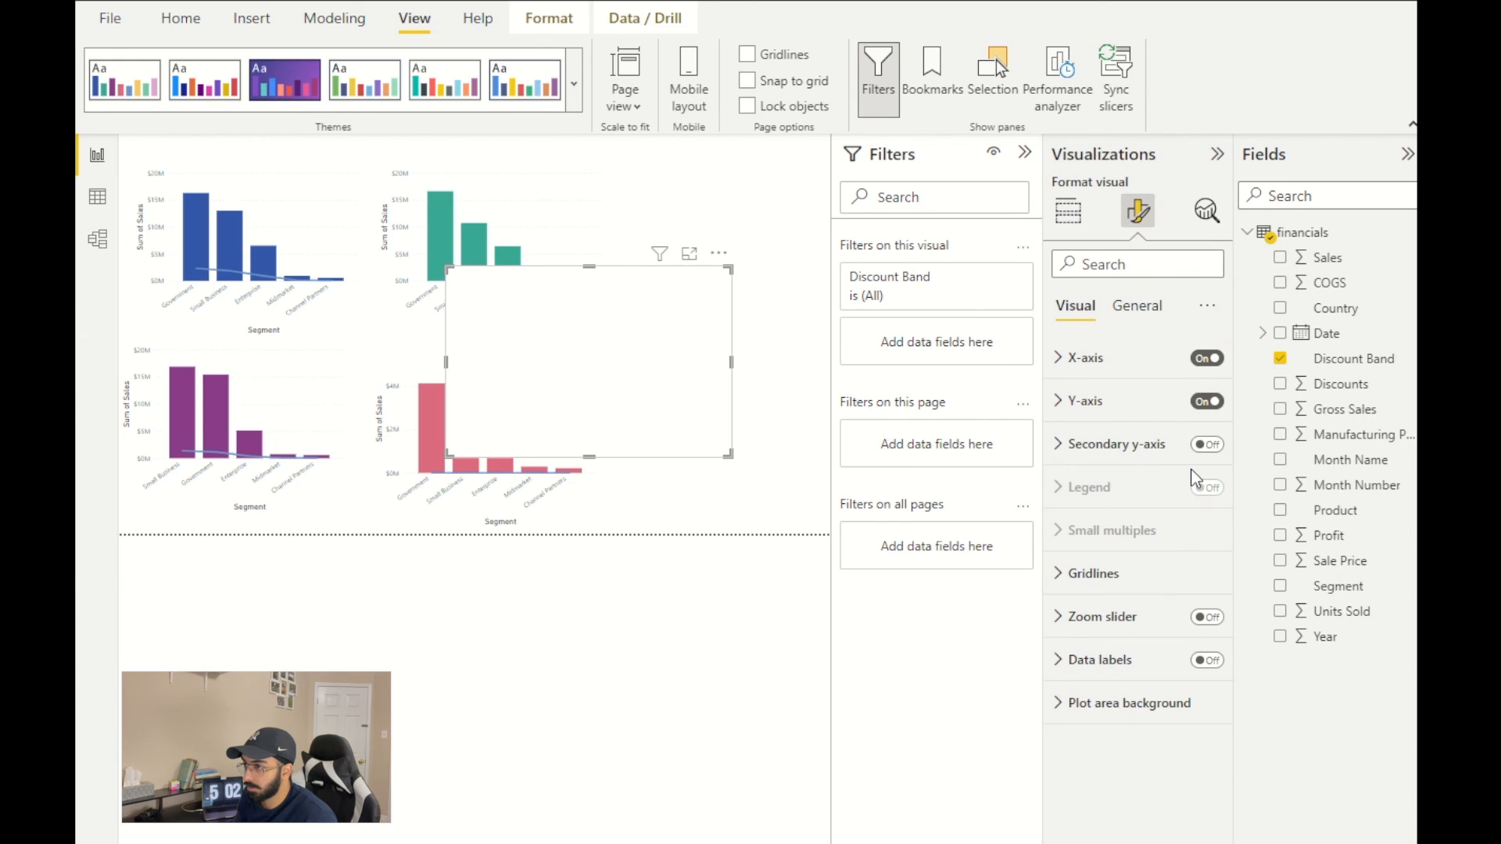
key("Delete")
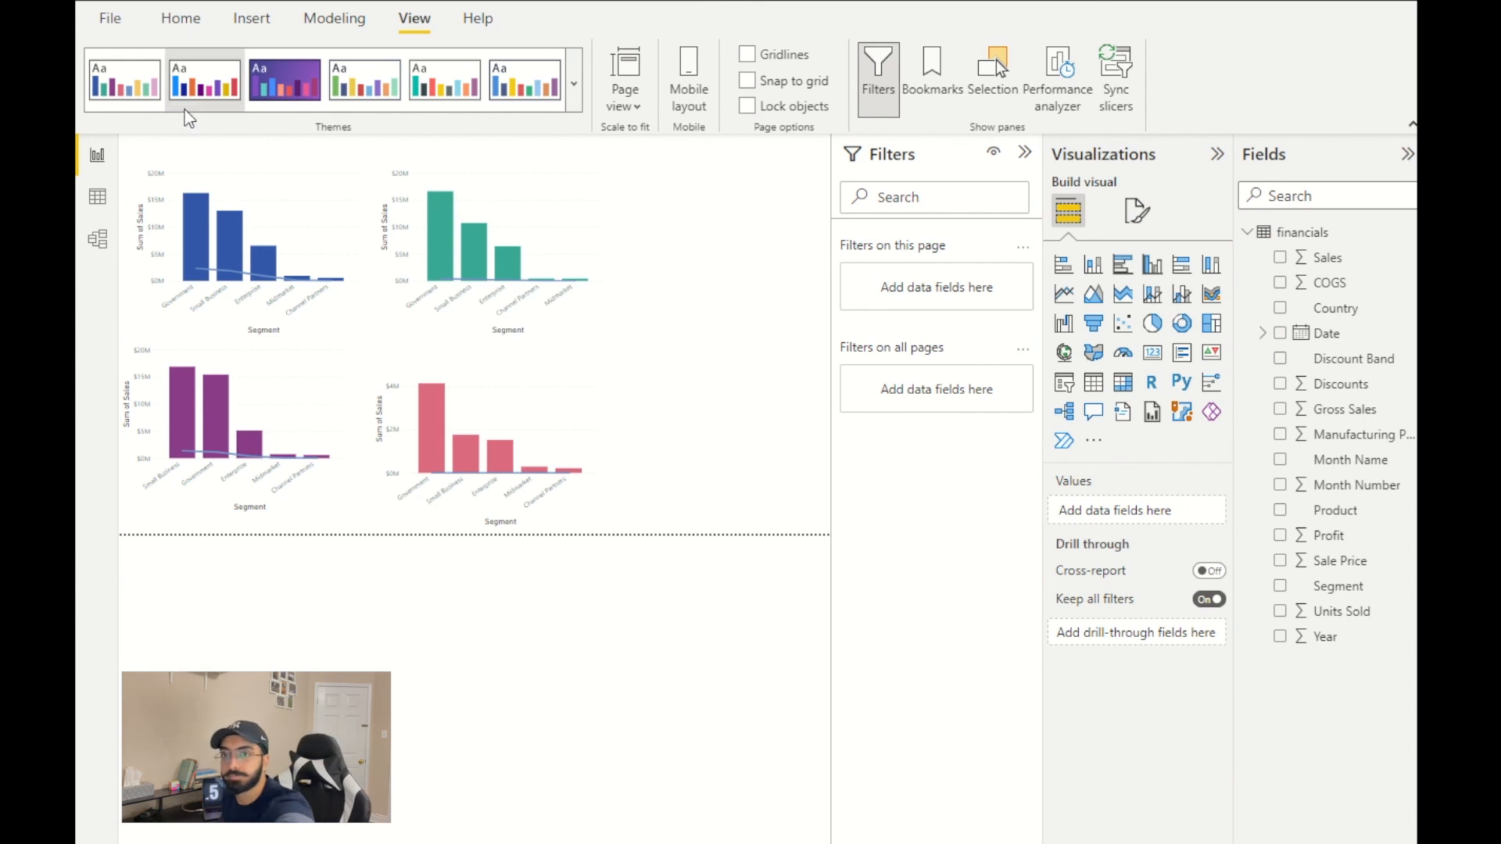
left_click(857, 168)
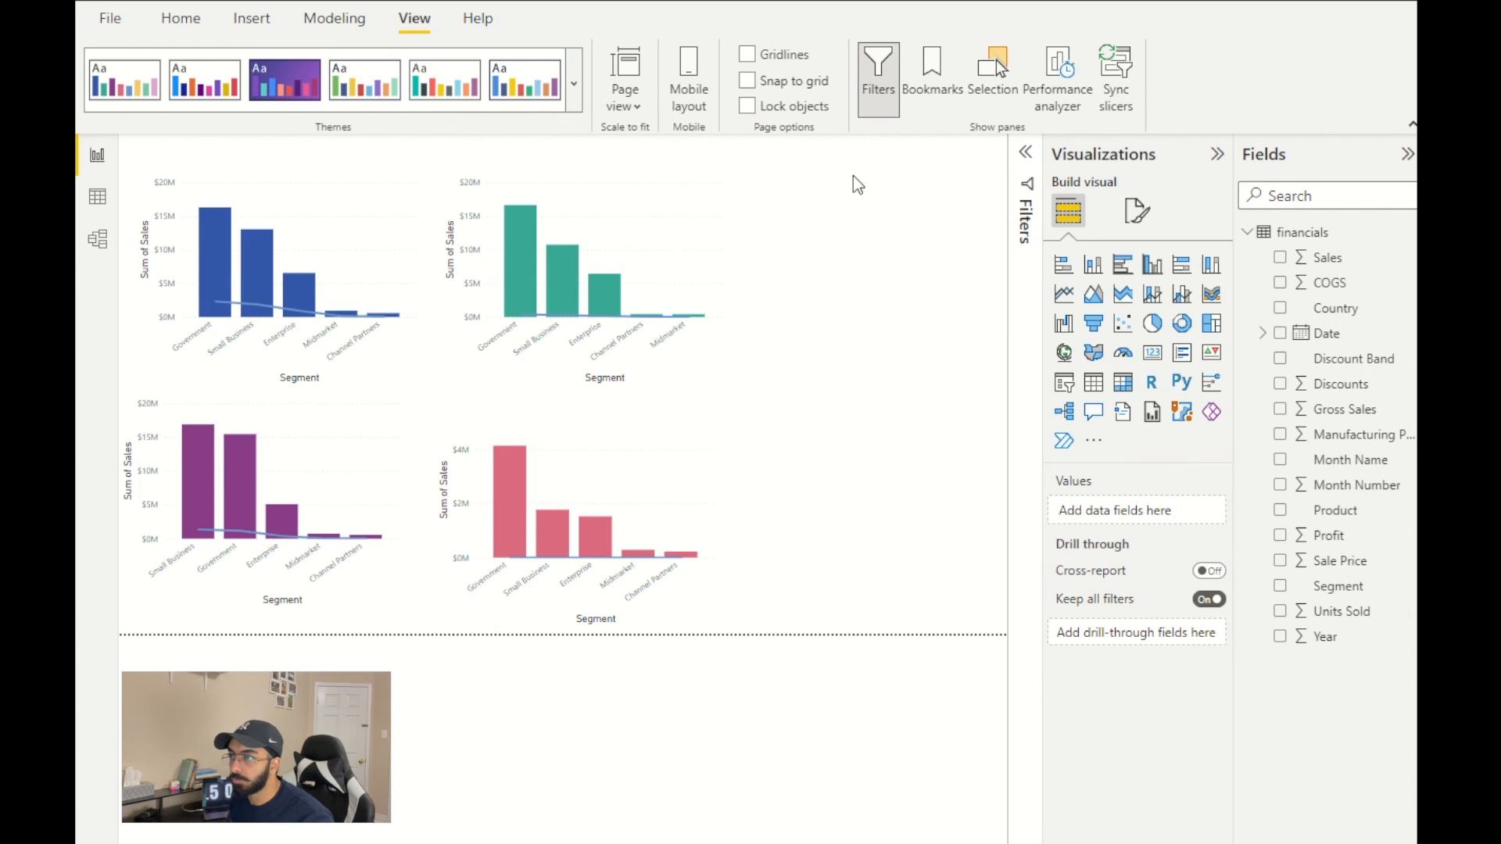